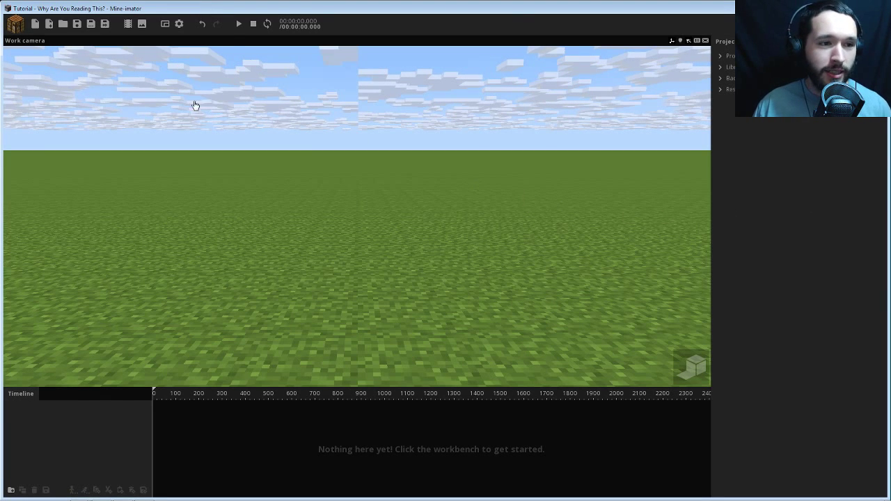
- Create a character with the Steve model and the Minecraft skin in the scene
click(15, 28)
click(31, 51)
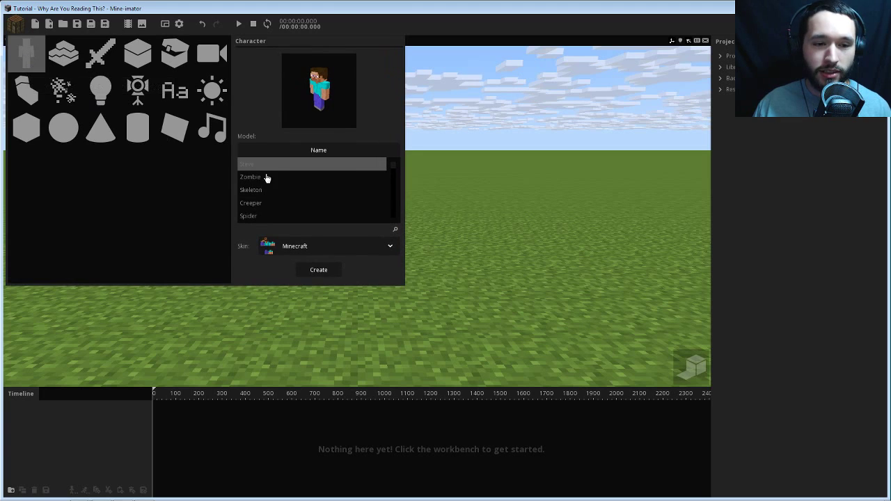
click(315, 268)
click(317, 275)
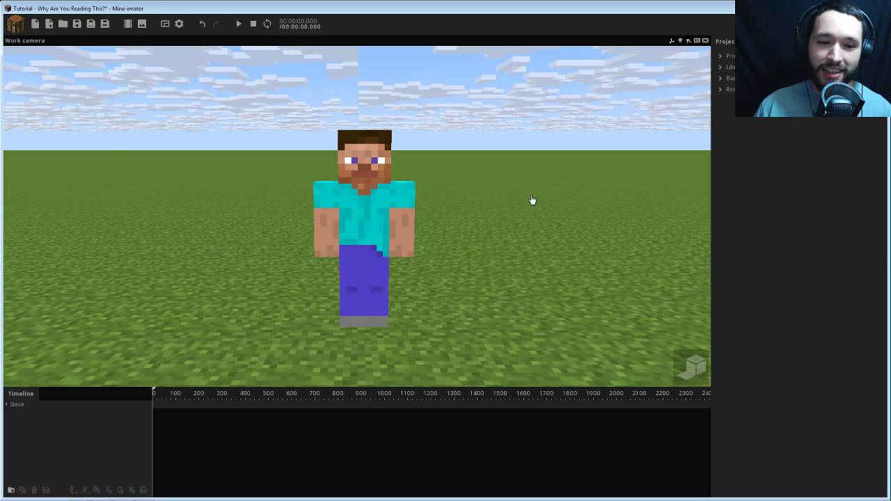
- Add a keyframe at frame 0 for the whole Steve character, with the timeline enlarged enough to show single frames
mouse_move(532, 200)
mouse_down()
mouse_move(477, 182)
mouse_move(521, 204)
mouse_up()
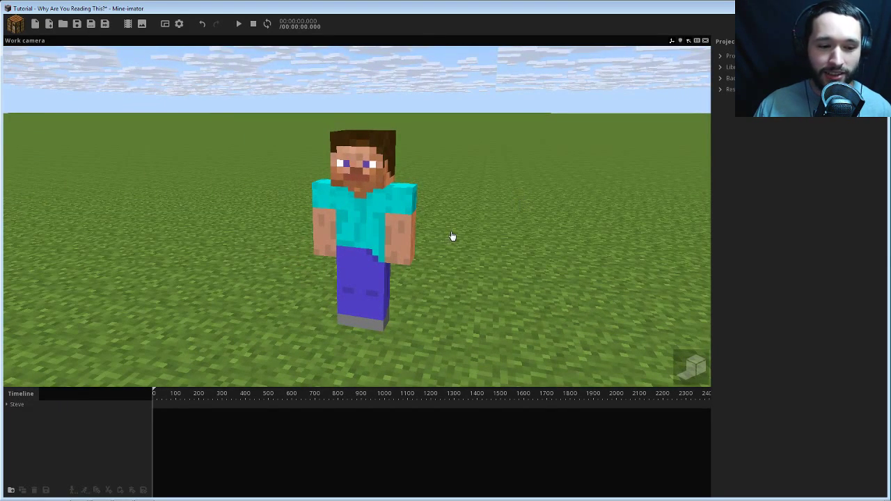
ctrl+scroll(159, 398, up, 2)
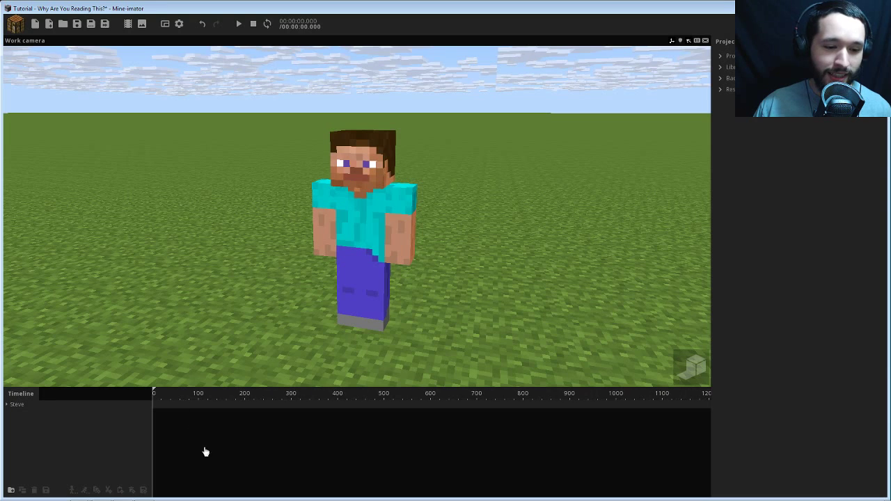
ctrl+scroll(199, 435, up, 4)
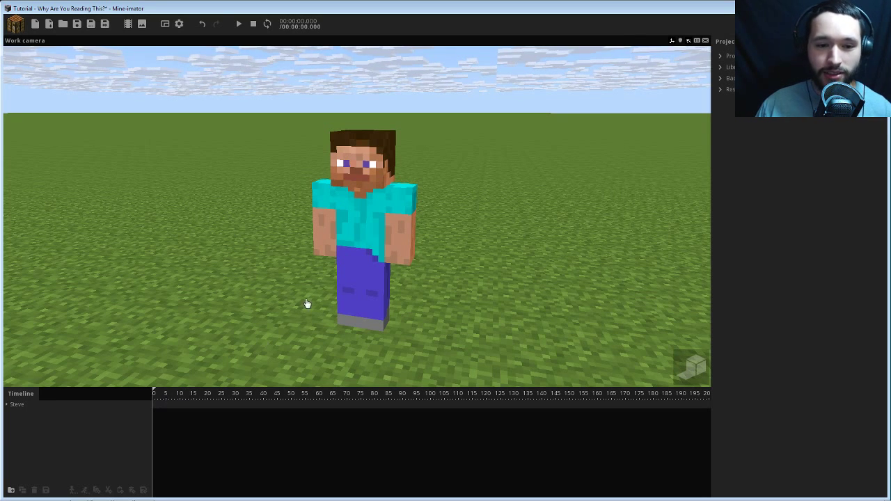
right_drag(383, 200, 408, 199)
scroll(381, 201, up, 2)
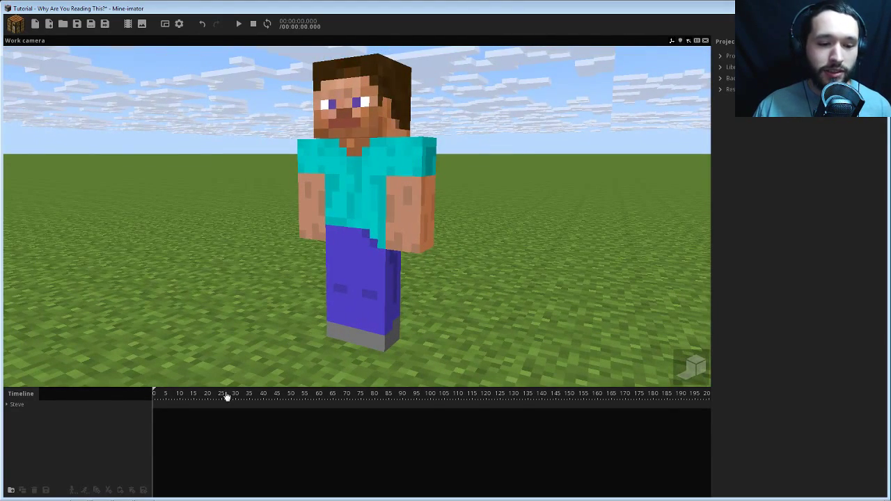
scroll(174, 397, up, 3)
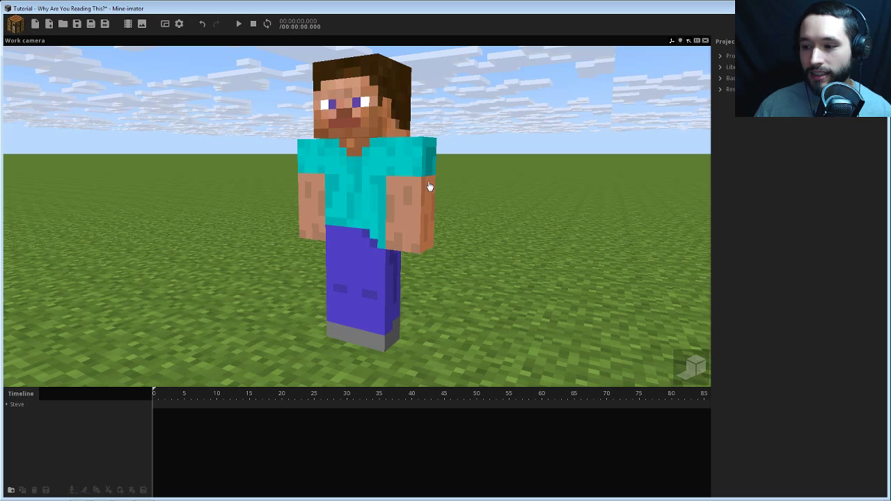
click(158, 410)
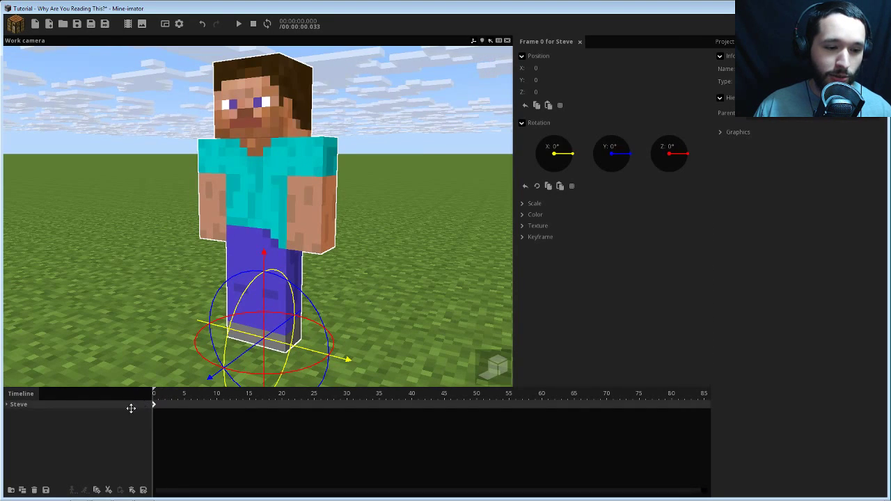
- Expand Steve's body parts and add keyframes for the left arm at frame 0 and frame 15
click(8, 405)
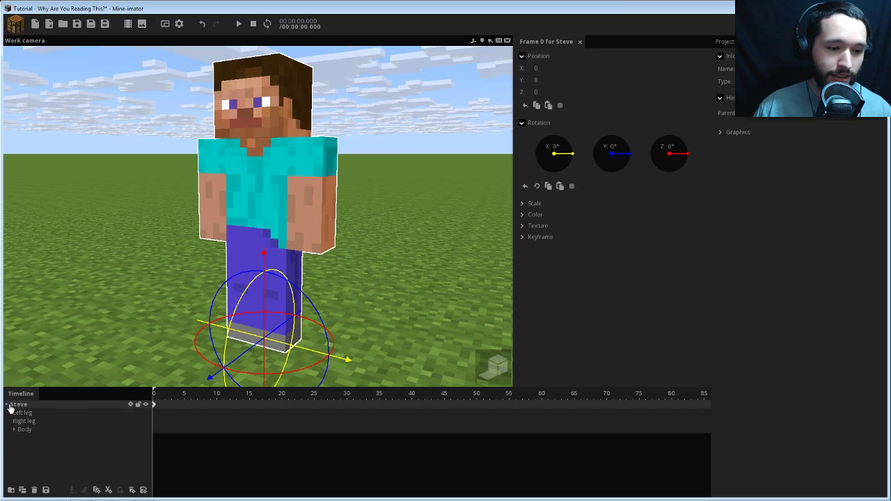
click(296, 202)
drag(444, 231, 448, 233)
scroll(448, 233, up, 3)
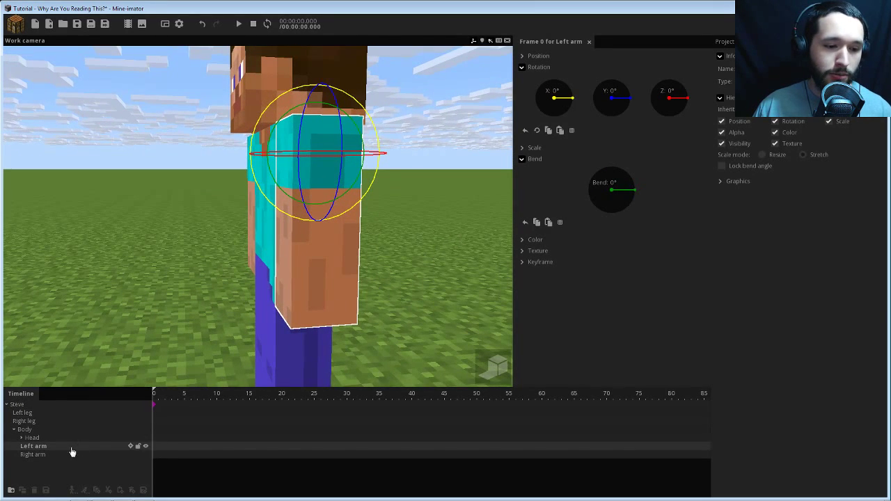
drag(396, 299, 403, 298)
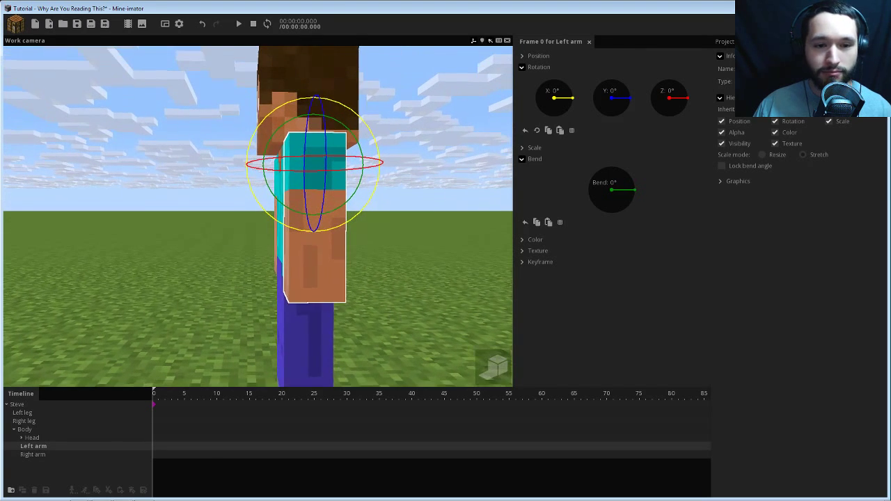
click(250, 395)
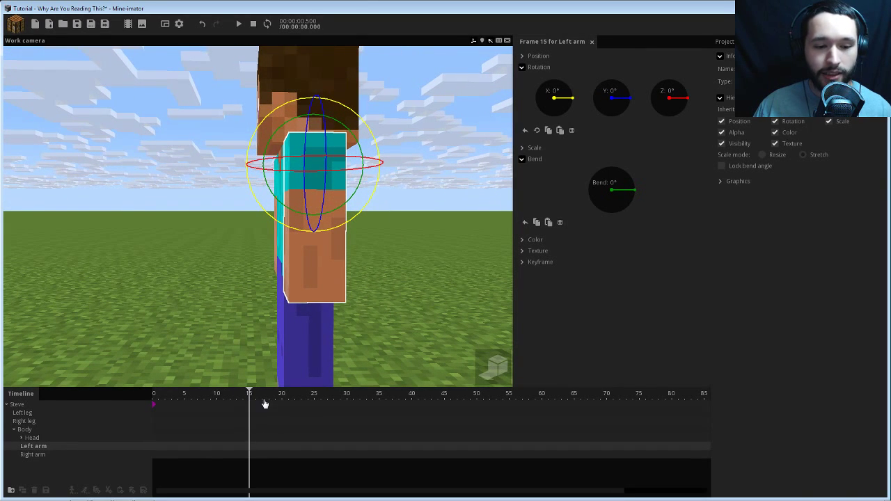
double_click(160, 449)
drag(161, 448, 140, 448)
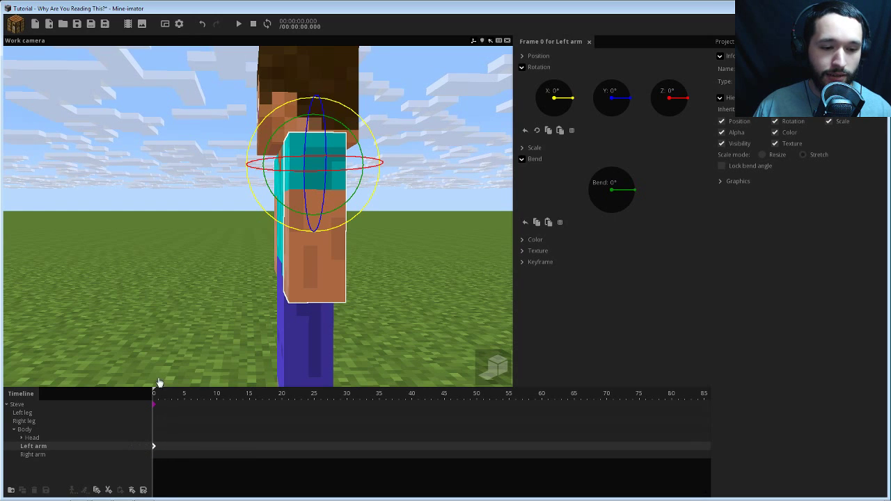
click(247, 451)
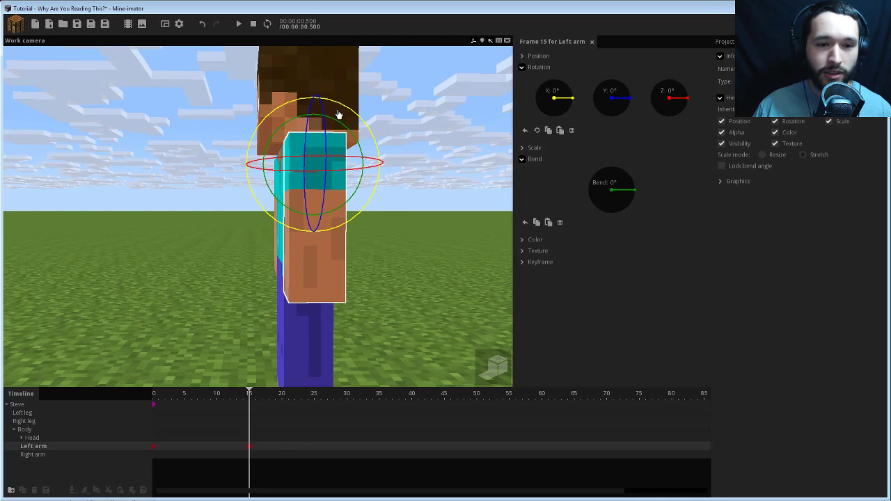
- Raise the left arm at frame 15 by setting its X rotation to -100°, then deselect it
drag(339, 105, 382, 209)
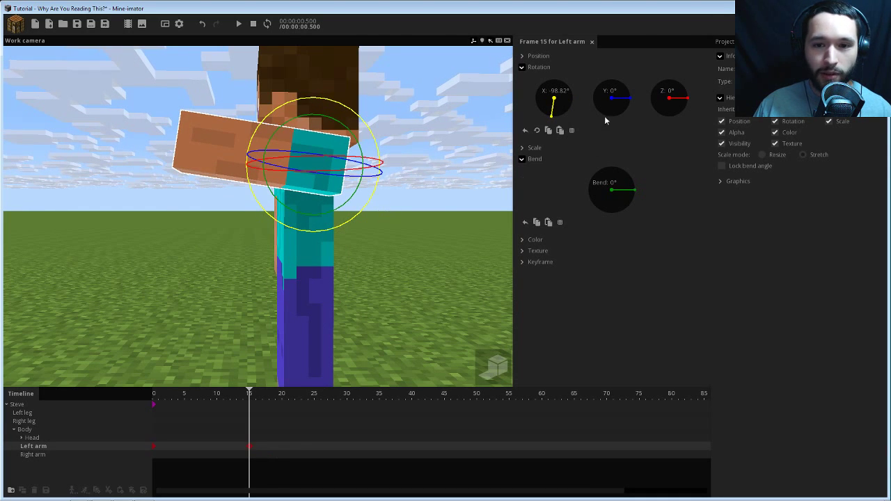
text(-100)
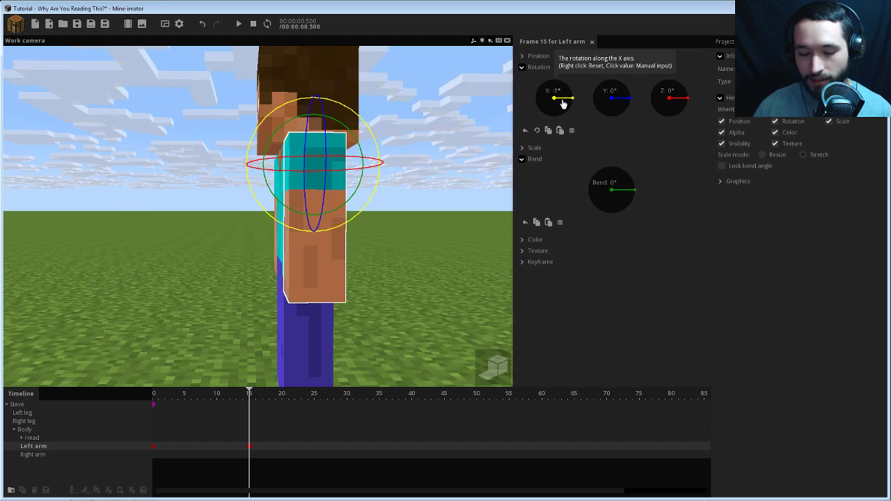
drag(398, 107, 438, 140)
click(428, 122)
scroll(422, 114, down, 2)
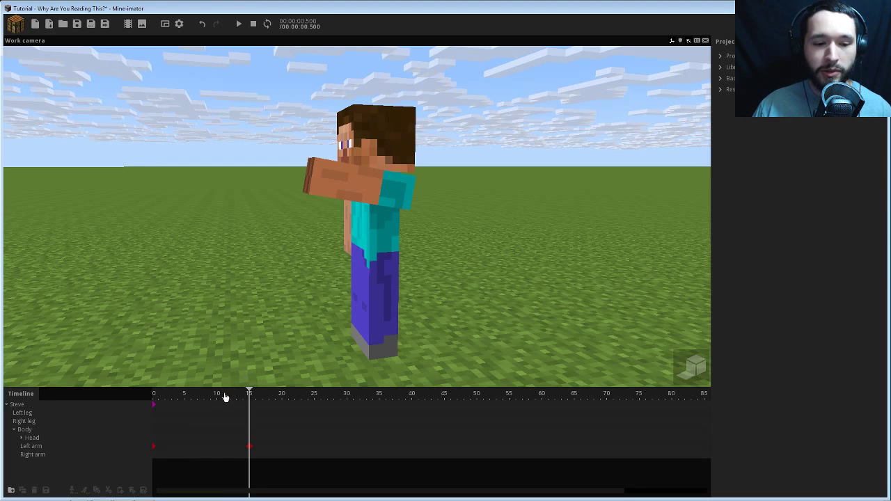
- Play the arm-raising animation from frame 0 several times to examine how the left arm moves
drag(225, 395, 132, 395)
key(space)
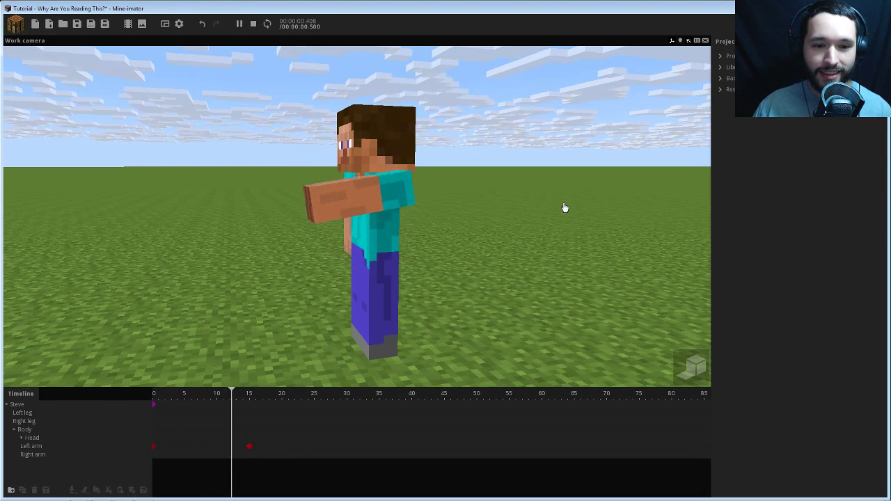
key(space)
key(space)
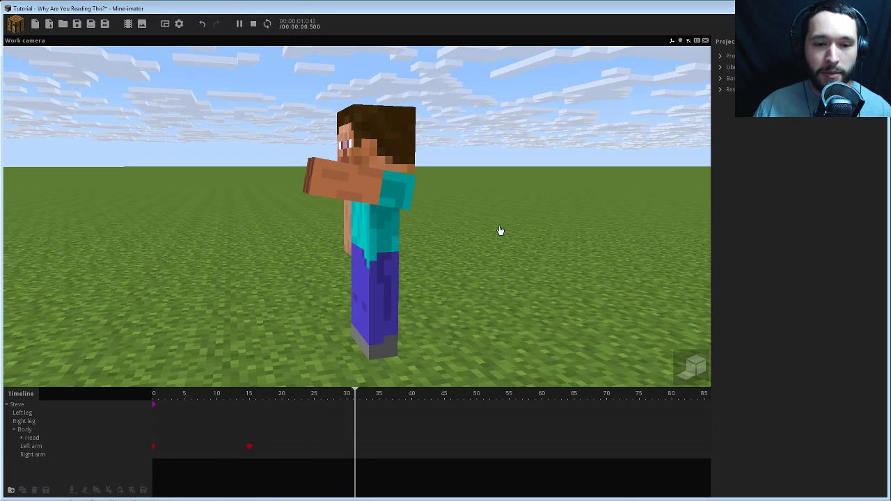
key(space)
middle_drag(402, 222, 496, 223)
key(space)
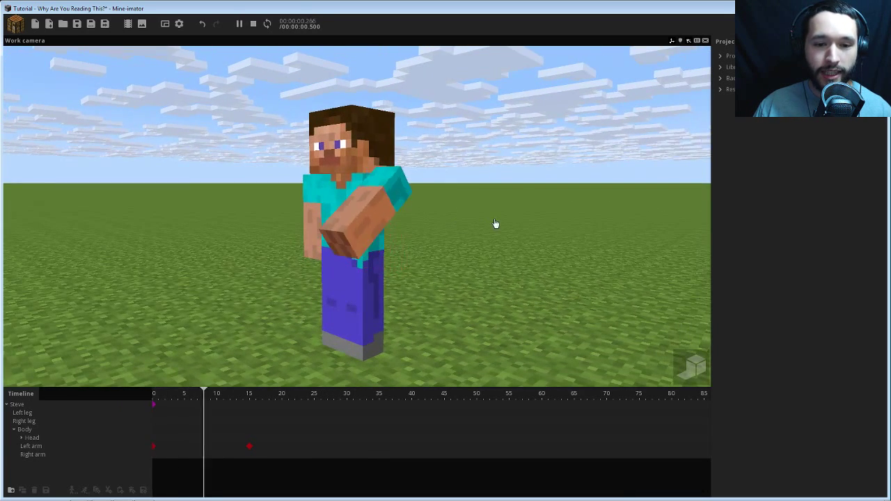
key(space)
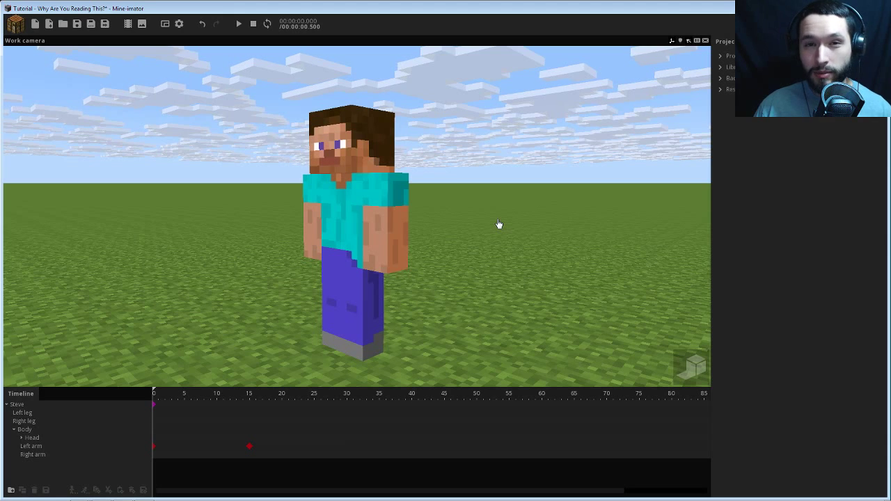
key(space)
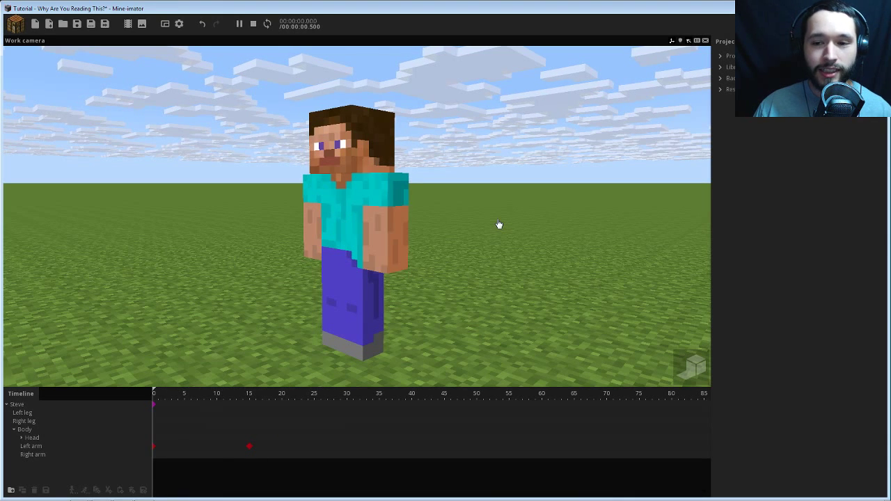
key(space)
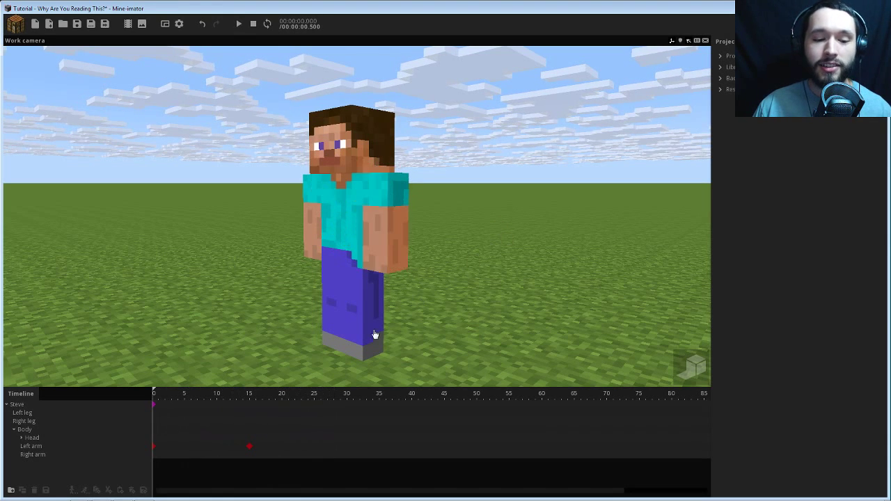
- Set the transition of the left arm's frame 0 keyframe to Ease in and out (quadratic)
click(153, 448)
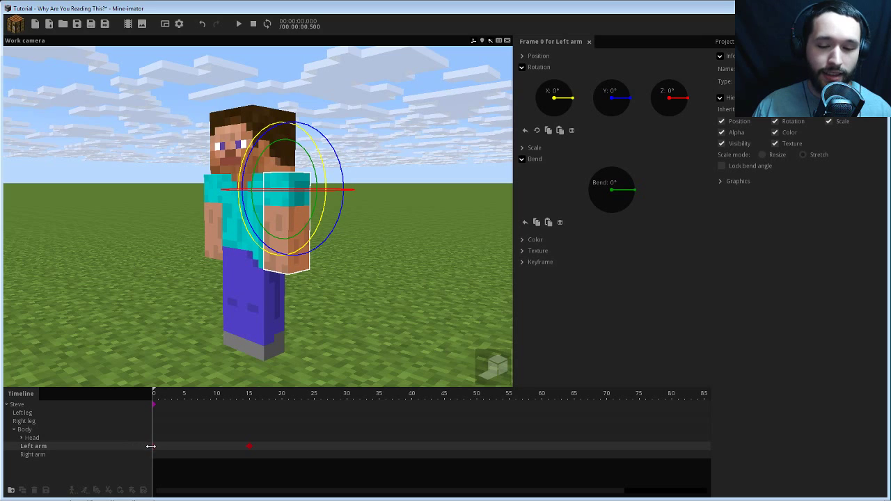
click(532, 263)
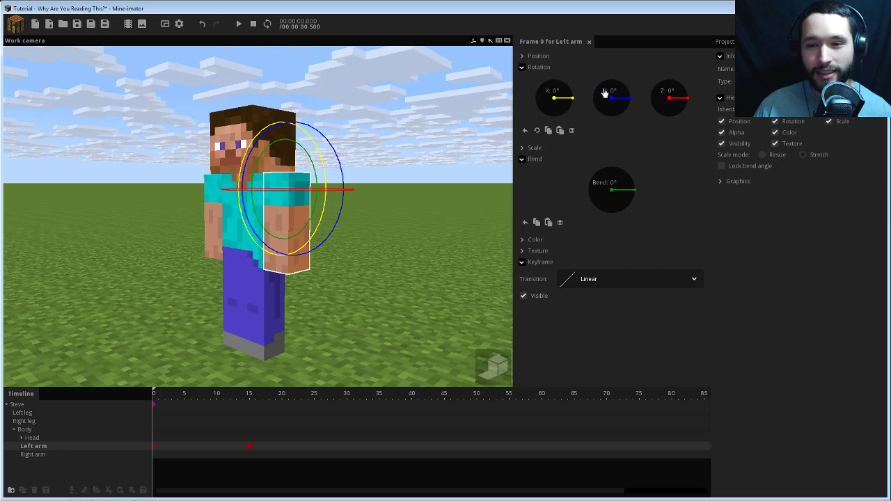
click(729, 44)
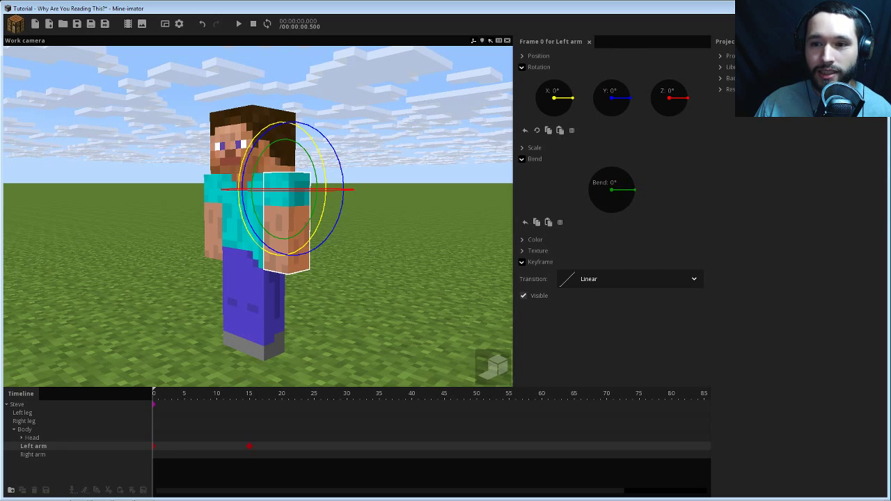
click(808, 41)
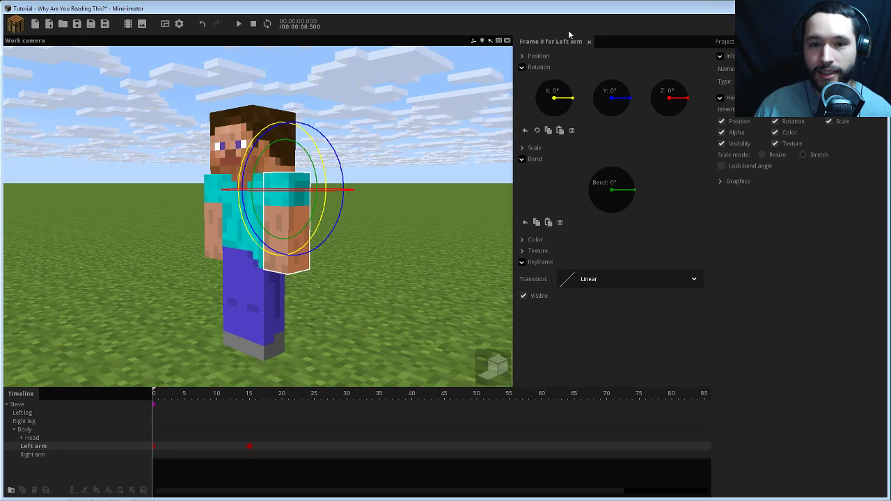
click(251, 453)
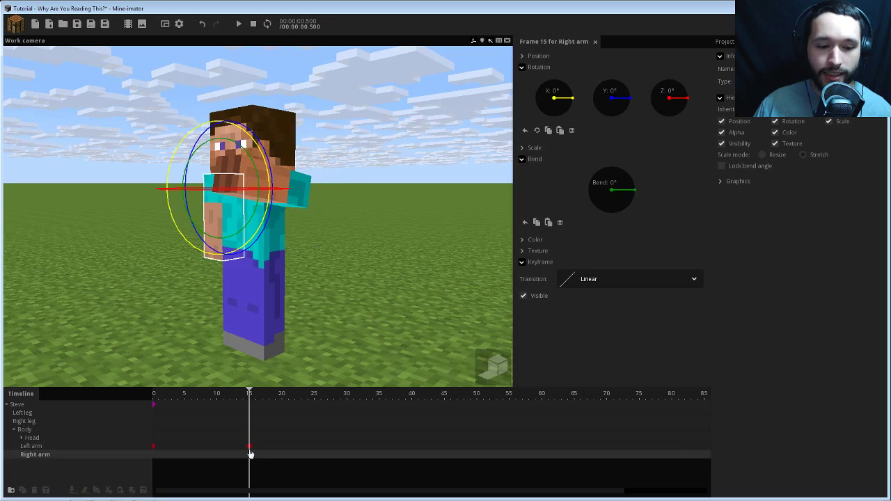
click(249, 447)
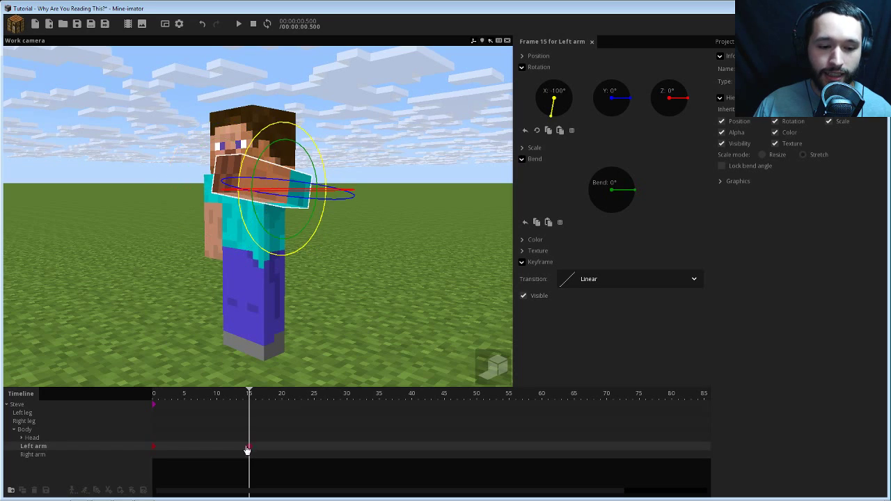
click(154, 448)
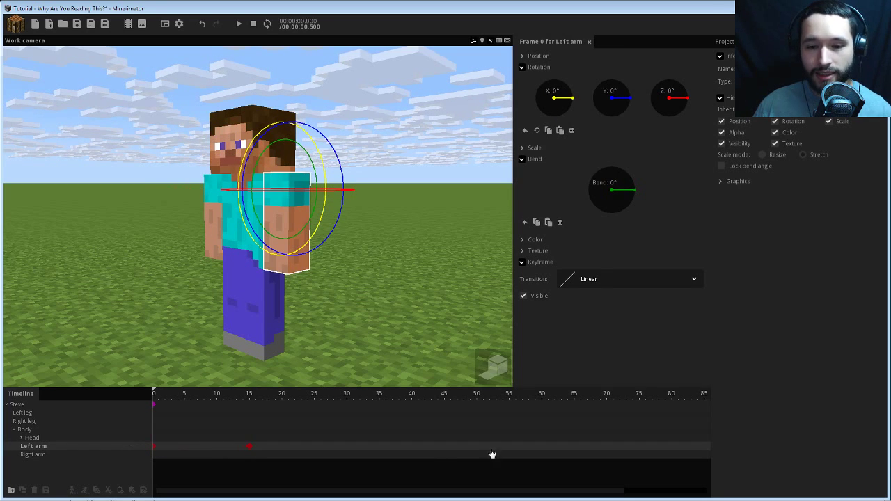
click(529, 265)
click(527, 264)
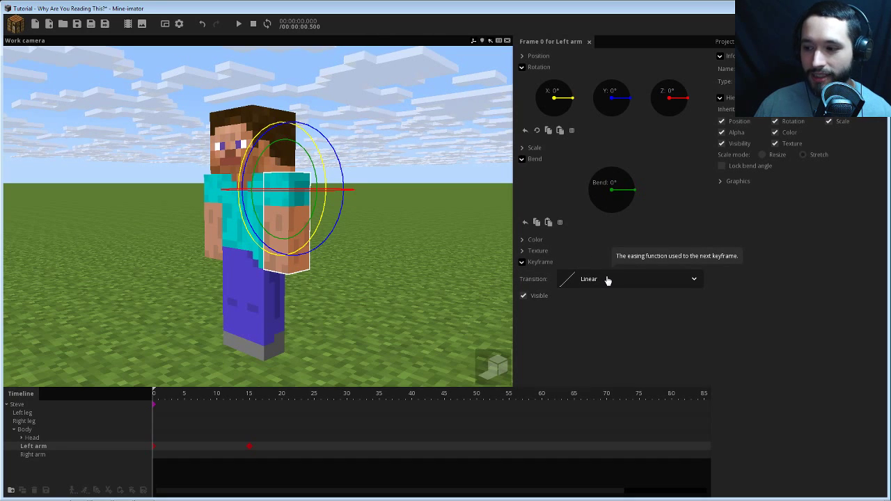
click(608, 279)
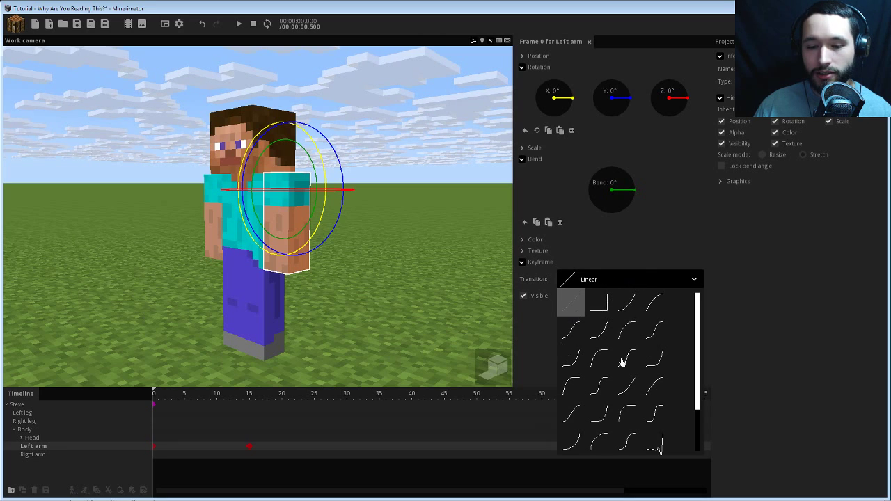
click(570, 332)
- Play the animation with the left arm deselected to examine the eased arm movement
key(space)
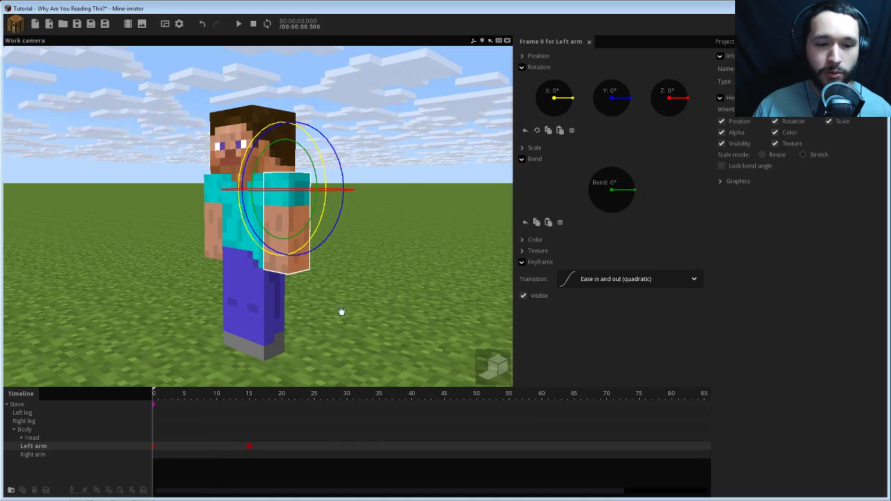
click(352, 292)
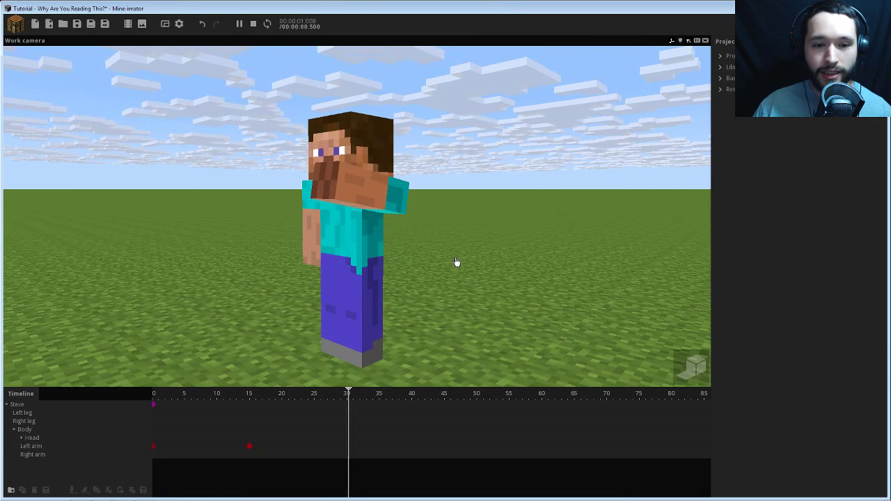
key(space)
key(space)
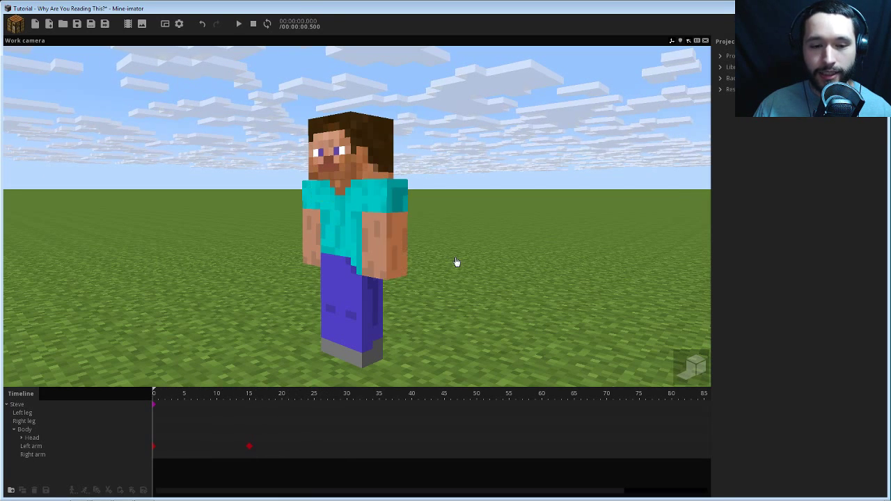
- Set the transition of the left arm's frame 0 keyframe to Linear, then deselect the arm
key(space)
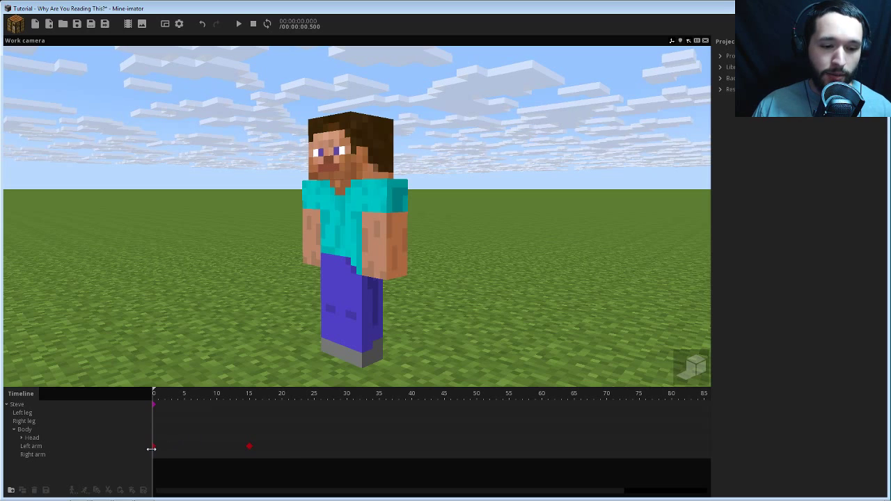
click(153, 447)
click(582, 279)
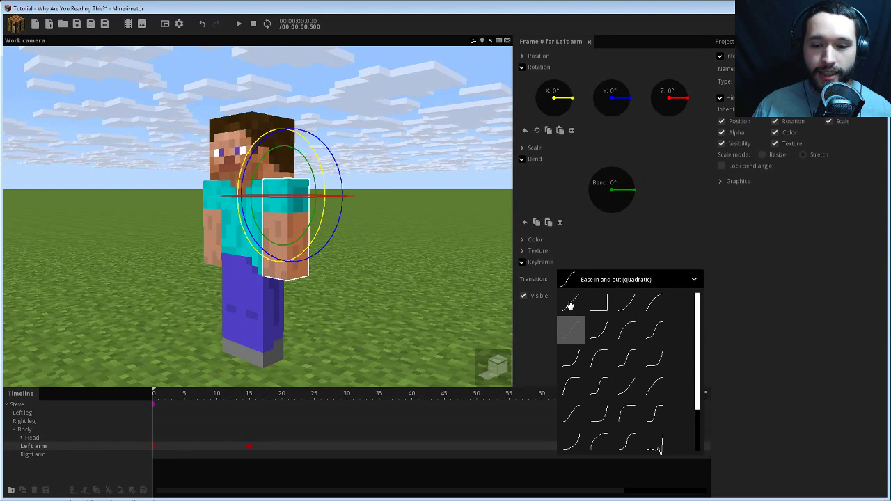
click(573, 304)
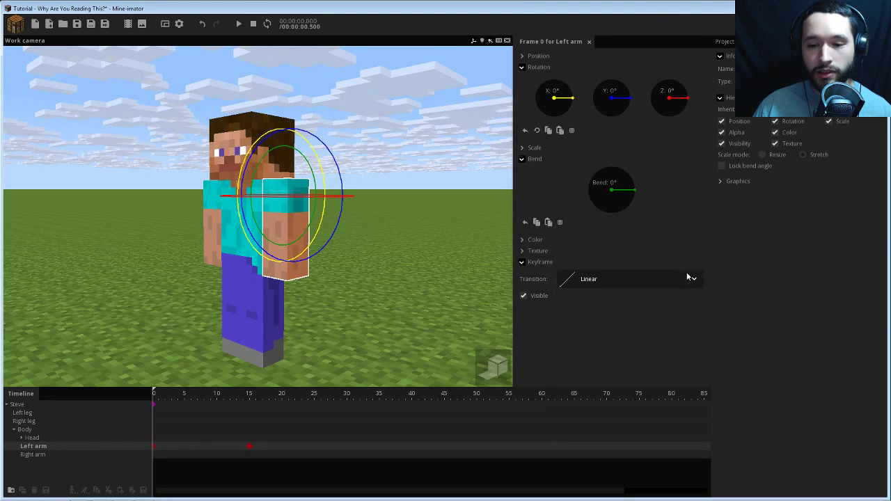
click(394, 252)
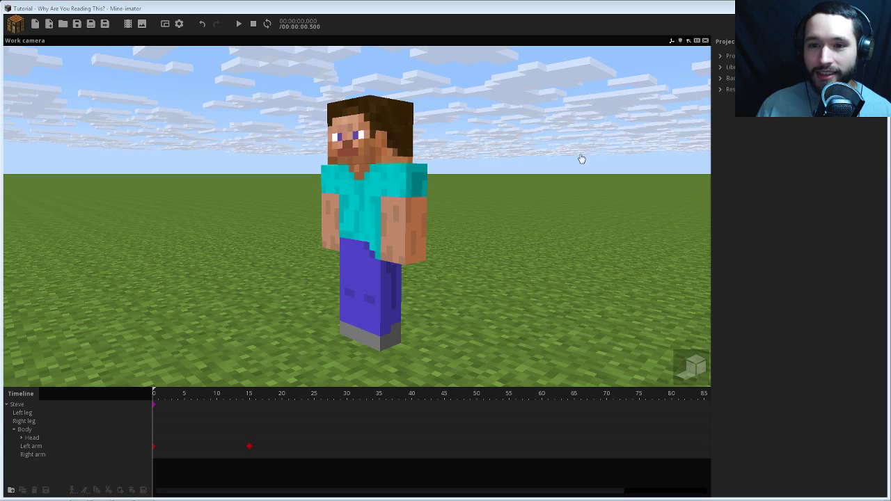
- Select the left arm's frame 15 keyframe and show its position settings
click(250, 447)
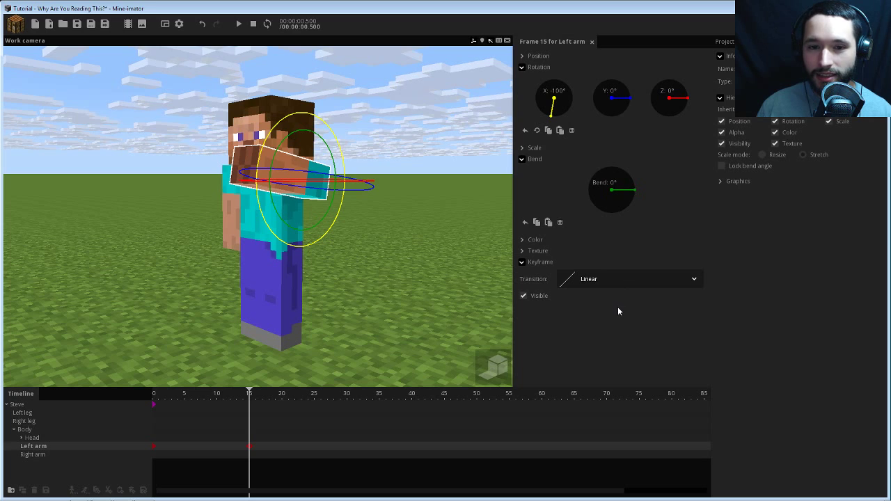
click(532, 56)
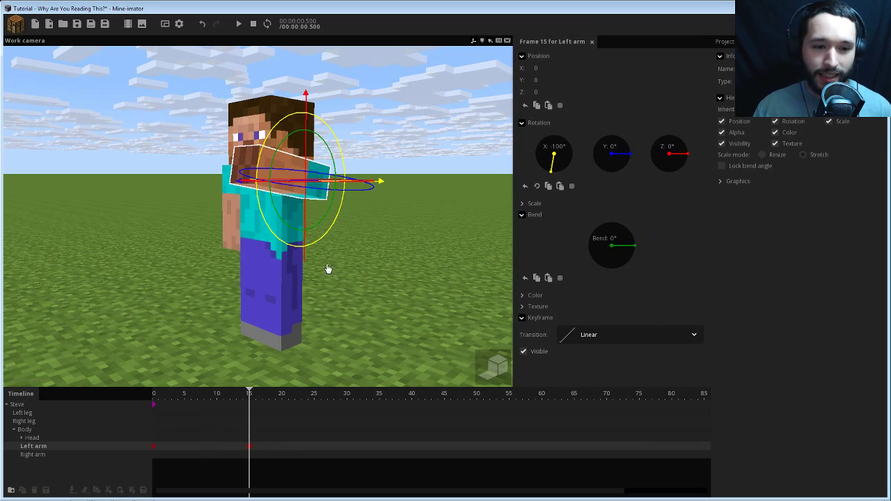
mouse_move(393, 249)
mouse_down()
mouse_move(334, 268)
mouse_move(408, 245)
mouse_move(390, 248)
mouse_up()
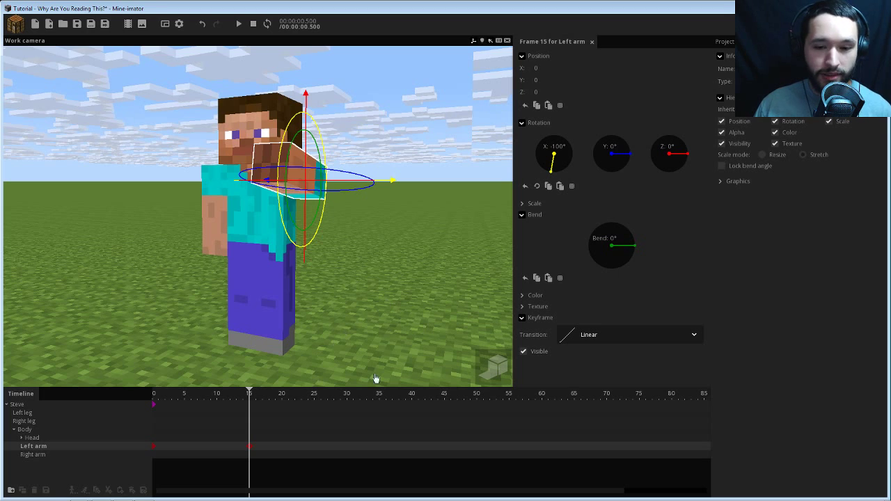
- Play the animation from frame 0 several times with the left arm deselected to examine its linear movement from different angles
click(214, 397)
key(space)
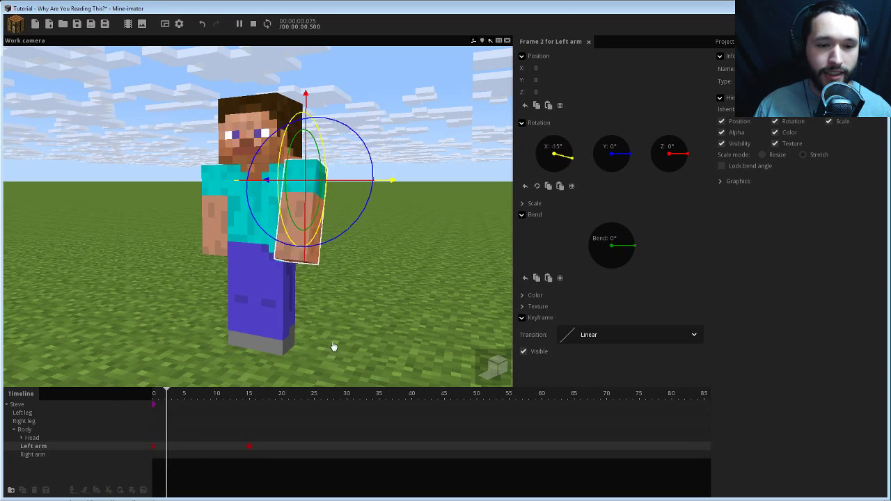
click(389, 279)
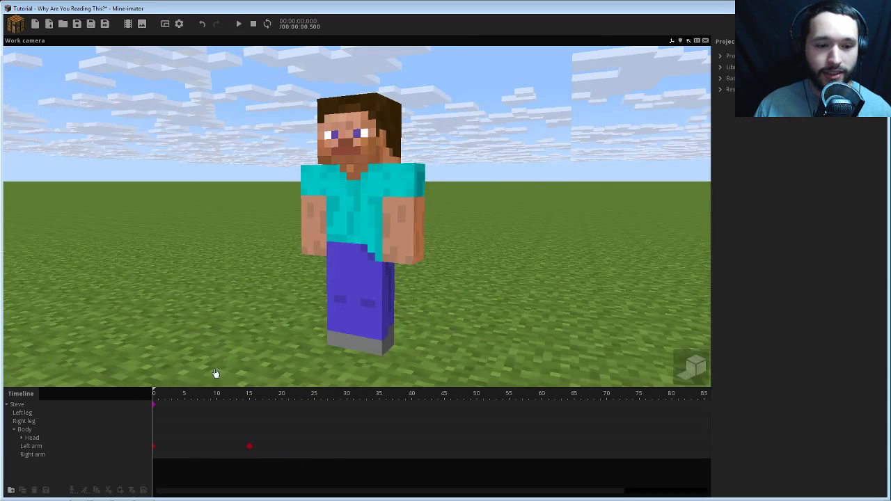
key(space)
key(space)
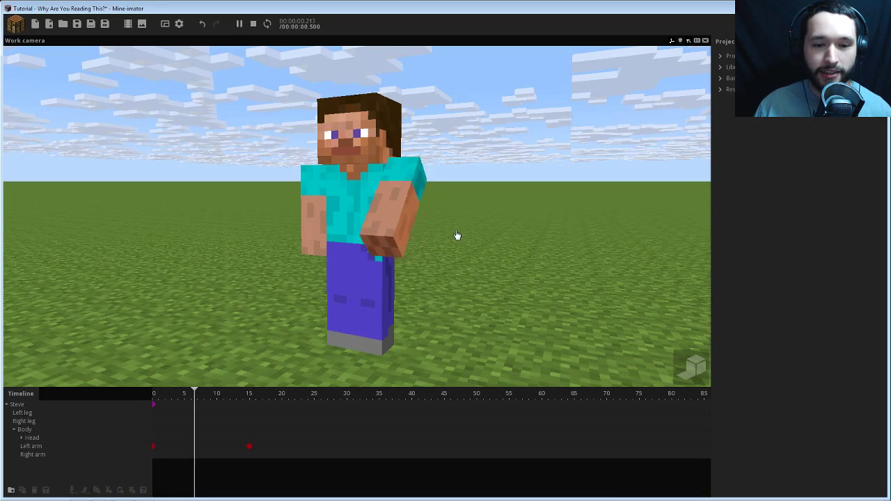
key(space)
mouse_move(515, 224)
right_down()
mouse_move(503, 225)
mouse_move(516, 212)
right_up()
mouse_move(515, 224)
mouse_down()
mouse_move(497, 234)
mouse_move(504, 214)
mouse_up()
mouse_move(512, 214)
right_down()
mouse_move(500, 224)
mouse_move(506, 215)
right_up()
key(space)
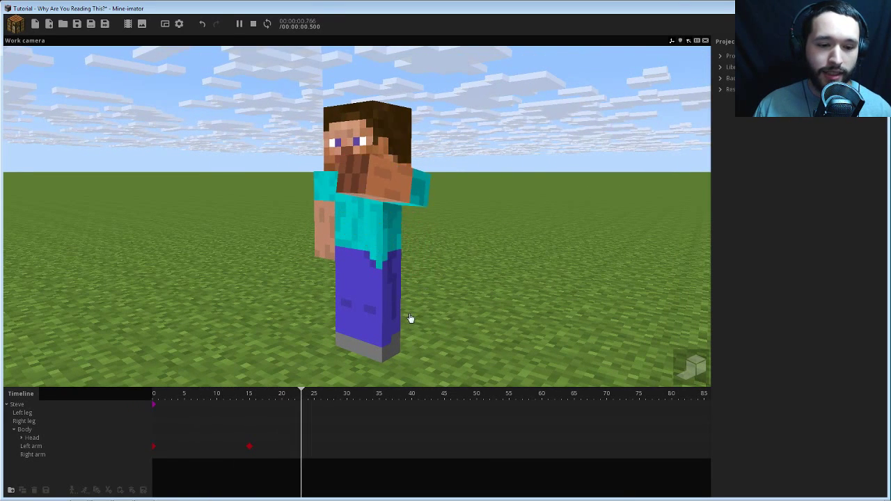
key(space)
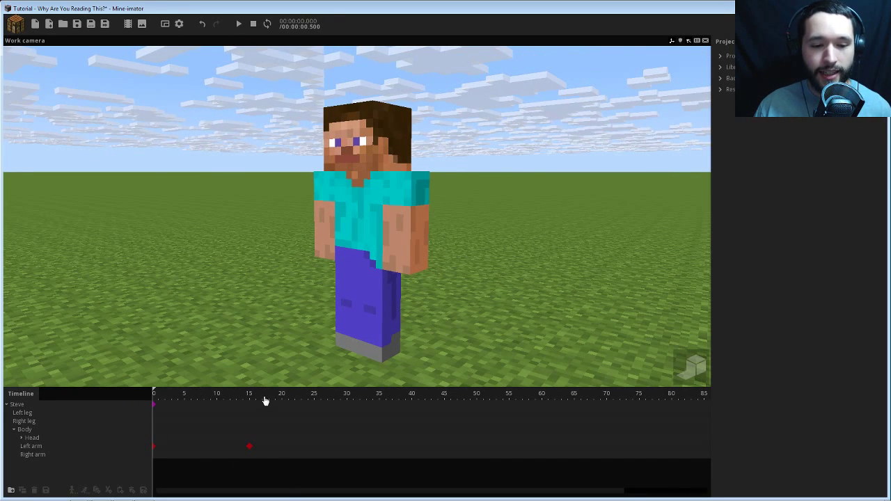
- Delete the left arm's frame 15 keyframe and return the timeline to frame 0
click(250, 447)
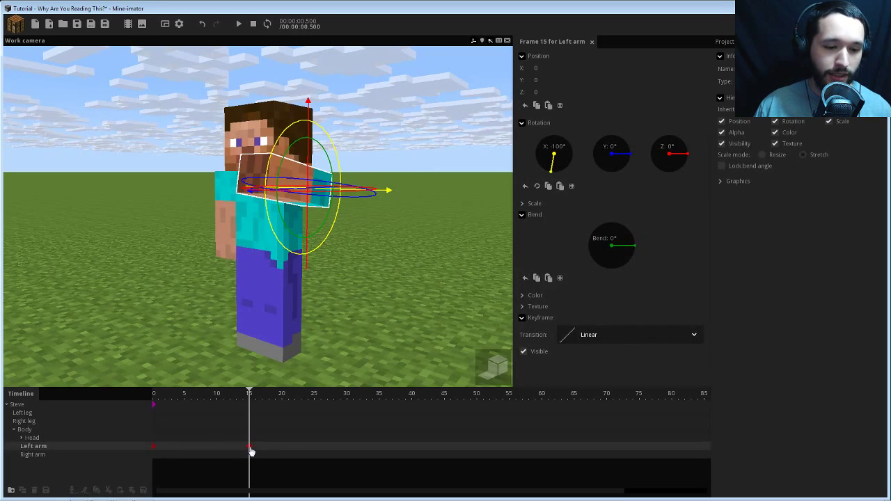
key(Delete)
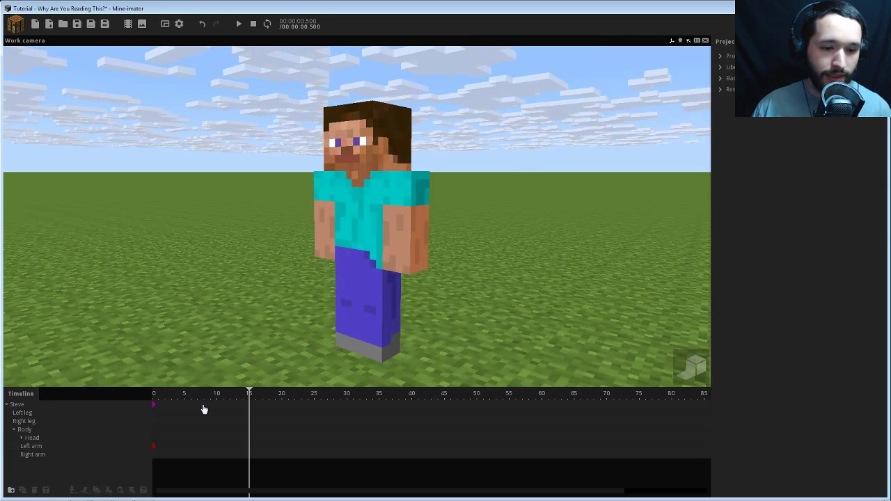
drag(204, 410, 125, 399)
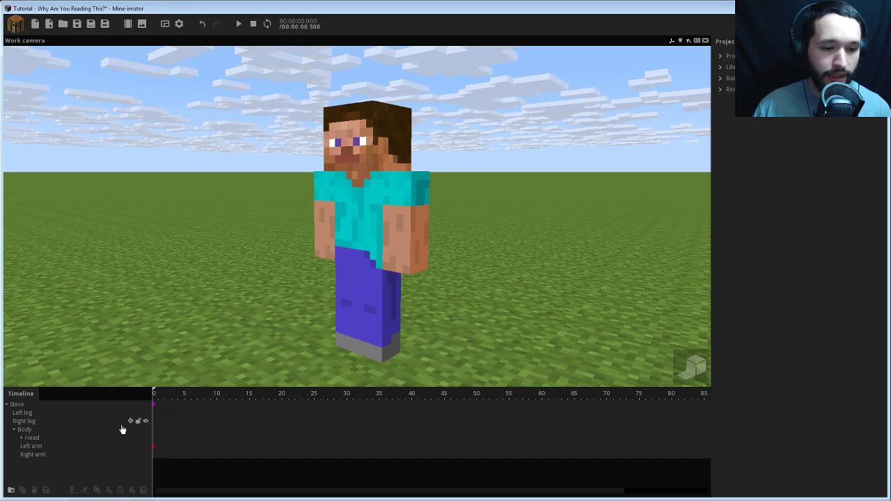
- Create frame 0 keyframes for Steve and all his body parts by toggling their visibility off and on, then deselect them
drag(28, 465, 20, 406)
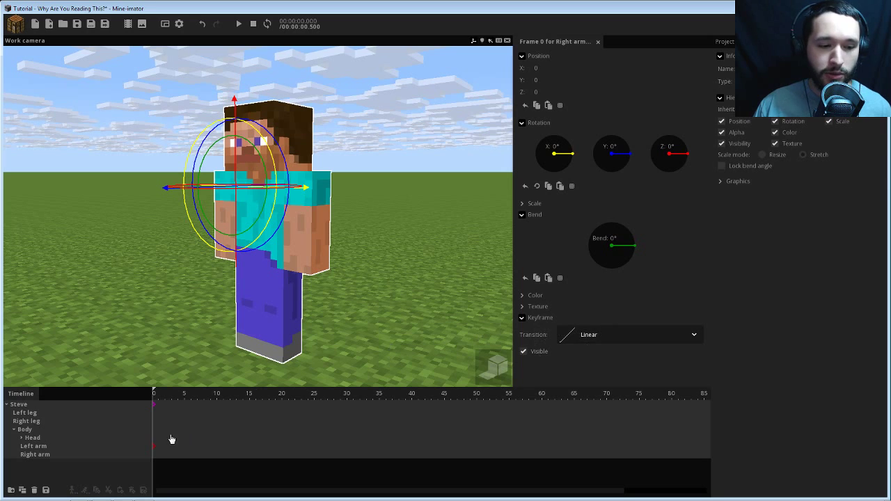
click(523, 353)
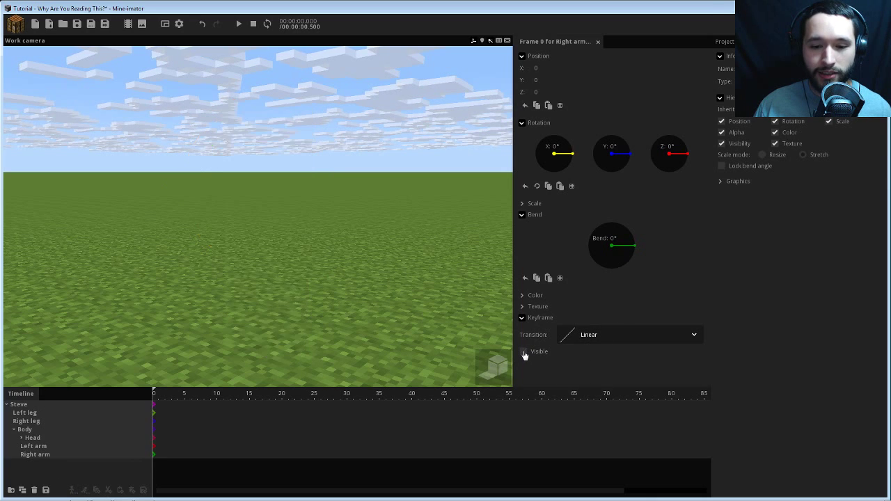
click(523, 353)
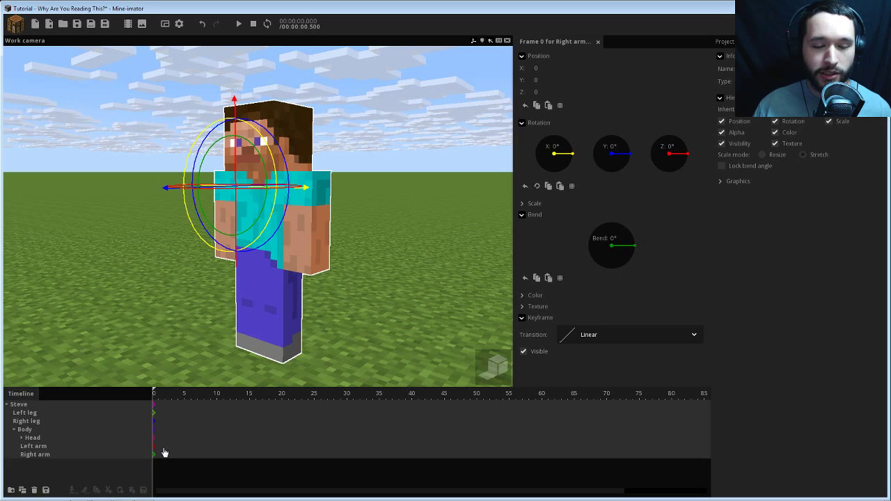
mouse_move(568, 160)
mouse_down()
mouse_move(569, 133)
mouse_move(571, 167)
mouse_up()
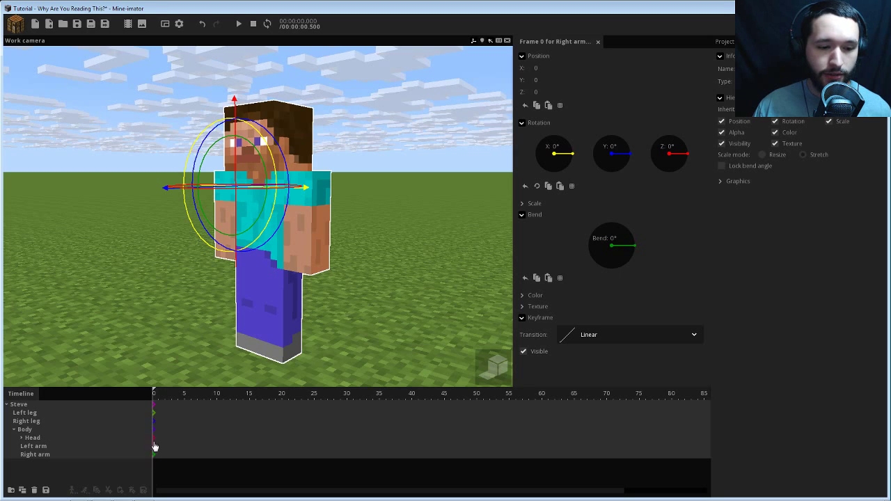
click(178, 485)
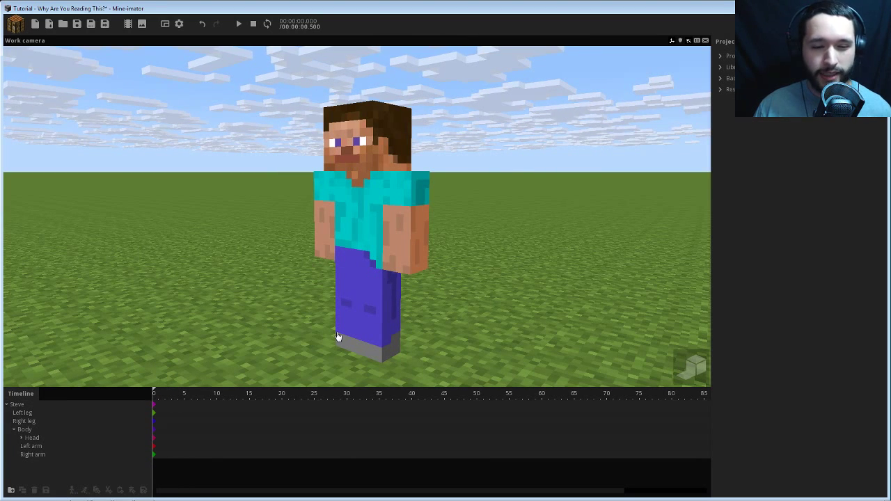
- Rotate the right arm forward at frame 0 to an X rotation of about -57°
click(316, 219)
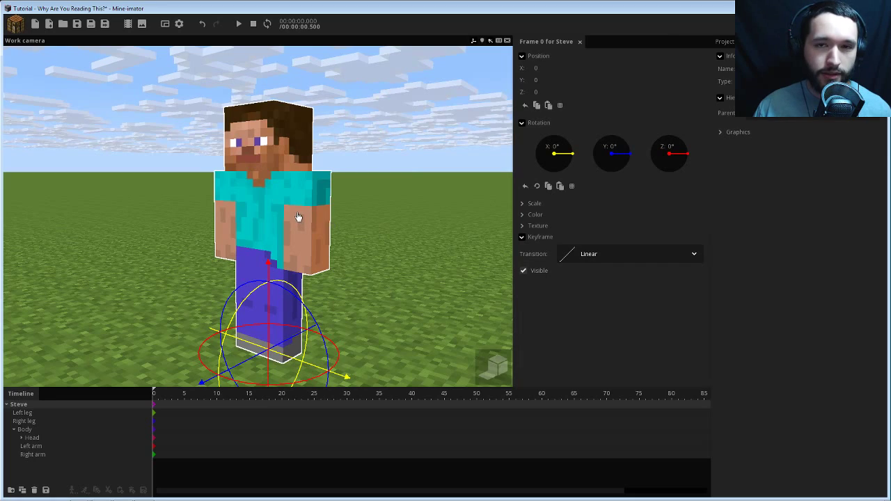
click(224, 208)
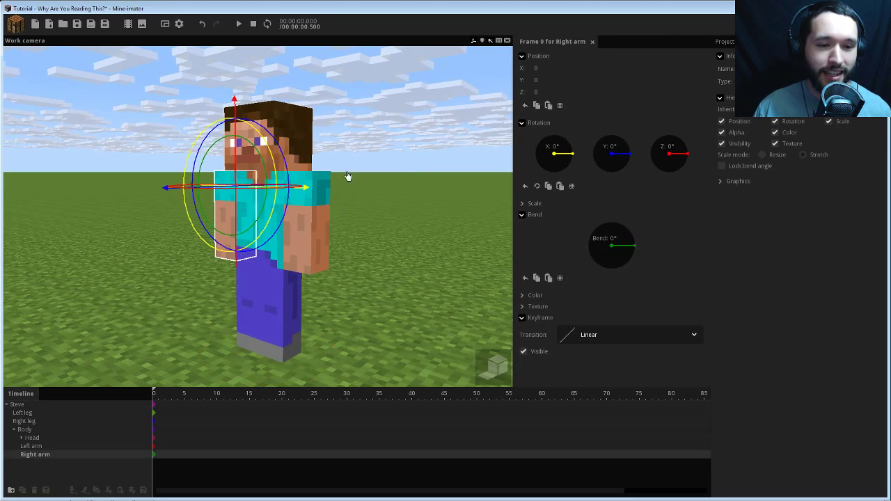
mouse_move(343, 175)
mouse_down()
mouse_move(438, 178)
mouse_move(342, 175)
mouse_move(435, 170)
mouse_move(398, 184)
mouse_move(337, 172)
mouse_up()
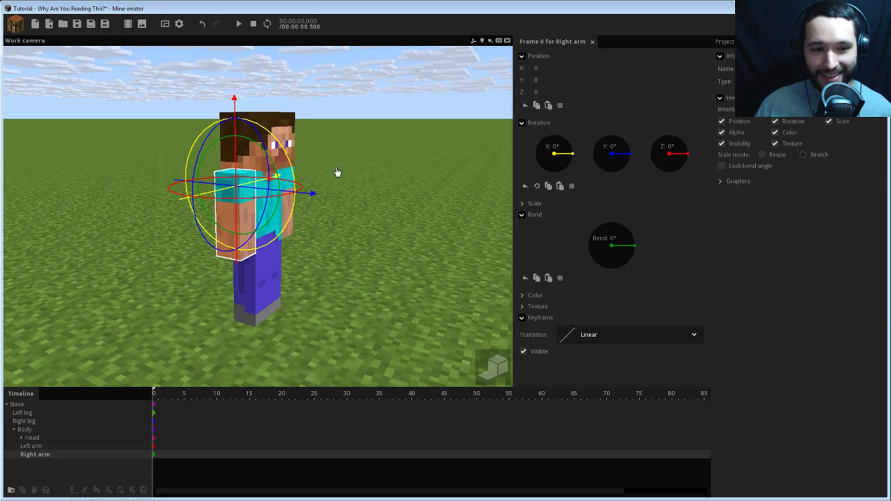
middle_drag(330, 189, 335, 187)
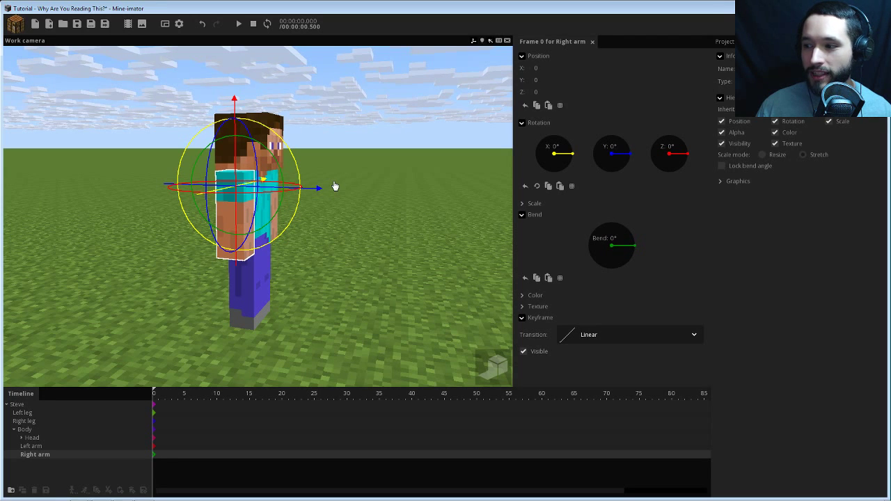
middle_drag(330, 145, 262, 175)
scroll(330, 175, up, 5)
scroll(330, 183, down, 3)
drag(261, 175, 213, 155)
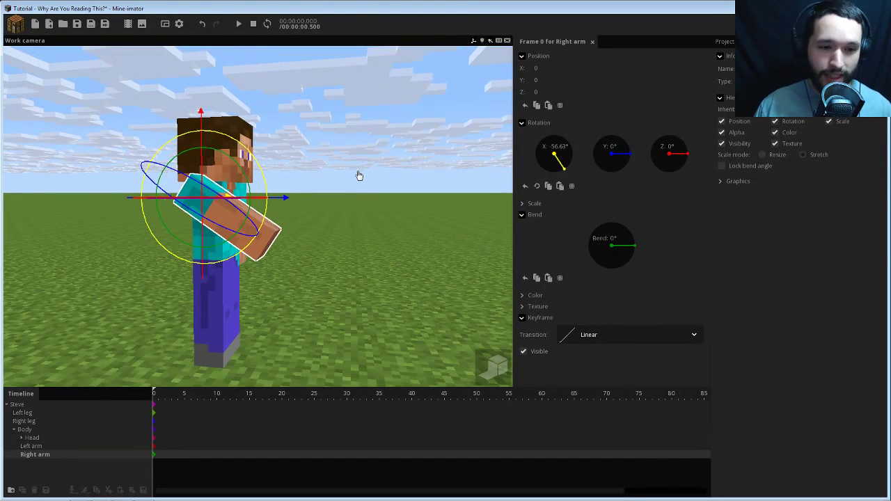
- Bend the right arm at the elbow, setting its bend to 85°
middle_drag(358, 175, 278, 201)
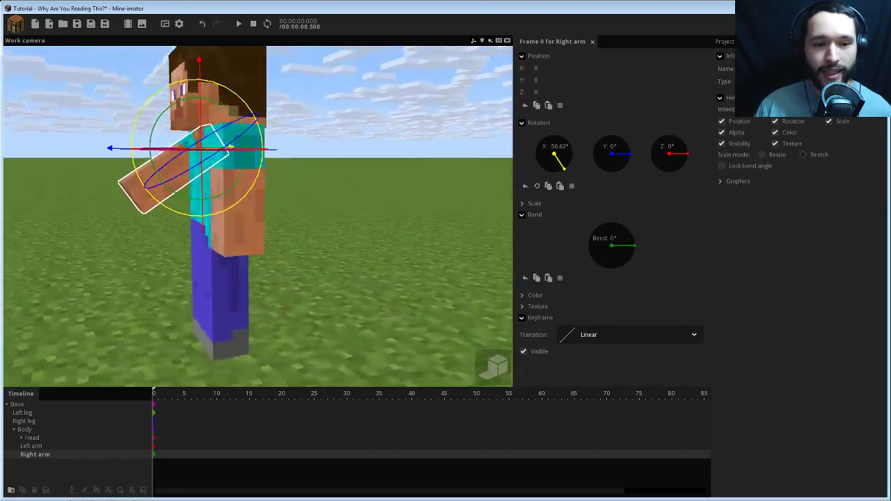
drag(278, 200, 311, 223)
right_drag(312, 224, 287, 220)
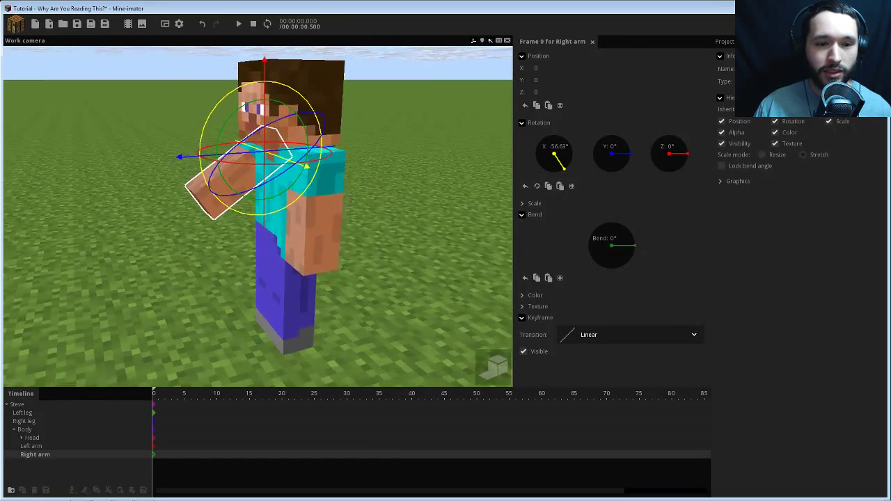
middle_drag(287, 220, 348, 165)
drag(276, 96, 309, 142)
drag(328, 175, 325, 165)
click(615, 254)
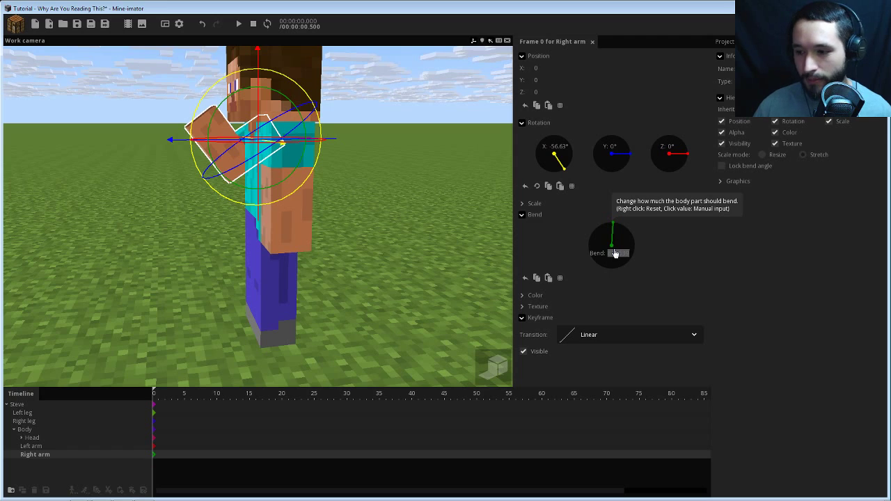
text(85)
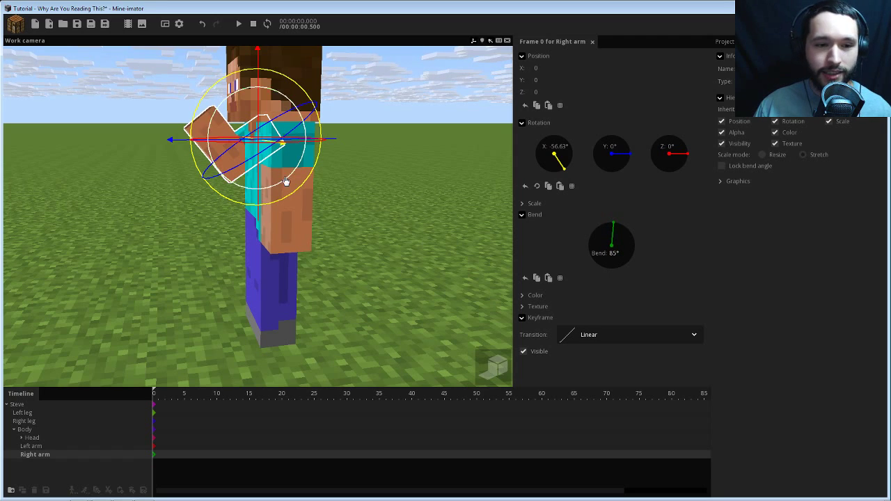
- Lower the right arm slightly by setting its X rotation to -40°
drag(364, 181, 512, 173)
mouse_move(293, 82)
mouse_down()
mouse_move(311, 111)
mouse_move(306, 93)
mouse_up()
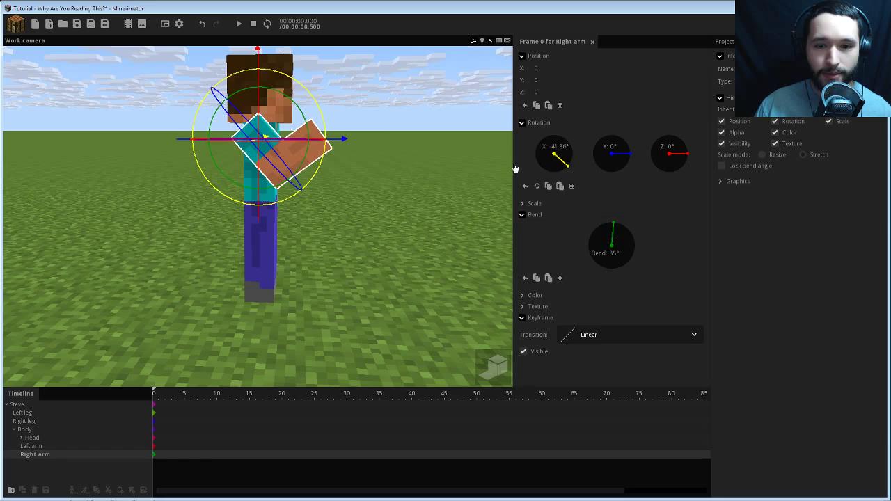
click(559, 148)
text(-40)
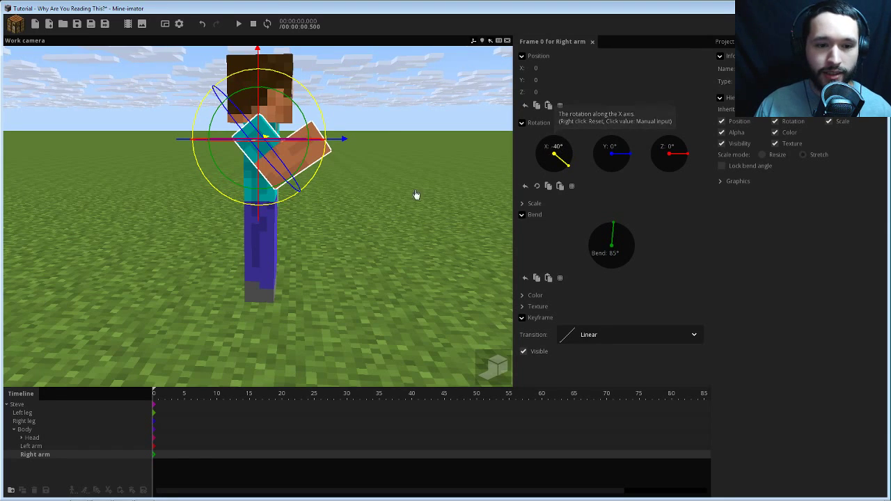
- Bend the left arm about 63° and swing it backward to an X rotation of about 70° at frame 0
drag(403, 200, 202, 174)
click(292, 220)
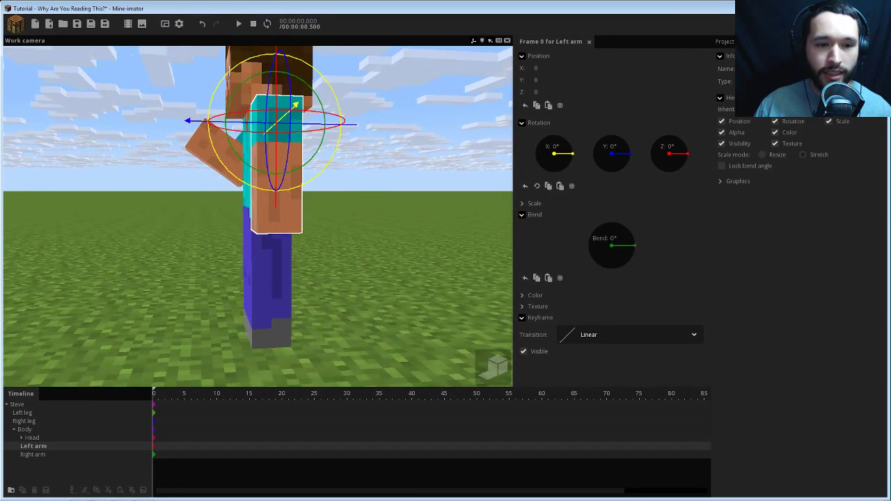
drag(376, 215, 373, 211)
drag(305, 125, 317, 181)
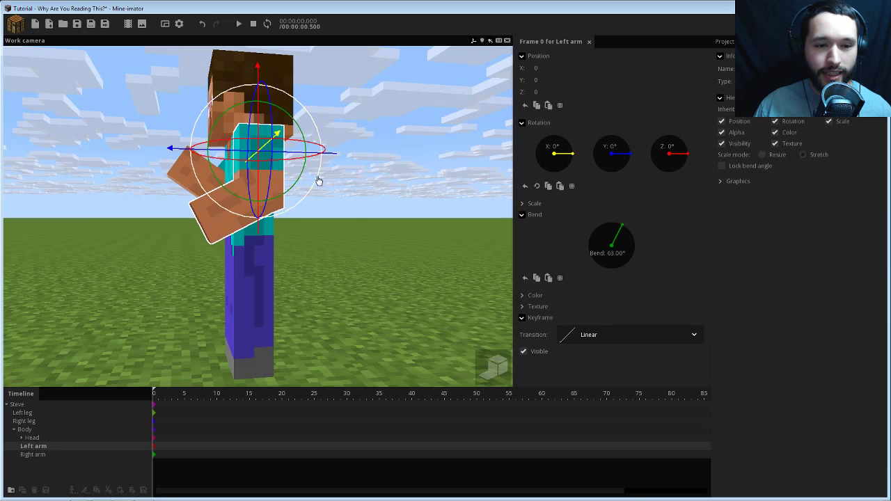
drag(575, 158, 564, 134)
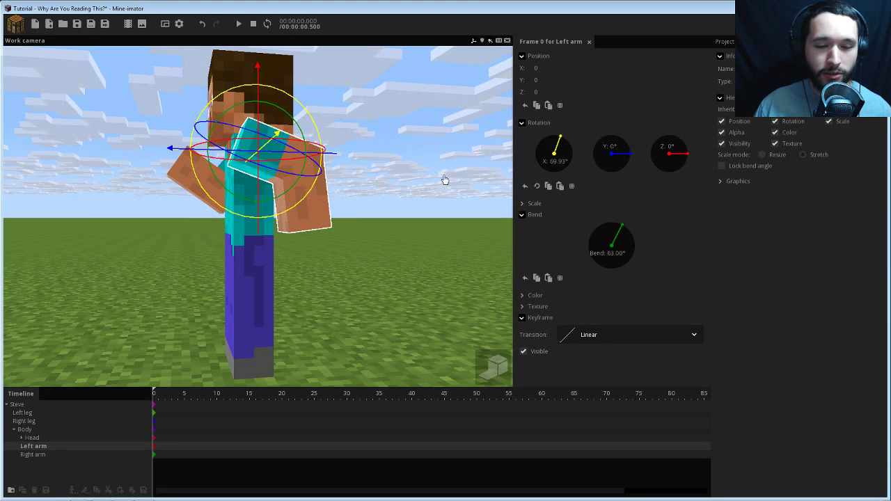
drag(445, 180, 433, 191)
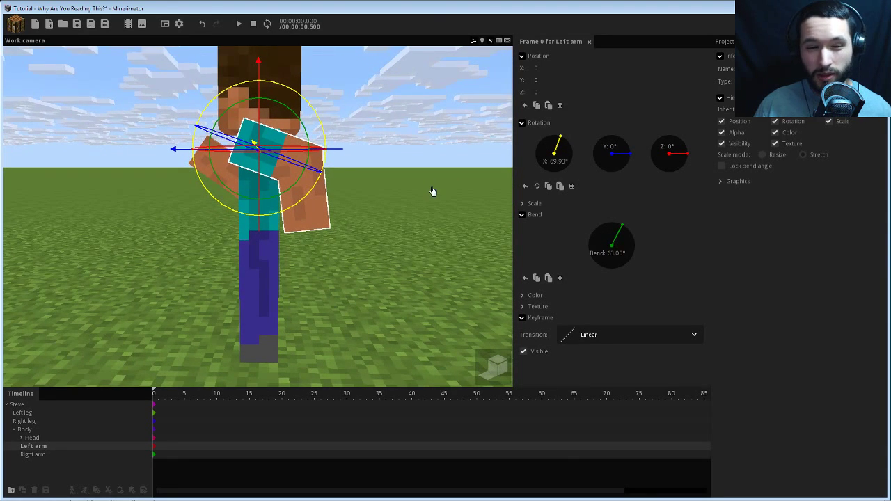
- Bend the left arm further at frame 0, setting its bend to 110°
mouse_move(412, 223)
right_down()
mouse_move(402, 213)
mouse_move(417, 233)
mouse_move(414, 220)
right_up()
scroll(411, 225, down, 1)
scroll(420, 225, up, 1)
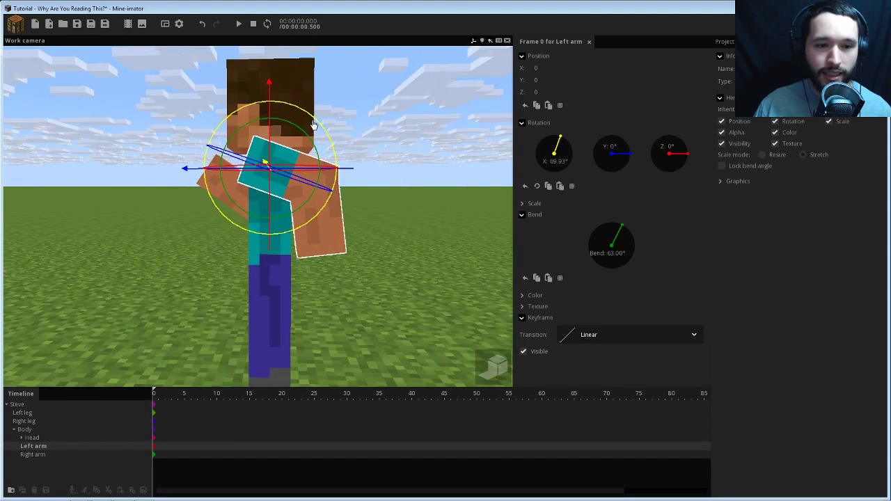
drag(314, 125, 320, 169)
click(618, 252)
text(1)
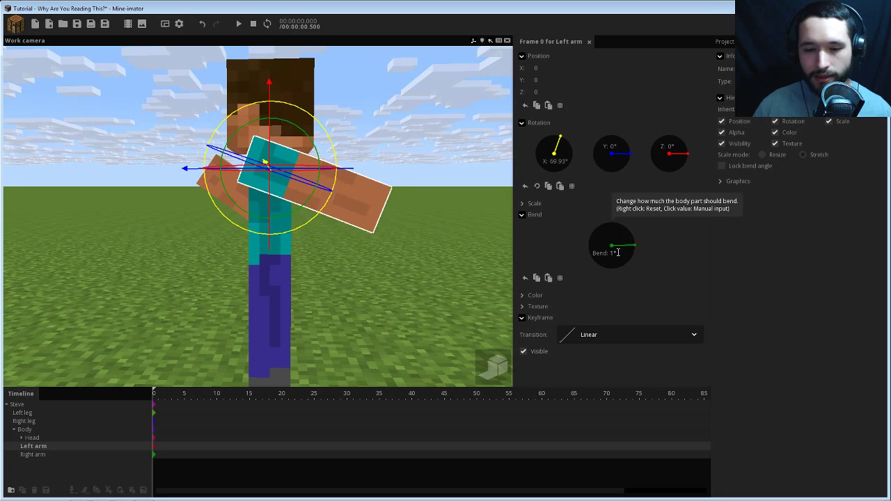
text(00)
key(Return)
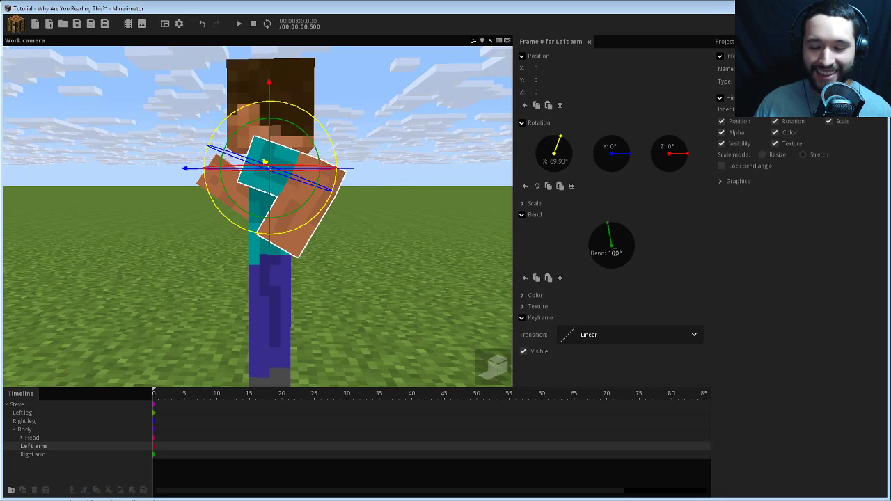
key(Return)
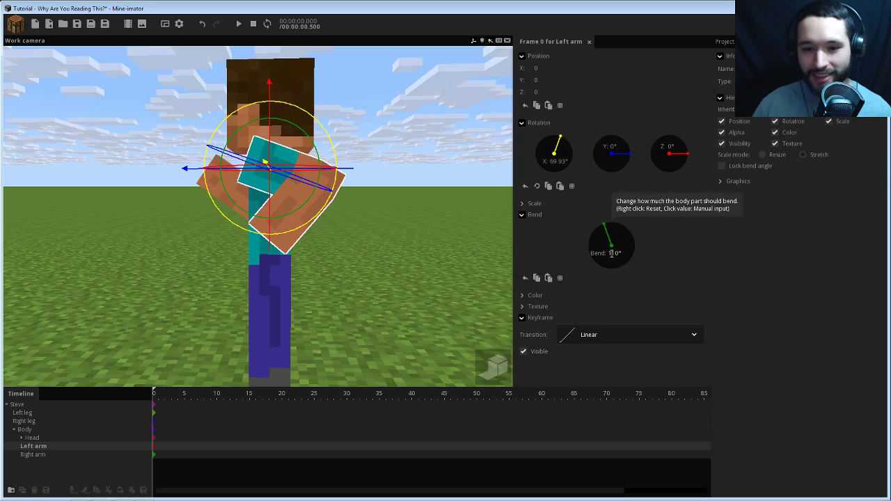
drag(425, 256, 411, 244)
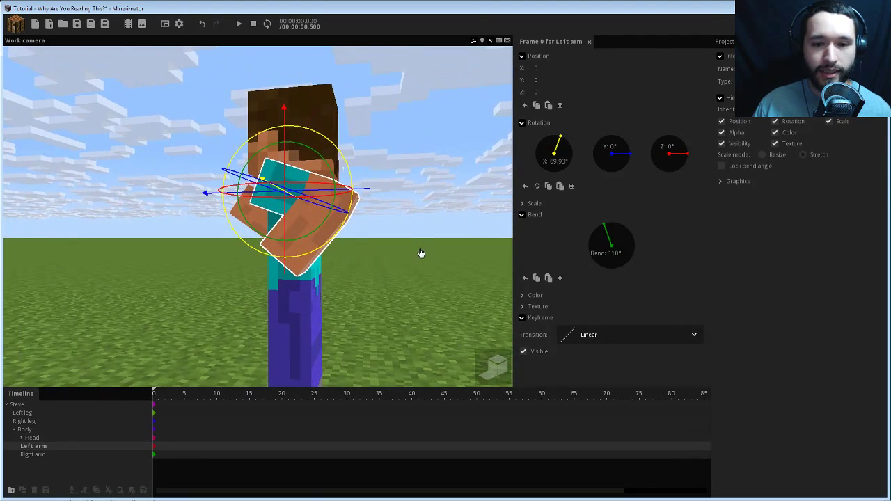
- Set the left arm's X rotation to 70° and check the pose from the front
click(557, 161)
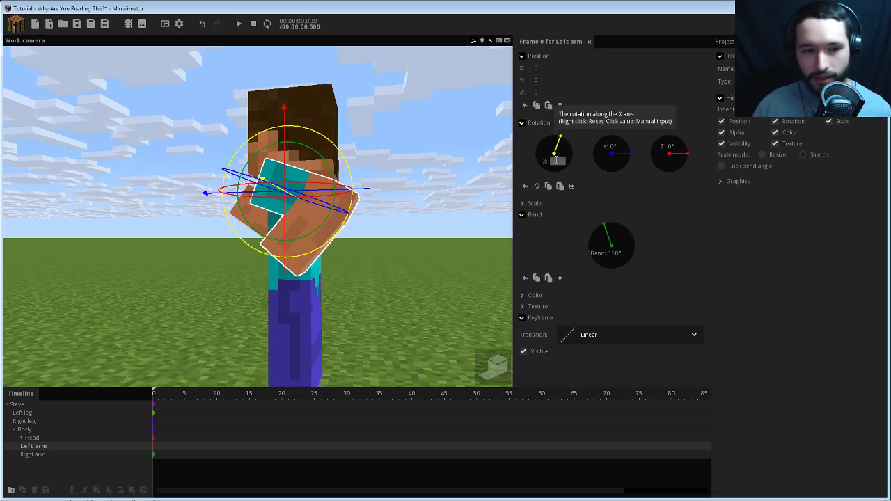
text(70)
key(Return)
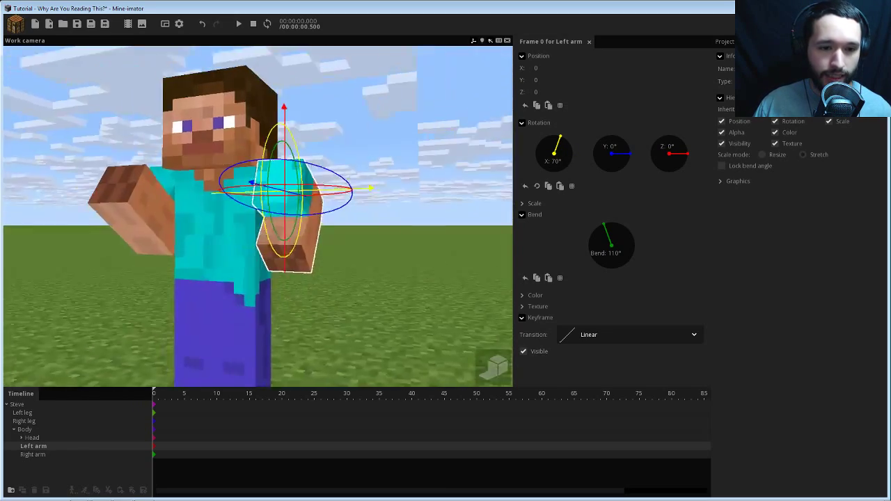
drag(365, 189, 277, 189)
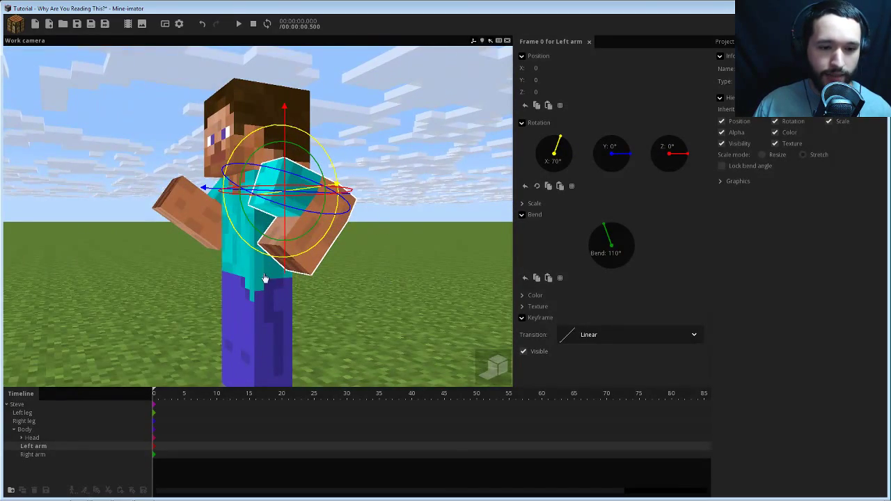
- Lean the body forward at frame 0 and tilt the head upward to an X rotation of about -23°
click(237, 262)
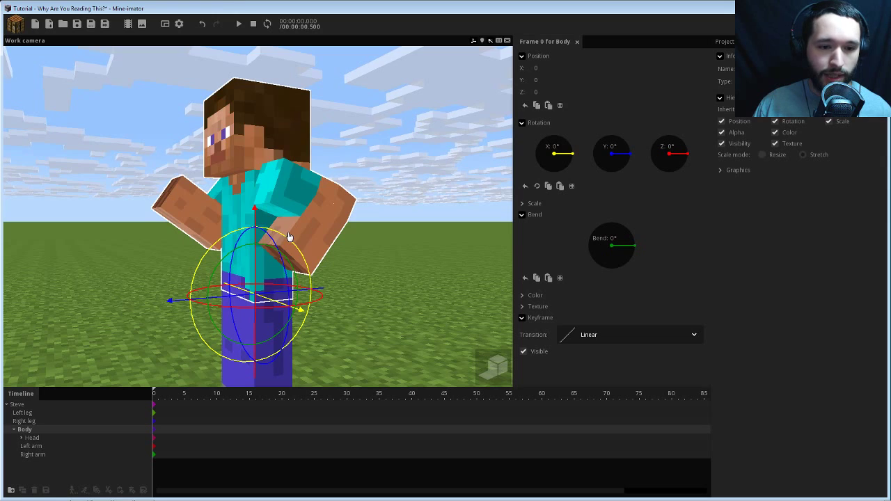
drag(289, 237, 271, 218)
drag(345, 193, 301, 130)
scroll(365, 167, down, 3)
click(245, 142)
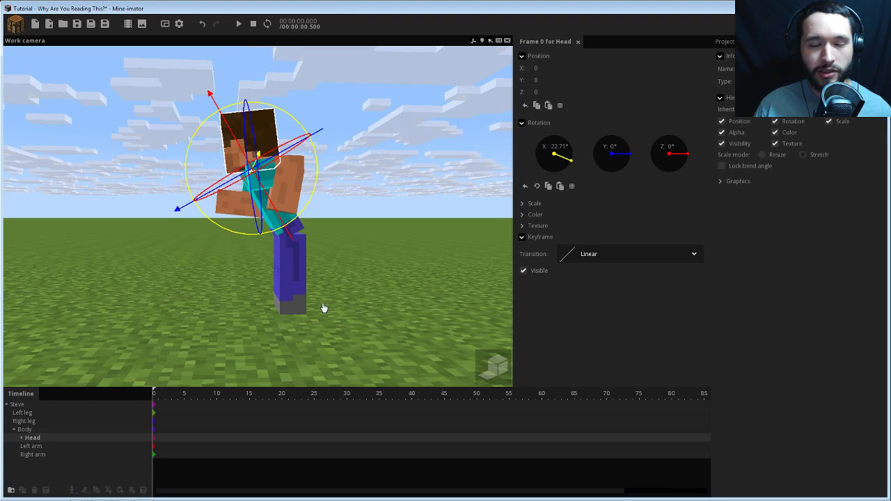
- Set the body's X rotation to 10° for a slight forward lean and save the project
click(28, 429)
drag(325, 176, 342, 190)
click(568, 160)
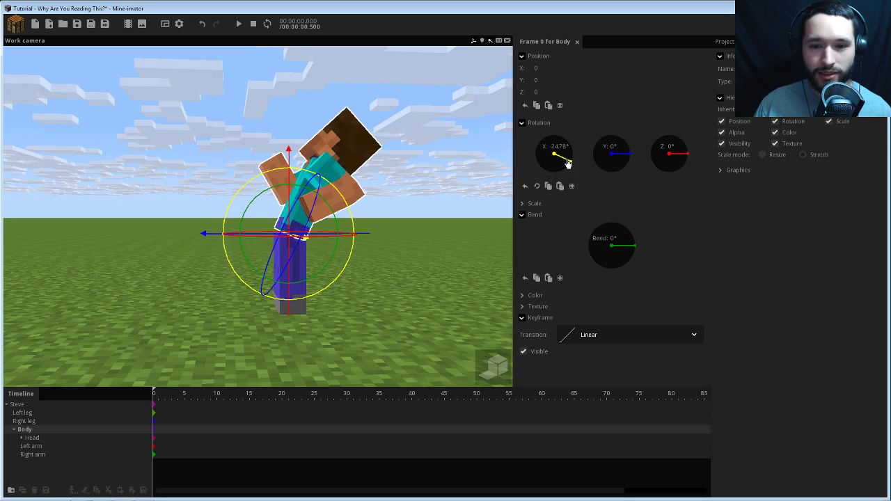
drag(561, 148, 553, 151)
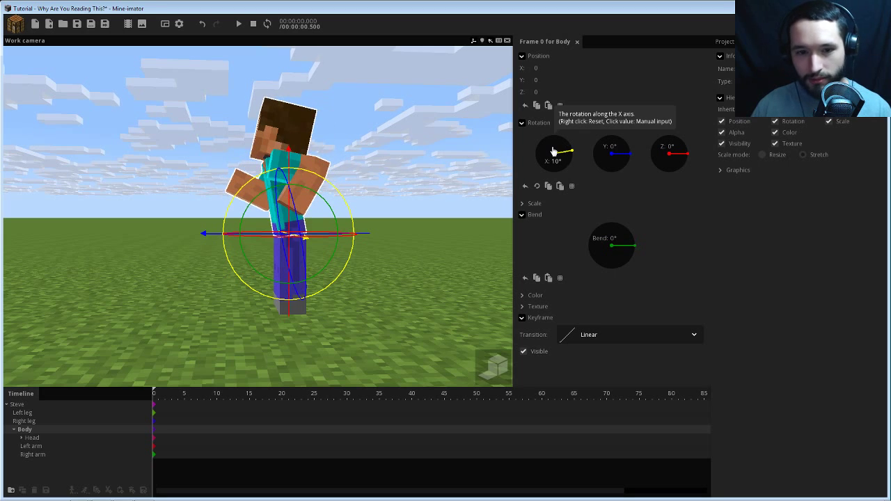
drag(409, 193, 389, 208)
drag(359, 159, 394, 145)
click(78, 25)
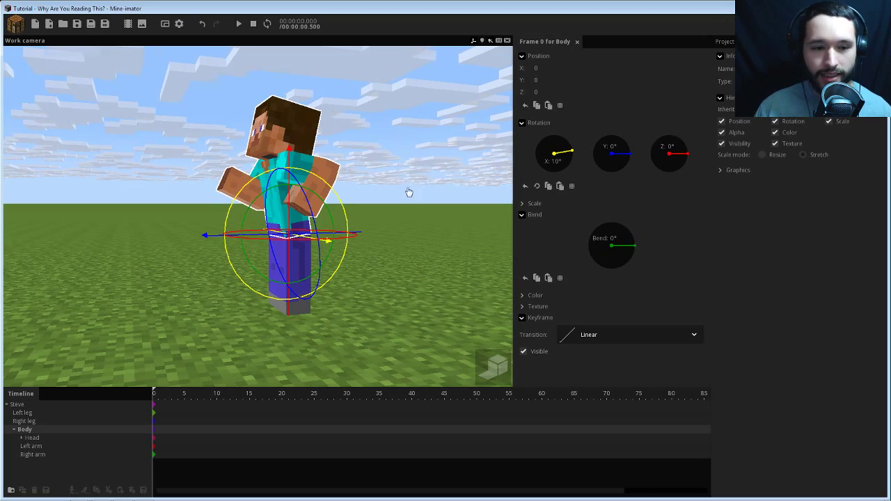
mouse_move(408, 193)
mouse_down()
mouse_move(372, 181)
mouse_move(456, 178)
mouse_move(366, 199)
mouse_move(372, 186)
mouse_move(424, 190)
mouse_move(410, 189)
mouse_up()
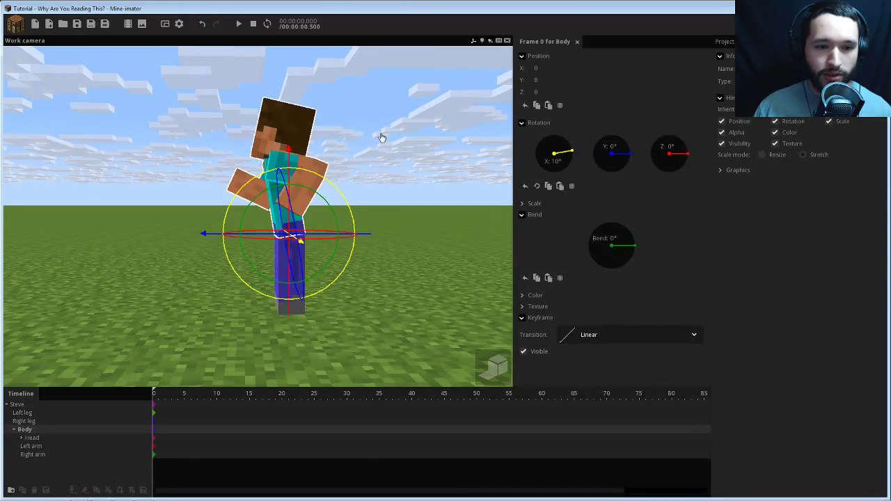
- Swing the left leg forward at frame 0 to an X rotation of about -64°
click(301, 313)
middle_drag(382, 284, 432, 284)
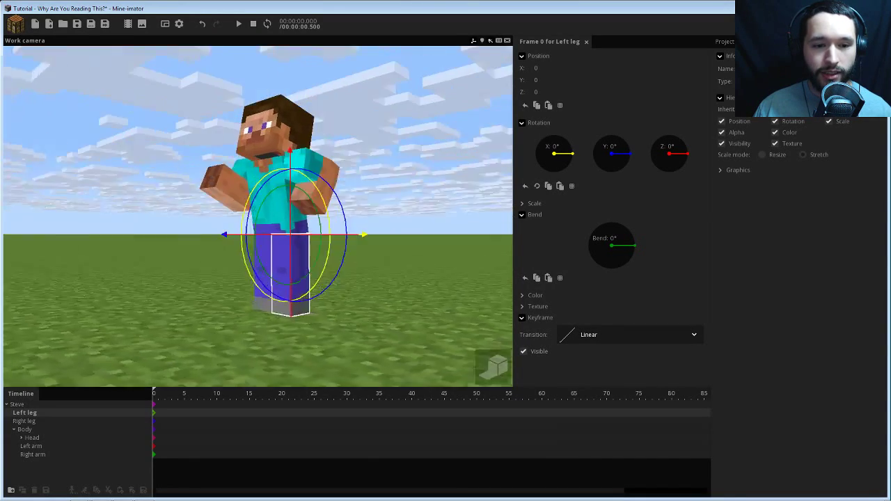
mouse_move(240, 215)
mouse_down()
mouse_move(306, 224)
mouse_move(243, 228)
mouse_up()
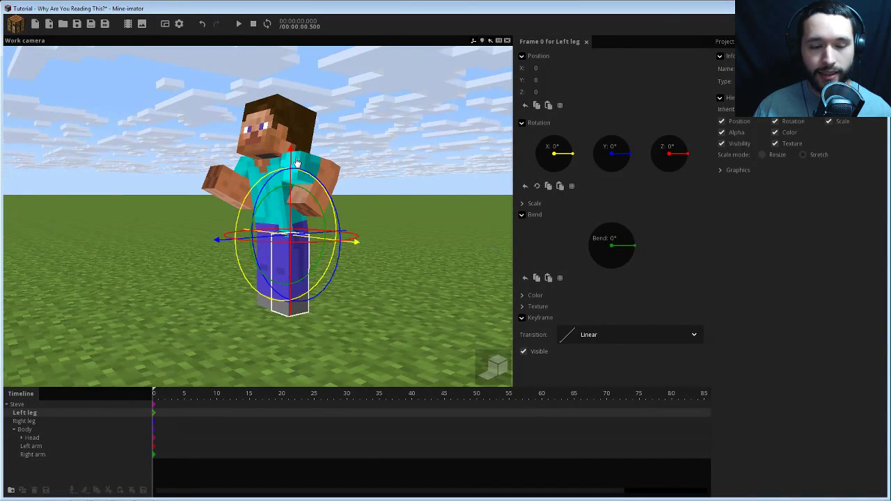
middle_drag(348, 191, 338, 187)
drag(339, 187, 357, 253)
- Swing the right leg backward to an X rotation of about 29° and set its bend to 85°
click(299, 274)
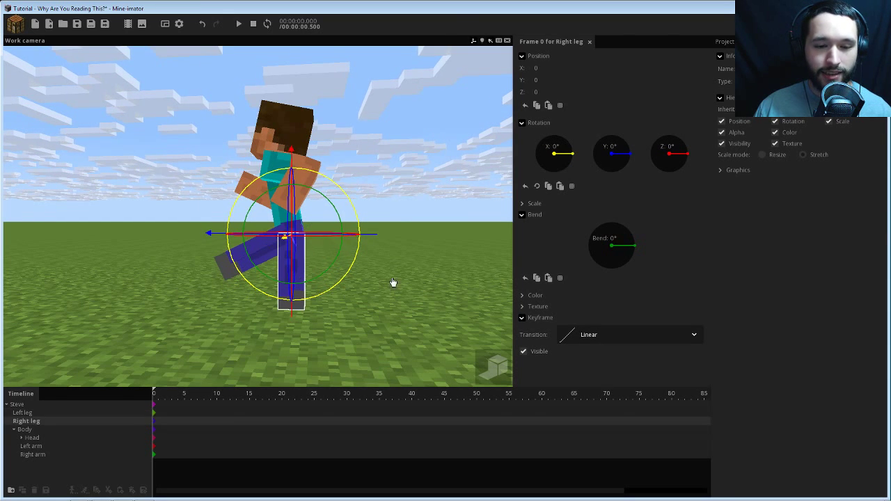
drag(350, 205, 226, 178)
right_drag(333, 163, 333, 162)
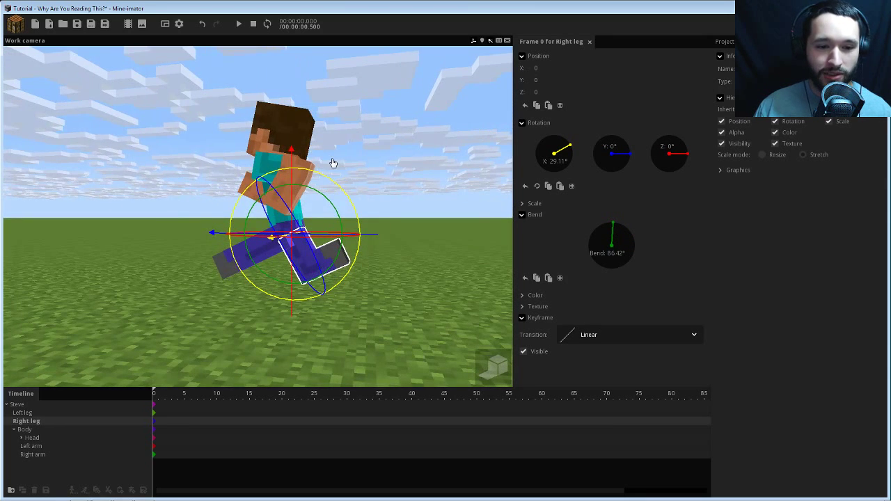
click(619, 253)
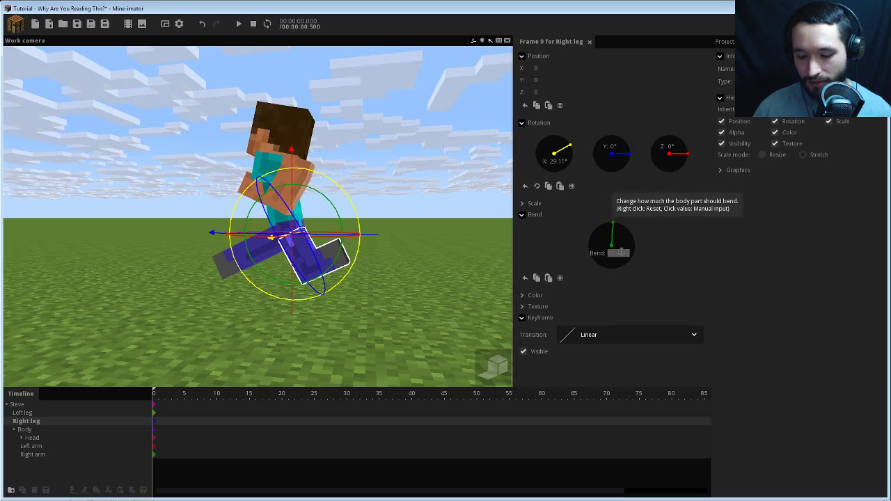
text(85)
key(Return)
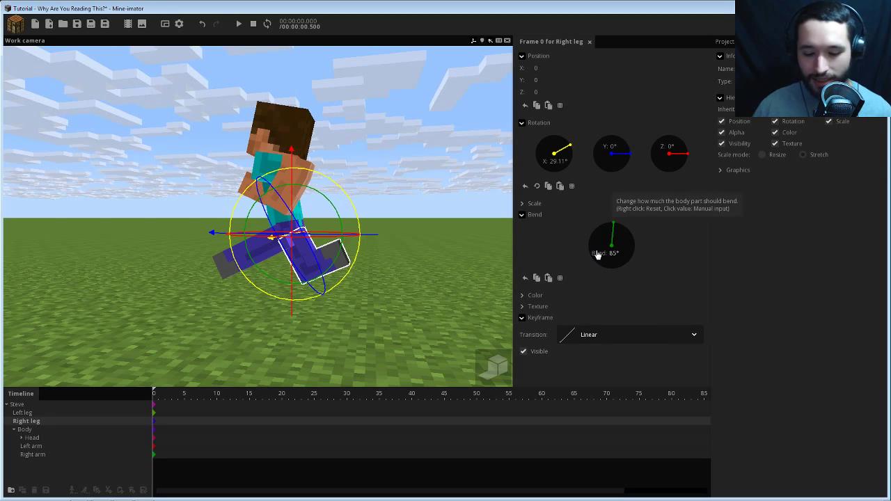
drag(597, 255, 598, 256)
mouse_move(380, 177)
mouse_down()
mouse_move(404, 170)
mouse_move(362, 191)
mouse_move(380, 184)
mouse_up()
- Bend the forward left leg slightly, setting its bend to 7°, and deselect it
click(269, 250)
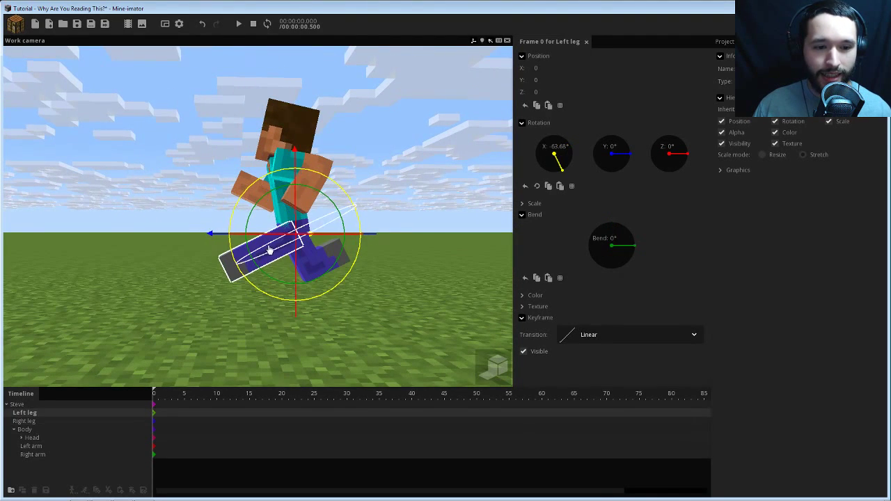
drag(296, 187, 297, 188)
click(617, 252)
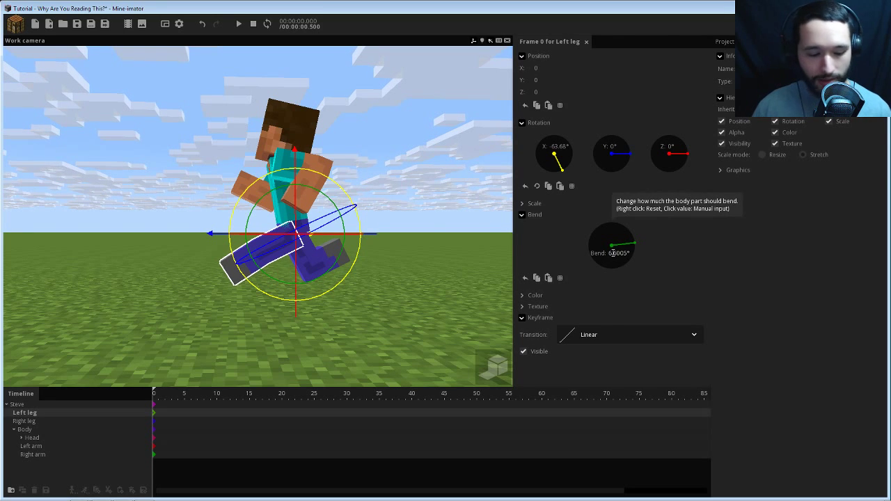
text(7)
click(409, 188)
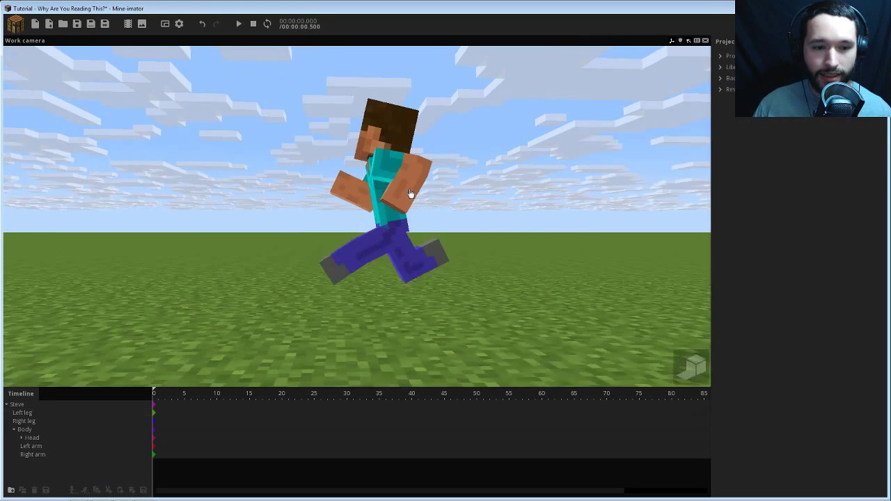
- Level the head by setting its X rotation to -5.5°, save the project, and check the running pose from several sides
drag(439, 241, 599, 255)
click(395, 117)
click(309, 125)
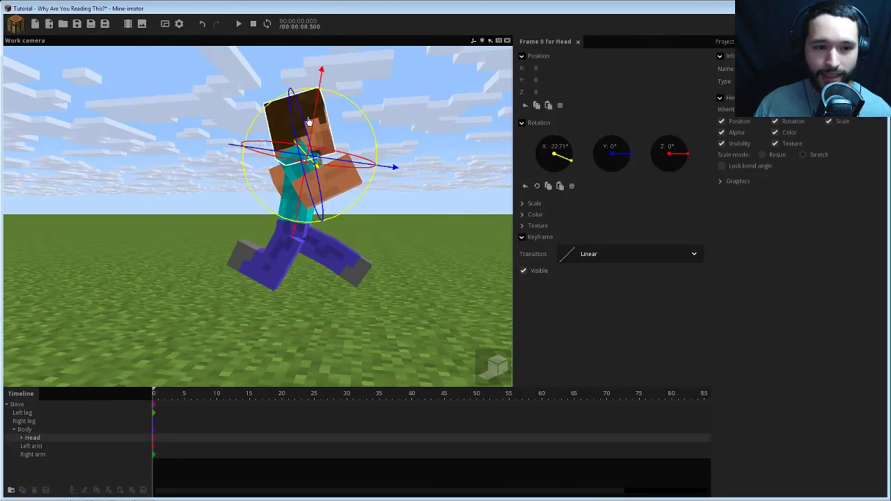
drag(344, 99, 355, 120)
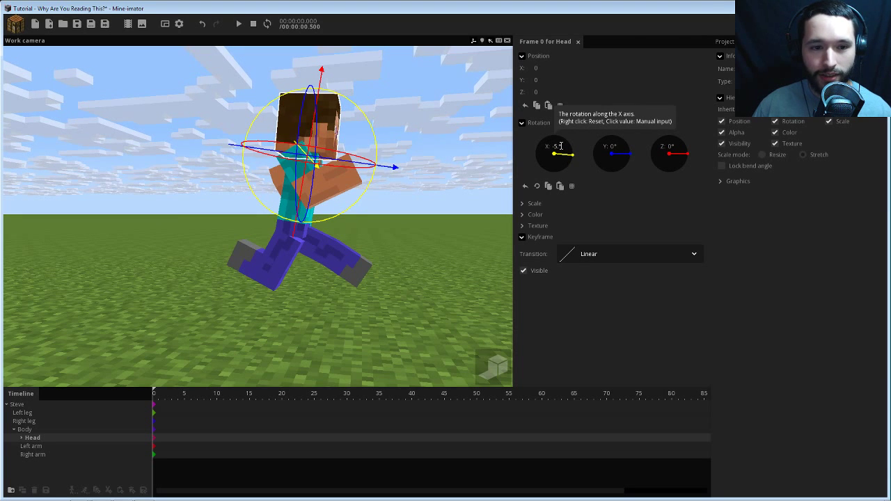
text(5)
middle_drag(429, 123, 157, 68)
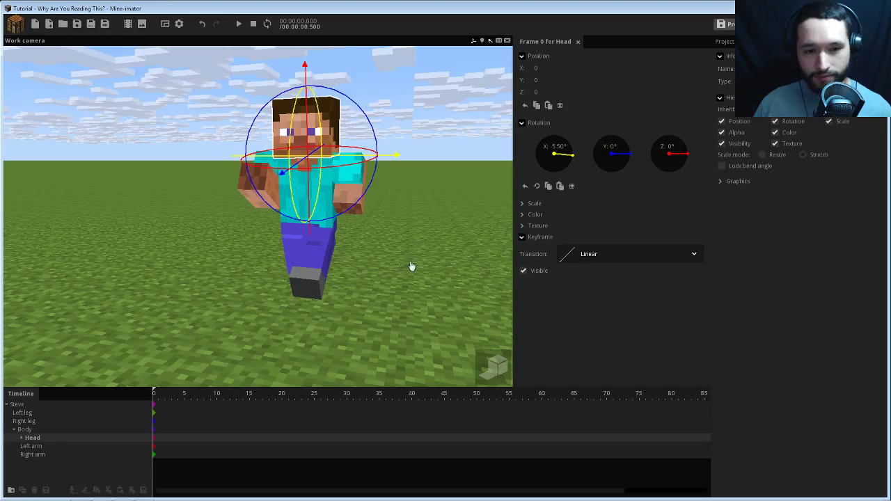
middle_drag(411, 264, 303, 131)
mouse_move(304, 131)
mouse_down()
mouse_move(418, 164)
mouse_move(495, 159)
mouse_move(304, 138)
mouse_up()
drag(395, 253, 346, 246)
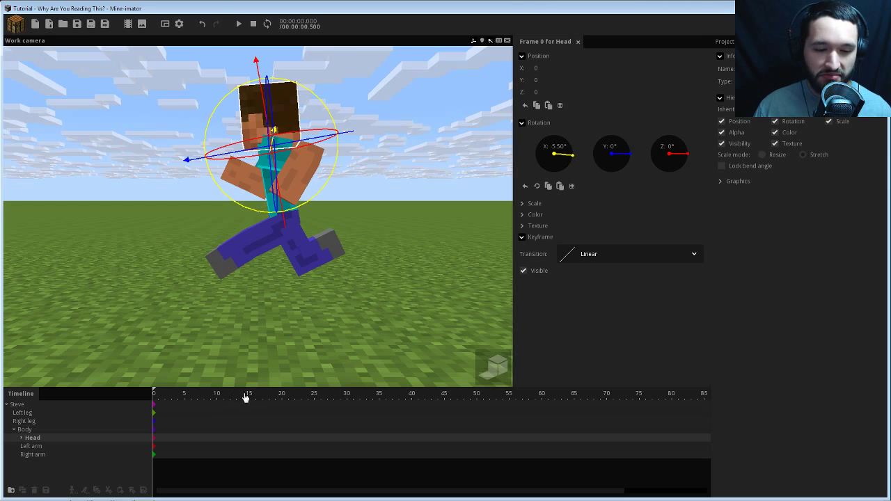
- Move the playhead to frame 10 and check the tempo in the project settings
click(217, 396)
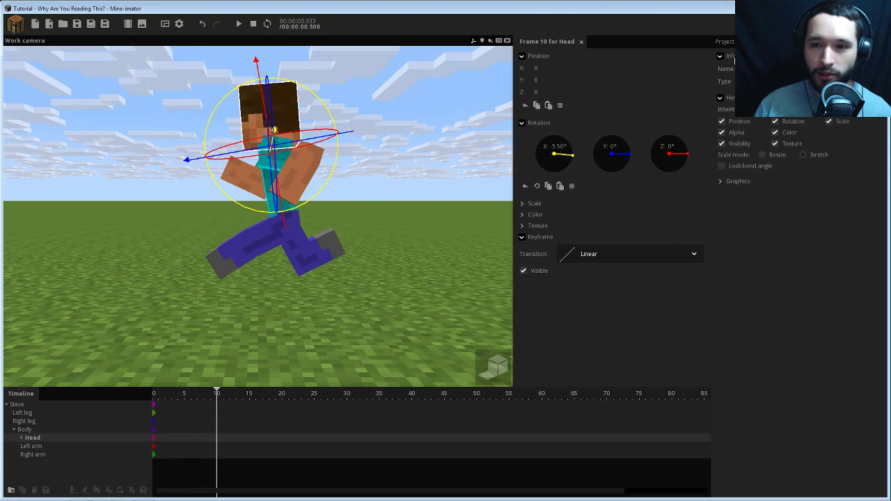
click(724, 41)
click(728, 57)
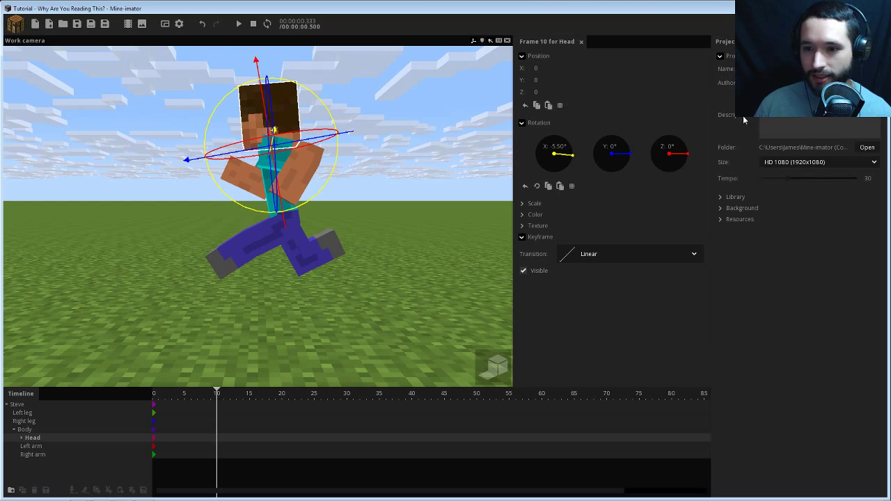
click(722, 56)
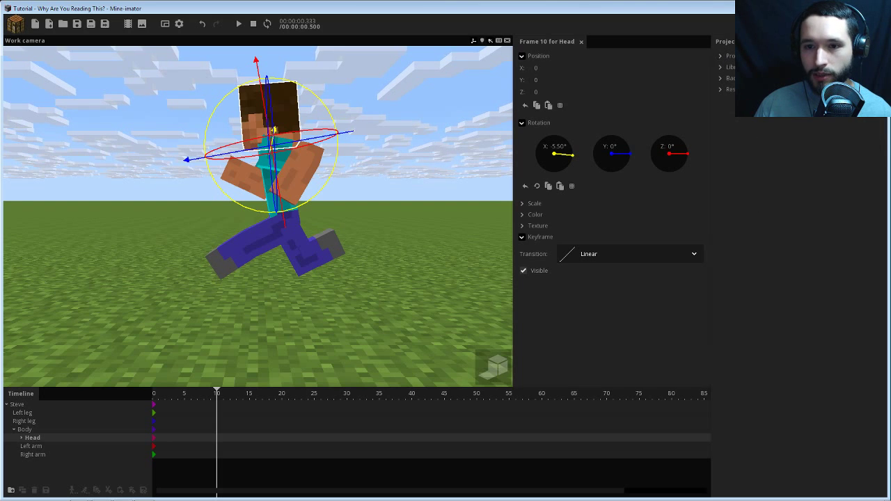
click(808, 41)
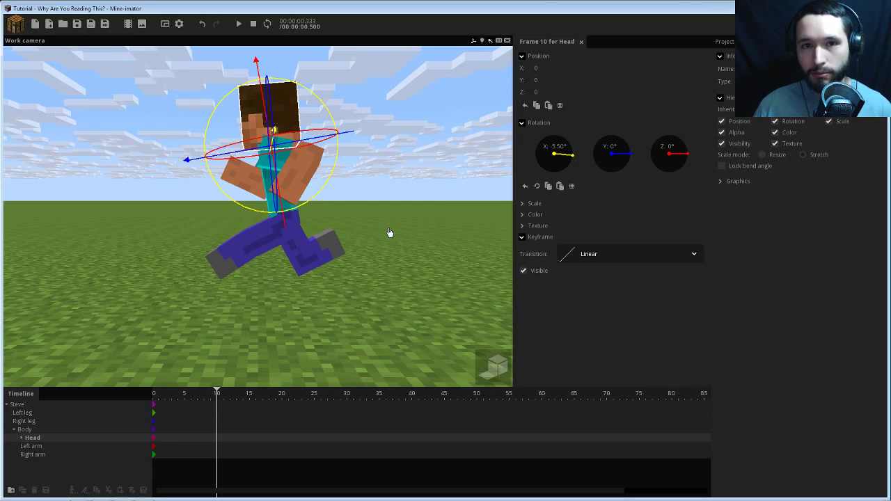
- Copy the left leg's frame 0 keyframe and paste it onto the right leg at frame 12
click(220, 413)
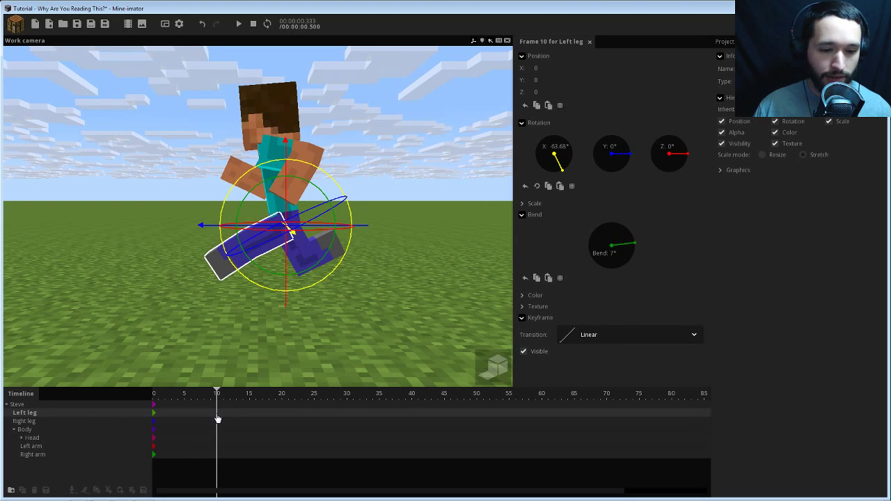
mouse_move(359, 308)
mouse_down()
mouse_move(390, 304)
mouse_move(361, 308)
mouse_up()
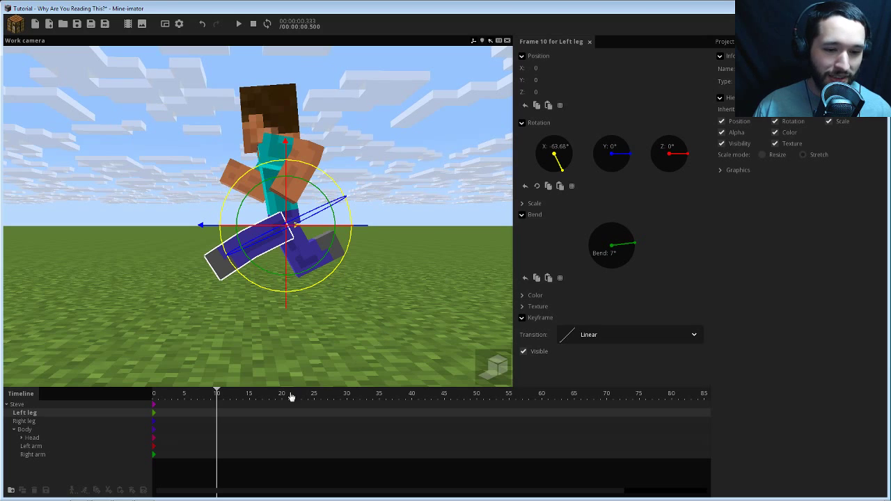
click(231, 416)
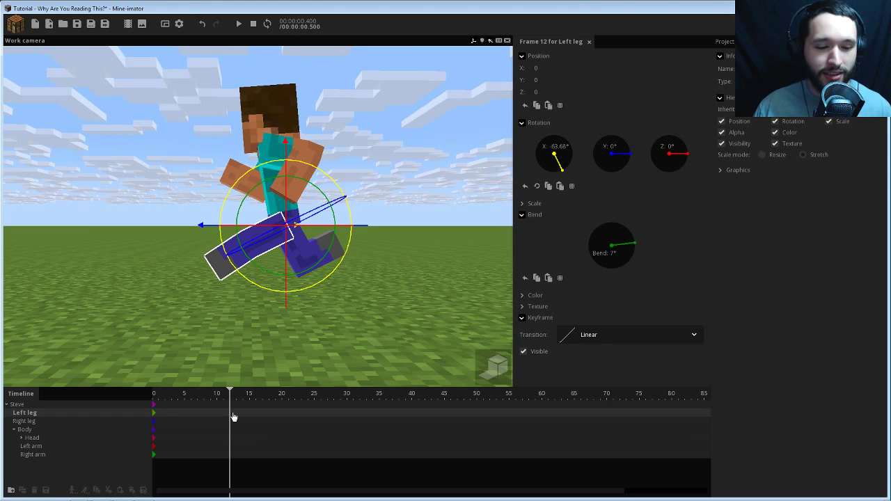
click(154, 415)
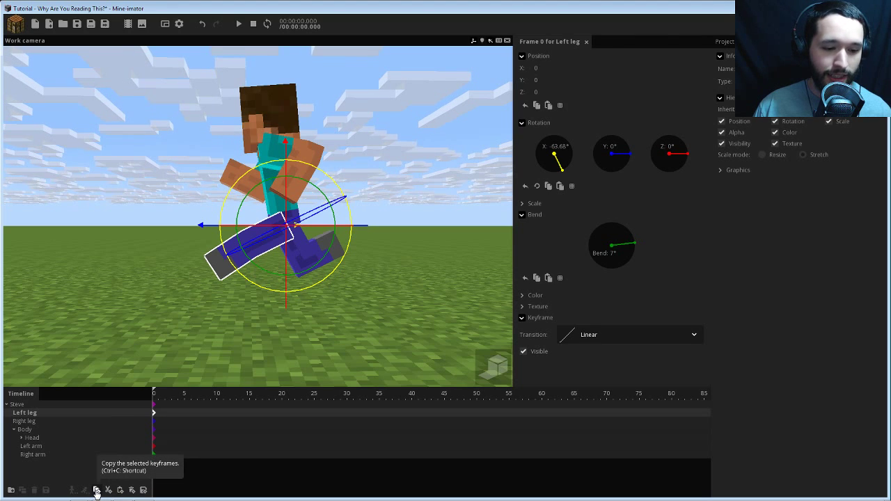
click(97, 490)
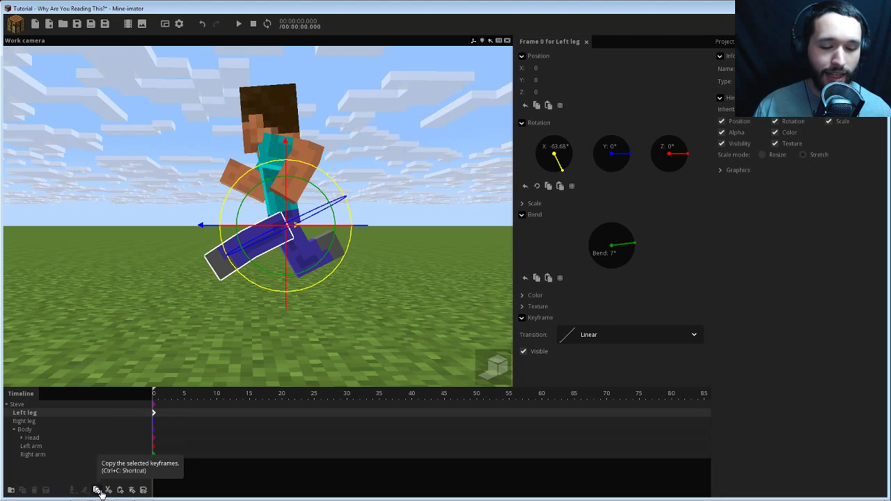
click(223, 422)
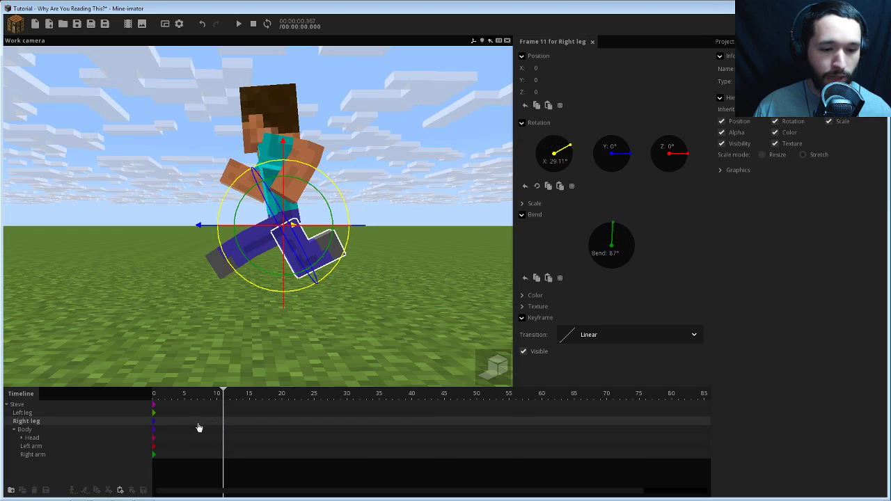
click(230, 428)
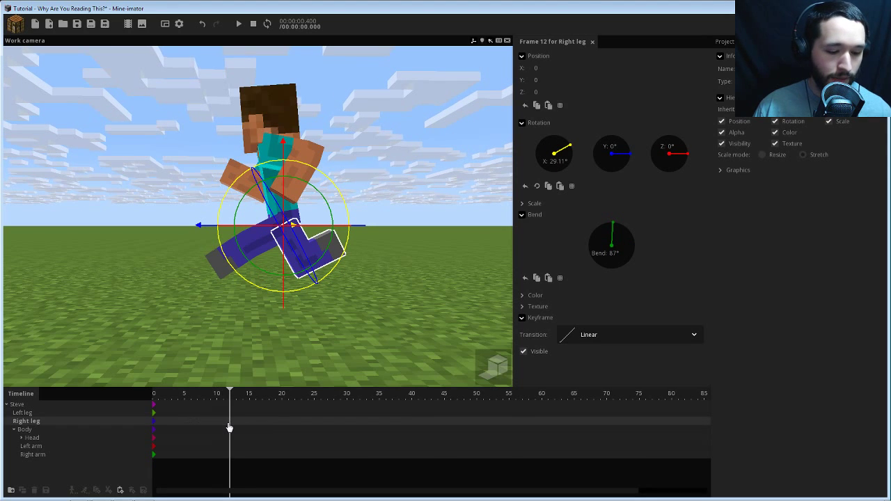
click(121, 492)
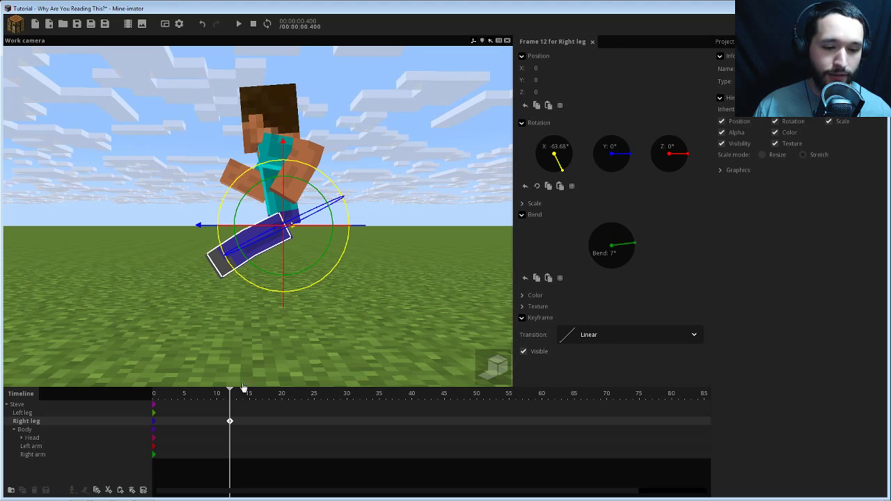
- Copy the right leg's frame 0 keyframe onto the left leg at frame 12 and return the playhead to frame 0
click(153, 422)
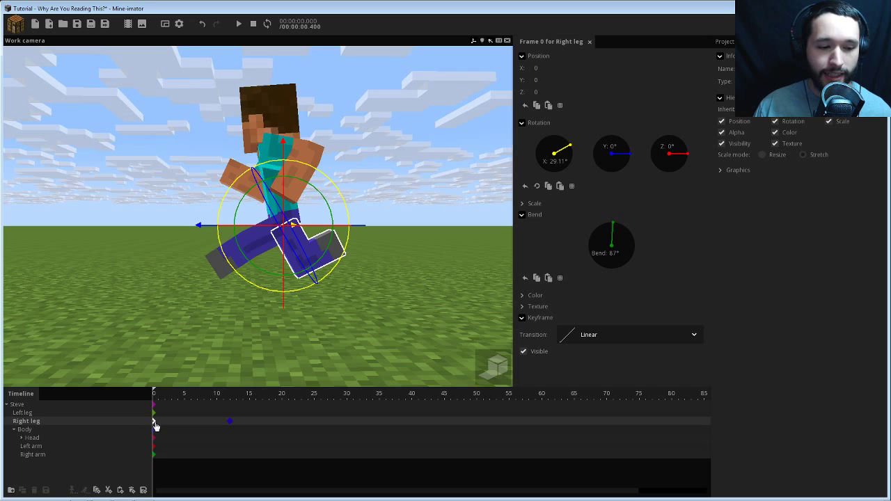
click(232, 414)
key(ctrl+v)
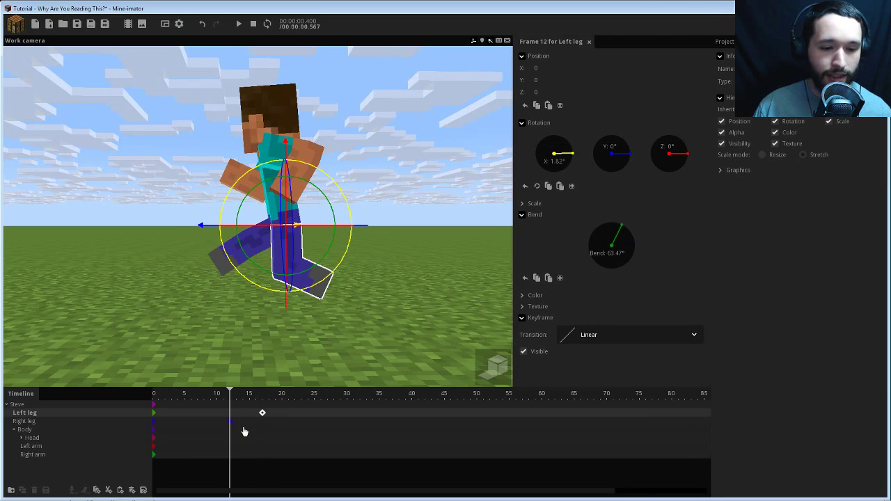
drag(262, 414, 230, 414)
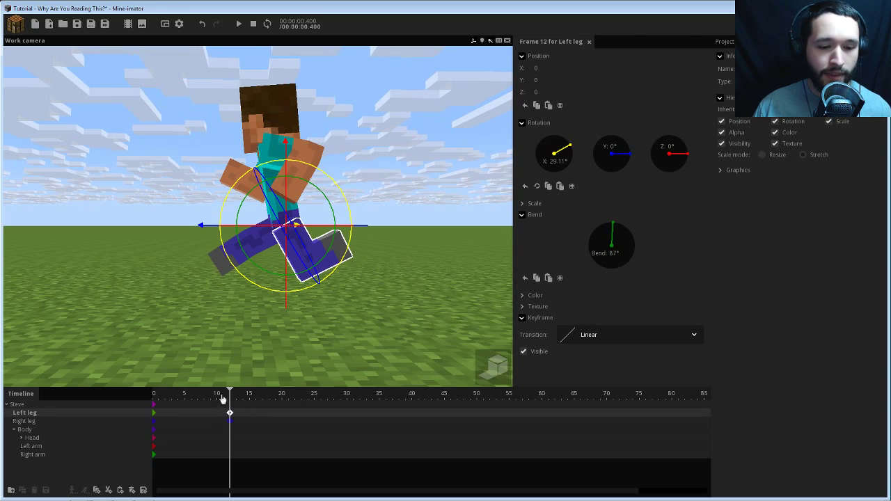
drag(223, 400, 137, 394)
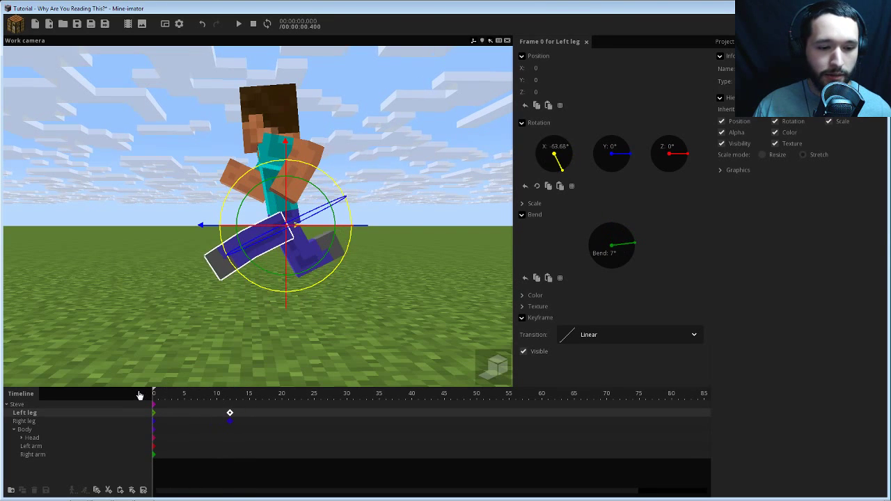
- Copy the right arm's frame 0 keyframe onto the left arm and place it at frame 12
click(155, 457)
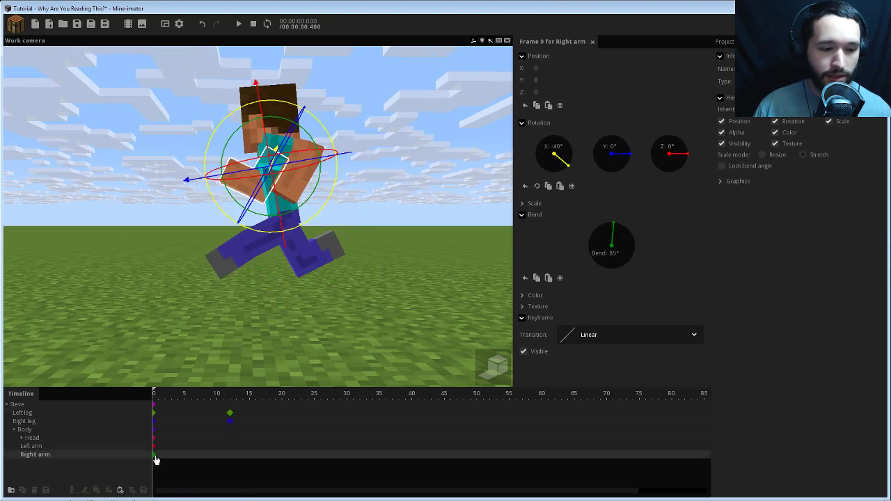
click(216, 447)
key(ctrl+v)
drag(242, 447, 230, 447)
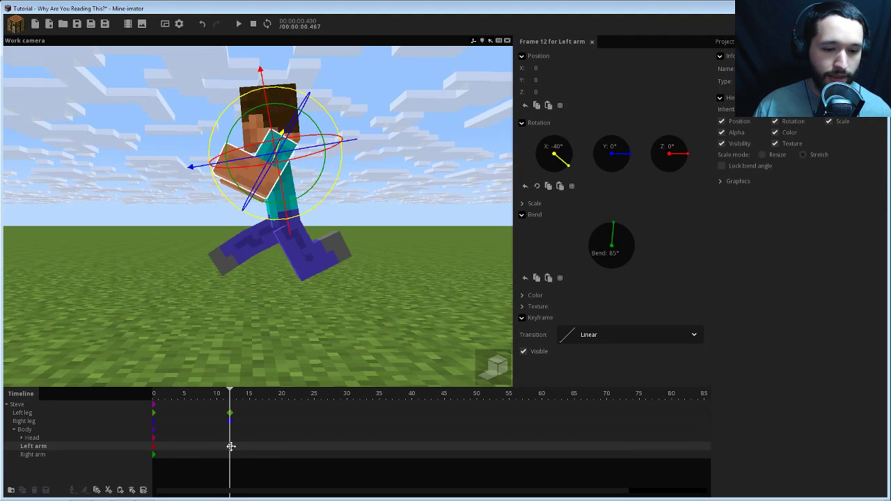
- Copy the left arm's frame 0 keyframe onto the right arm and place it at frame 12
click(153, 447)
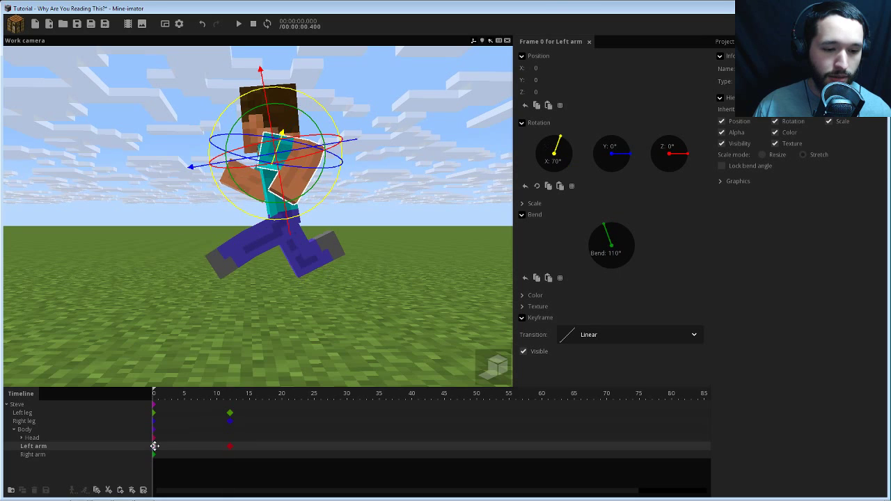
click(223, 455)
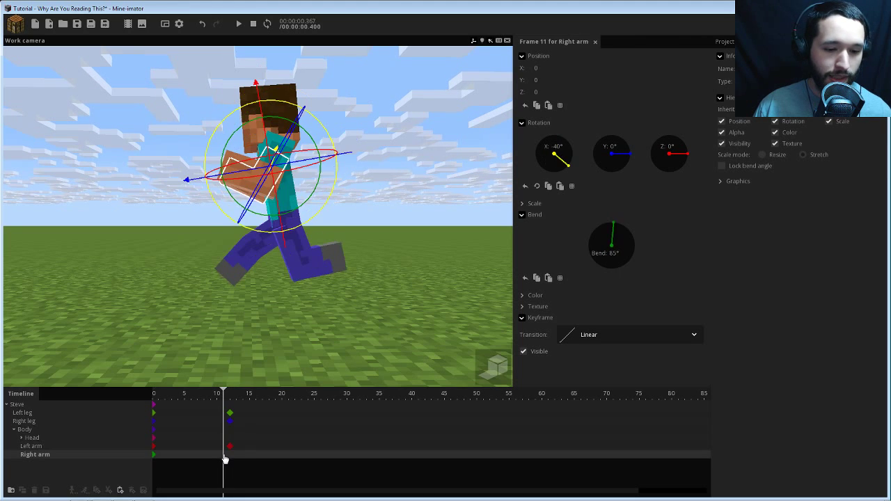
drag(256, 456, 230, 456)
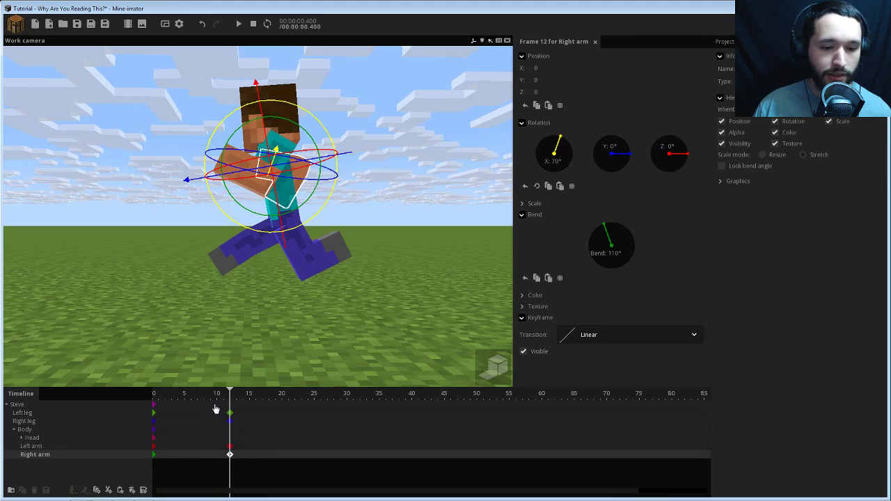
- Scrub and play the animation from frame 0 to 12, checking the limb swap from several sides
drag(153, 397, 231, 402)
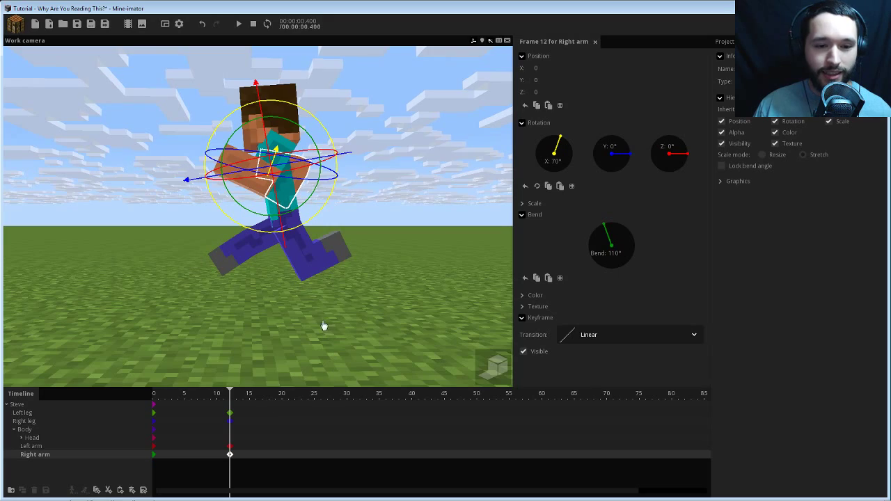
drag(325, 307, 306, 304)
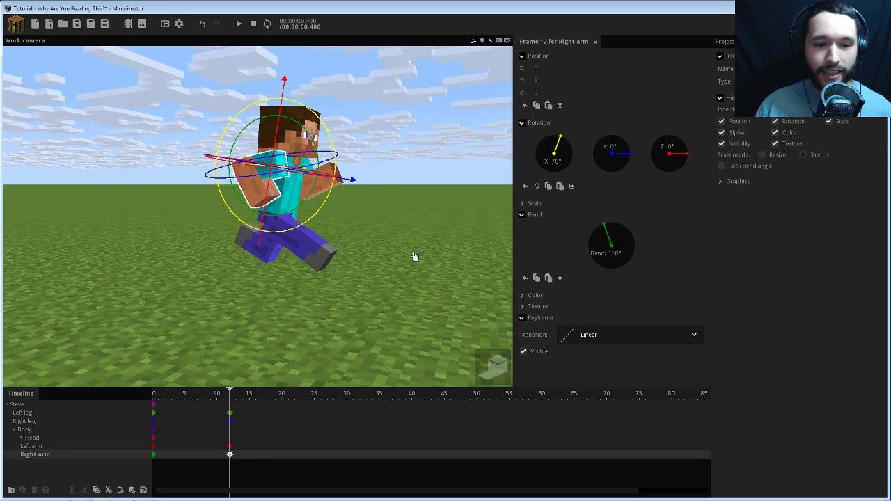
mouse_move(397, 193)
mouse_down()
mouse_move(334, 177)
mouse_move(394, 196)
mouse_up()
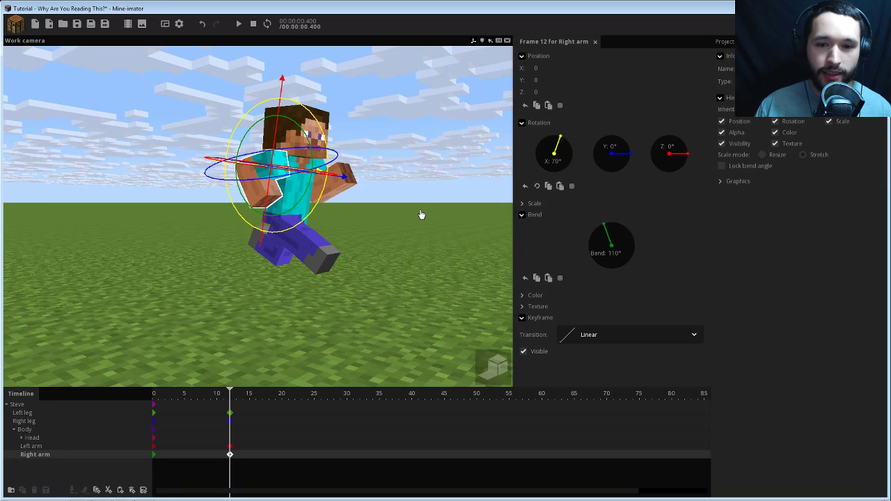
middle_drag(408, 222, 384, 263)
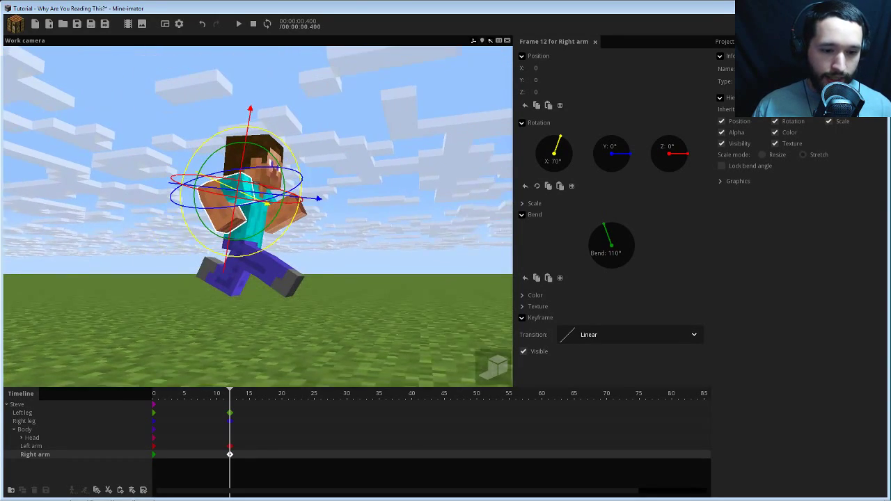
drag(384, 263, 346, 268)
drag(235, 396, 138, 399)
key(space)
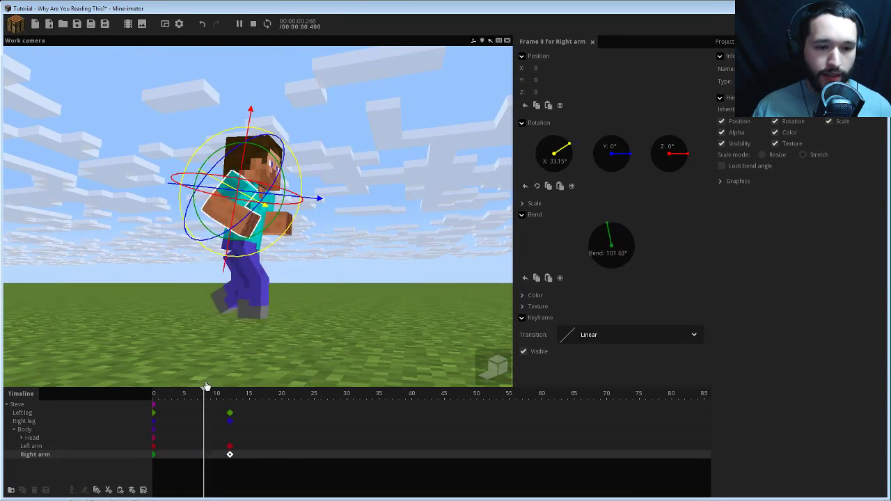
key(space)
mouse_move(330, 284)
mouse_down()
mouse_move(285, 278)
mouse_move(160, 300)
mouse_move(202, 301)
mouse_move(318, 334)
mouse_up()
- Place the playhead at frame 7 and shift the leg and arm keyframes from frame 12 to frame 13
drag(205, 398, 200, 407)
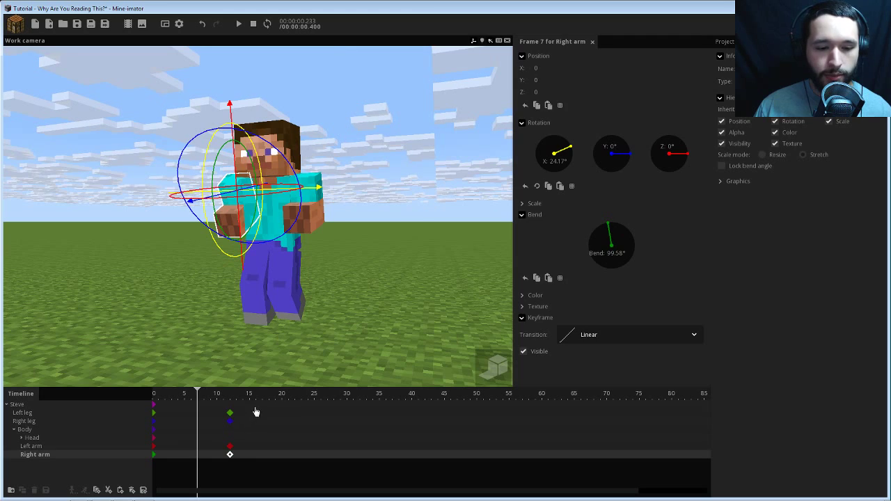
drag(256, 412, 226, 468)
drag(230, 416, 198, 397)
click(198, 415)
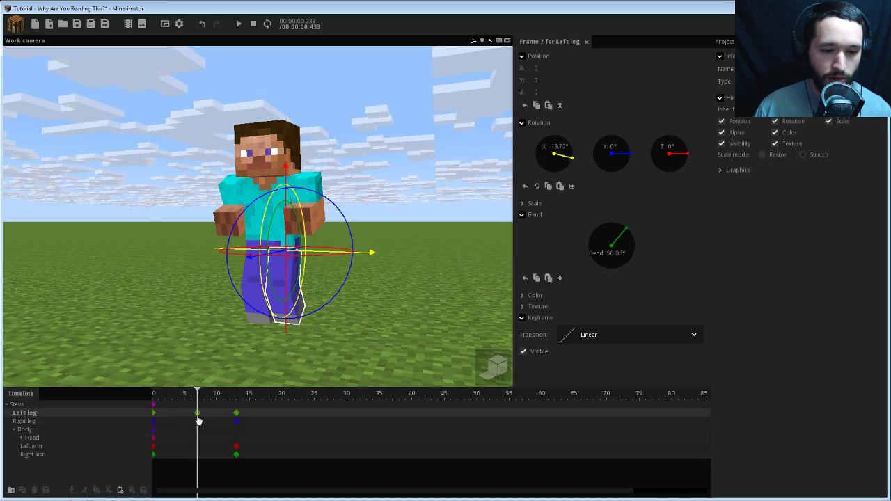
click(198, 415)
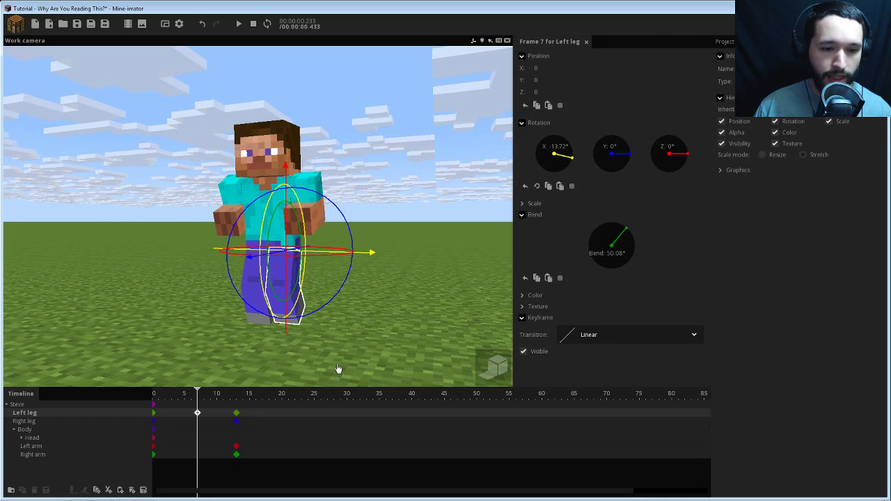
drag(384, 310, 292, 293)
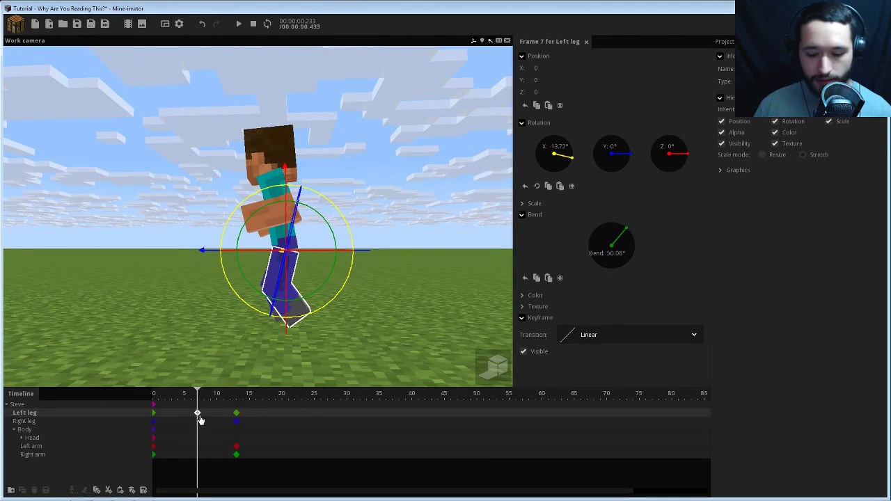
key(Delete)
- Add a right leg keyframe at frame 7, midway through the stride, and set its bend to 95°
click(176, 399)
drag(175, 398, 148, 414)
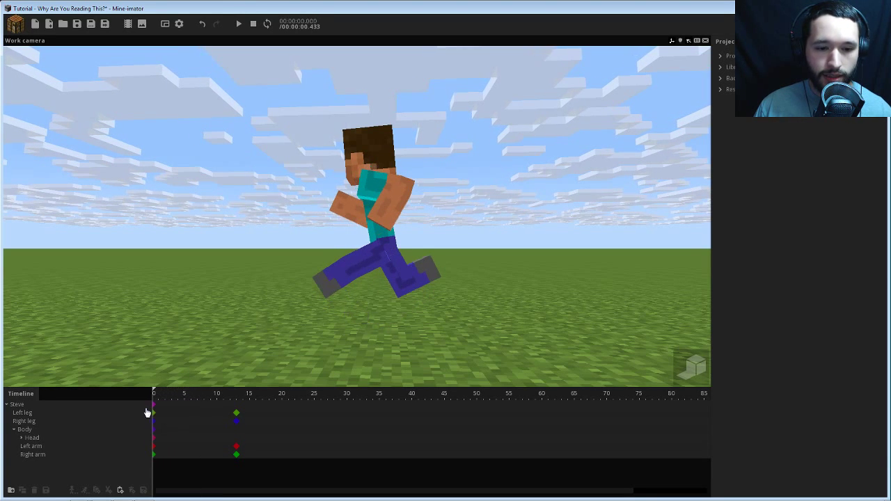
drag(362, 275, 336, 270)
scroll(360, 274, up, 3)
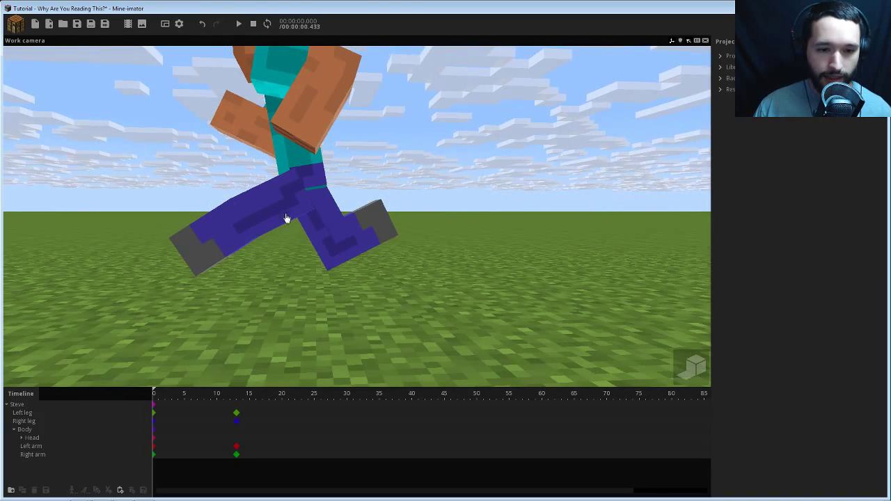
click(193, 422)
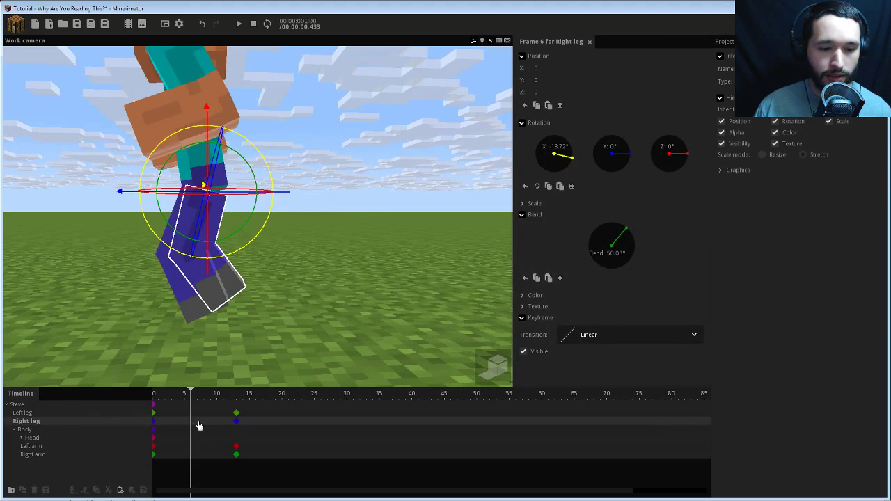
click(199, 425)
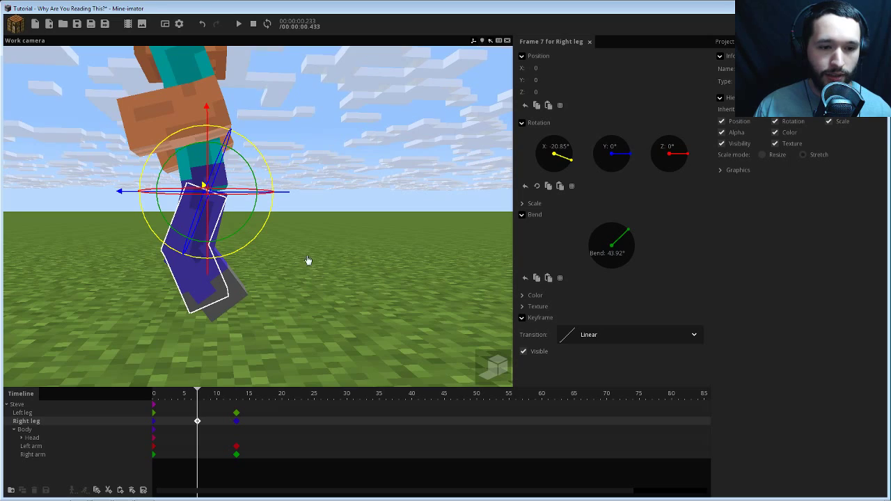
middle_drag(310, 261, 331, 244)
mouse_move(180, 398)
mouse_down()
mouse_move(155, 397)
mouse_move(197, 398)
mouse_up()
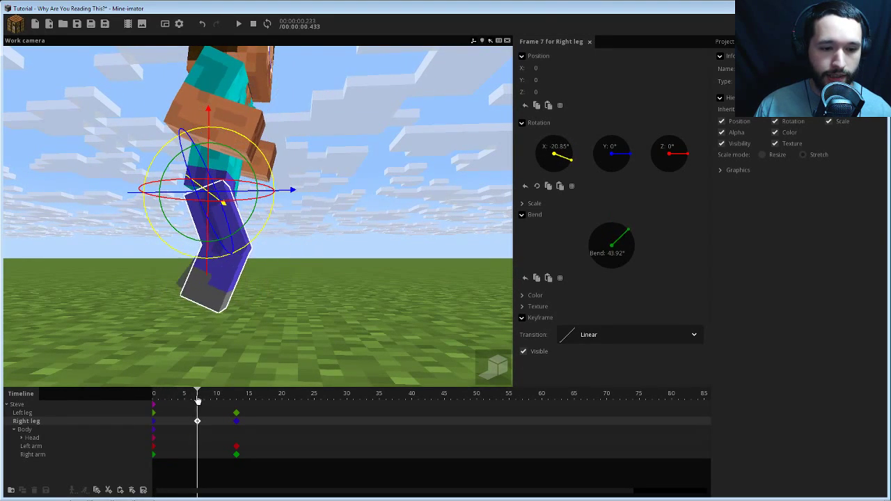
drag(245, 179, 245, 195)
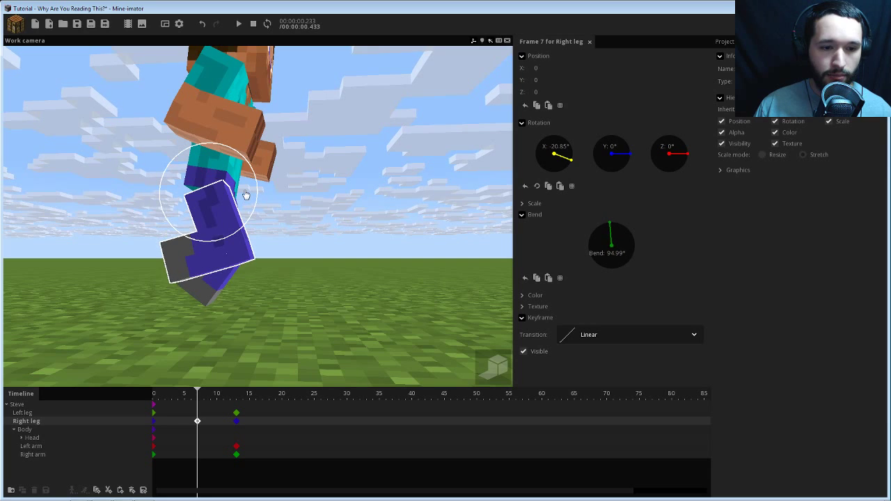
click(614, 253)
key(Return)
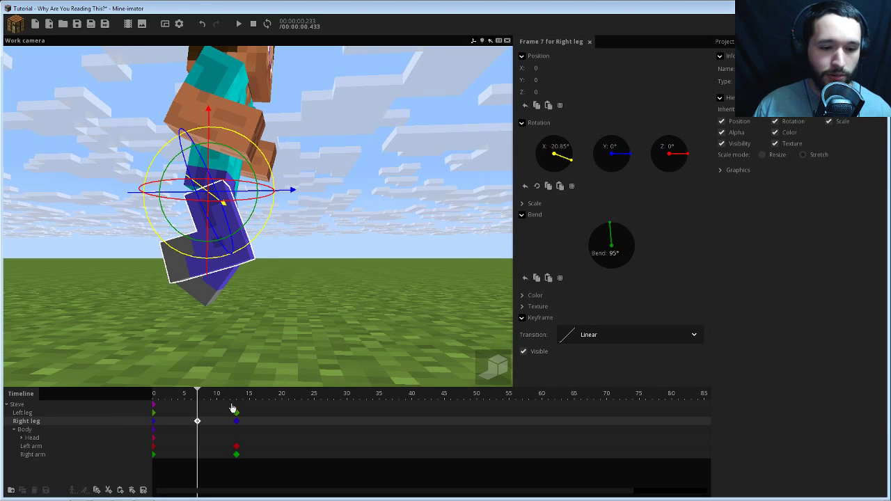
- Add a left leg keyframe at frame 7 and reset its X rotation and bend to 0° so the leg stands straight
click(197, 413)
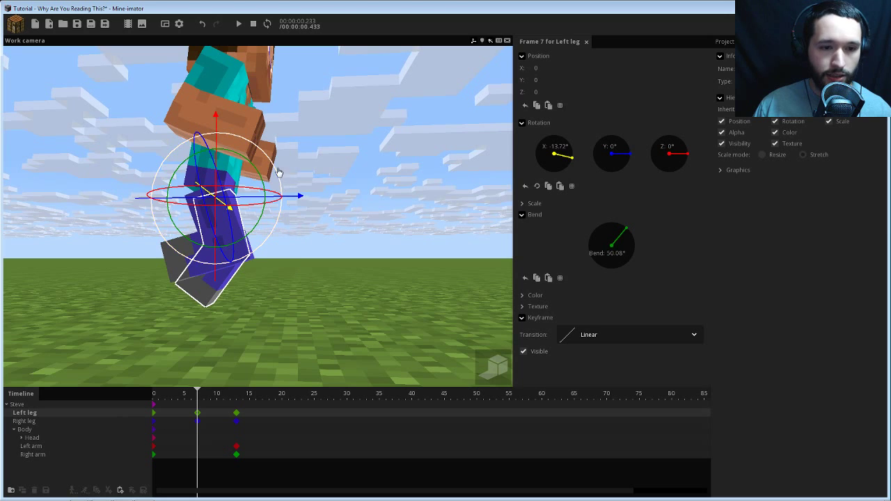
drag(257, 167, 231, 156)
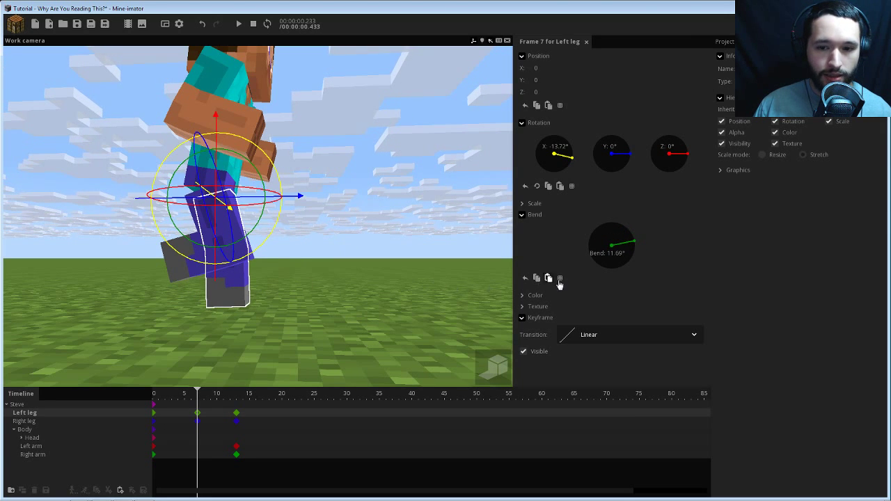
drag(452, 282, 512, 273)
middle_drag(512, 273, 313, 267)
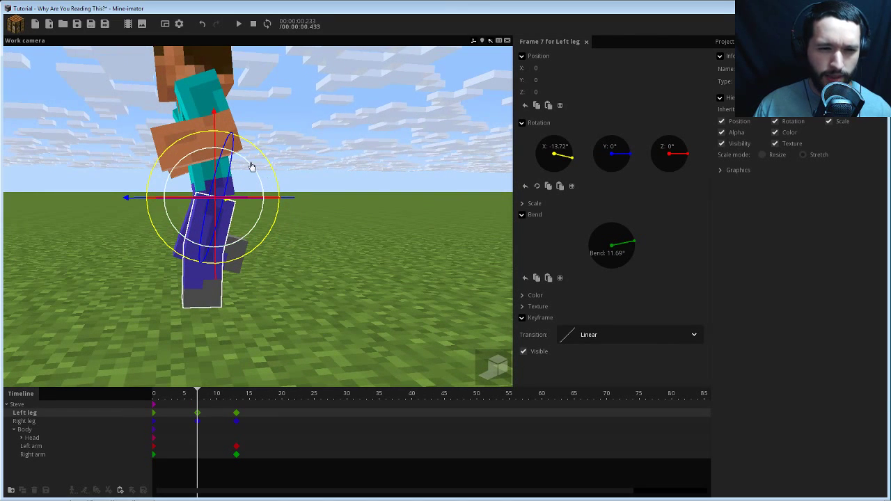
right_click(553, 157)
right_click(615, 252)
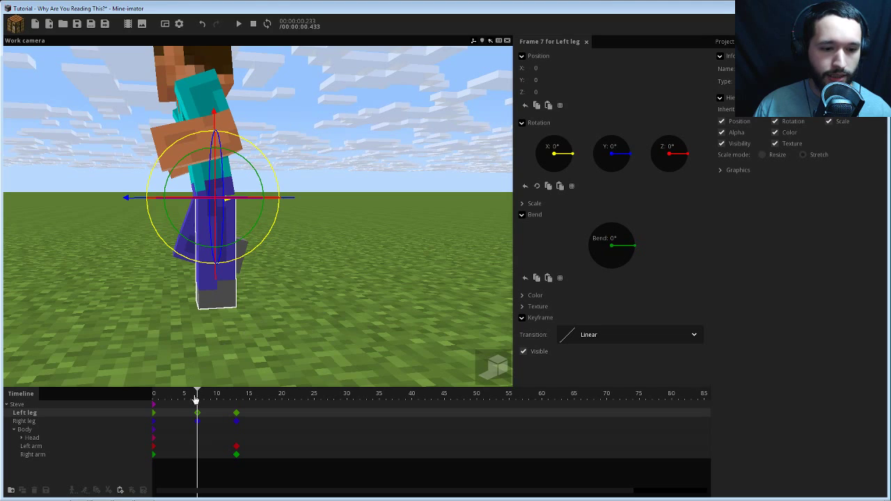
- Preview the leg motion up to the frame 7 pose and save the project
mouse_move(196, 395)
mouse_down()
mouse_move(142, 396)
mouse_move(200, 392)
mouse_up()
key(space)
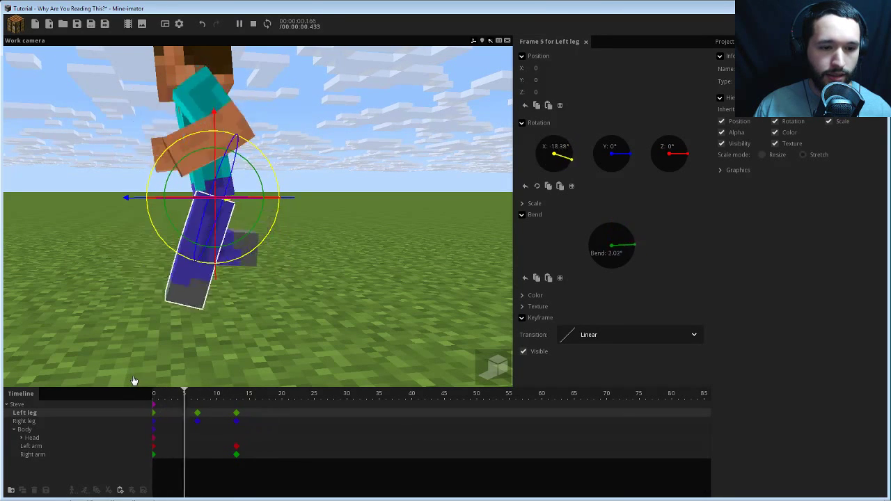
key(space)
drag(169, 397, 198, 403)
drag(289, 371, 297, 281)
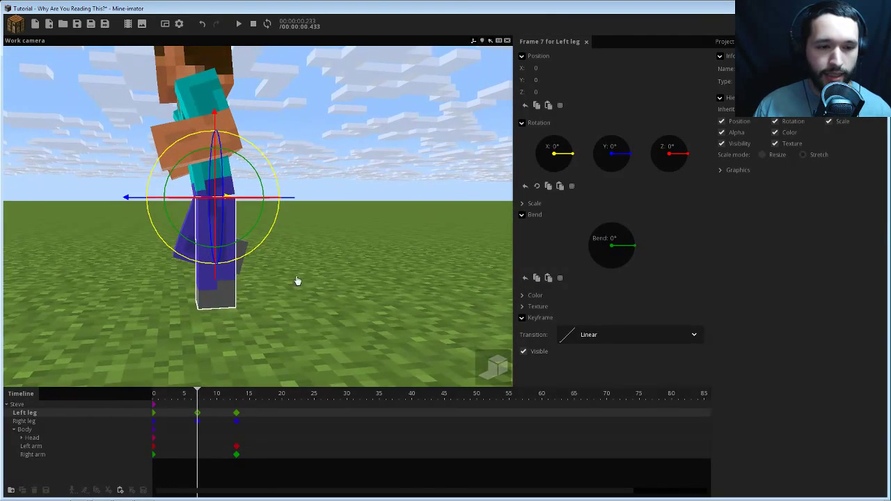
click(76, 26)
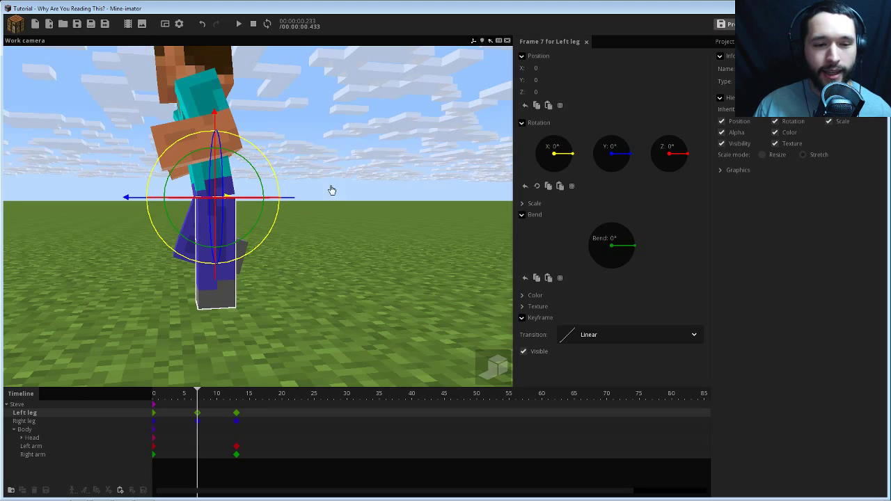
- Scrub and play the run animation from both sides, checking how the legs pass through the frame 7 pose
right_drag(334, 191, 338, 183)
scroll(338, 183, down, 1)
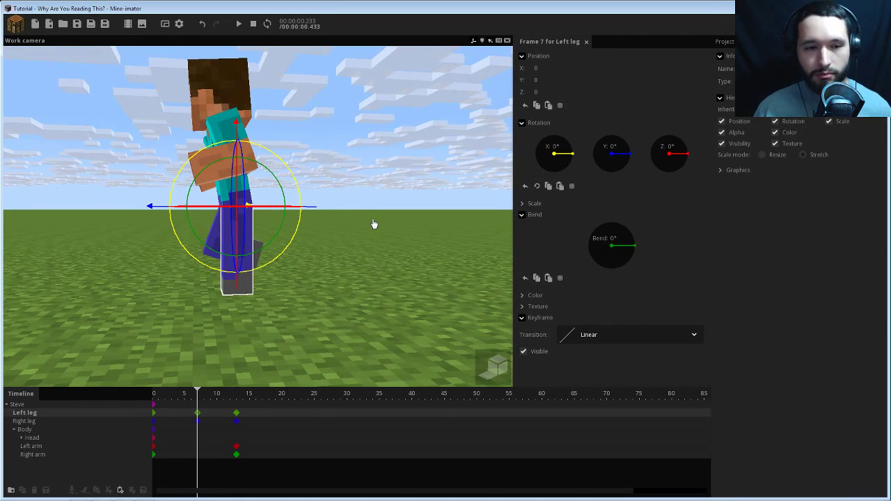
drag(377, 243, 369, 371)
mouse_move(206, 396)
mouse_down()
mouse_move(243, 394)
mouse_move(195, 390)
mouse_up()
key(space)
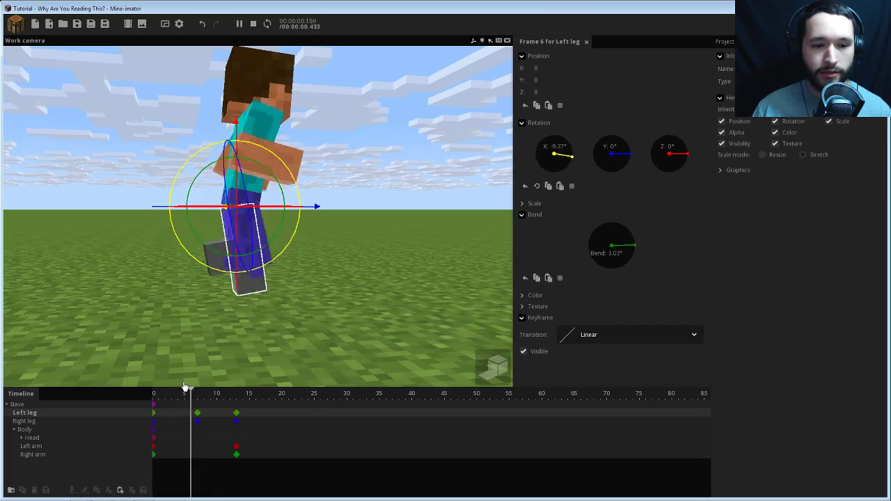
click(200, 397)
click(201, 397)
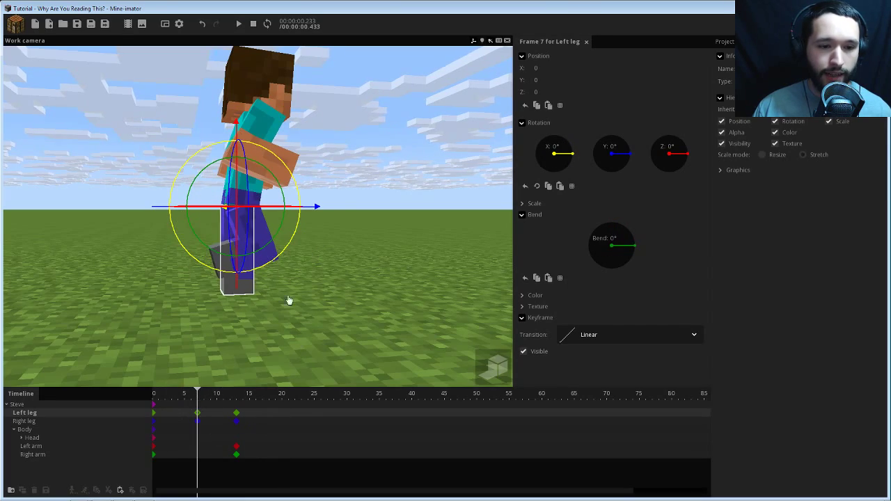
drag(272, 301, 372, 294)
scroll(303, 307, down, 2)
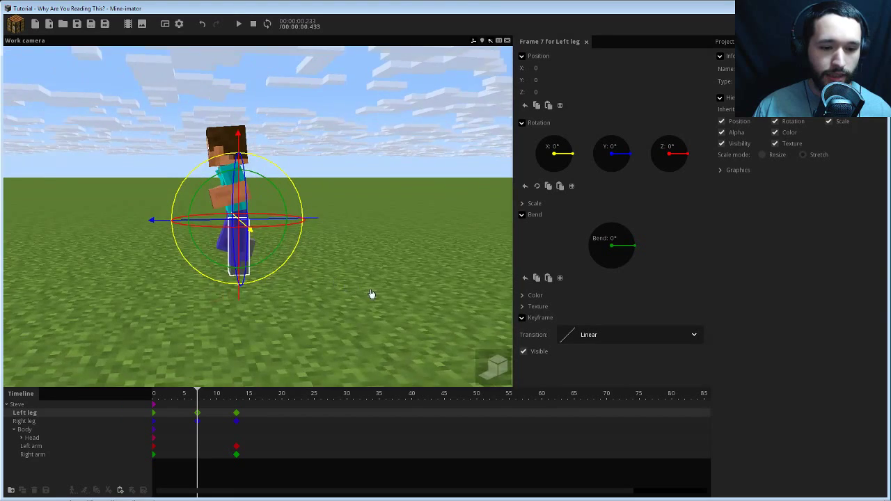
scroll(371, 294, up, 3)
click(199, 400)
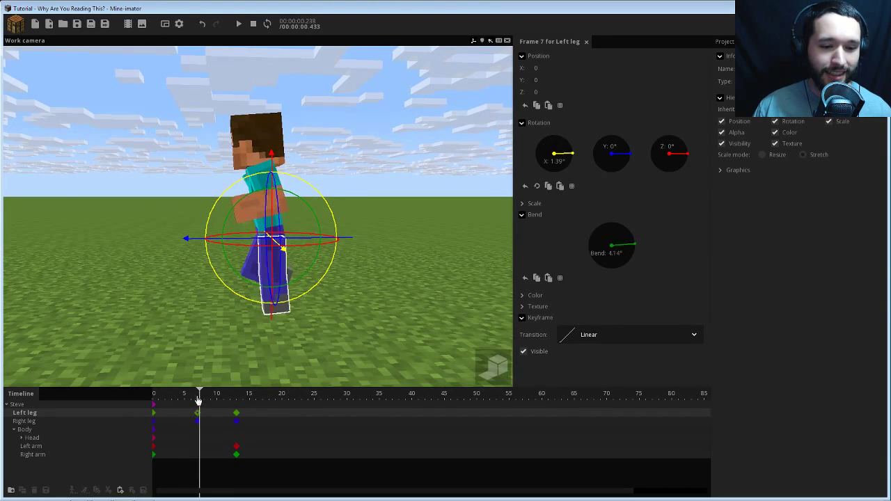
mouse_move(198, 401)
mouse_down()
mouse_move(137, 399)
mouse_move(199, 399)
mouse_up()
key(space)
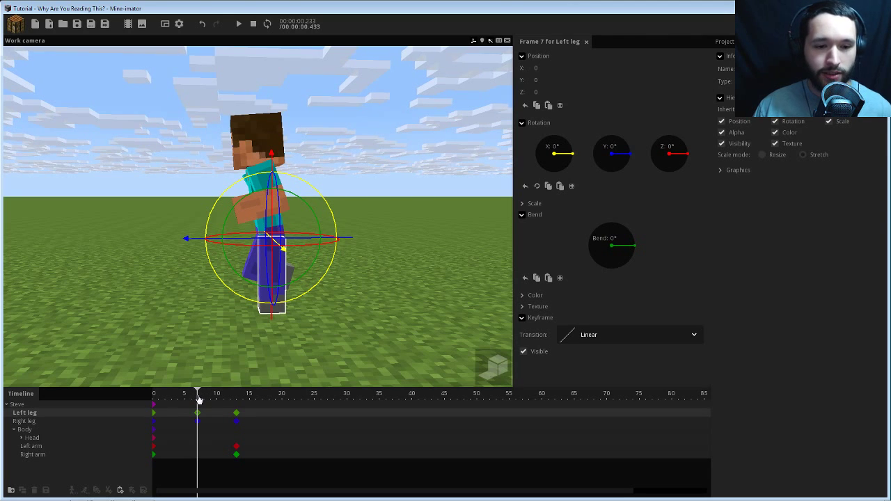
drag(199, 398, 135, 392)
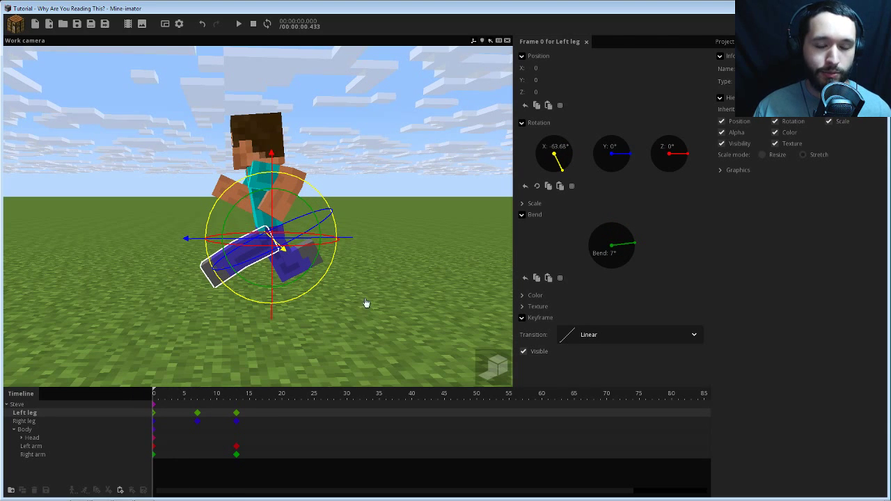
key(space)
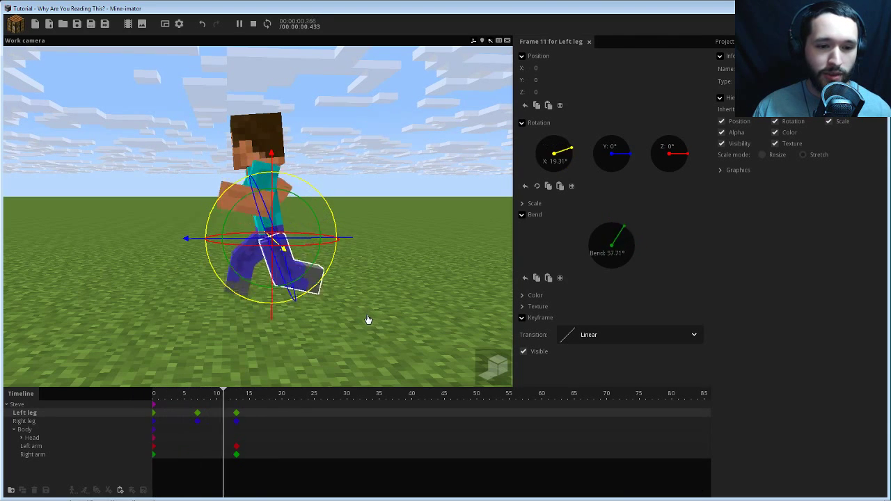
key(space)
drag(203, 399, 288, 394)
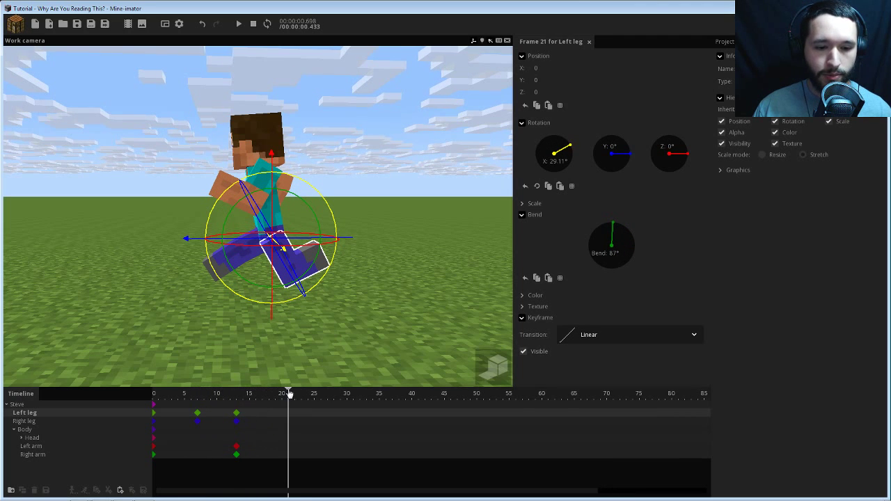
- Copy the left leg's frame 7 keyframe onto the right leg at frame 19
click(198, 414)
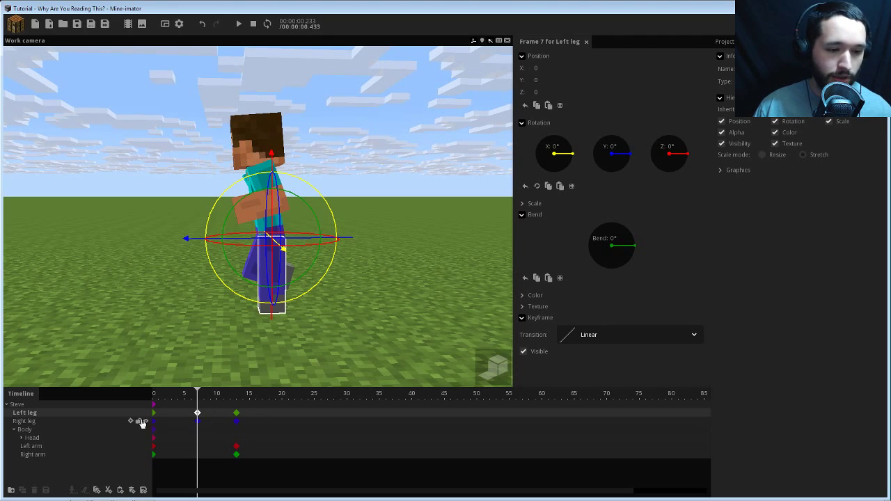
click(274, 421)
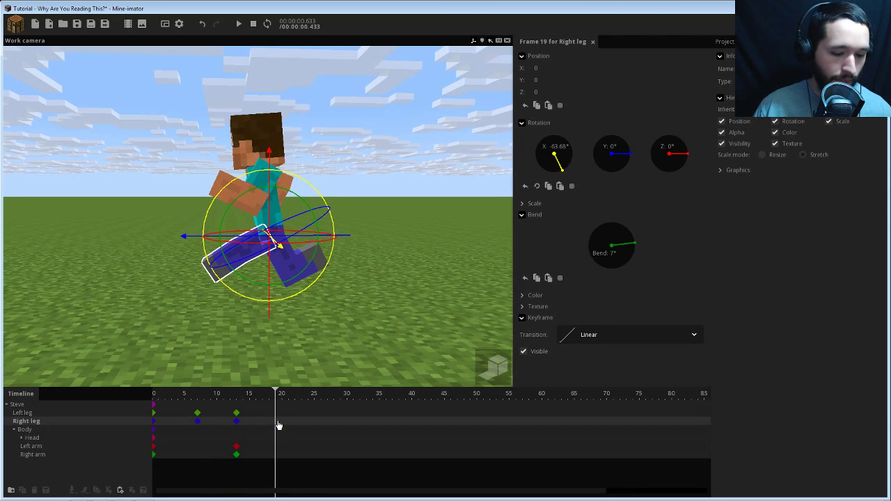
click(276, 423)
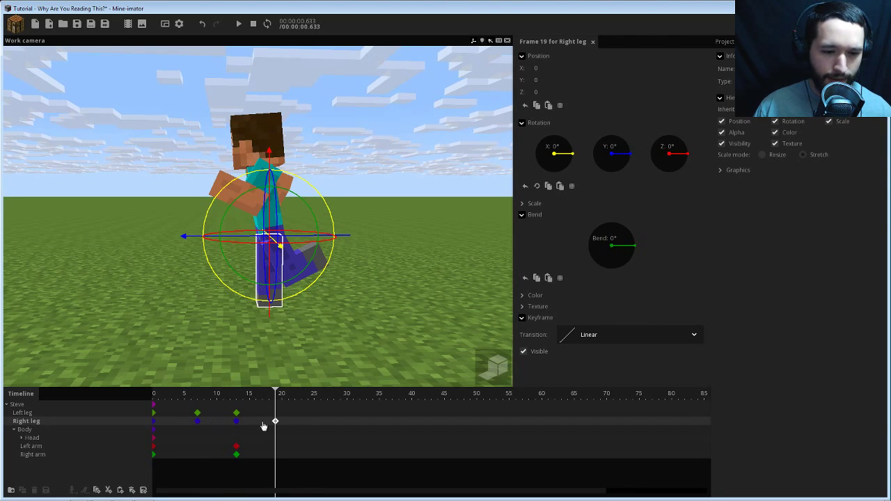
- Copy the right leg's frame 7 keyframe onto the left leg at frame 19
click(198, 422)
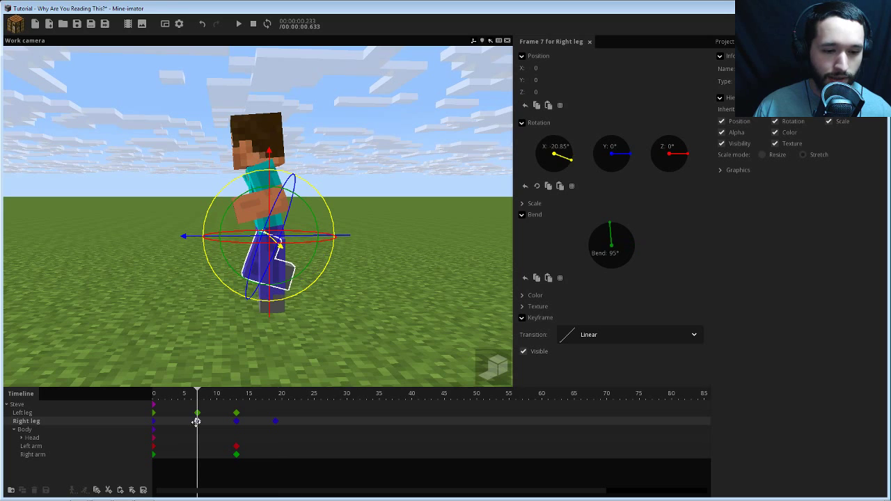
click(275, 413)
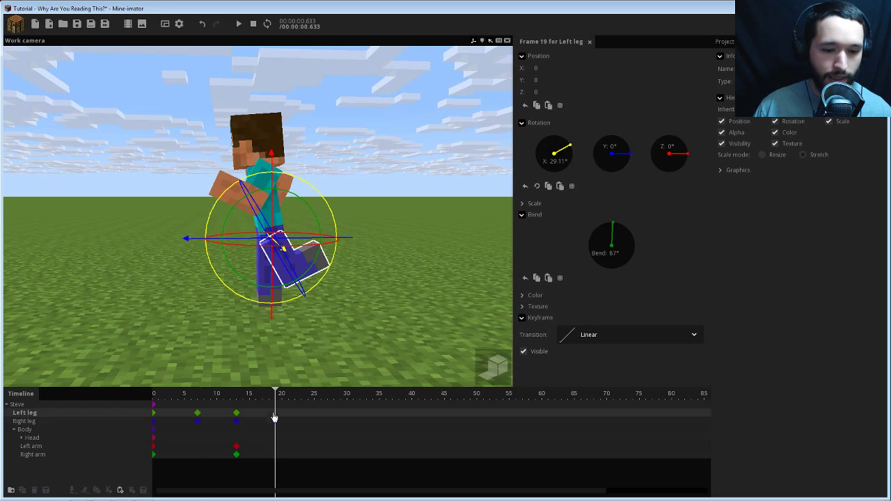
key(ctrl+v)
drag(289, 413, 249, 457)
- Twist the body at frame 0 by setting its Z rotation to 8°
click(197, 398)
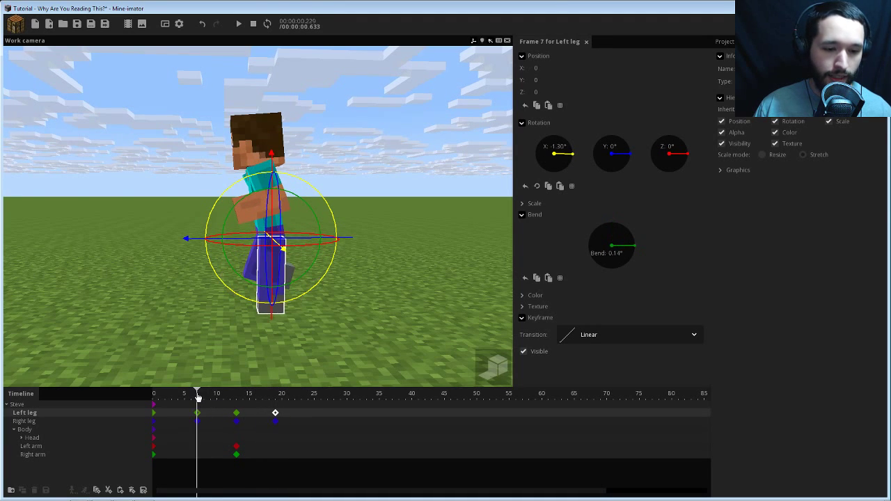
drag(374, 185, 481, 195)
scroll(378, 214, up, 4)
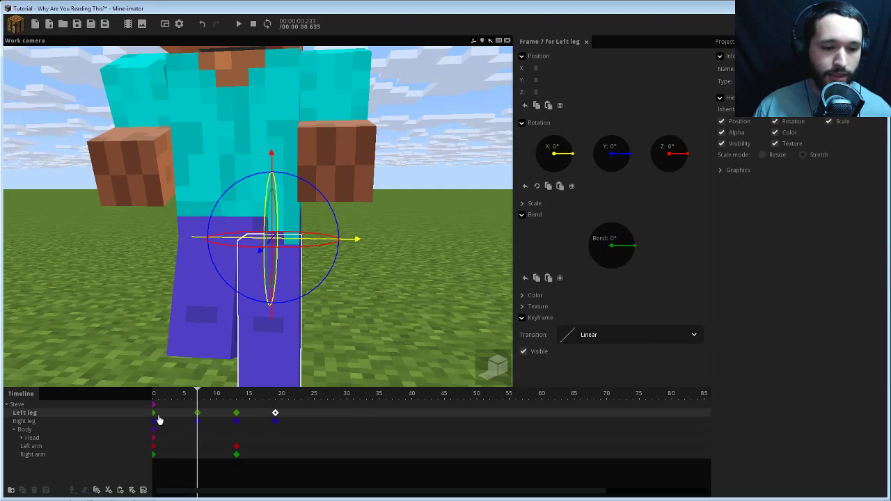
click(25, 430)
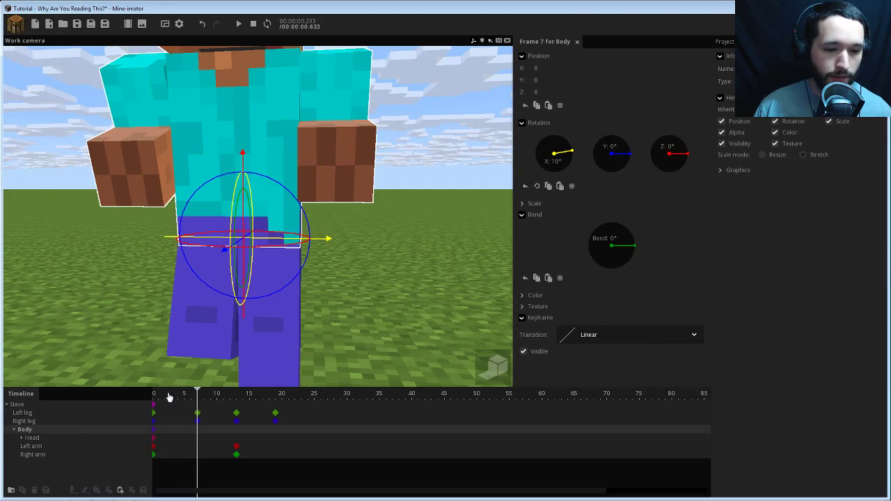
drag(169, 397, 115, 397)
drag(356, 274, 351, 316)
scroll(366, 279, down, 5)
right_drag(351, 331, 351, 329)
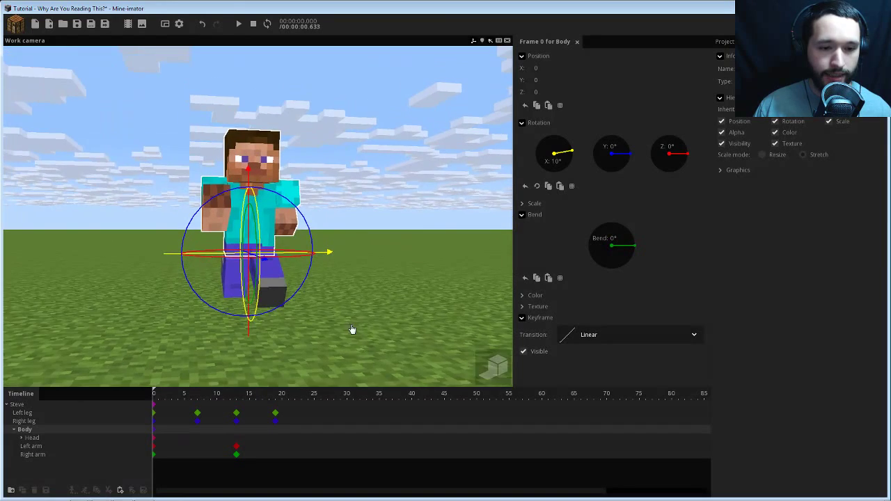
scroll(352, 329, up, 6)
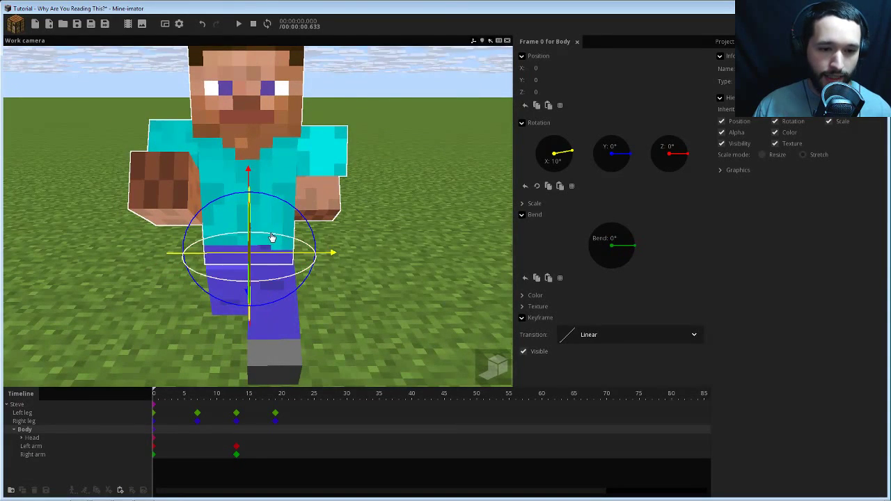
drag(272, 237, 267, 228)
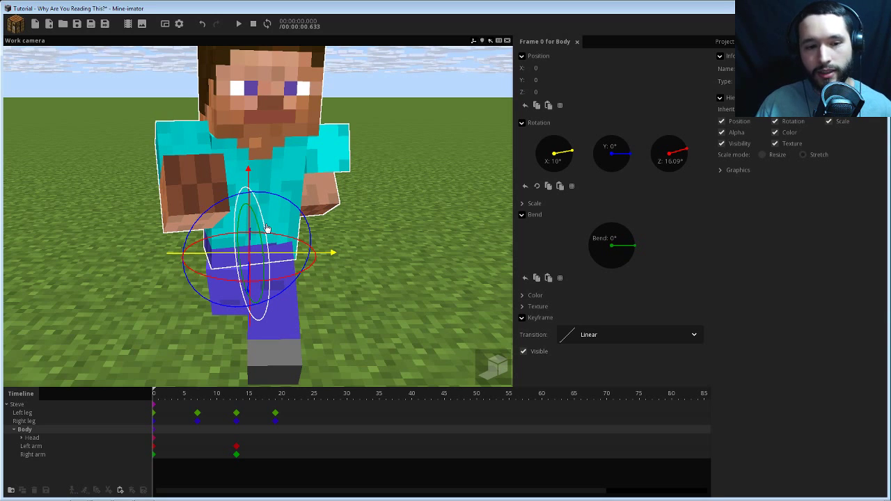
click(674, 161)
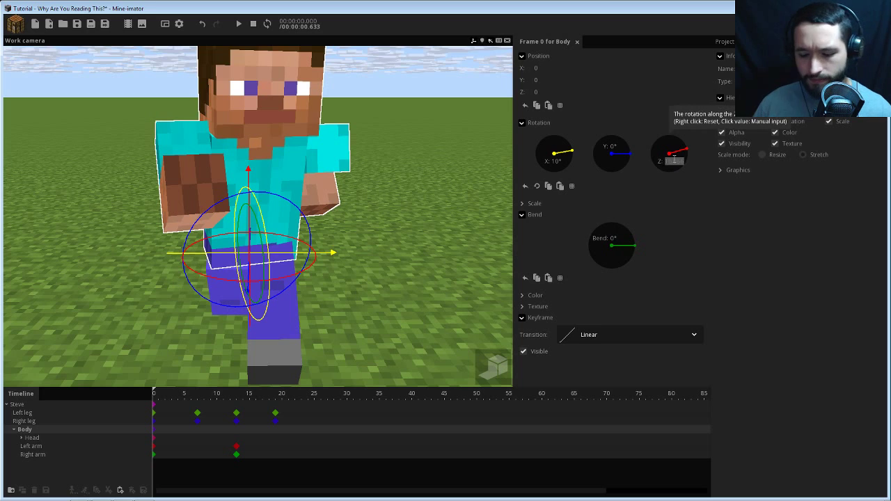
text(10)
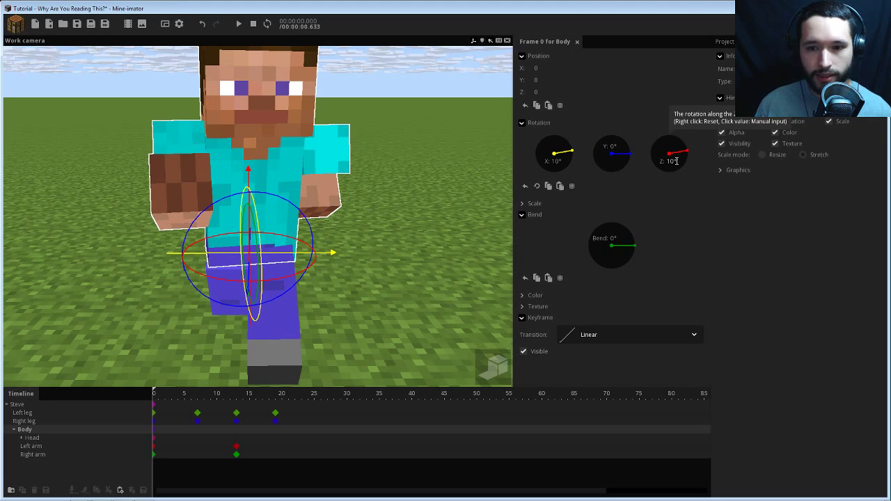
key(BackSpace)
key(BackSpace)
text(8)
key(Return)
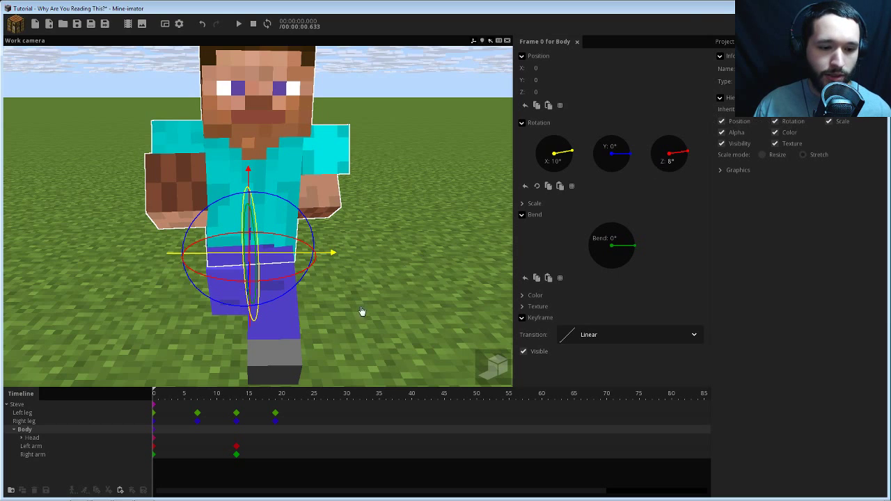
- Add a body keyframe at frame 13 and set its Z rotation to -8°
click(237, 434)
click(671, 163)
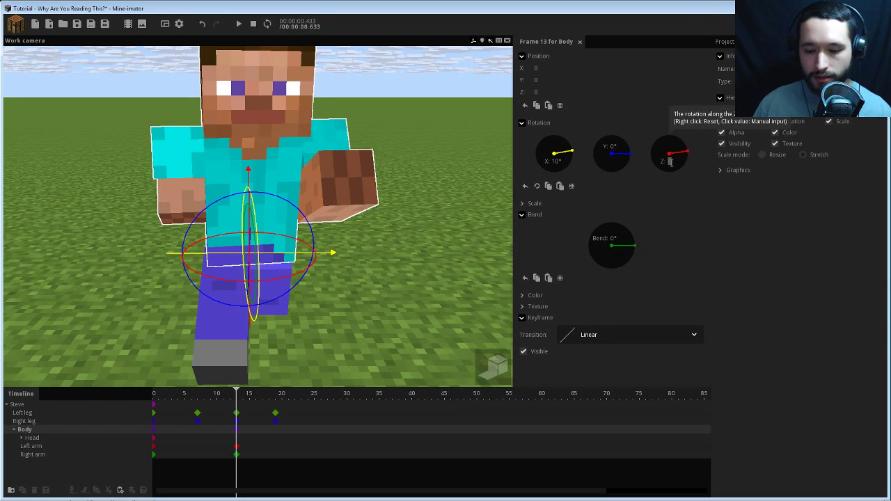
text(-8)
- Add a body keyframe at frame 7 and reset its Z rotation to 0°
middle_drag(383, 213, 350, 193)
drag(200, 388, 199, 420)
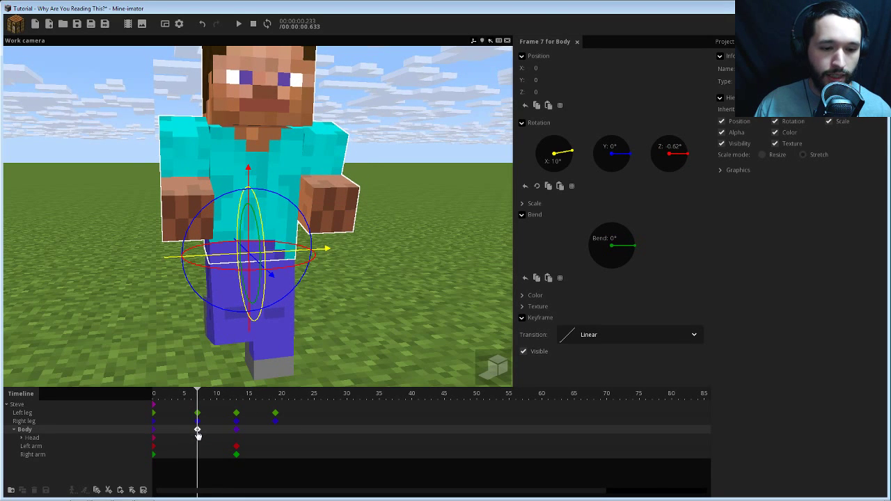
right_click(677, 155)
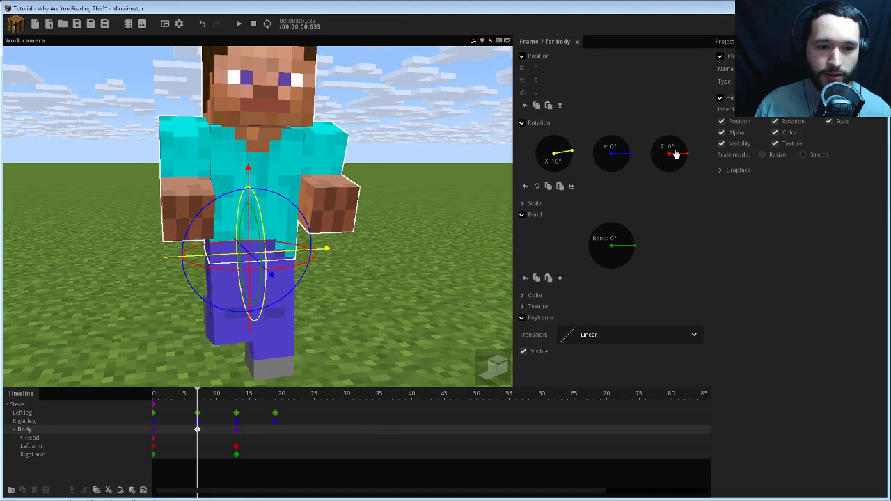
- Add a body keyframe at frame 19 and reset its Z rotation to 0°
drag(402, 194, 385, 201)
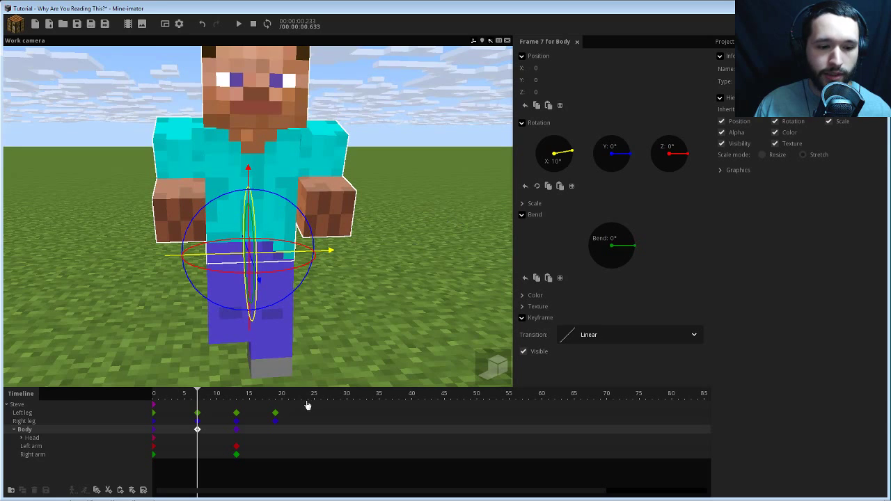
click(275, 434)
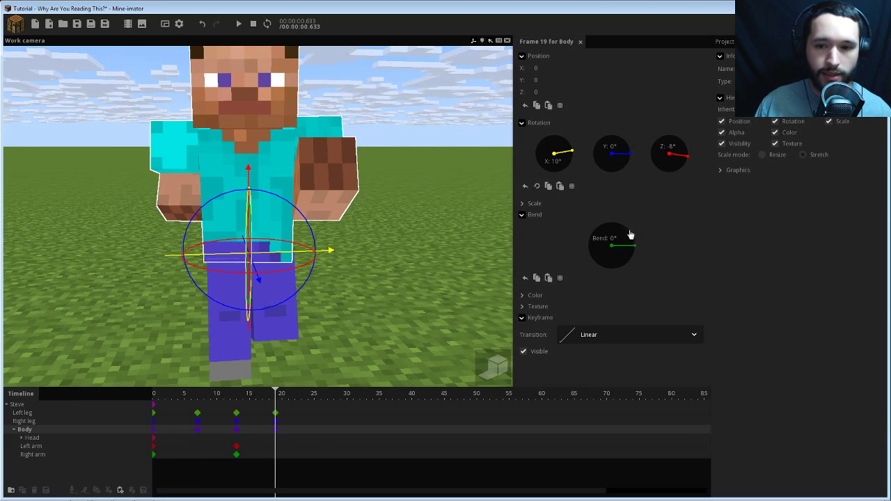
right_click(672, 165)
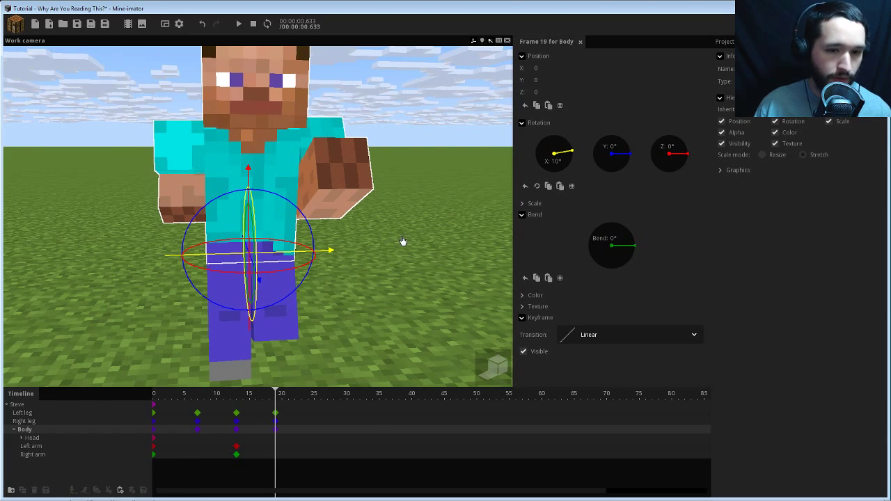
- Play and scrub the running animation from frame 0, examining the body twist from the front and side
drag(234, 395, 150, 399)
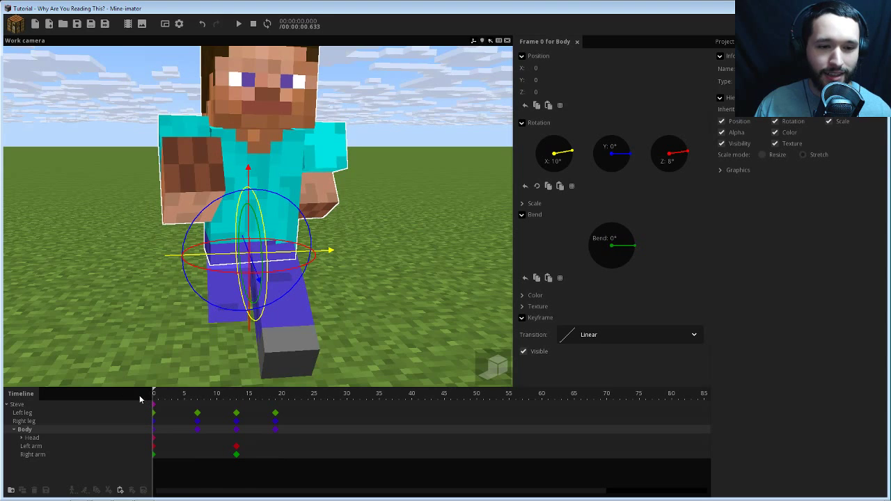
drag(362, 301, 374, 243)
scroll(374, 226, down, 2)
right_drag(374, 211, 356, 277)
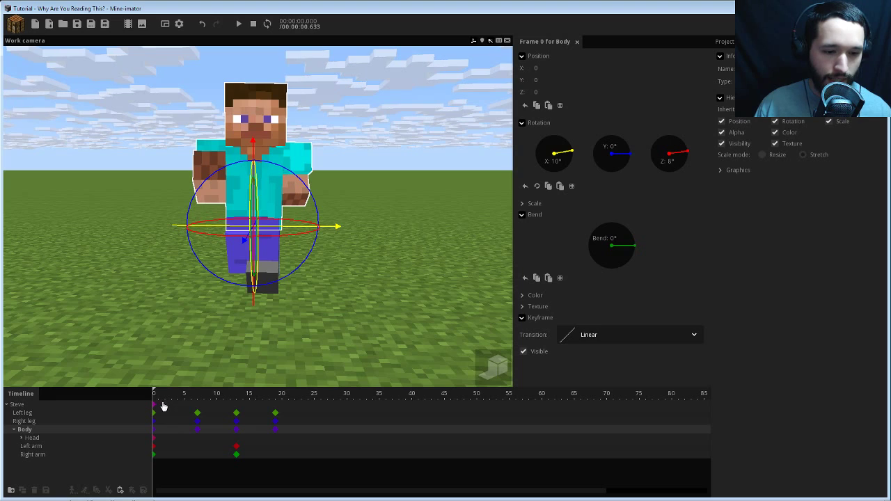
mouse_move(295, 367)
mouse_down()
mouse_move(346, 356)
mouse_move(295, 368)
mouse_up()
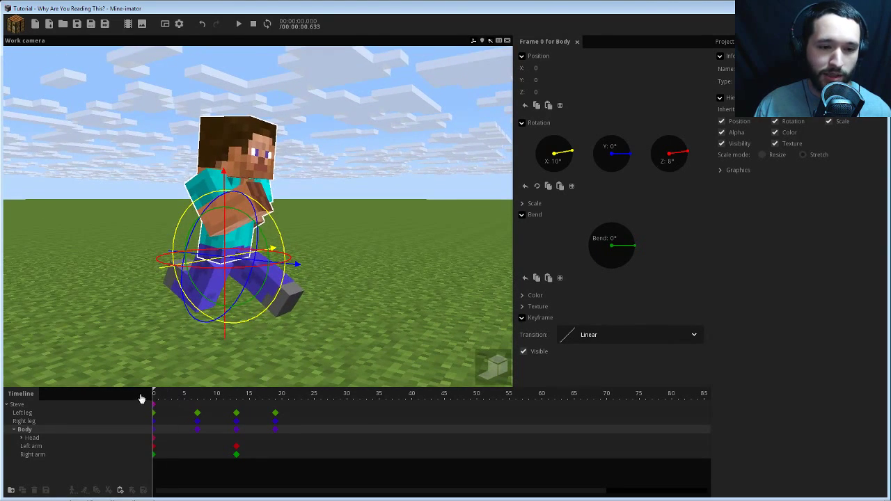
mouse_move(154, 394)
mouse_down()
mouse_move(321, 394)
mouse_move(147, 395)
mouse_up()
mouse_move(324, 300)
right_down()
mouse_move(335, 299)
mouse_move(324, 299)
right_up()
click(348, 249)
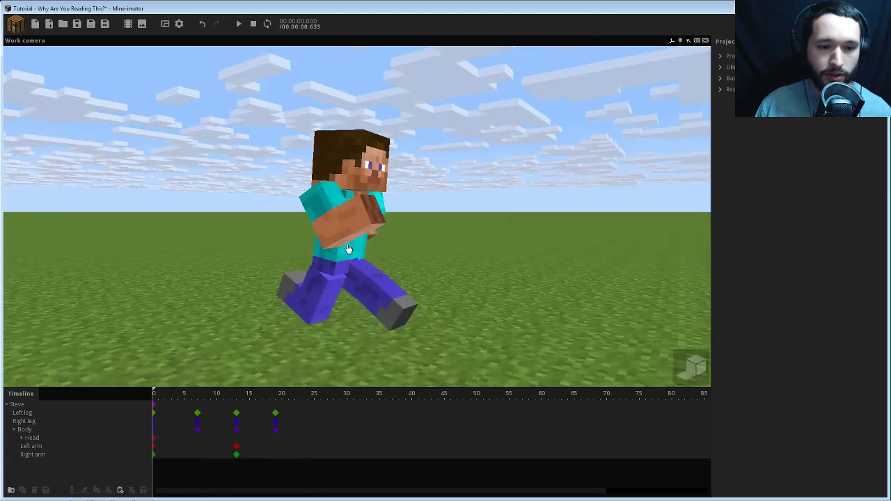
right_drag(348, 248, 362, 220)
scroll(376, 239, up, 2)
key(space)
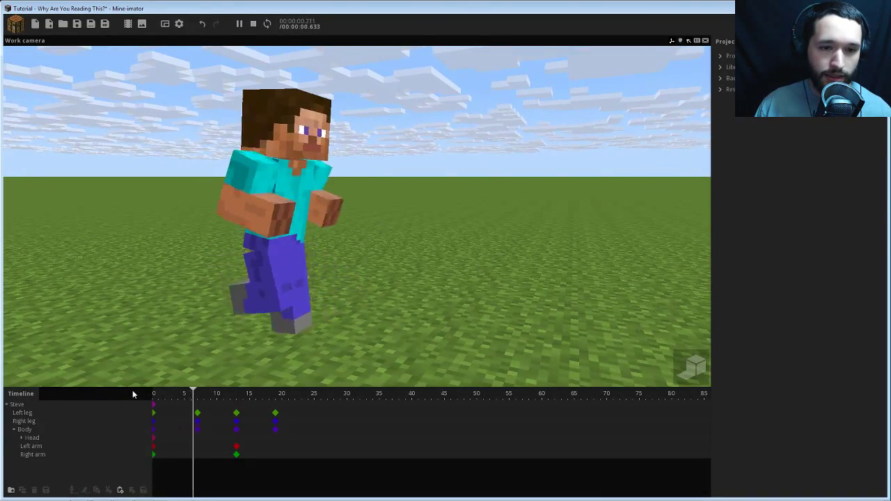
drag(154, 397, 206, 393)
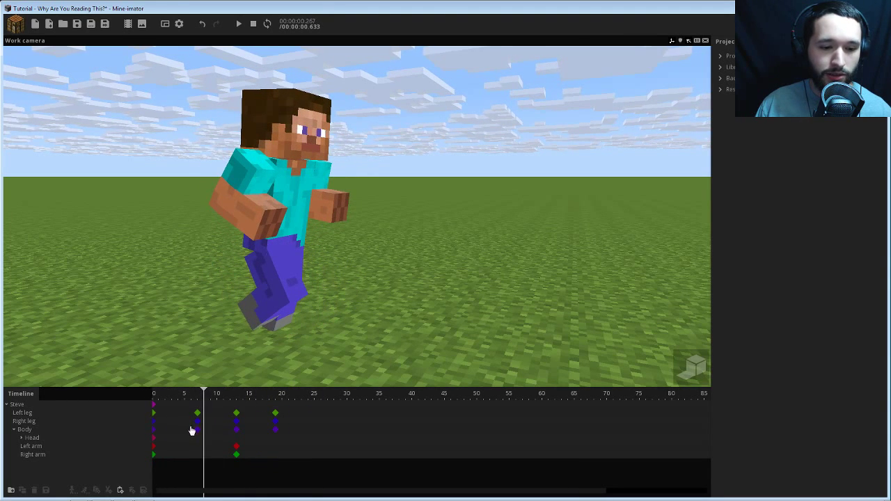
- Reduce the body twist by setting its Z rotation to 4° at frame 0 and -4° at frame 13
click(198, 430)
click(155, 432)
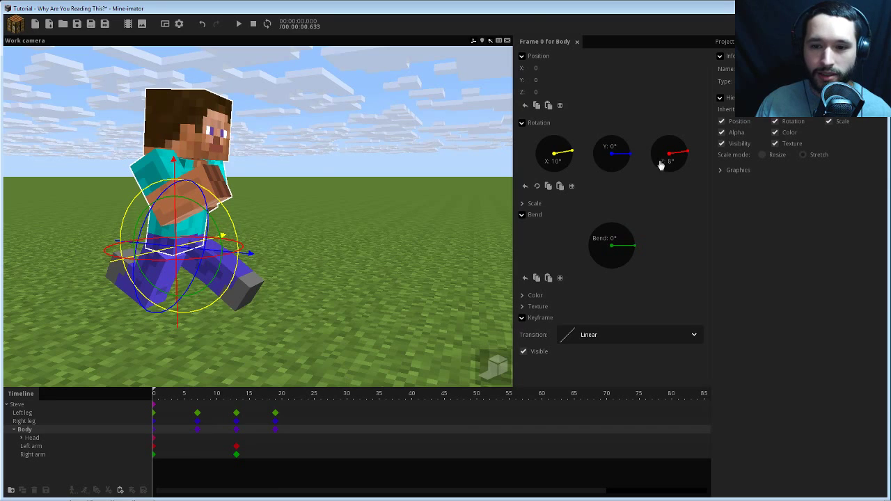
drag(671, 161, 674, 170)
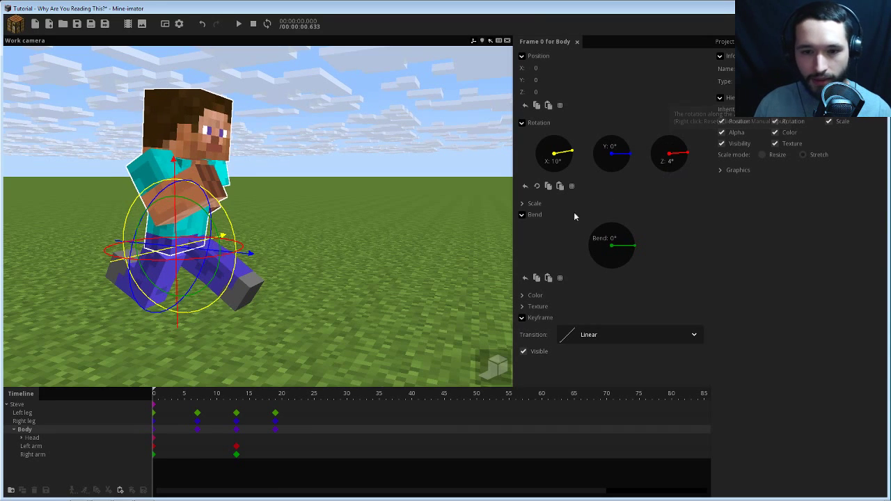
click(236, 431)
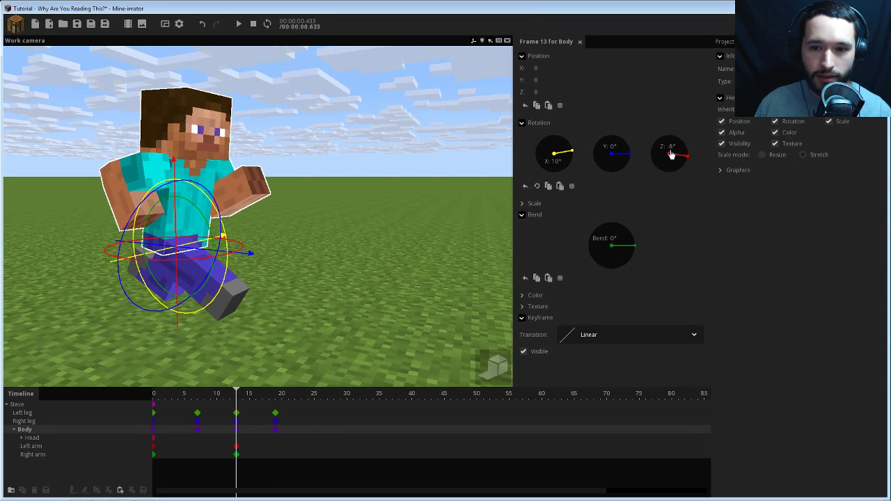
drag(671, 155, 673, 160)
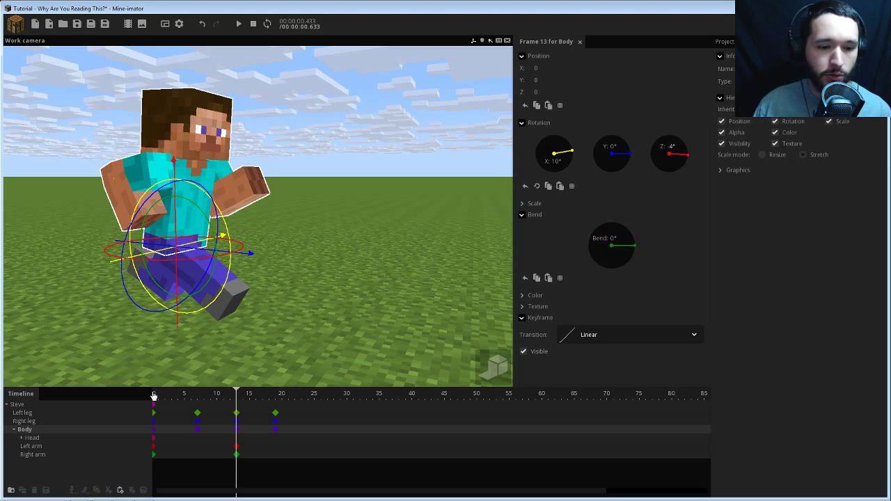
- Review the softened body twist by checking its keyframes and playing the run from the other side
drag(153, 393, 131, 395)
key(space)
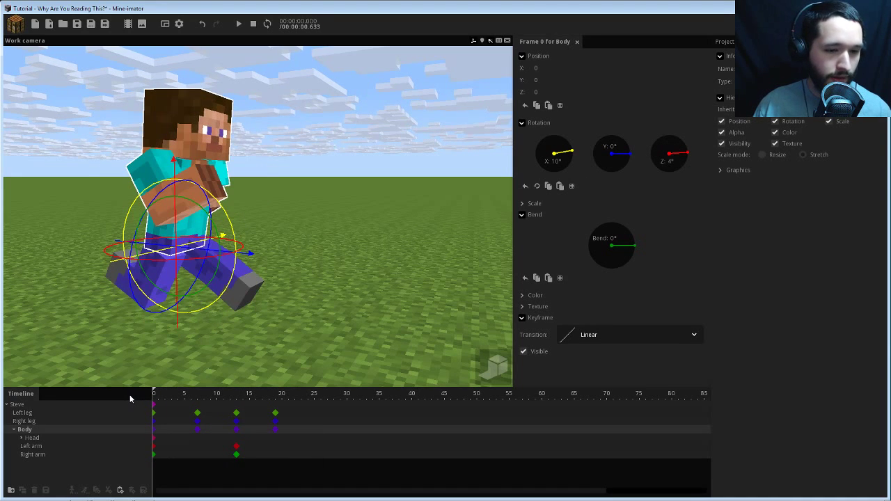
click(199, 431)
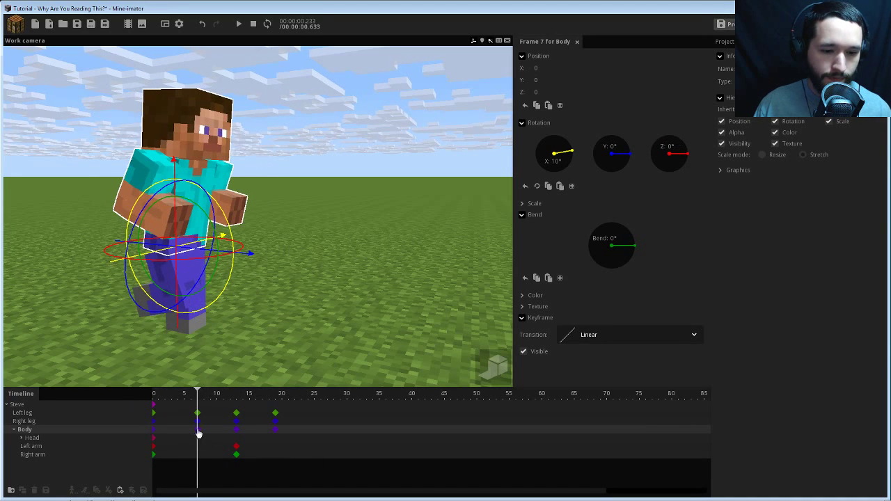
click(237, 433)
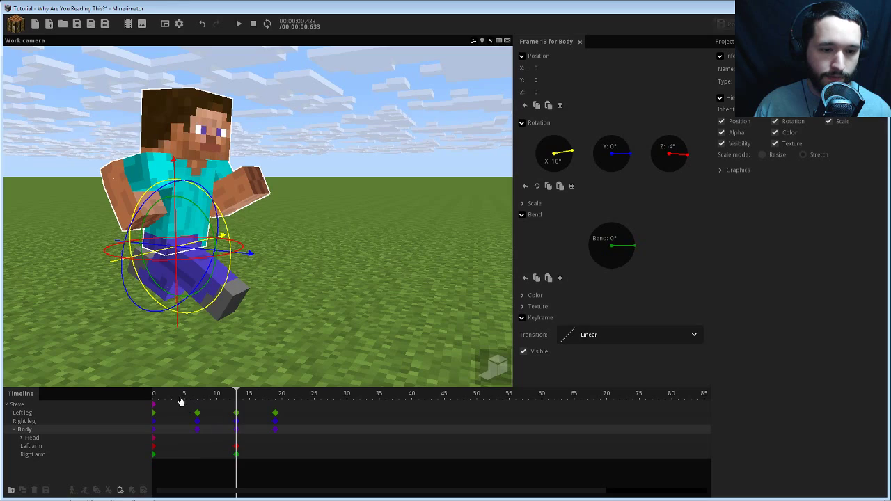
drag(180, 401, 280, 395)
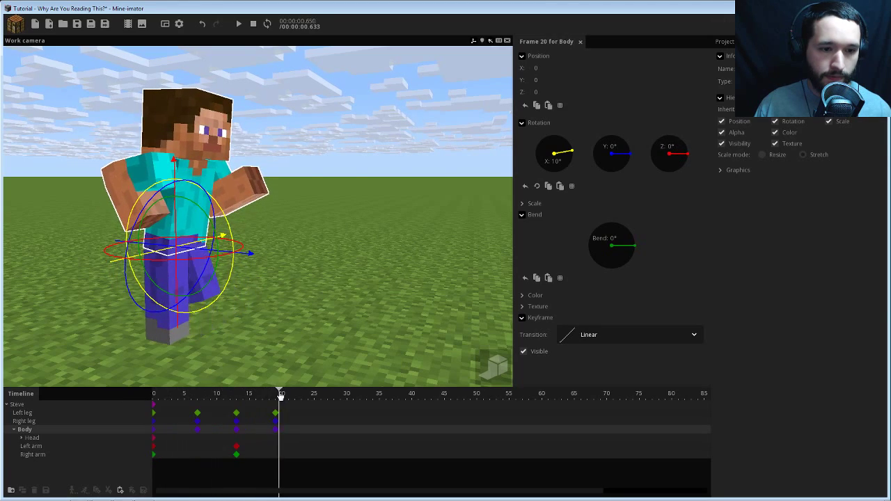
key(space)
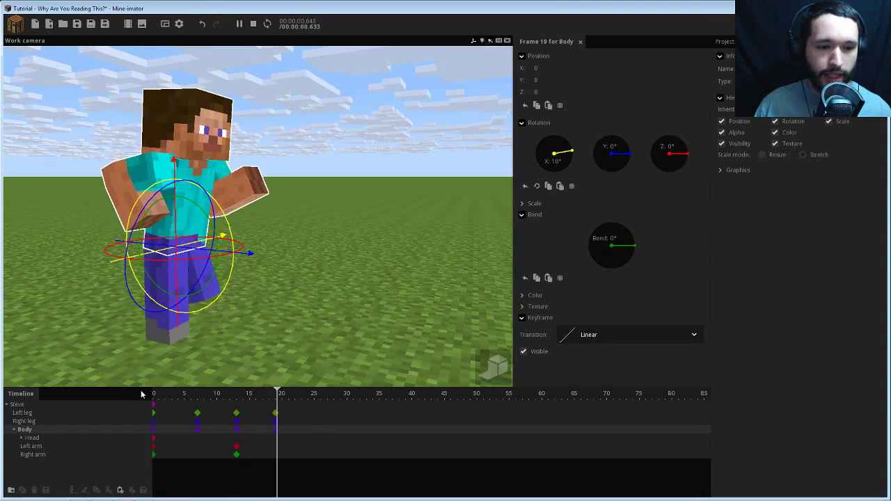
key(space)
mouse_move(315, 239)
mouse_down()
mouse_move(230, 216)
mouse_move(317, 237)
mouse_up()
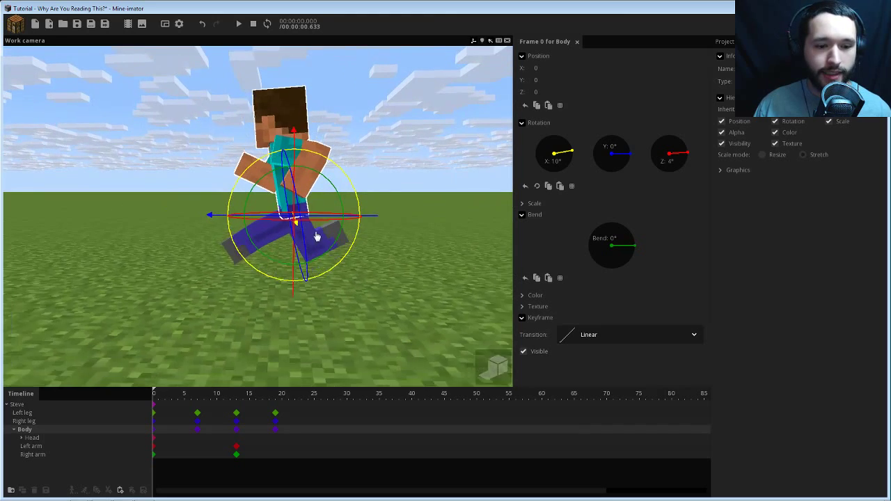
key(space)
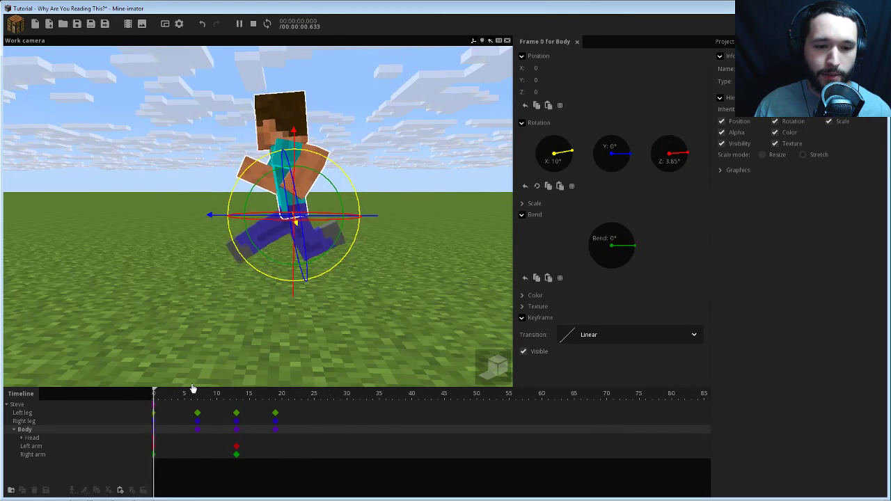
key(space)
key(space)
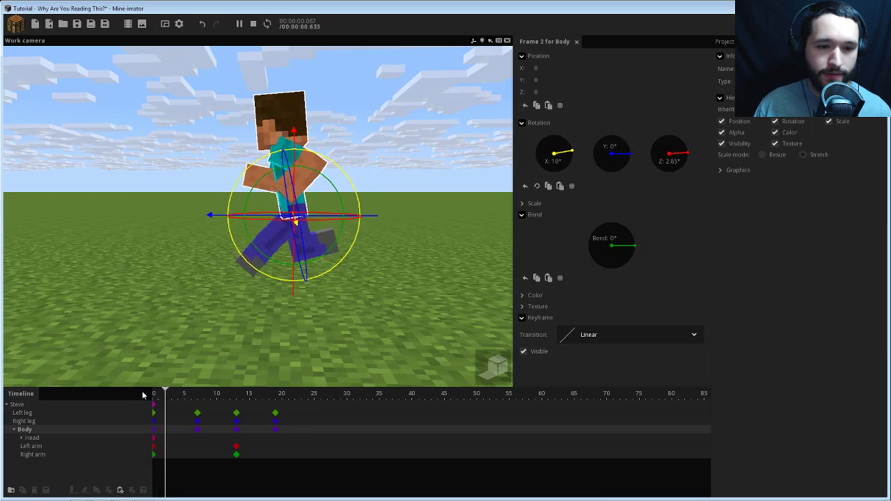
key(space)
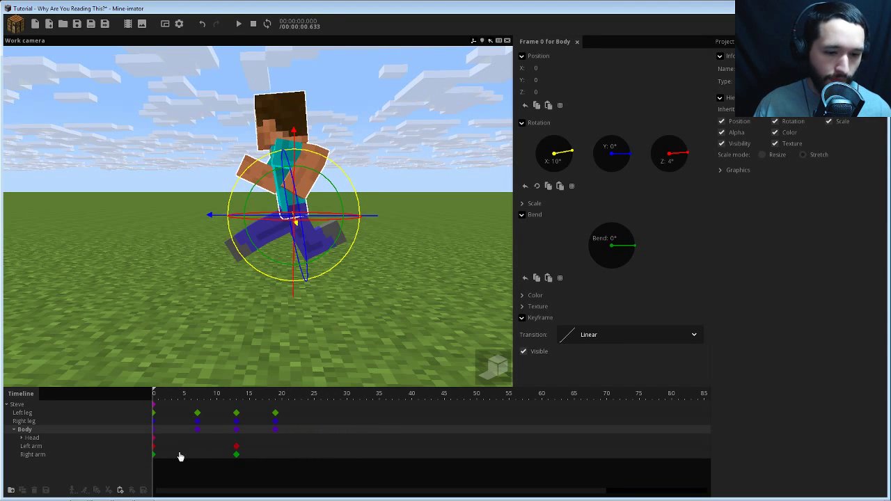
- Copy the left and right arms' frame 0 keyframes to frame 26 and preview the motion
drag(167, 446, 154, 464)
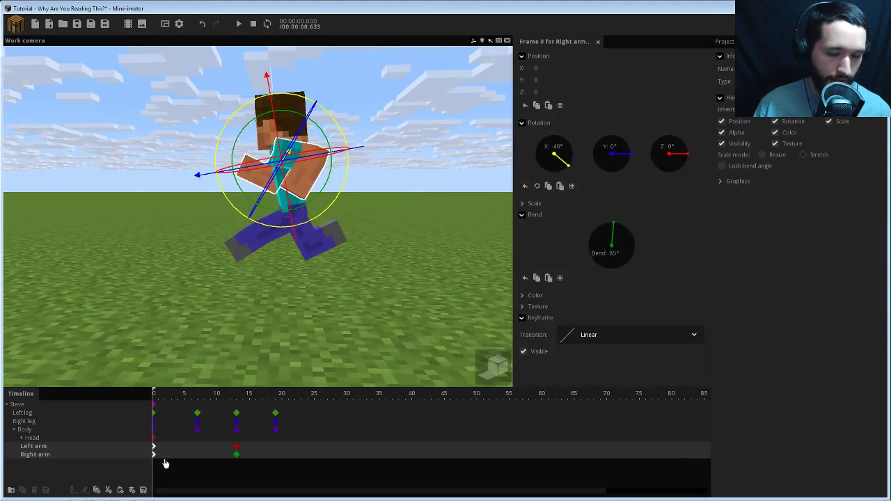
click(305, 454)
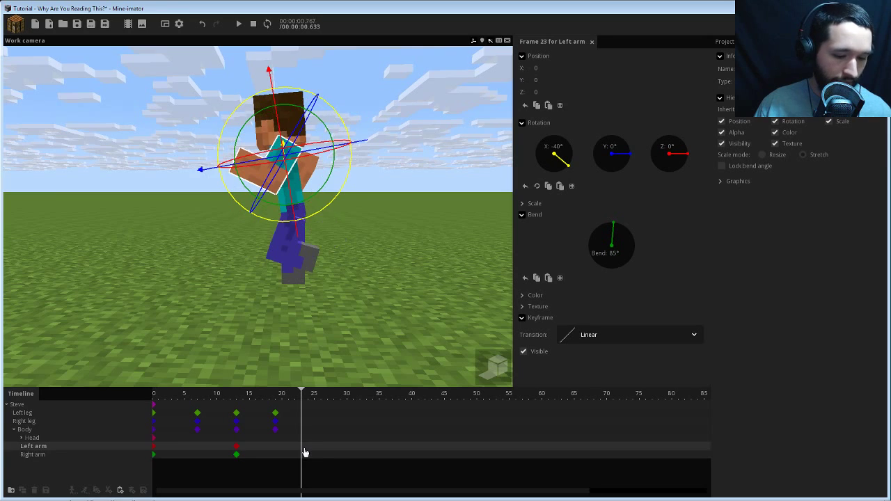
key(ctrl+v)
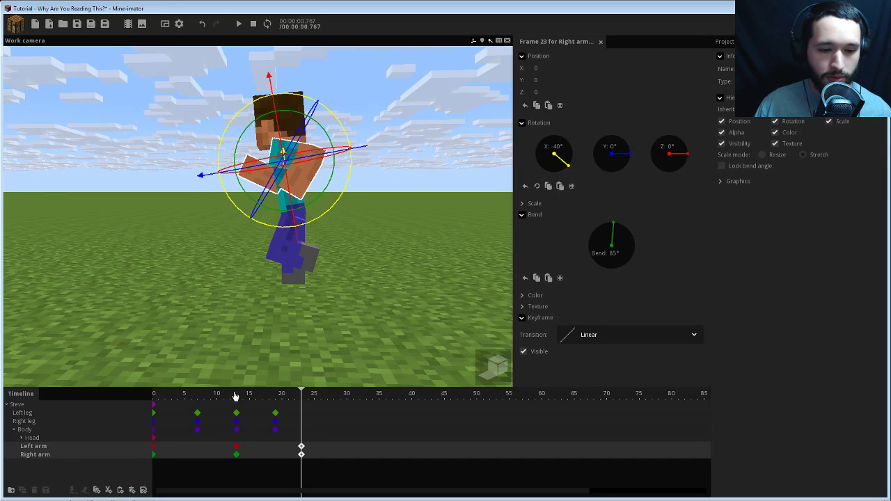
drag(302, 453, 320, 446)
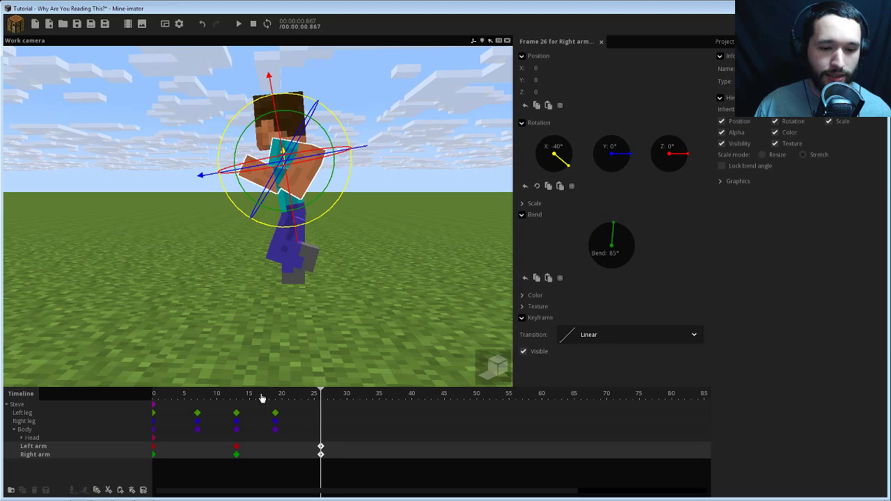
key(space)
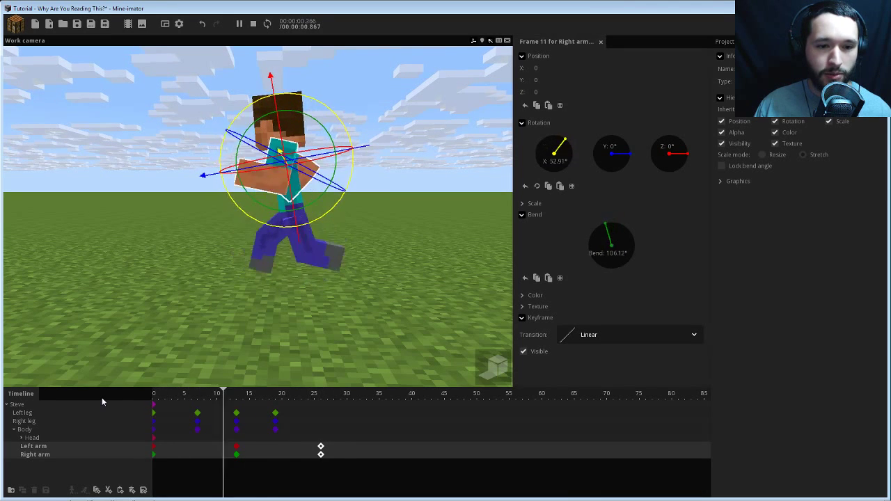
- Copy the frame 0 keyframes of the left leg, right leg and body to frame 26
click(162, 416)
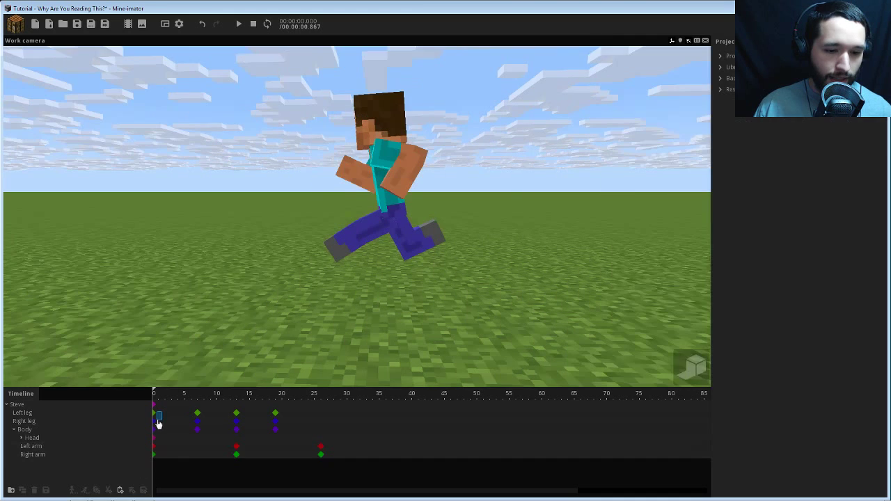
drag(152, 438, 153, 435)
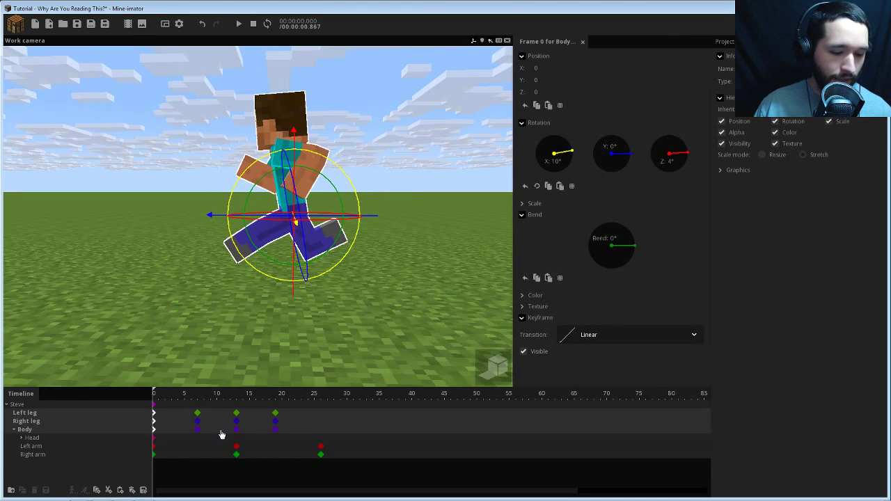
click(325, 418)
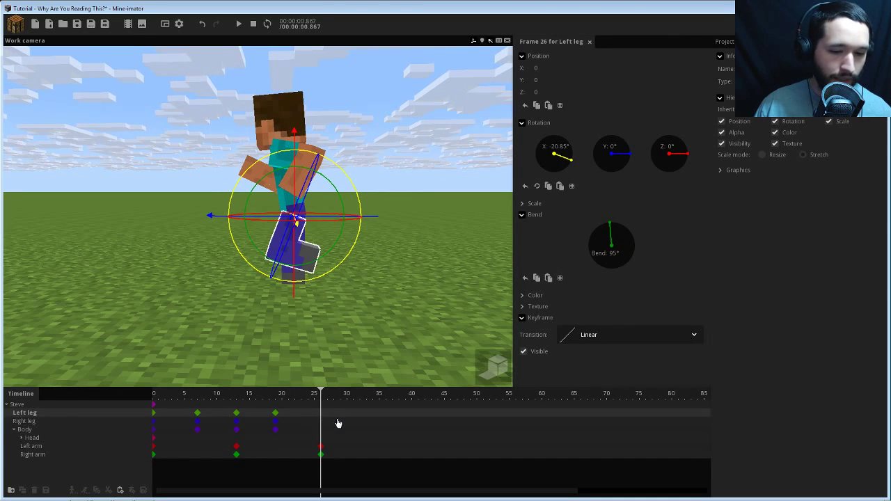
key(ctrl+v)
drag(333, 415, 318, 417)
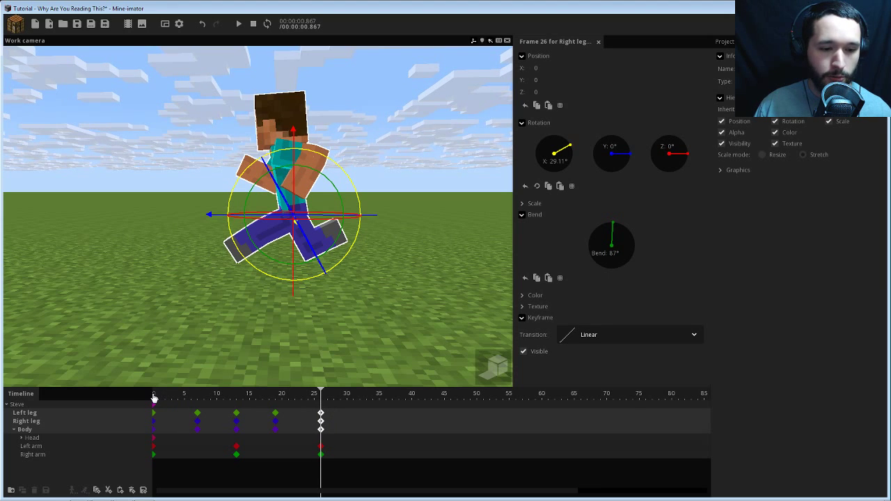
- Set looped playback over frames 0 to 25 and play the run cycle
drag(154, 397, 312, 421)
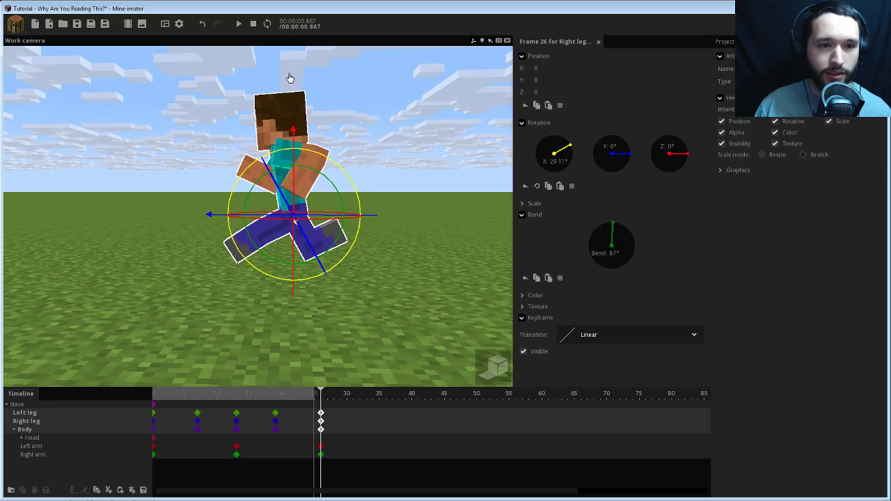
click(407, 140)
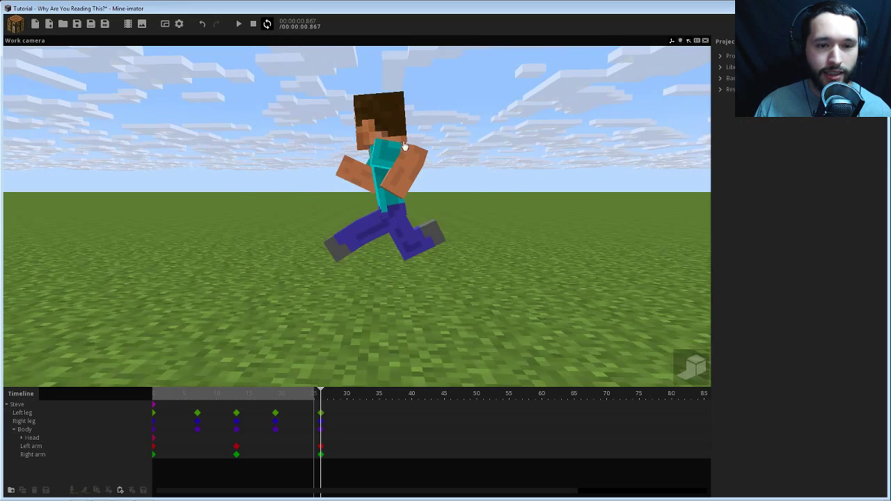
mouse_move(429, 165)
mouse_down()
mouse_move(440, 183)
mouse_move(442, 160)
mouse_move(433, 165)
mouse_up()
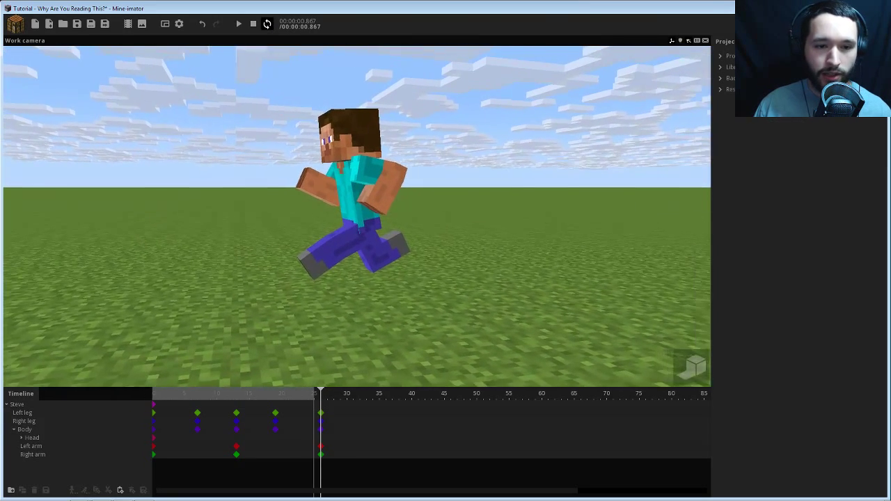
click(238, 24)
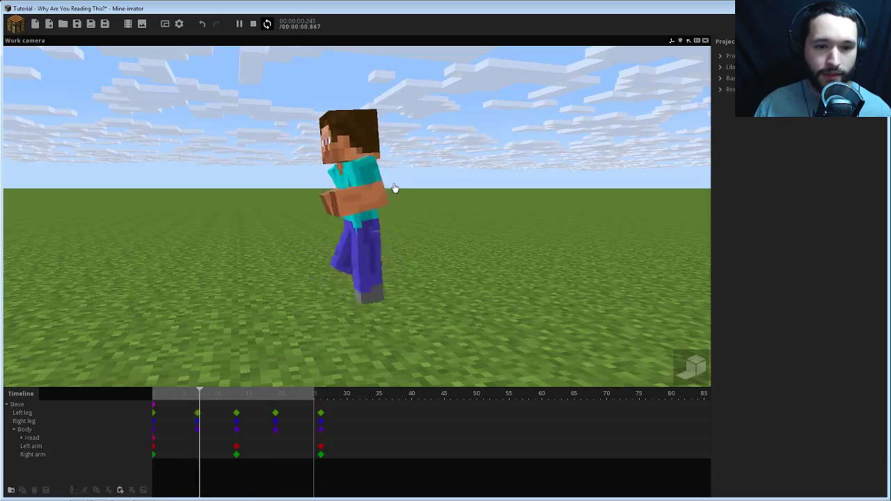
- Set the looped playback region to frames 0 to 26 and review the run cycle from the side and front
drag(328, 222, 503, 209)
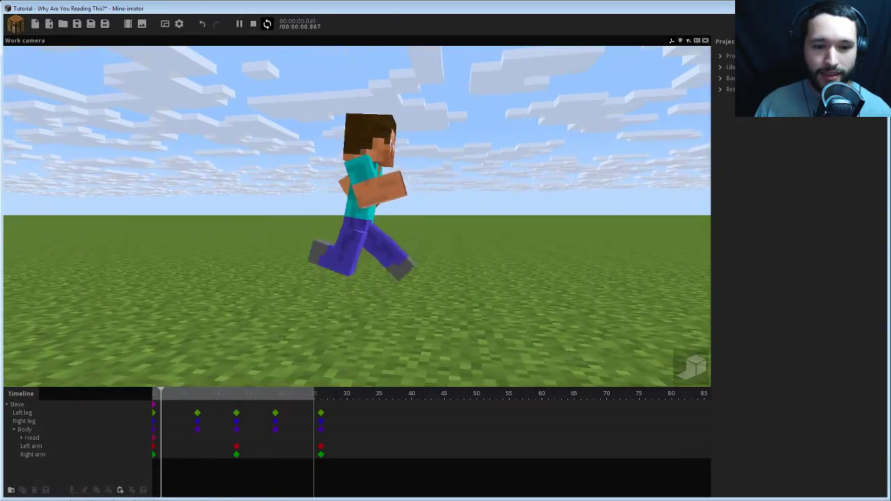
key(space)
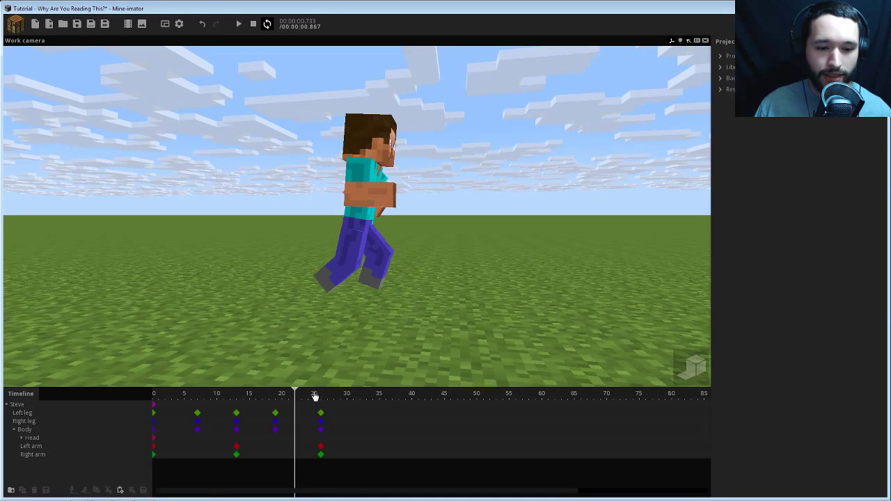
drag(154, 397, 324, 423)
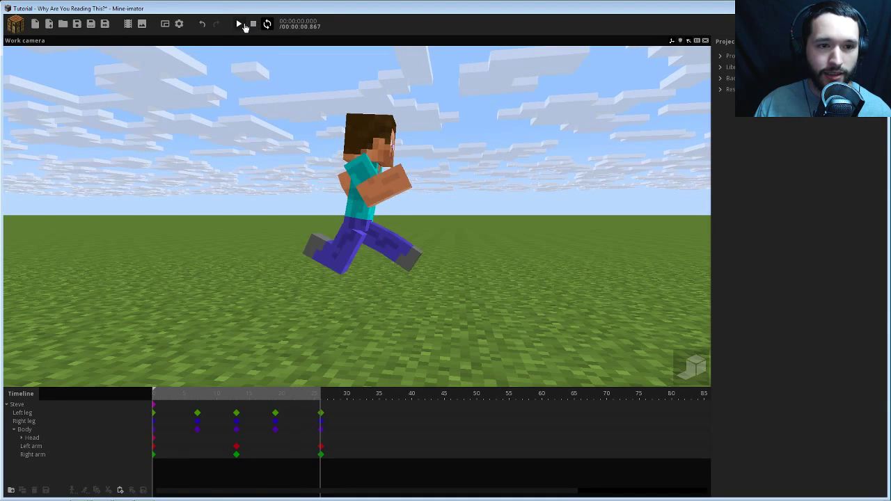
click(242, 24)
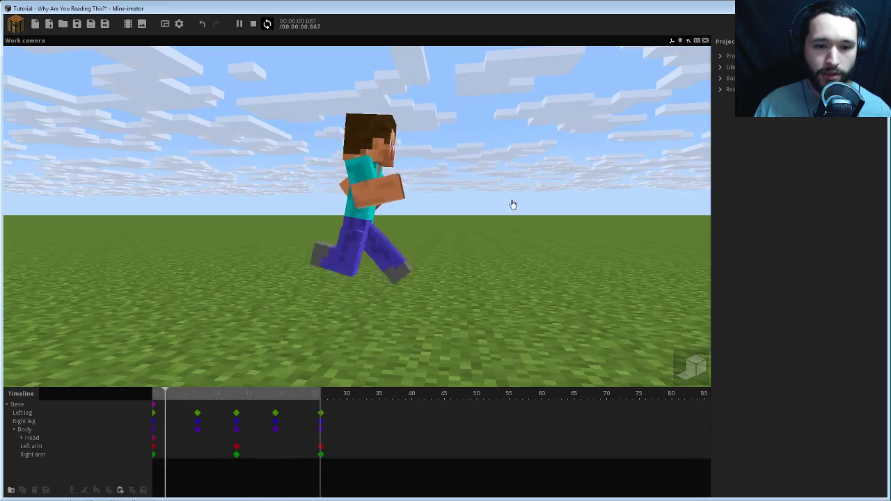
mouse_move(513, 205)
mouse_down()
mouse_move(463, 207)
mouse_move(397, 188)
mouse_move(341, 244)
mouse_move(376, 201)
mouse_move(369, 211)
mouse_move(425, 235)
mouse_move(529, 247)
mouse_move(527, 257)
mouse_move(383, 203)
mouse_move(345, 217)
mouse_move(372, 197)
mouse_move(480, 181)
mouse_move(506, 202)
mouse_up()
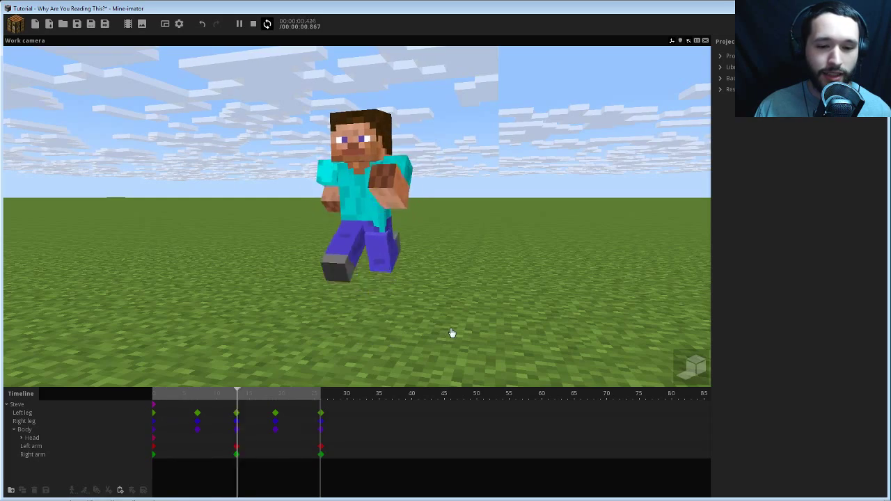
drag(460, 323, 475, 296)
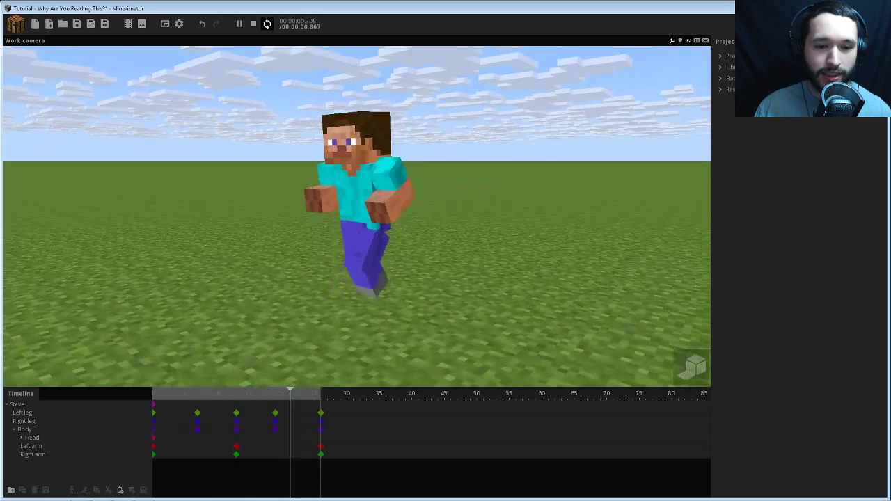
right_drag(470, 301, 486, 286)
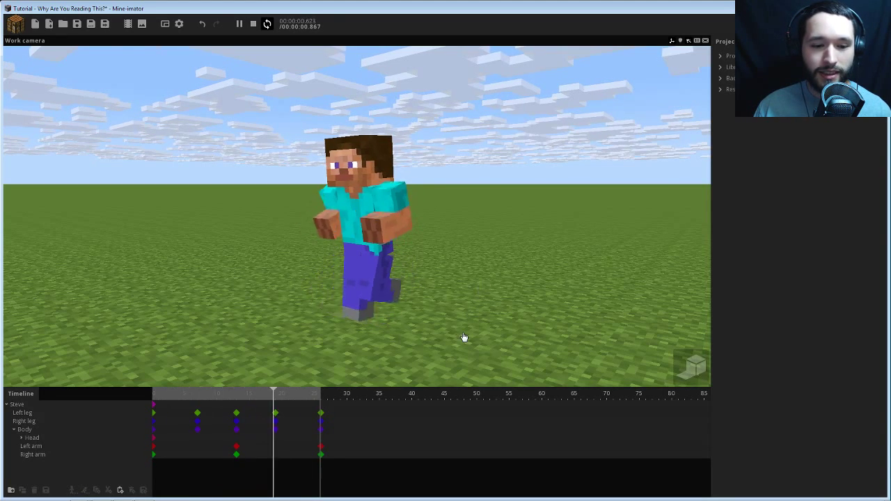
key(space)
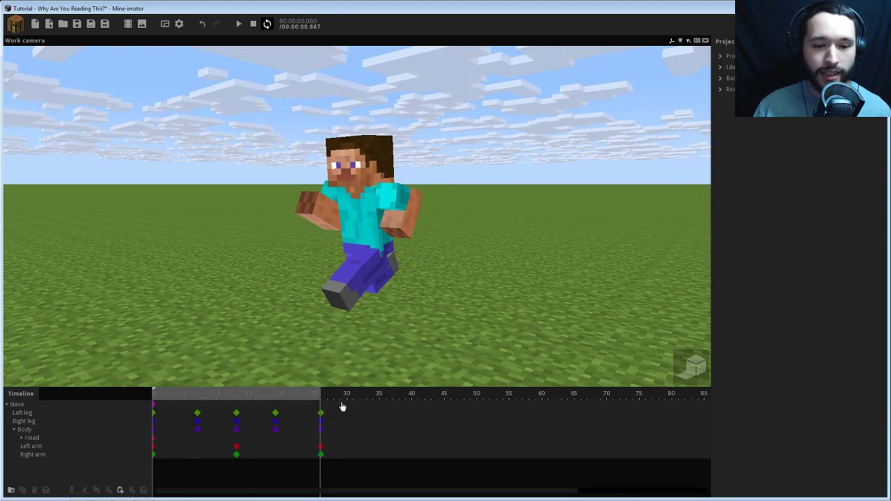
- Select Steve's left leg at frame 0 and frame it close up from the front
click(372, 298)
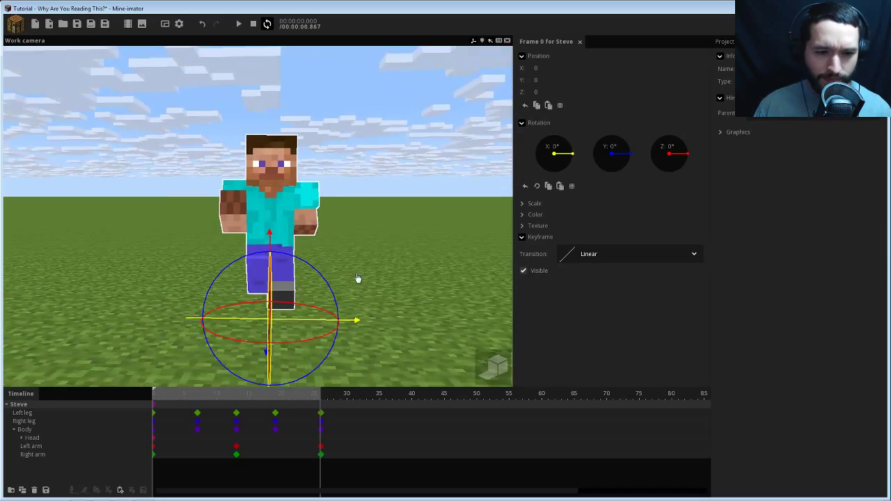
right_drag(353, 243, 375, 259)
scroll(369, 254, up, 1)
scroll(374, 259, up, 2)
scroll(374, 259, up, 1)
drag(367, 239, 361, 256)
click(300, 181)
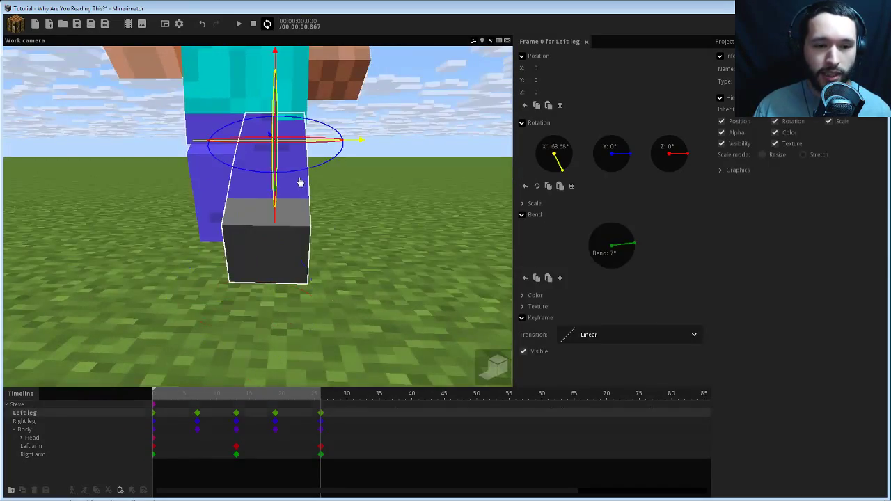
- Examine how the left leg lines up with the hips at frame 0 from low, high and front angles
drag(300, 181, 268, 198)
right_drag(268, 198, 352, 250)
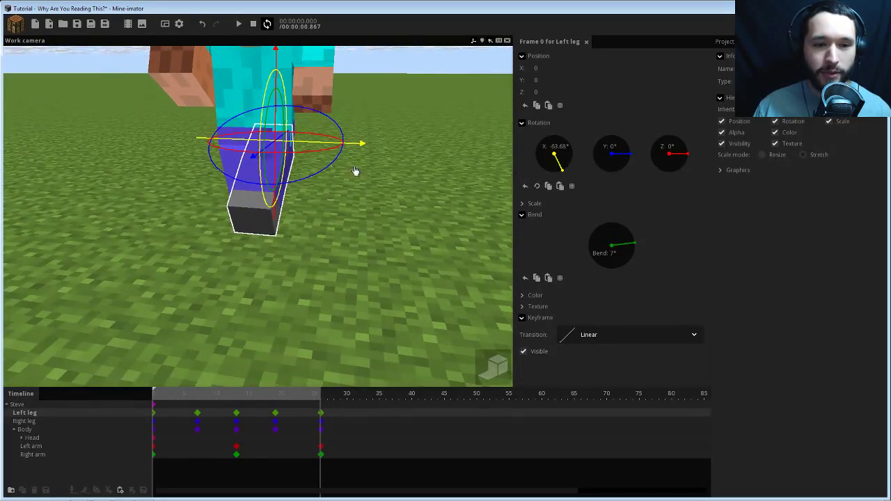
right_drag(355, 171, 335, 217)
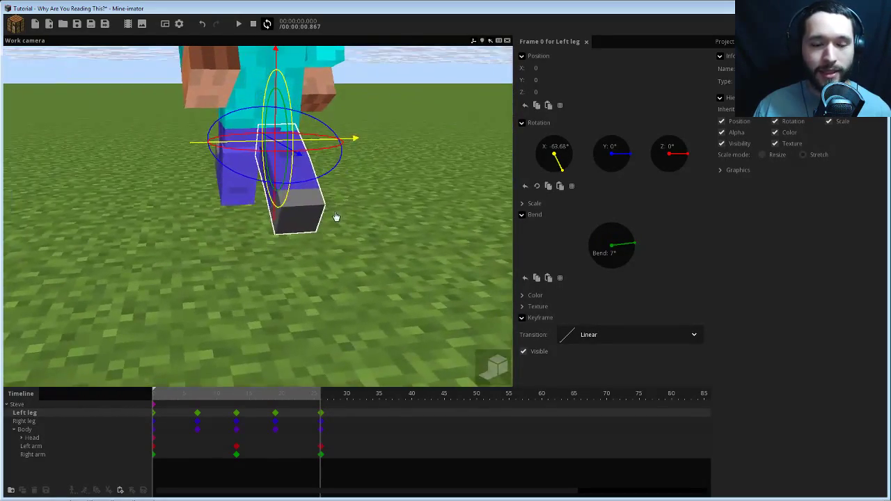
drag(392, 236, 305, 253)
scroll(366, 251, up, 2)
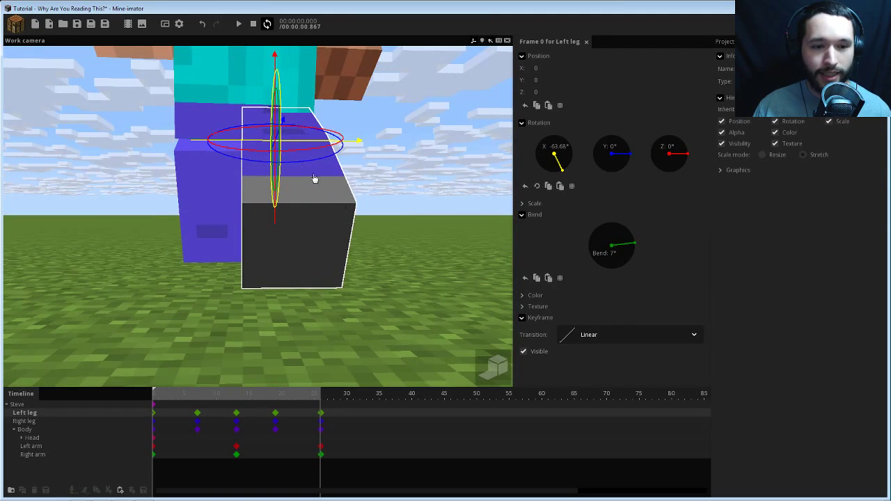
mouse_move(240, 183)
mouse_down()
mouse_move(182, 142)
mouse_move(198, 144)
mouse_move(245, 184)
mouse_up()
right_drag(245, 184, 230, 163)
scroll(403, 276, down, 2)
scroll(409, 284, up, 3)
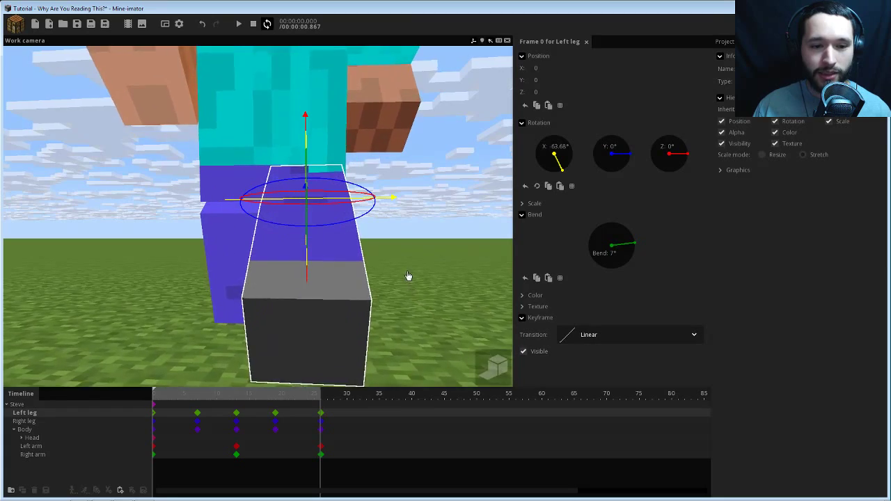
right_drag(408, 276, 420, 304)
drag(403, 274, 390, 244)
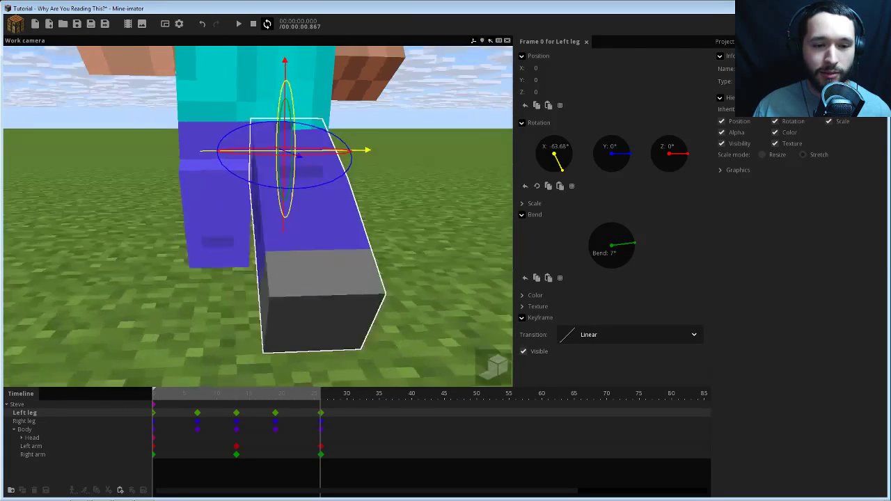
scroll(387, 235, down, 4)
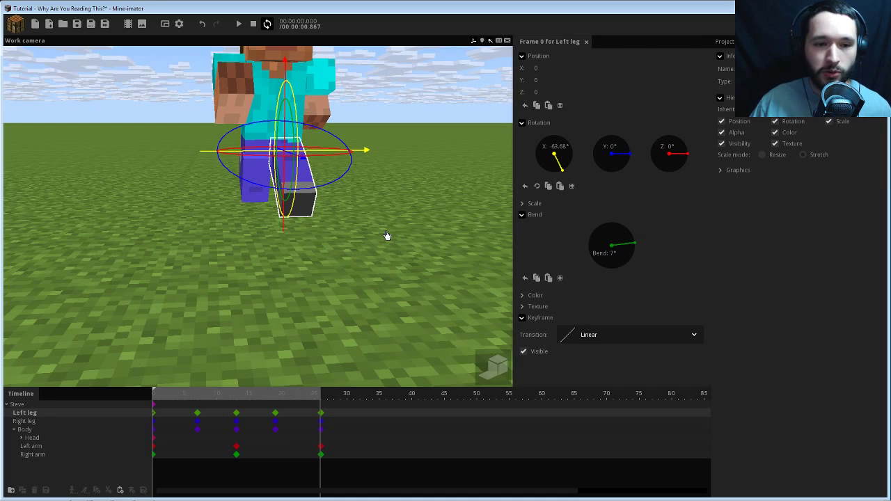
- Angle the left leg inward at frame 0 by setting its Y rotation to -3°
drag(339, 215, 339, 218)
drag(327, 127, 329, 131)
drag(388, 224, 387, 197)
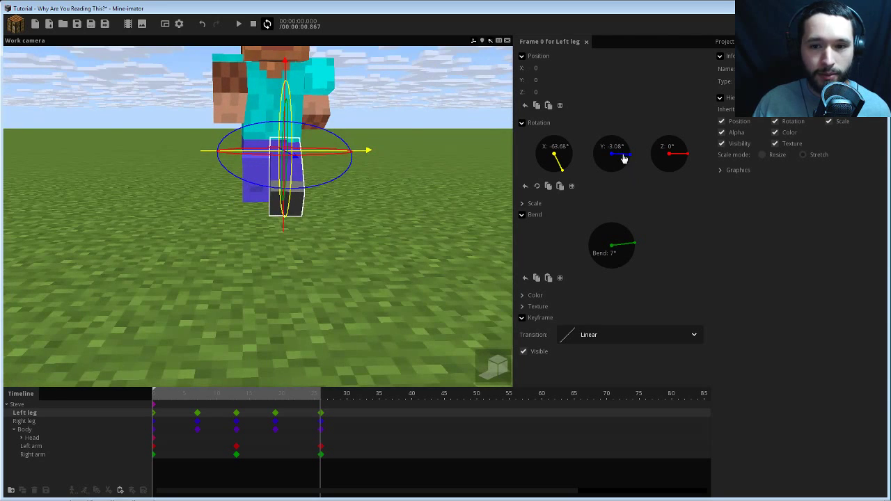
click(617, 147)
text(-3)
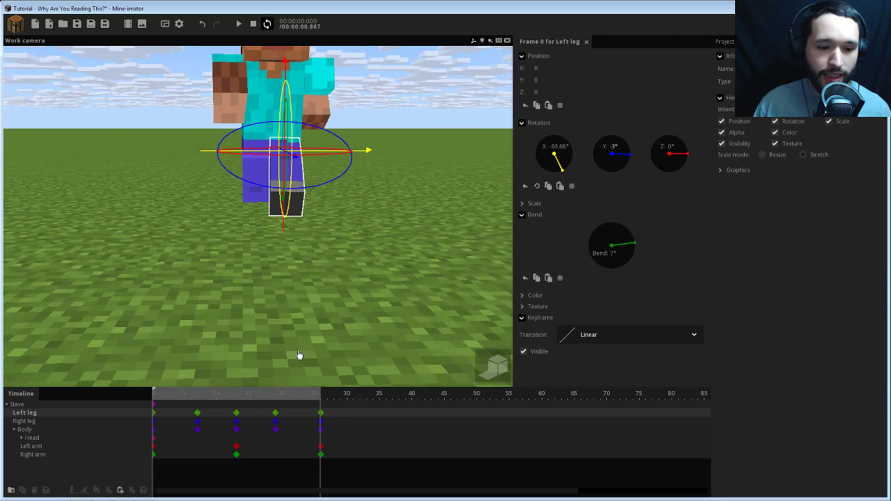
- At frame 13, set the right leg's Z rotation to 3°
click(237, 411)
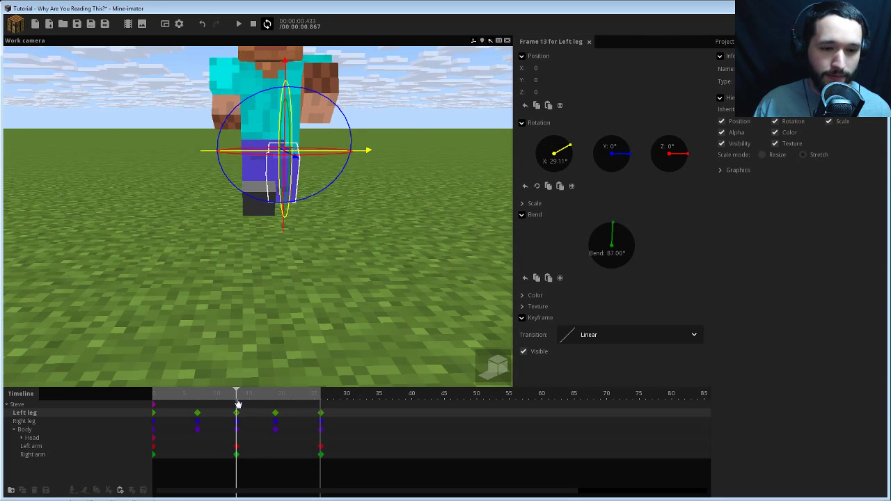
click(256, 176)
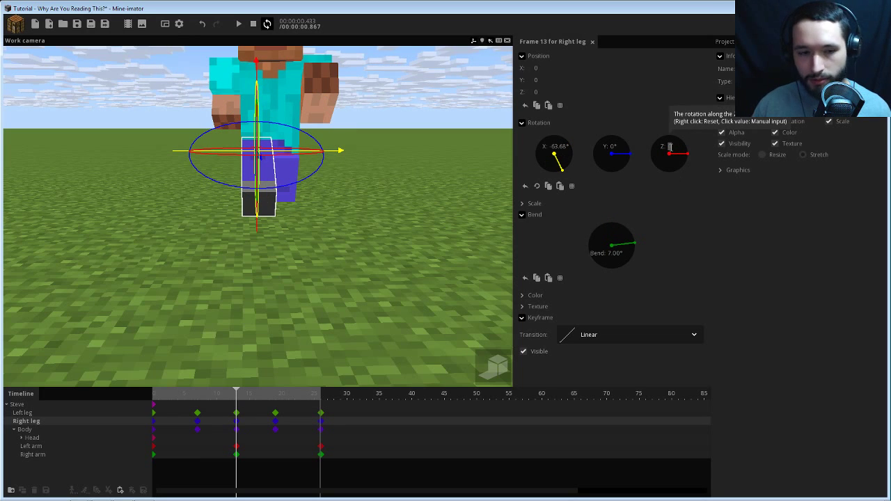
text(3)
key(Return)
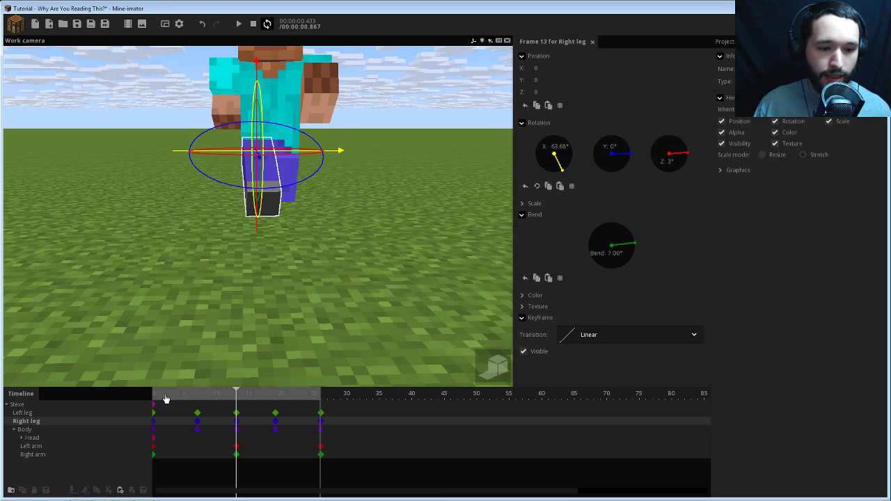
- Check the left leg's rotation at frame 0 and set its Y rotation at frame 26 to -3° to match
drag(166, 398, 128, 398)
click(209, 402)
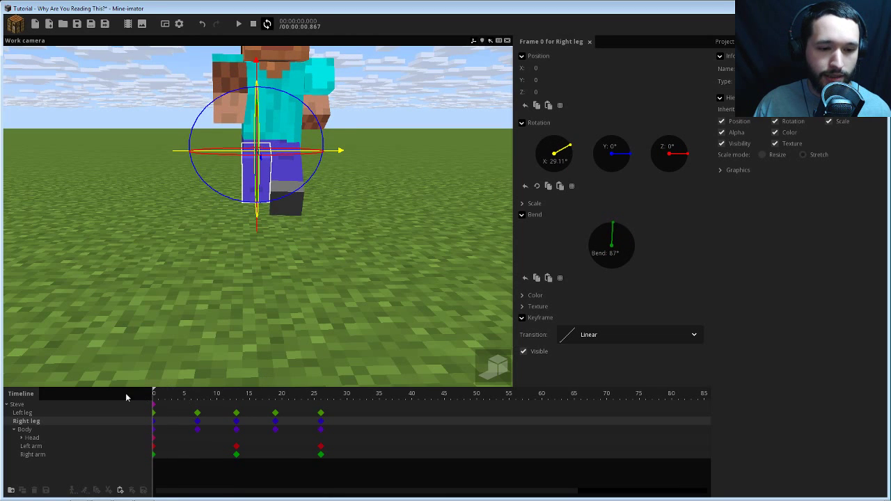
click(287, 178)
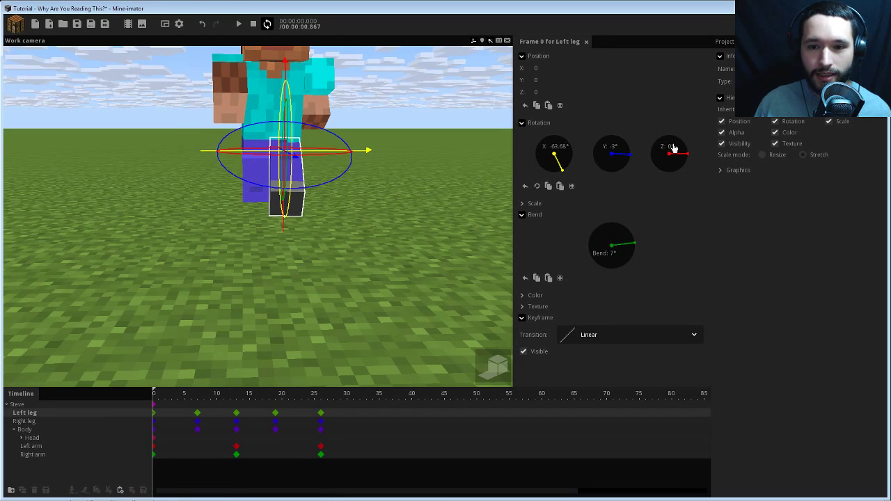
mouse_move(391, 215)
mouse_down()
mouse_move(361, 222)
mouse_move(393, 228)
mouse_up()
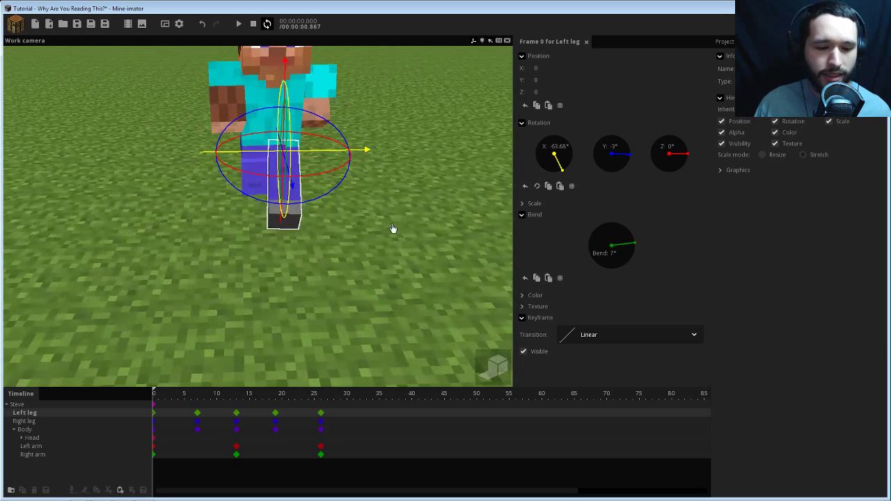
drag(316, 399, 321, 400)
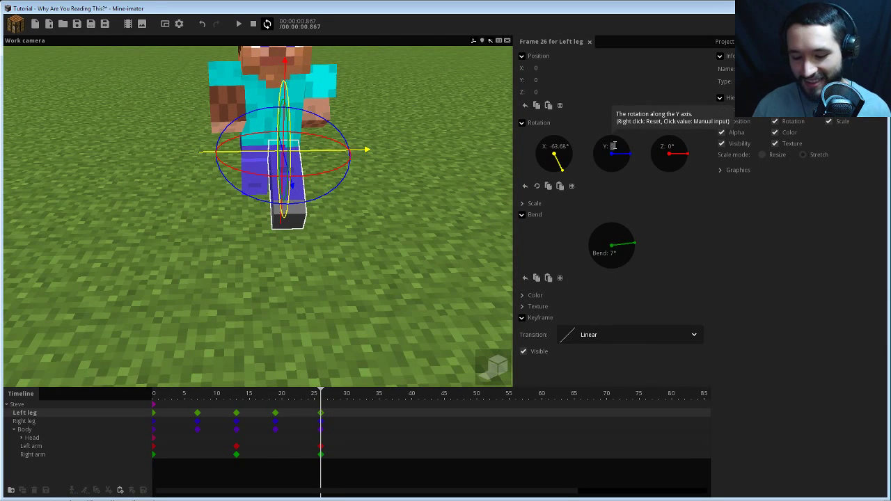
text(-3)
key(Return)
- Mark frames 0 to 26 as the playback region again and review the looping run from the front and at an angle
drag(215, 401, 154, 394)
right_drag(322, 398, 92, 387)
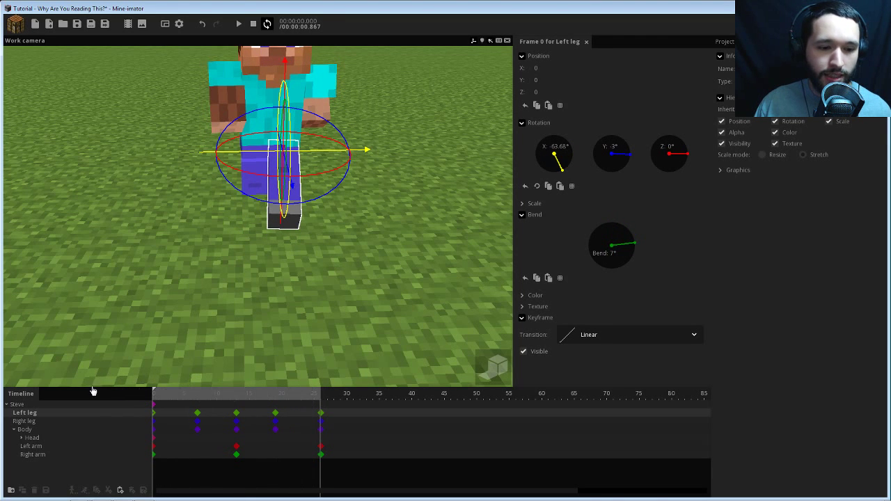
drag(371, 278, 370, 224)
scroll(370, 278, down, 3)
right_drag(369, 279, 372, 250)
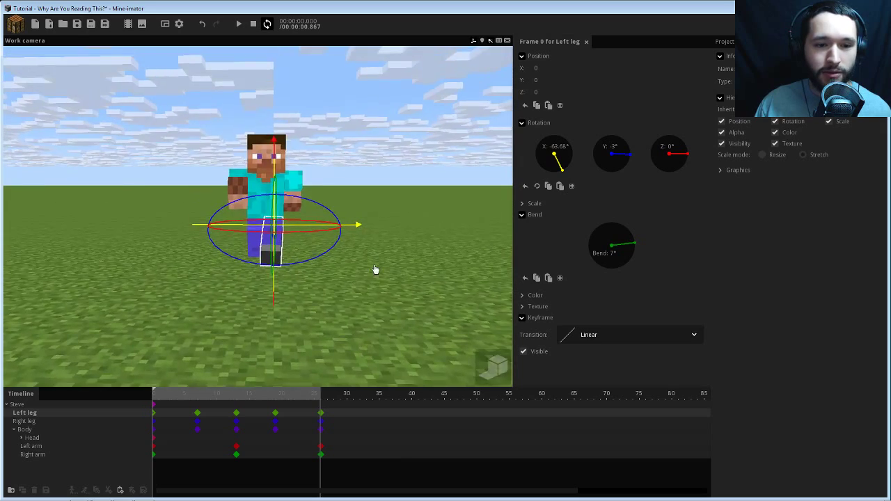
scroll(376, 270, up, 3)
drag(407, 265, 334, 267)
scroll(402, 267, down, 3)
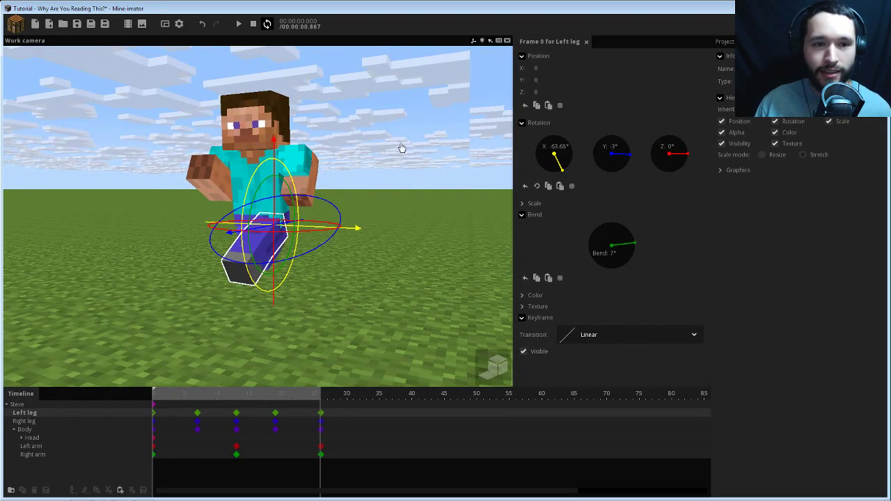
click(238, 24)
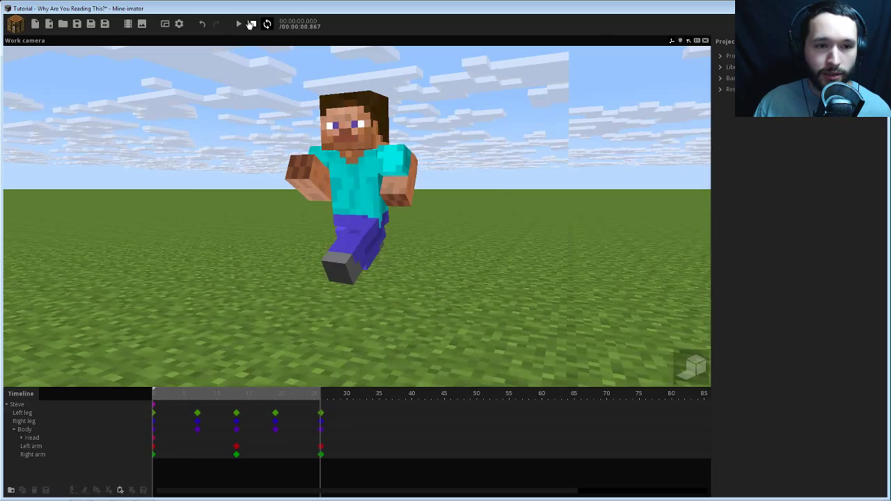
click(239, 25)
drag(437, 203, 506, 217)
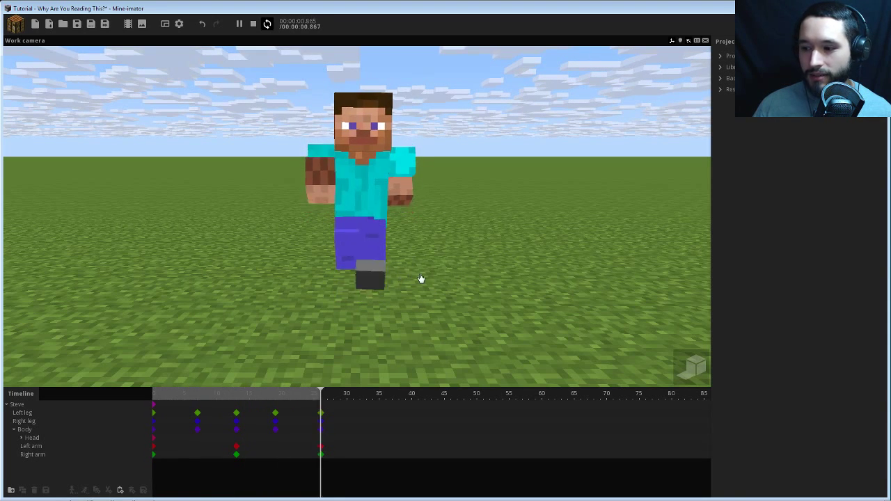
key(space)
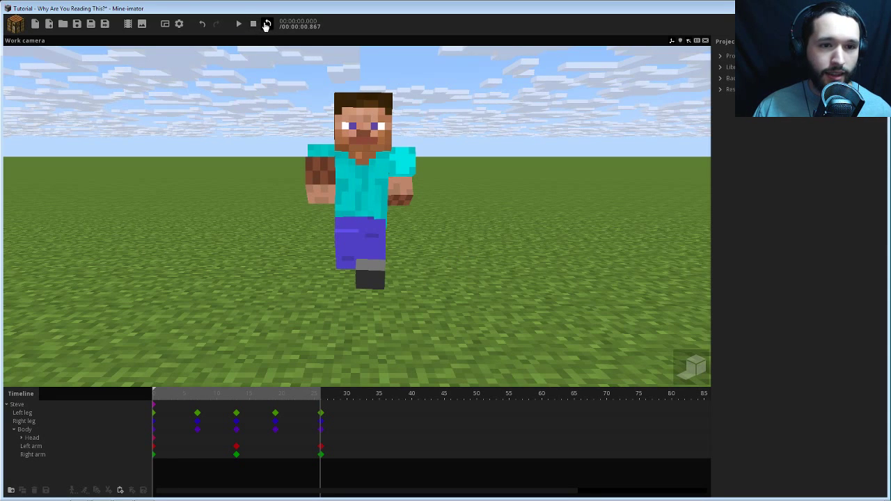
- Turn off looping, clear the playback region and view the frame 0 running pose from the side
click(213, 397)
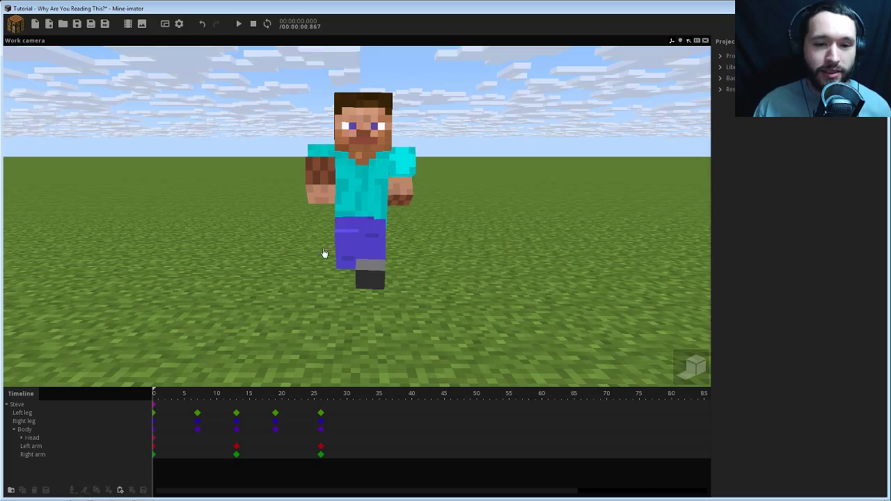
middle_drag(324, 253, 417, 223)
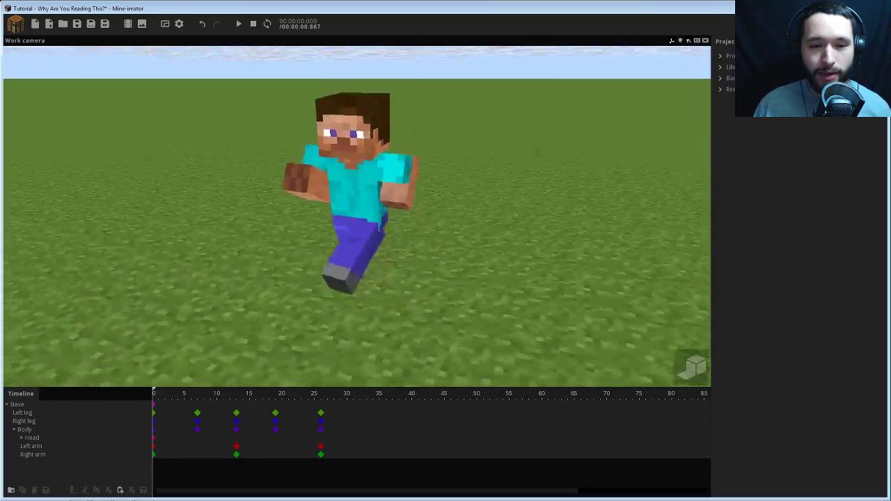
drag(418, 222, 338, 205)
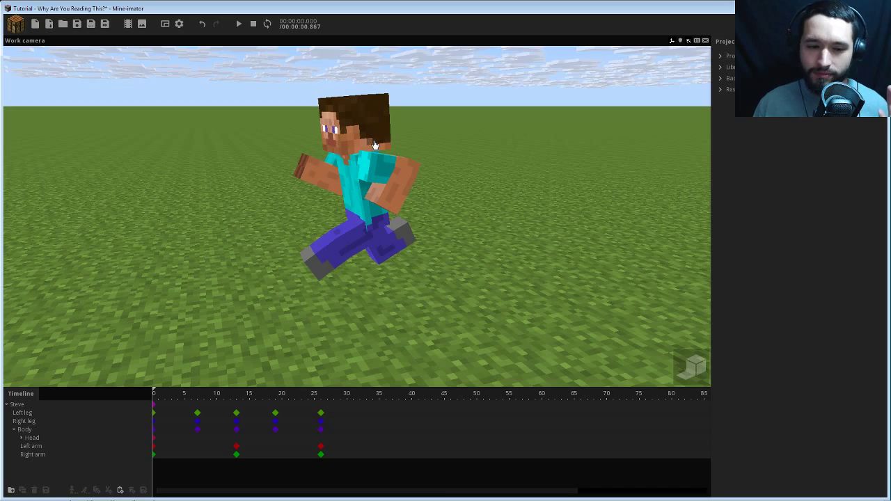
right_drag(402, 194, 397, 164)
scroll(402, 194, up, 1)
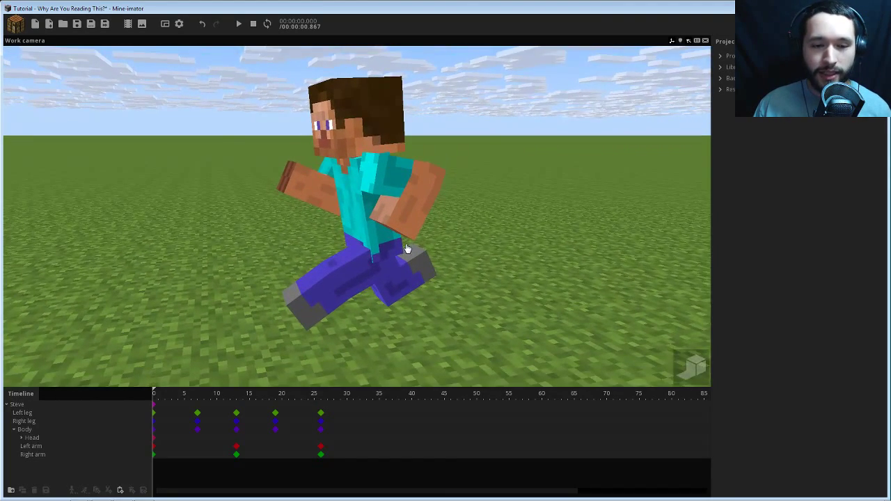
- View the running pose from the side and front and compare the body's keyframe rotations at frames 0 and 13
drag(268, 267, 463, 240)
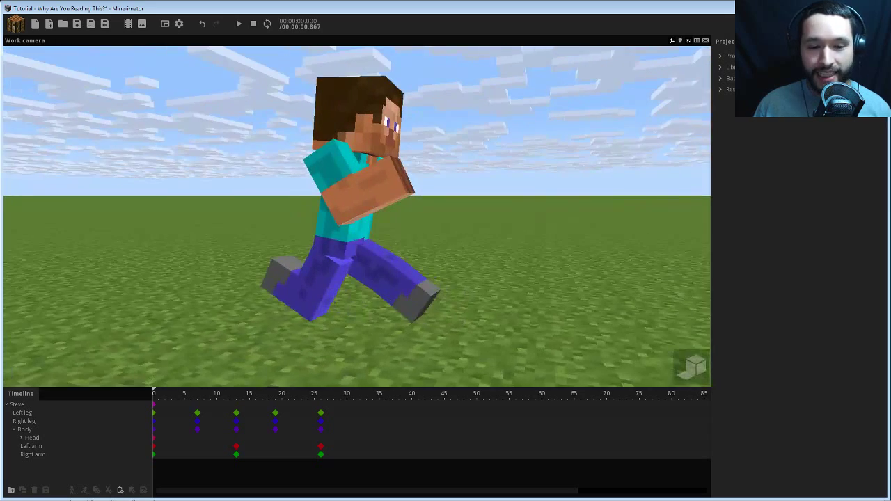
right_drag(261, 271, 285, 275)
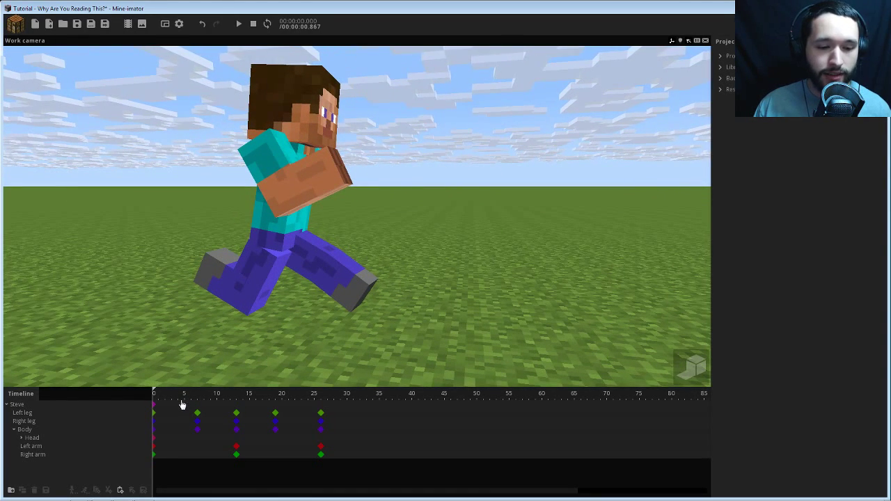
drag(182, 405, 149, 403)
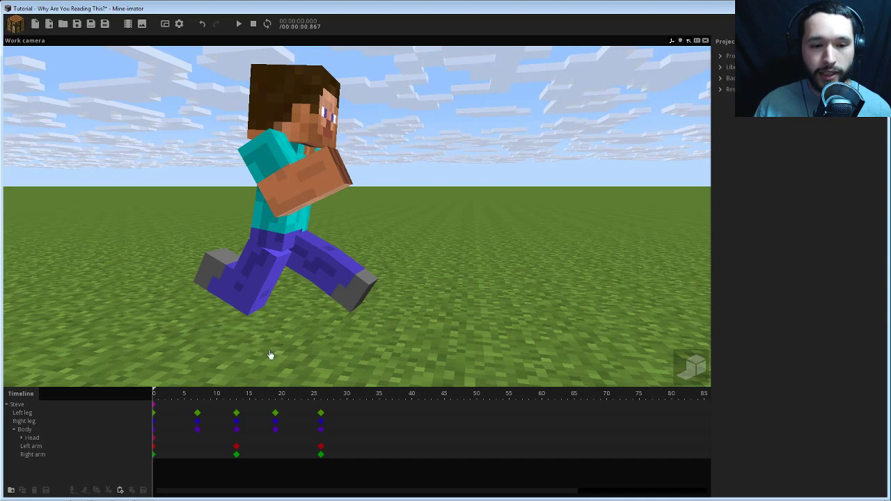
drag(389, 283, 385, 284)
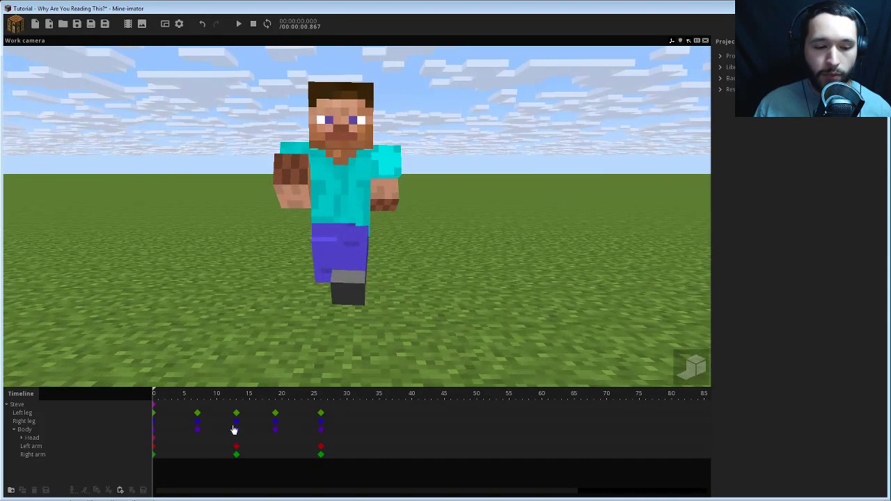
click(155, 430)
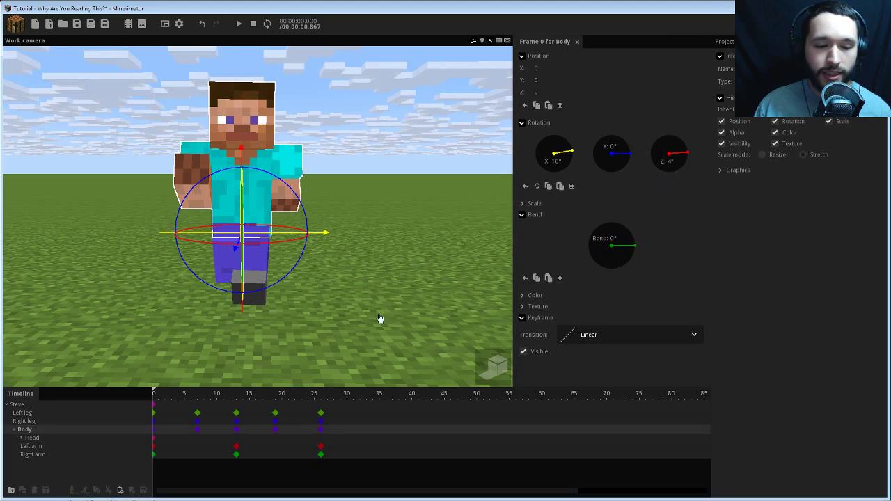
click(238, 432)
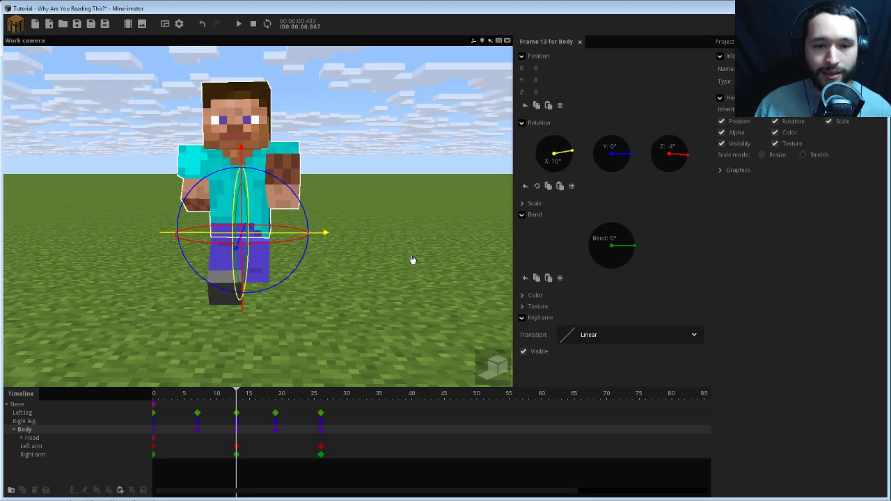
- Inspect the right leg and both arms at frame 0 from the front and from a low angle
click(152, 421)
right_drag(351, 293, 376, 293)
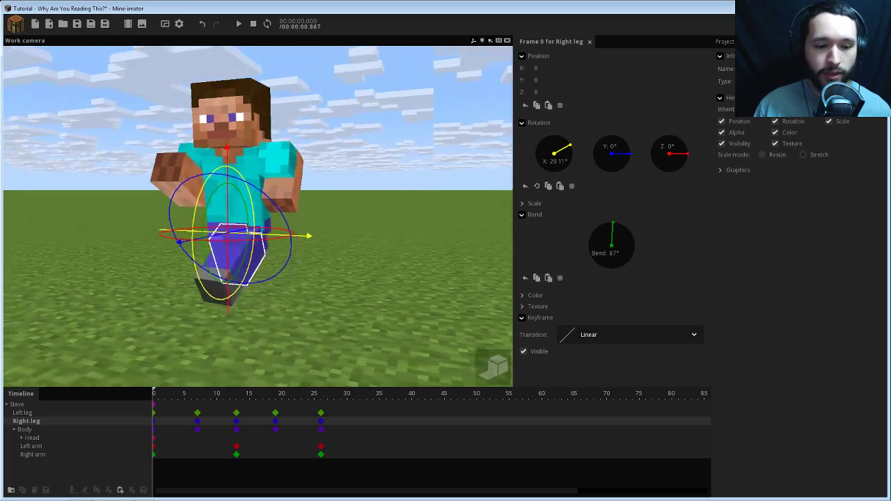
drag(376, 293, 358, 284)
drag(146, 396, 128, 403)
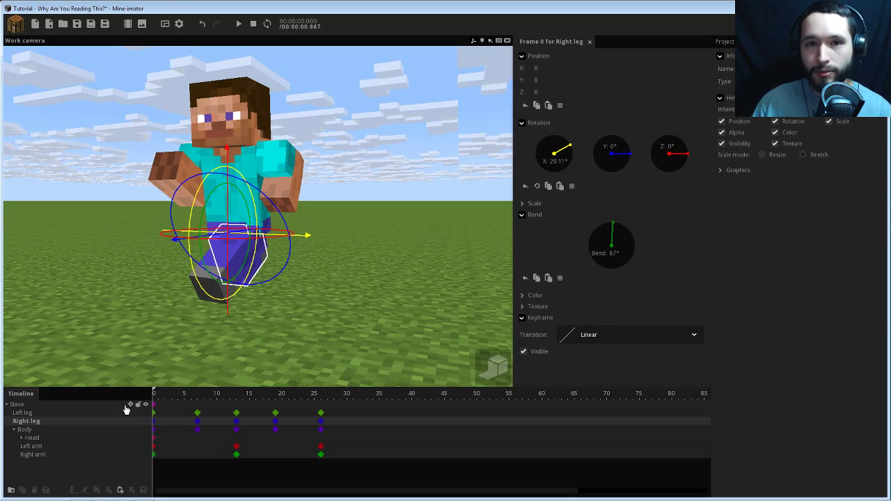
right_drag(358, 282, 323, 276)
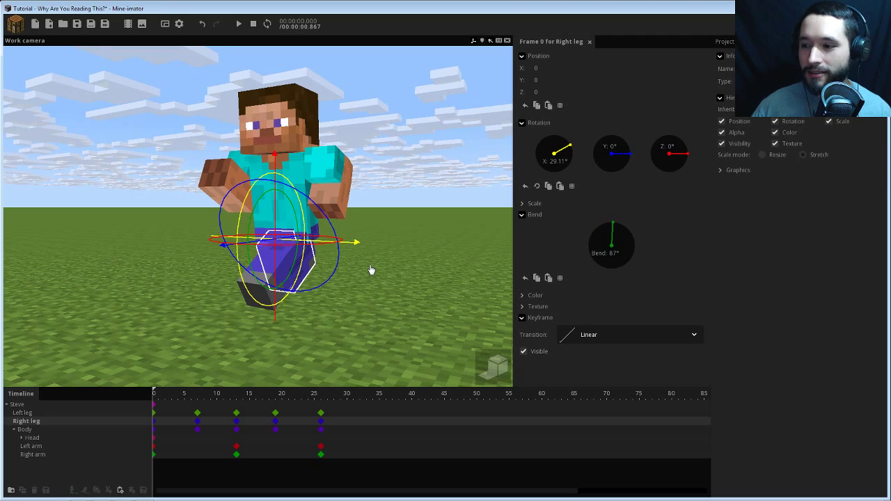
drag(374, 177, 355, 202)
scroll(374, 203, up, 3)
right_drag(372, 187, 373, 179)
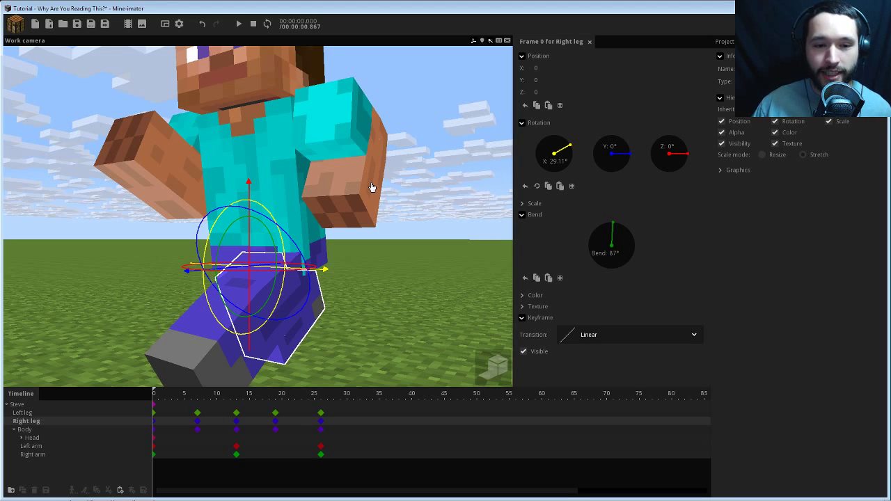
drag(370, 186, 401, 199)
drag(352, 185, 345, 194)
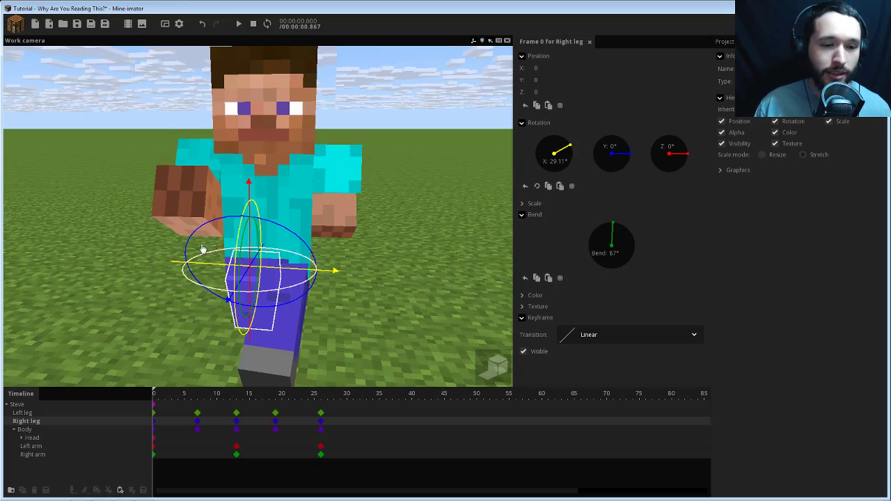
- At frame 0, angle the right arm inward with a Y rotation of about -16.45° and a Z rotation of about 21°
click(196, 161)
drag(303, 151, 313, 267)
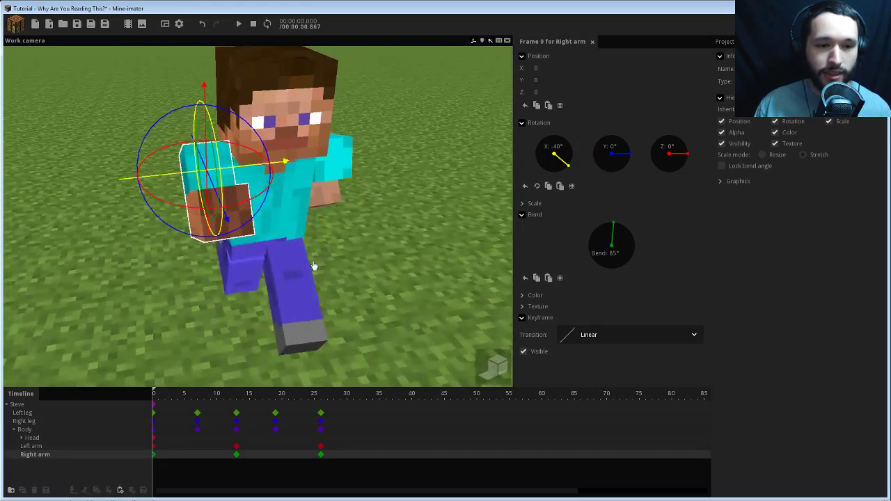
drag(331, 228, 241, 197)
drag(241, 121, 257, 135)
drag(341, 170, 235, 150)
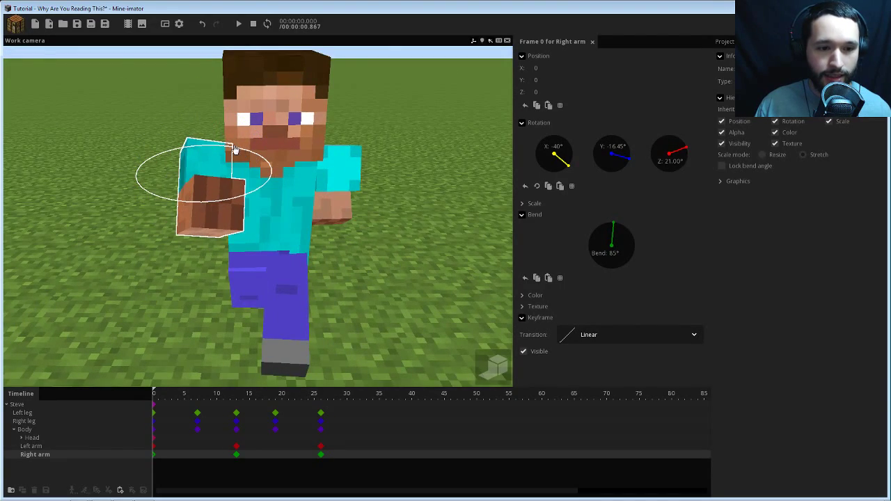
drag(297, 179, 252, 195)
- At frame 0, turn the left arm slightly to a Z rotation of about 3.79°
click(317, 203)
drag(420, 181, 476, 155)
drag(354, 185, 451, 134)
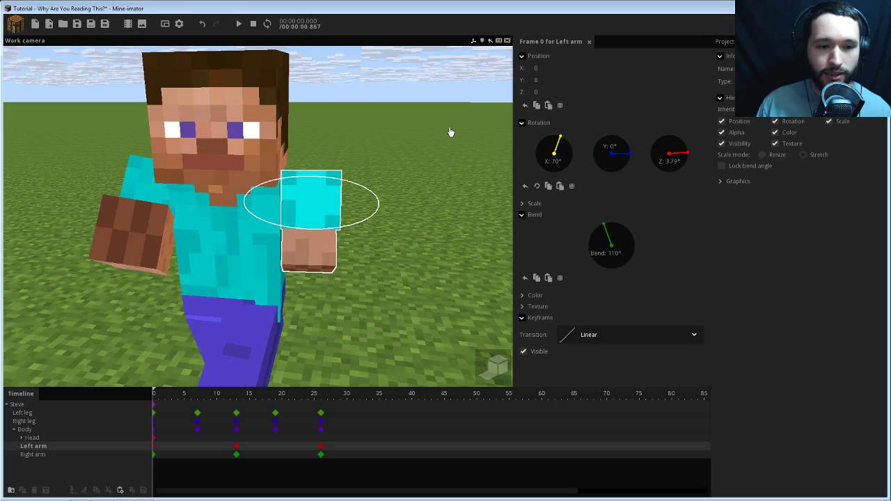
drag(438, 164, 288, 251)
middle_drag(245, 241, 233, 265)
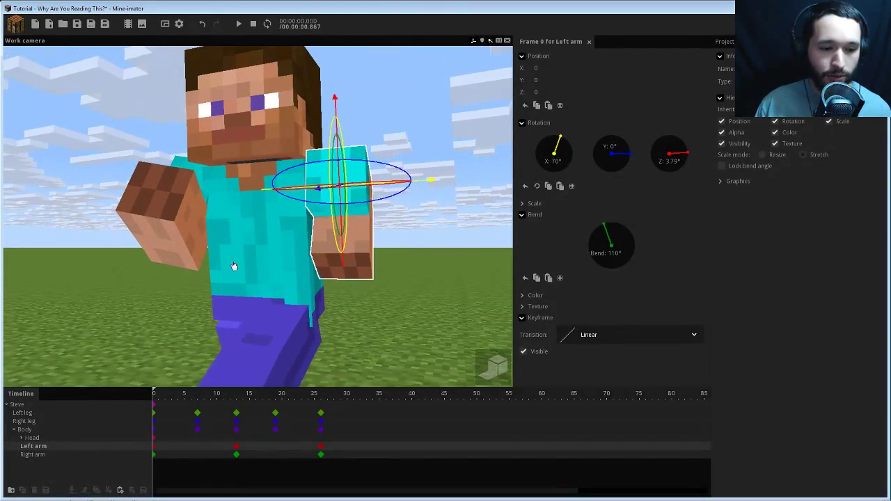
- At frame 13, angle the left arm with a Y rotation of about 14.76° and turn it inward about Z
click(238, 395)
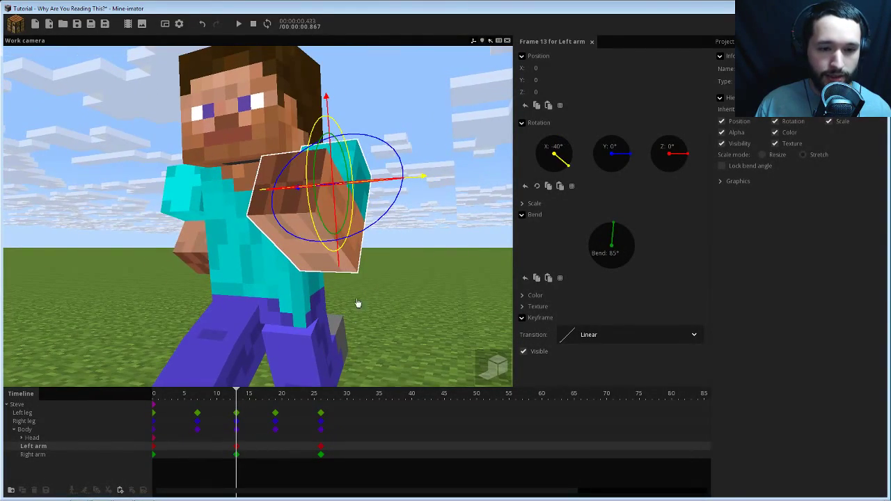
drag(402, 248, 406, 255)
scroll(406, 255, down, 3)
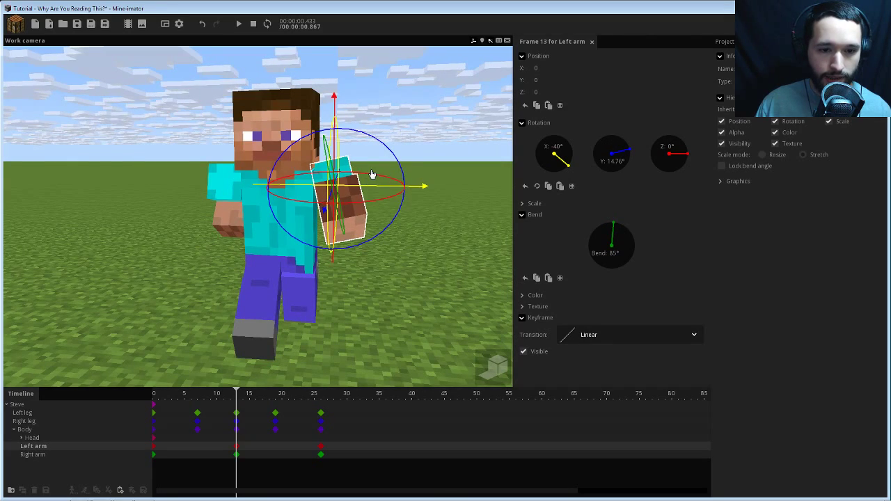
drag(371, 176, 428, 222)
- At frame 13, turn the right arm slightly about its Z axis and save the project
click(219, 196)
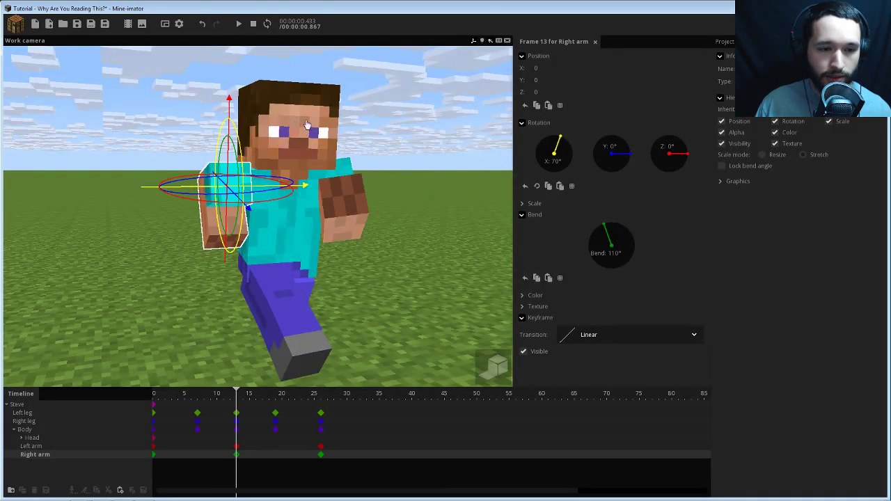
drag(307, 126, 299, 182)
drag(184, 167, 63, 77)
click(77, 25)
- Deselect the arm and review the frame 13 arm pose from the front, at an angle and from the side
drag(390, 147, 473, 162)
click(420, 213)
mouse_move(419, 213)
mouse_down()
mouse_move(466, 222)
mouse_move(472, 198)
mouse_move(417, 211)
mouse_move(436, 209)
mouse_up()
scroll(436, 208, down, 3)
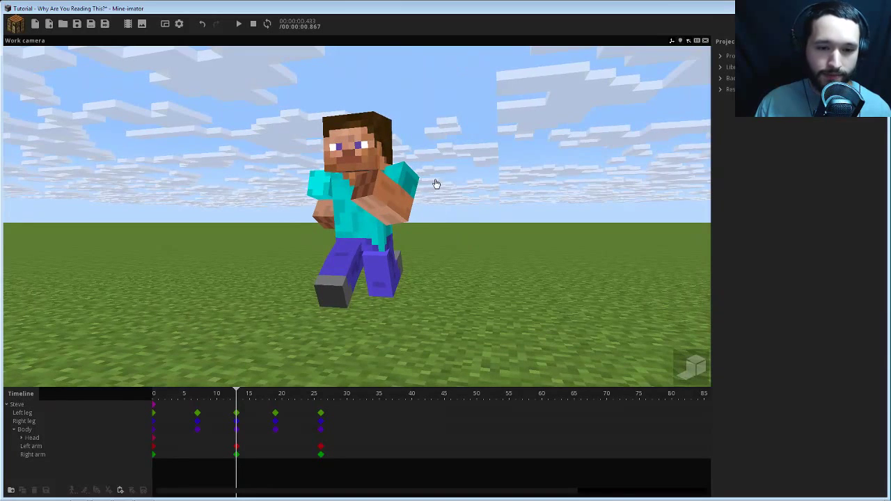
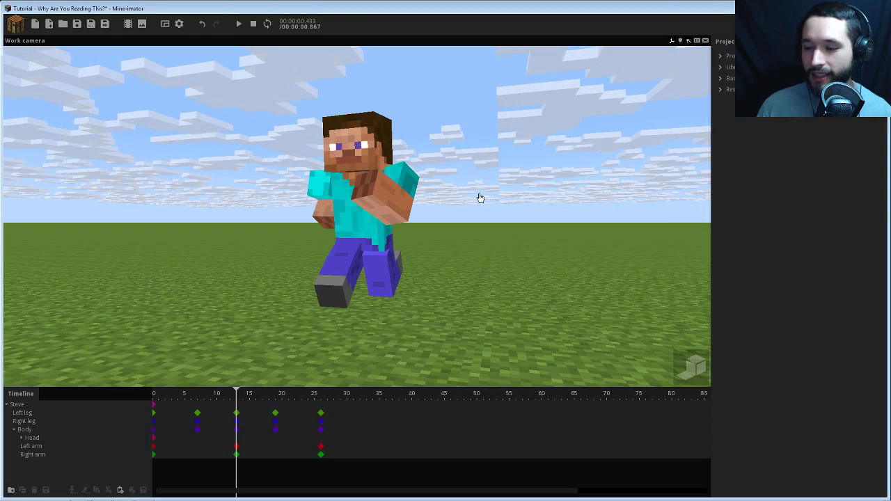
right_drag(481, 193, 432, 188)
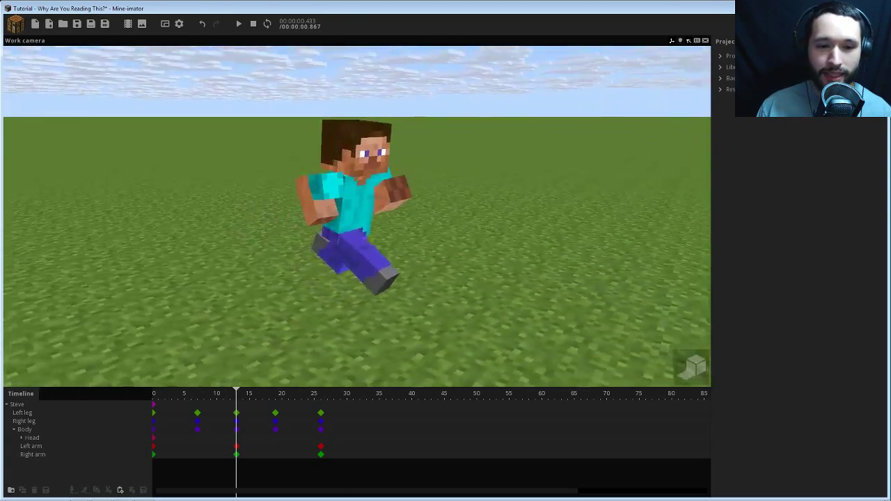
mouse_move(490, 173)
right_down()
mouse_move(480, 175)
mouse_move(490, 173)
right_up()
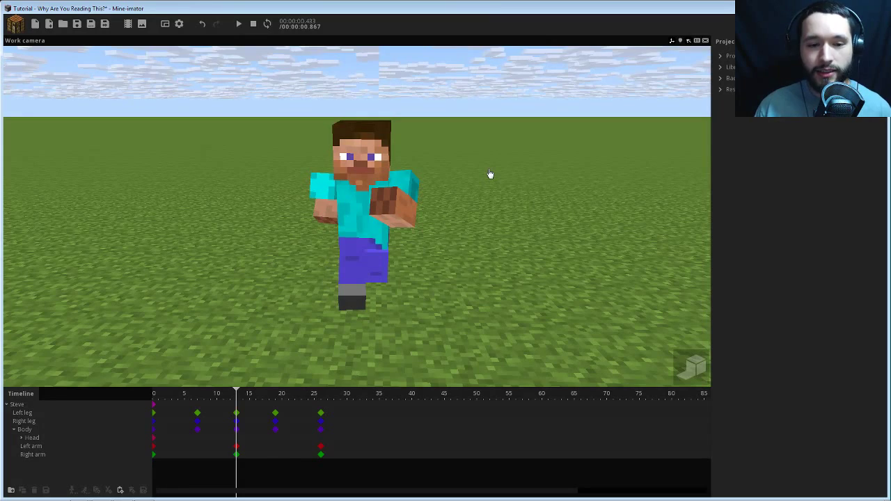
drag(427, 199, 461, 205)
scroll(439, 209, up, 3)
mouse_move(448, 217)
right_down()
mouse_move(461, 212)
mouse_move(455, 206)
right_up()
scroll(448, 217, up, 2)
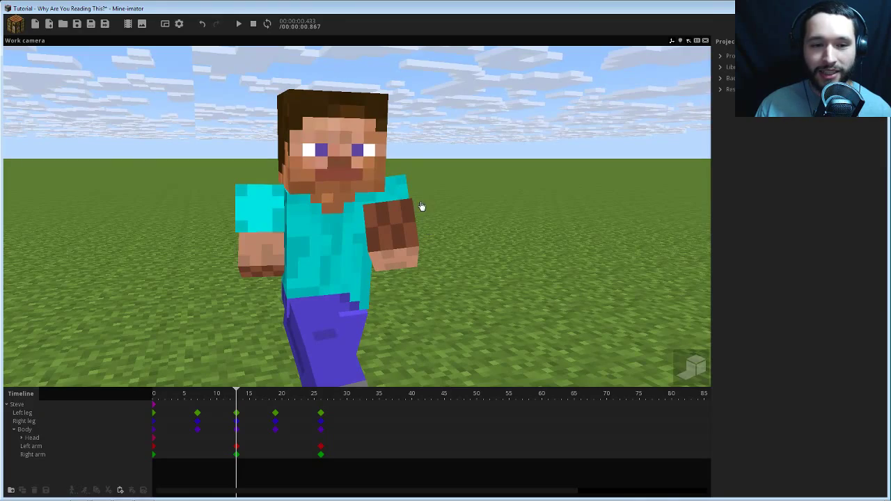
drag(422, 206, 418, 226)
right_drag(434, 199, 426, 210)
drag(418, 220, 464, 200)
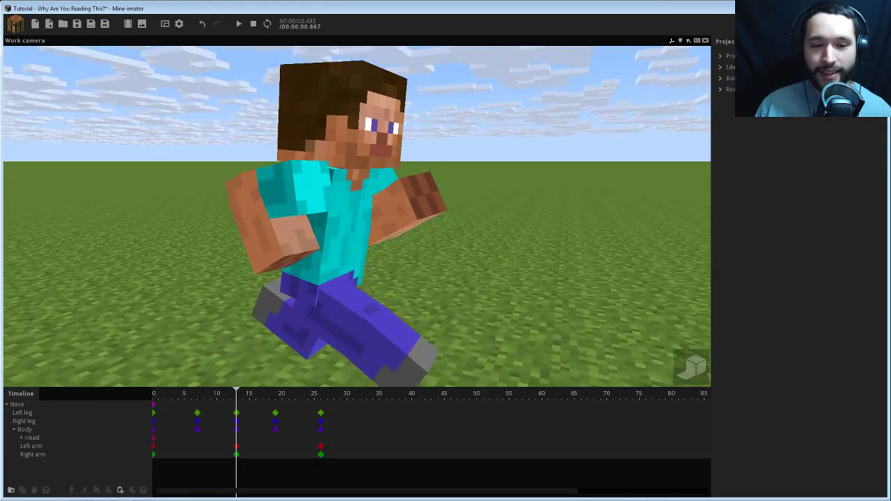
drag(431, 224, 397, 199)
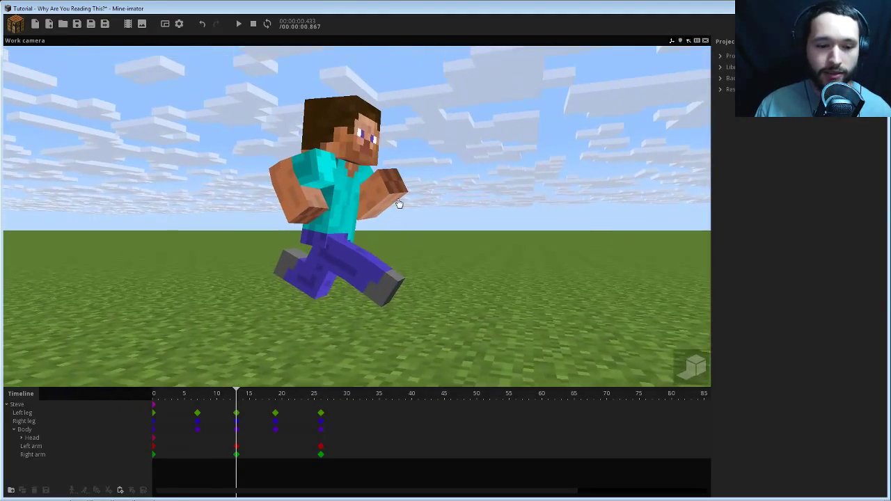
- Replace the left and right arm keyframes at frame 26 with copies of their frame 0 keyframes
drag(303, 396, 322, 400)
drag(376, 188, 412, 365)
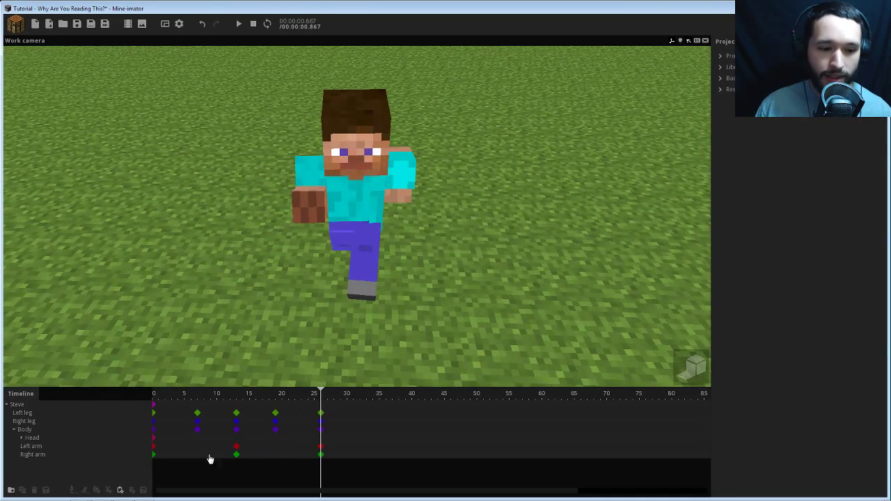
click(321, 446)
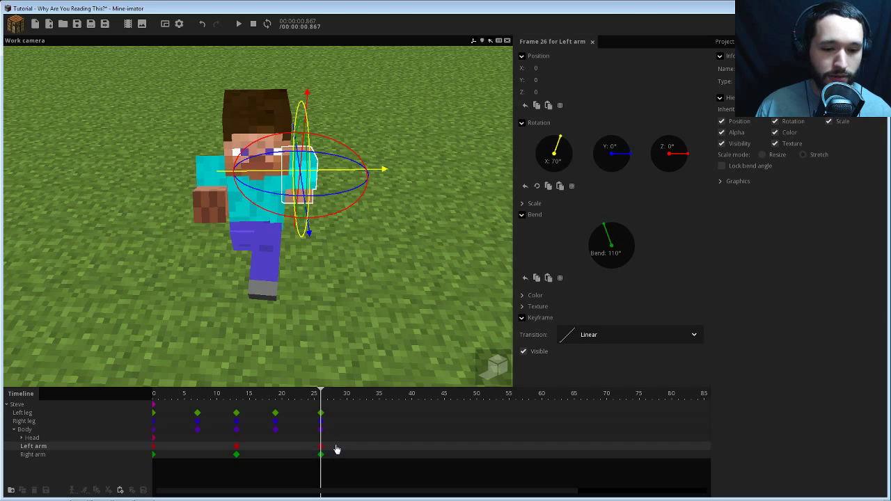
shift+click(320, 454)
mouse_move(320, 468)
mouse_down()
mouse_move(154, 455)
mouse_move(320, 451)
mouse_up()
mouse_move(308, 397)
mouse_down()
mouse_move(139, 400)
mouse_move(313, 395)
mouse_up()
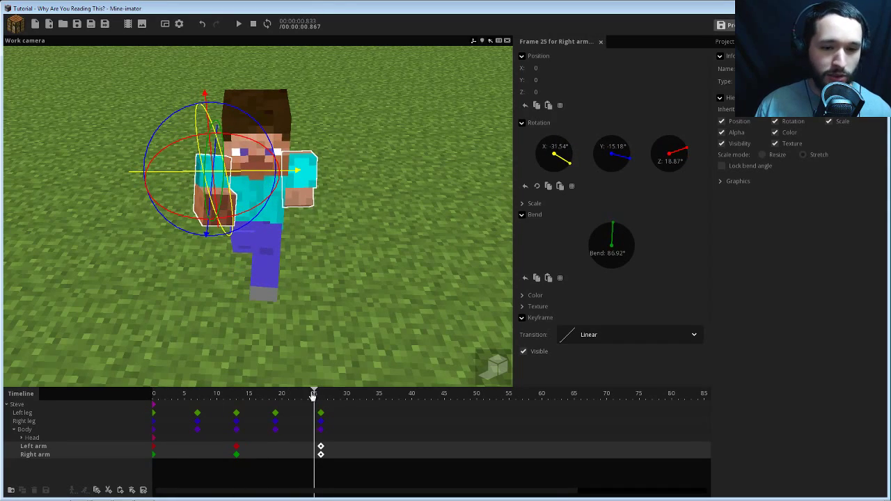
- Play the end of the run and inspect the body's pose at frame 26 from the front and side
drag(345, 289, 348, 277)
click(348, 275)
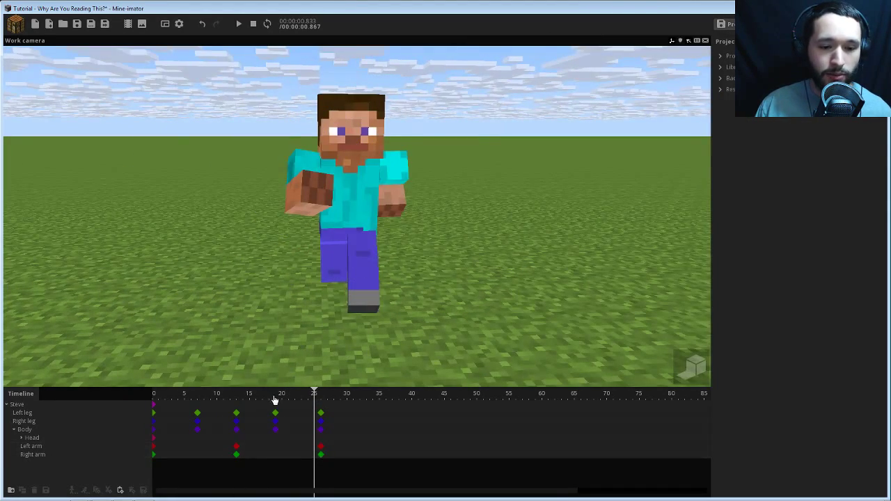
key(space)
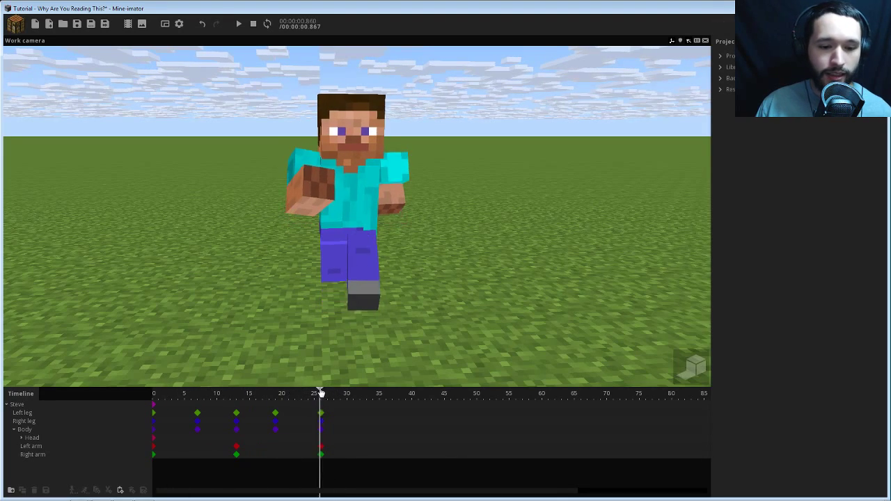
middle_drag(362, 298, 335, 252)
click(356, 229)
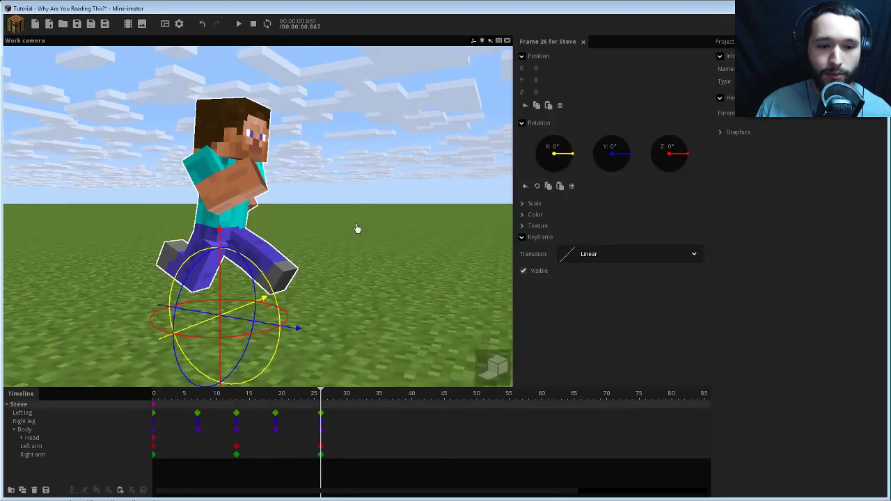
middle_drag(278, 235, 215, 211)
click(216, 211)
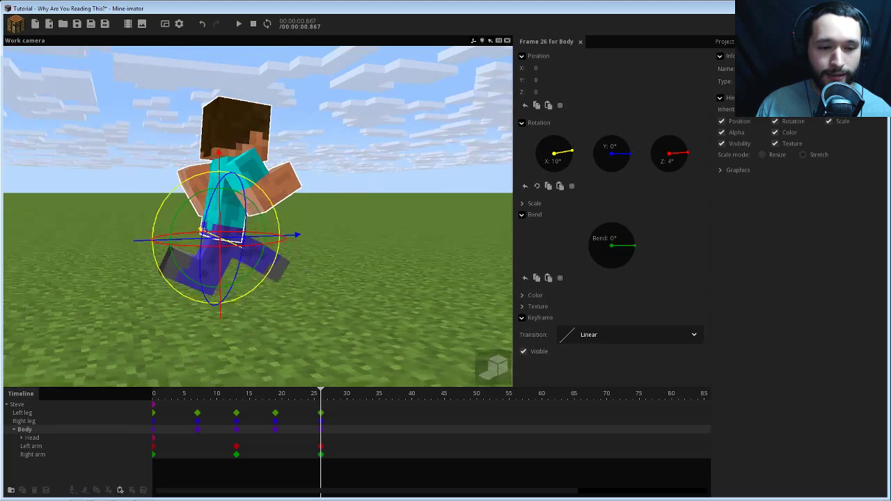
drag(216, 211, 236, 207)
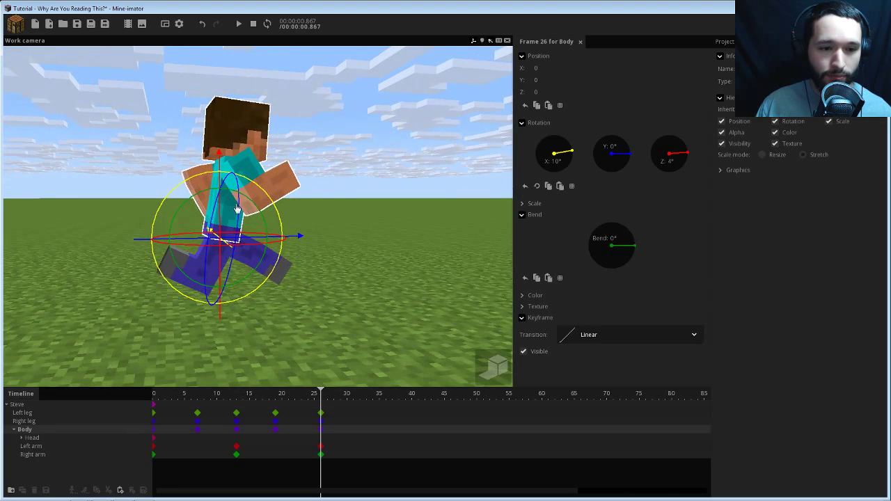
- Set the body's bend to -3° at its frame 13 keyframe
click(237, 393)
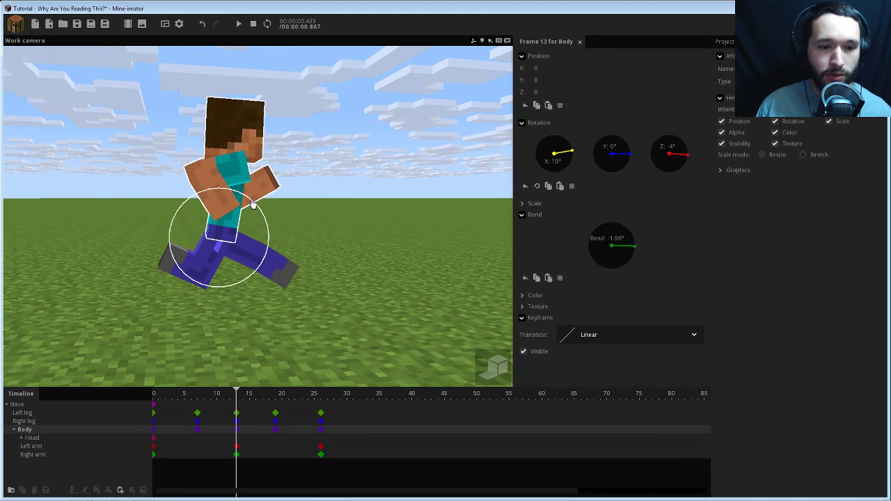
drag(252, 205, 254, 206)
drag(305, 204, 272, 205)
scroll(303, 205, up, 4)
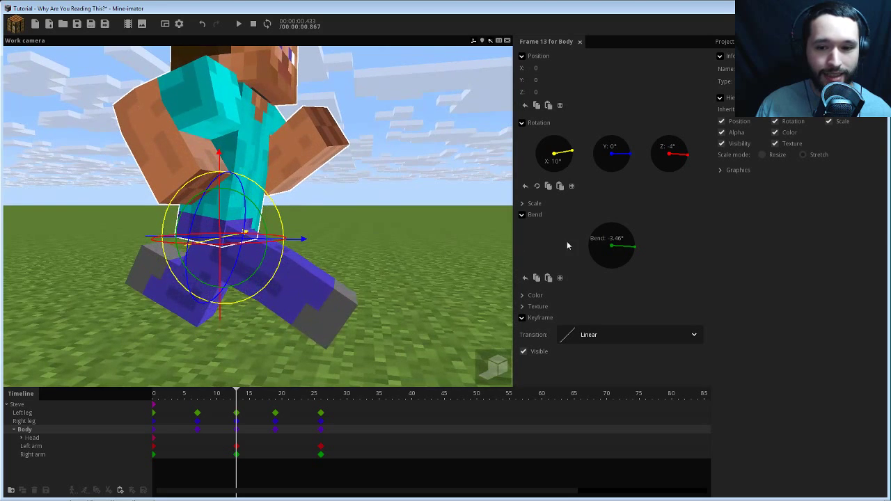
click(615, 238)
text(-3)
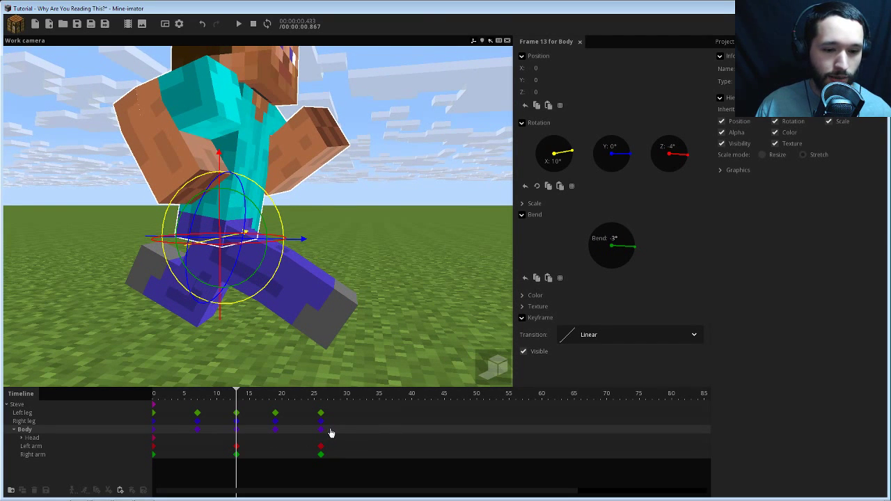
- Apply a -3° bend to all of the body's keyframes from frame 0 to frame 26
drag(333, 433, 143, 432)
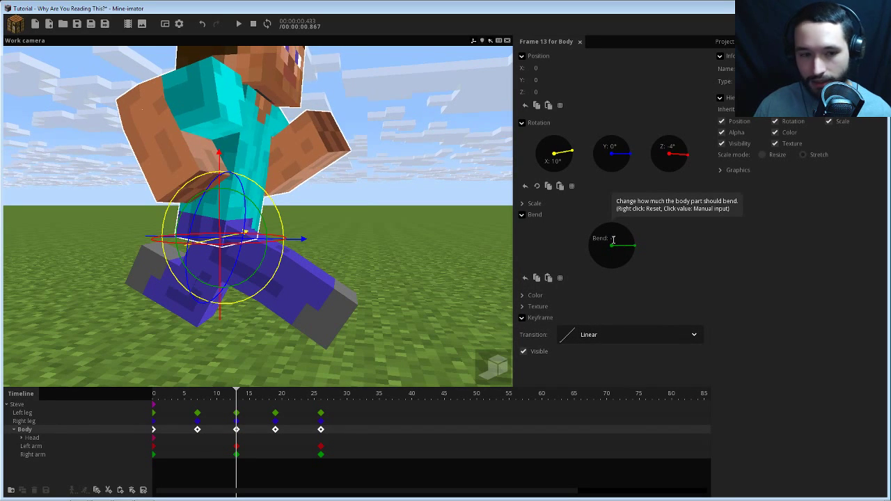
drag(199, 398, 151, 391)
drag(353, 260, 356, 284)
scroll(355, 259, down, 2)
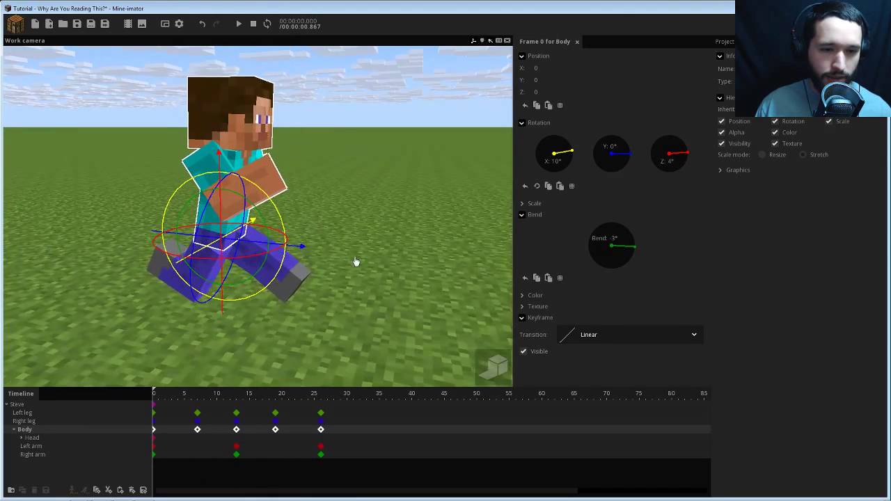
- Reset the body's bend to 0° at its frame 7 and frame 19 keyframes
click(199, 446)
click(198, 430)
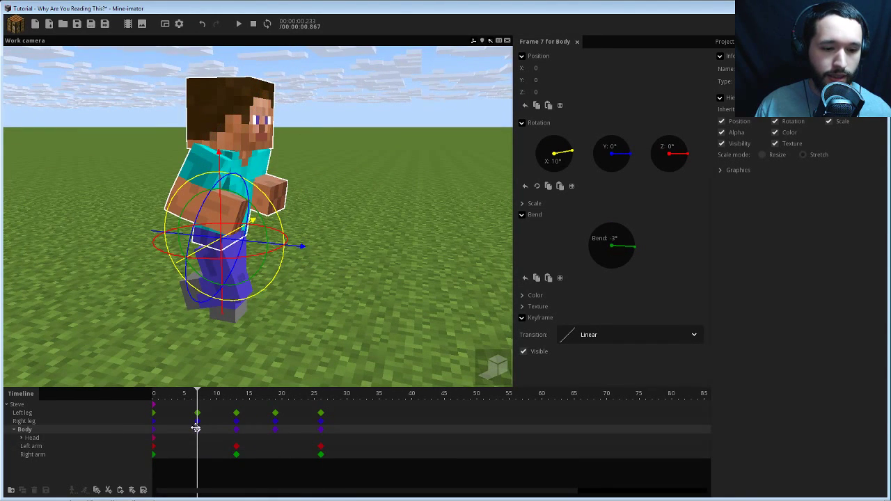
drag(590, 275, 586, 270)
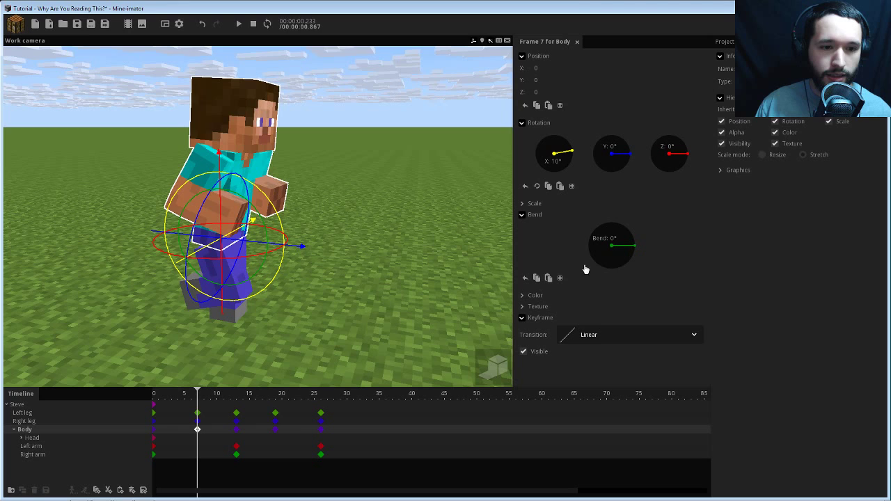
click(275, 430)
drag(624, 247, 627, 245)
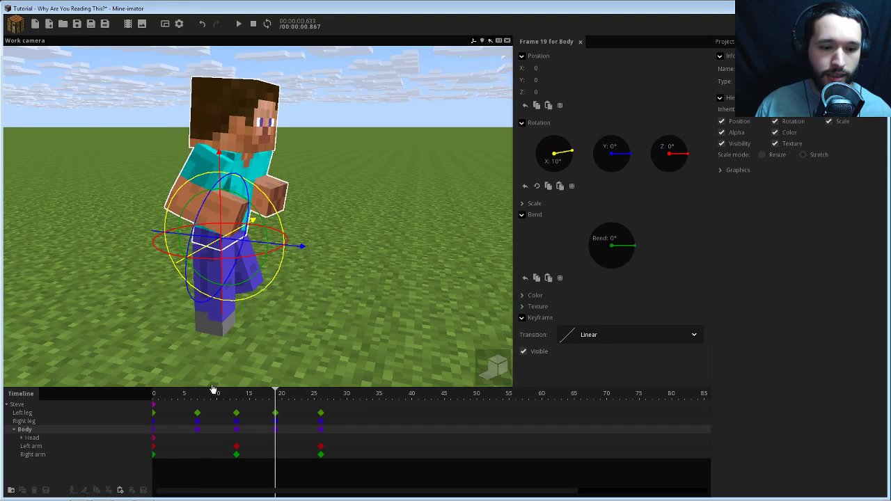
- Loop playback over frames 0 to 26 to review the run cycle from the character's side
drag(211, 399, 112, 397)
drag(322, 399, 153, 399)
click(239, 25)
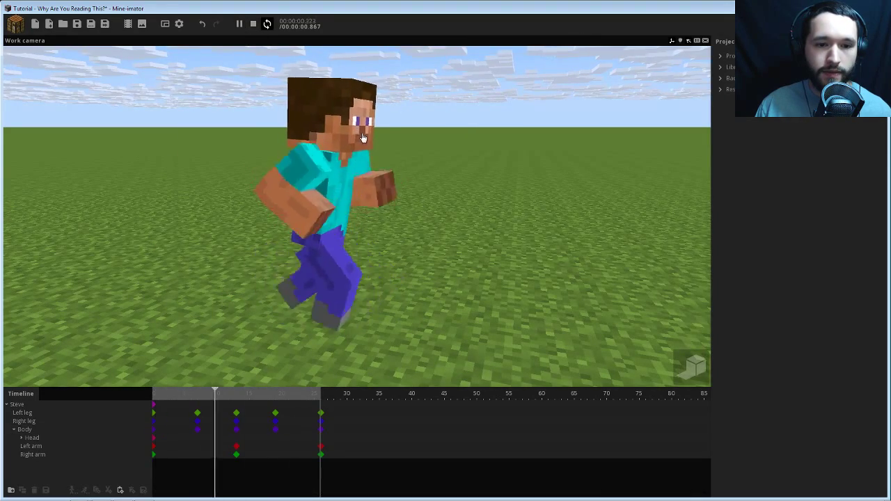
mouse_move(490, 233)
mouse_down()
mouse_move(561, 202)
mouse_move(550, 218)
mouse_move(484, 235)
mouse_move(477, 218)
mouse_move(489, 204)
mouse_move(560, 196)
mouse_move(481, 231)
mouse_up()
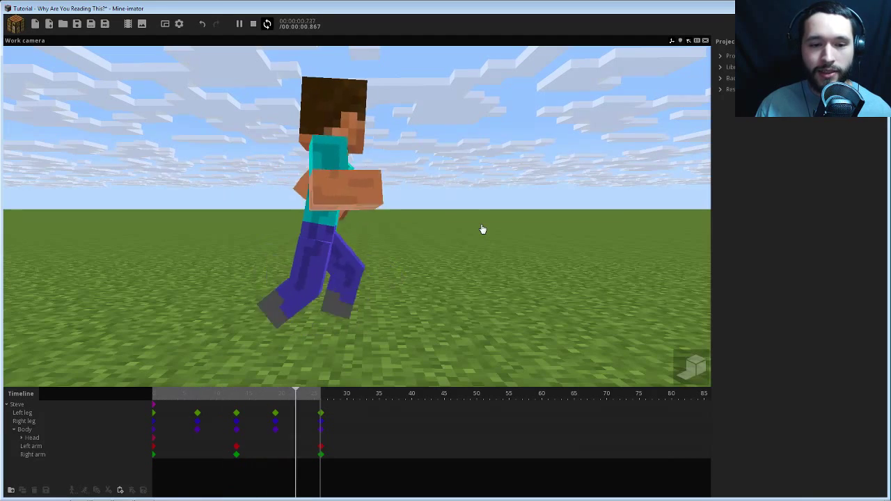
click(254, 23)
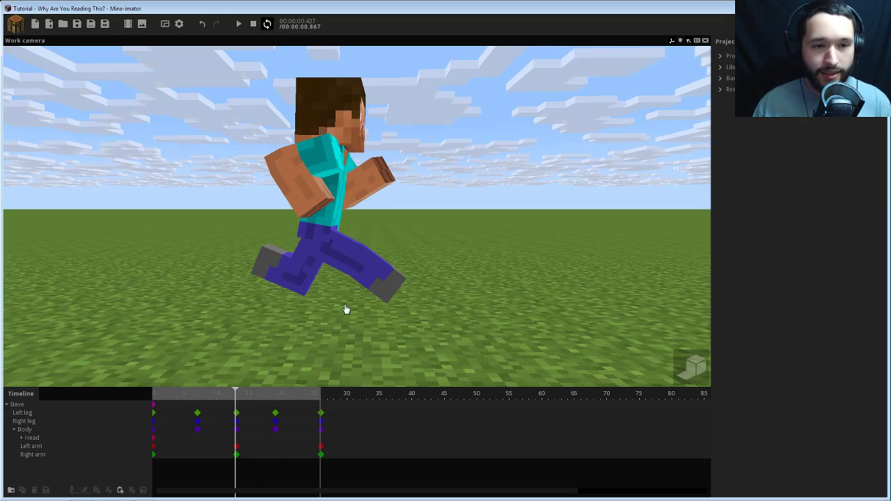
- Replay the looping run cycle and examine it from the character's opposite side
click(239, 30)
drag(423, 200, 181, 229)
right_drag(440, 216, 421, 232)
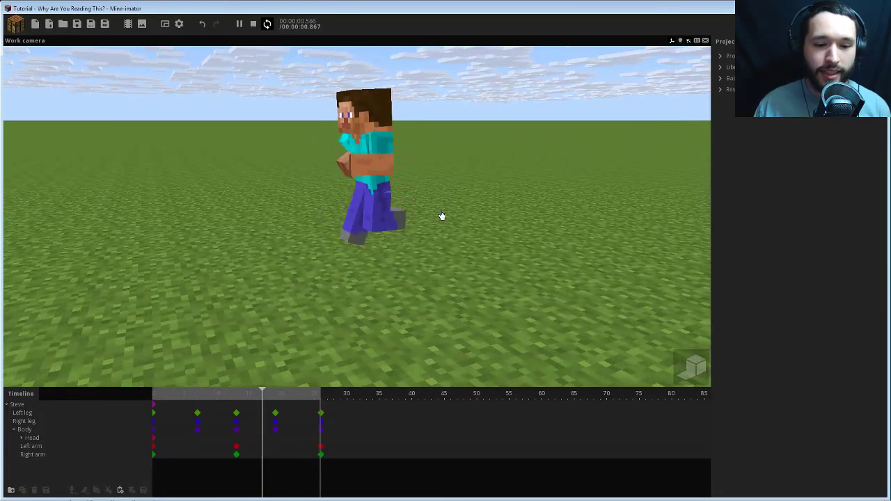
click(253, 25)
- Speed up the run by moving the leg, body and arm keyframes after frame 0 to frames 5, 10, 15 and 20
click(217, 420)
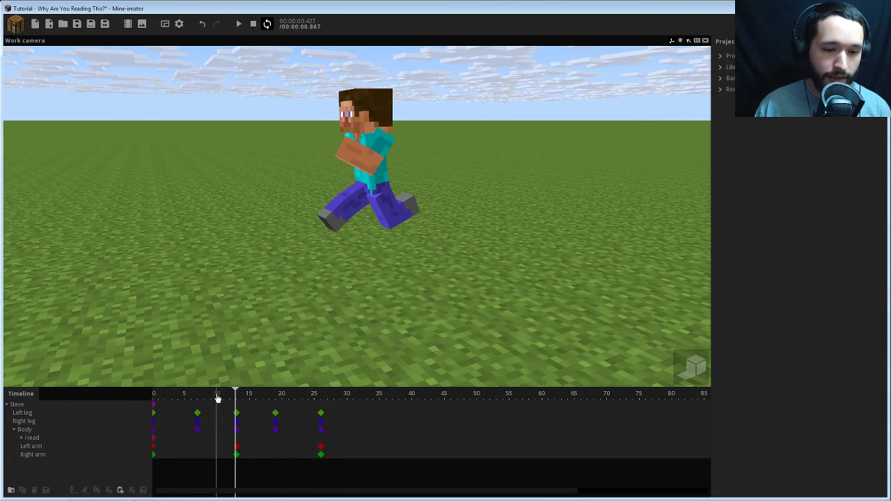
drag(189, 412, 369, 474)
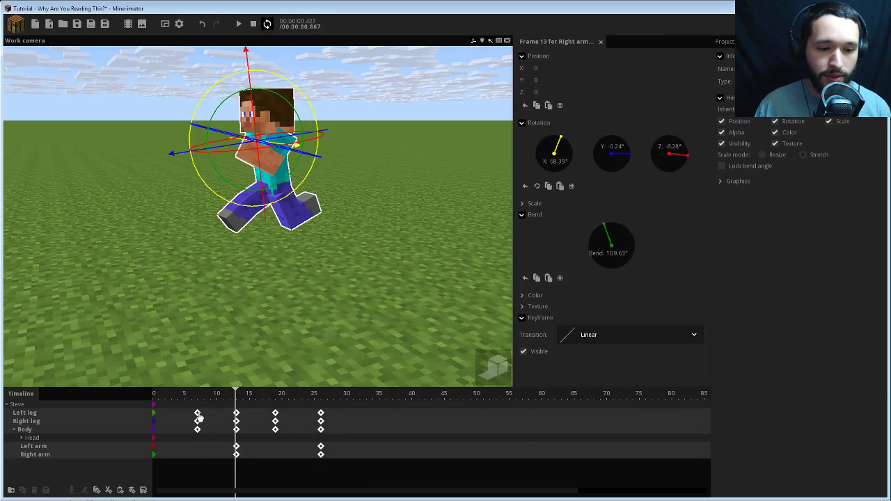
drag(198, 417, 349, 471)
click(253, 414)
drag(255, 413, 327, 469)
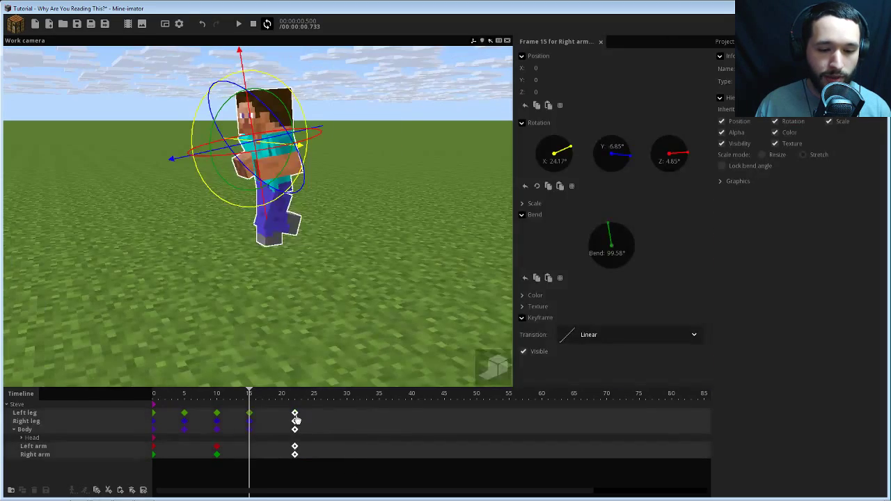
drag(295, 415, 282, 415)
- Set the playback loop to frames 0 to 20 and preview the sped-up run cycle
drag(241, 394, 145, 394)
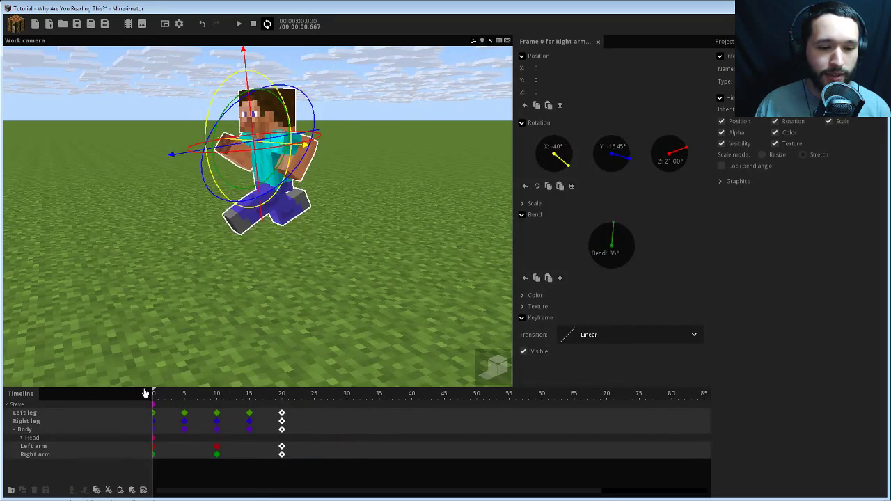
click(337, 269)
drag(422, 278, 425, 275)
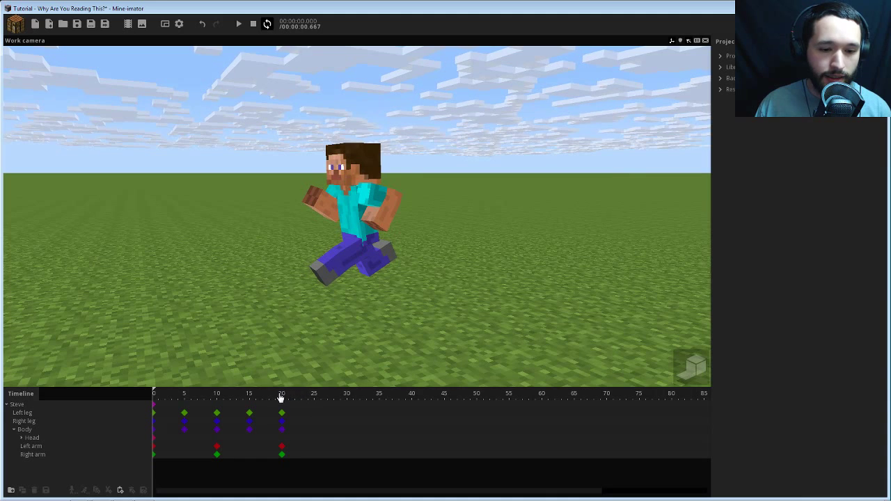
right_drag(283, 397, 118, 390)
key(space)
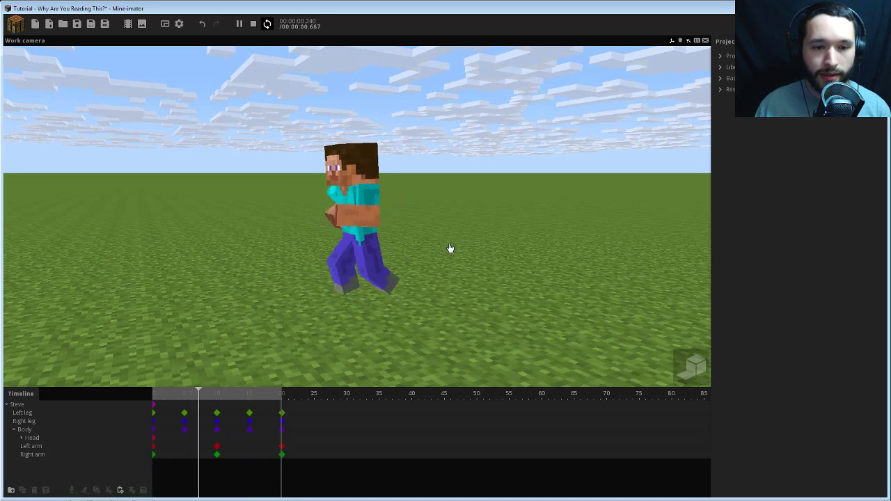
key(space)
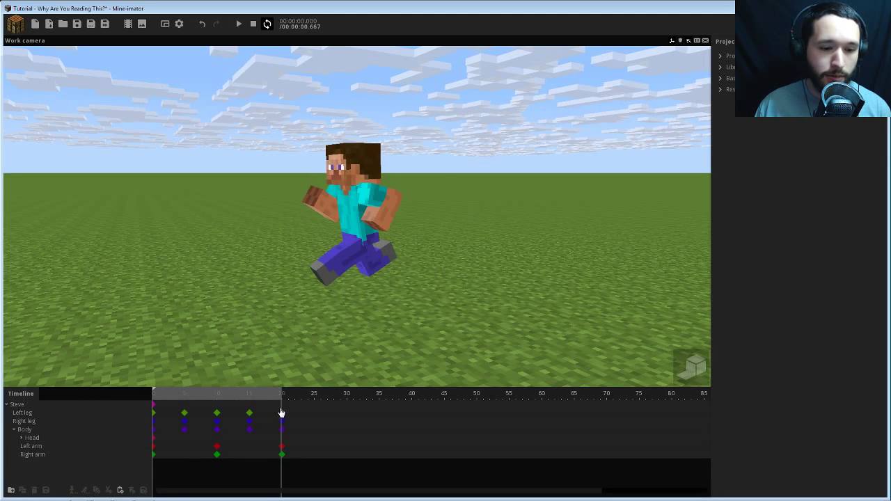
- Set the head's Z rotation to -3° at frame 0
click(155, 439)
mouse_move(387, 236)
mouse_down()
mouse_move(481, 244)
mouse_move(376, 247)
mouse_up()
scroll(362, 236, up, 3)
mouse_move(330, 299)
mouse_down()
mouse_move(397, 278)
mouse_move(330, 282)
mouse_up()
scroll(325, 298, up, 3)
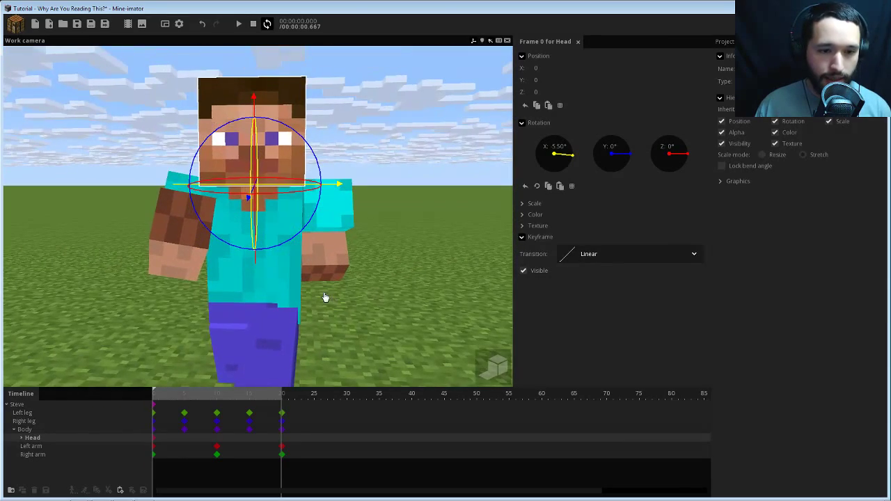
drag(156, 395, 136, 392)
mouse_move(374, 275)
mouse_down()
mouse_move(306, 274)
mouse_move(299, 261)
mouse_move(376, 240)
mouse_move(369, 270)
mouse_up()
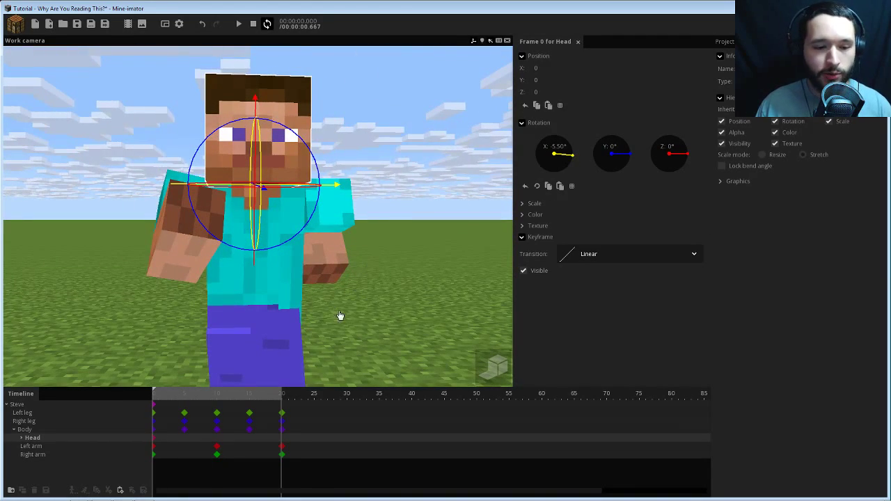
click(155, 433)
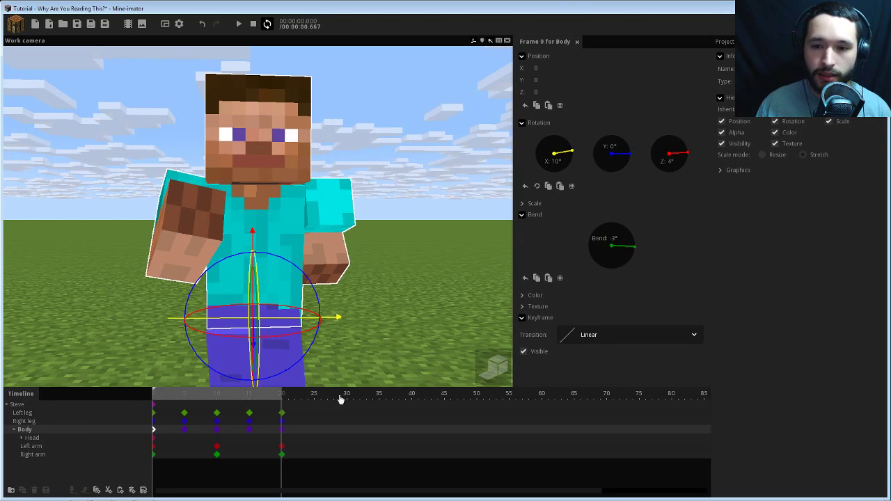
click(154, 438)
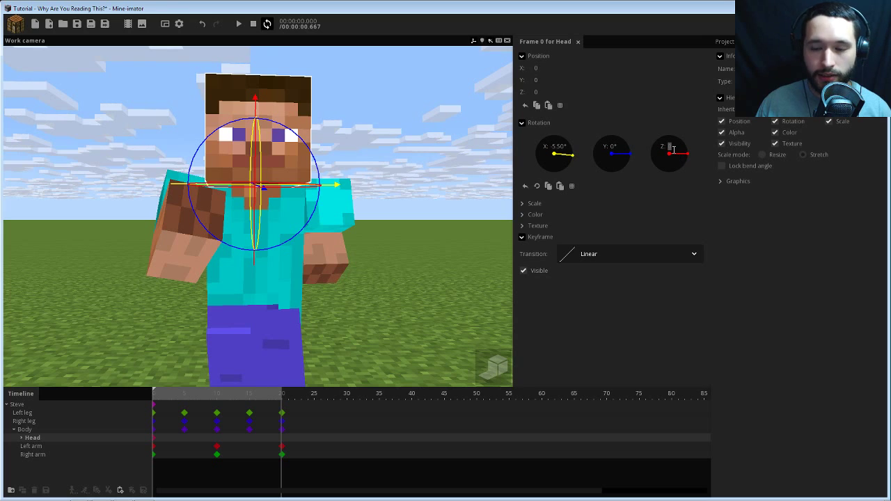
text(-3)
key(Return)
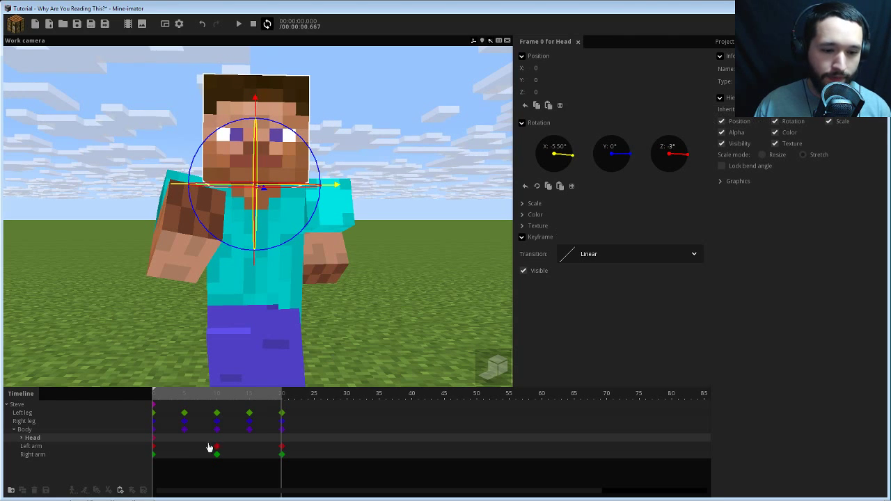
- Keyframe the head's Z rotation at 3° on frame 10 and -3° on frame 20
click(217, 443)
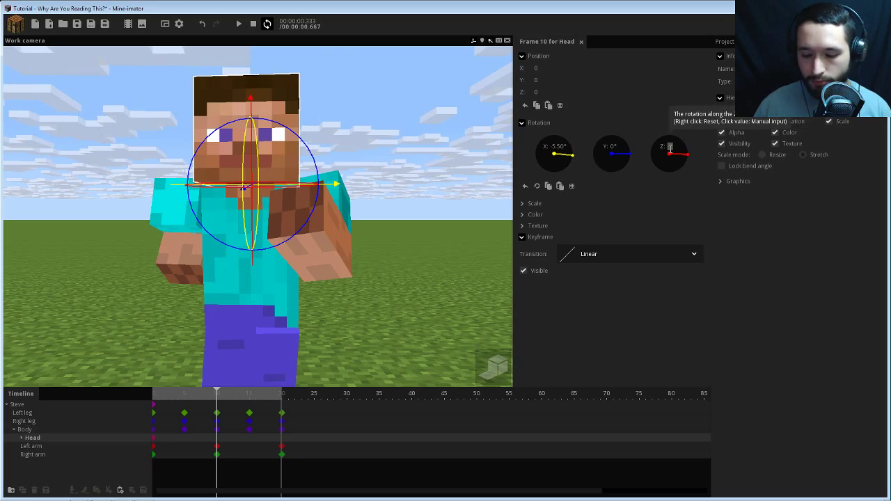
text(3)
drag(368, 256, 365, 277)
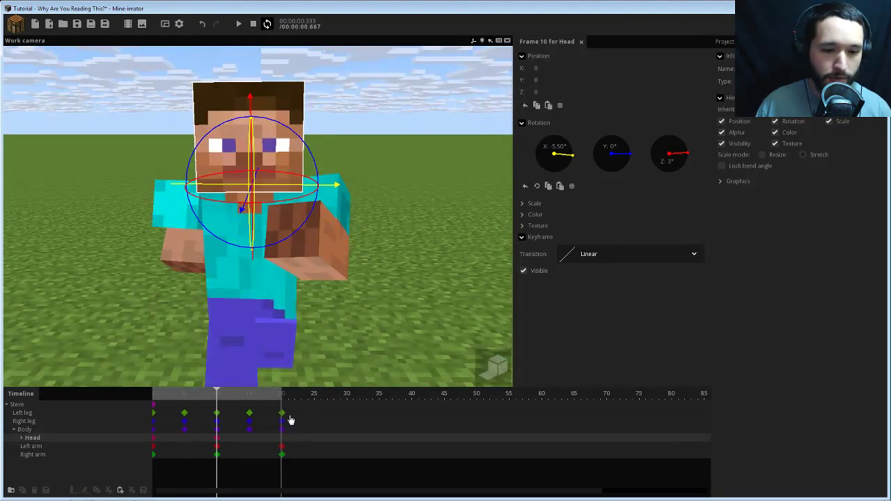
click(283, 443)
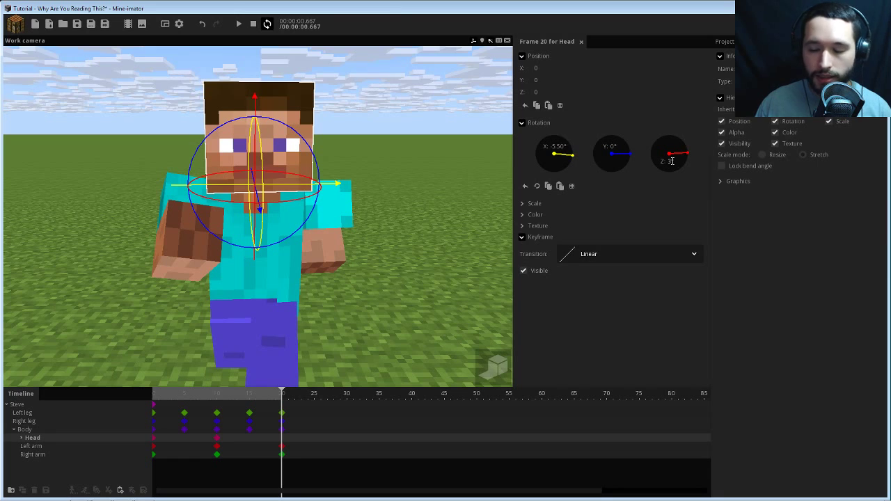
drag(672, 161, 673, 165)
text(-)
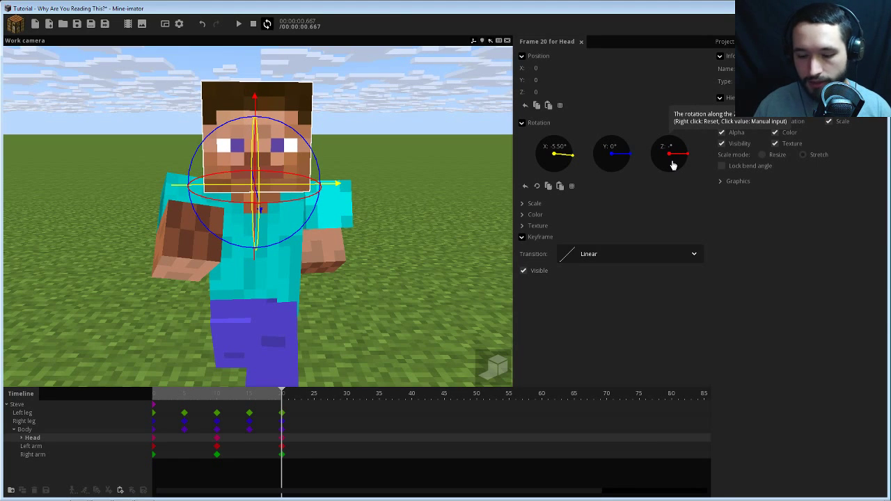
text(3)
- Add intermediate keyframes for the head at frames 5 and 15
click(250, 442)
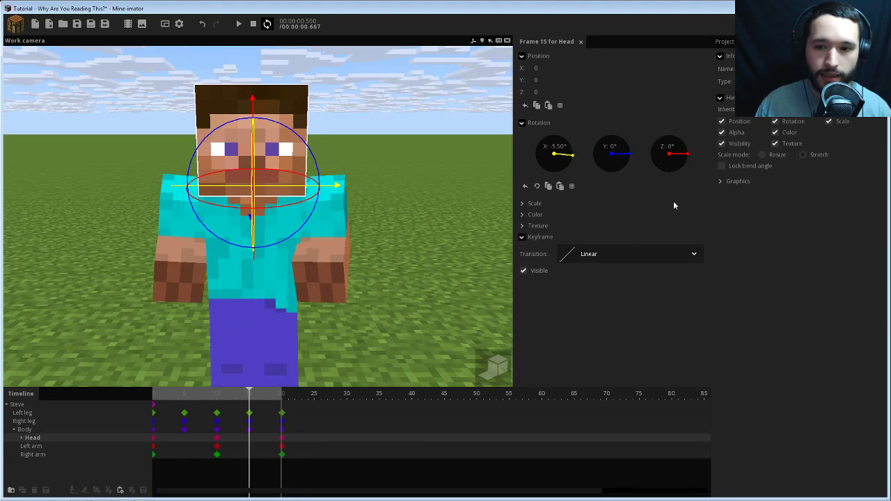
drag(195, 401, 126, 402)
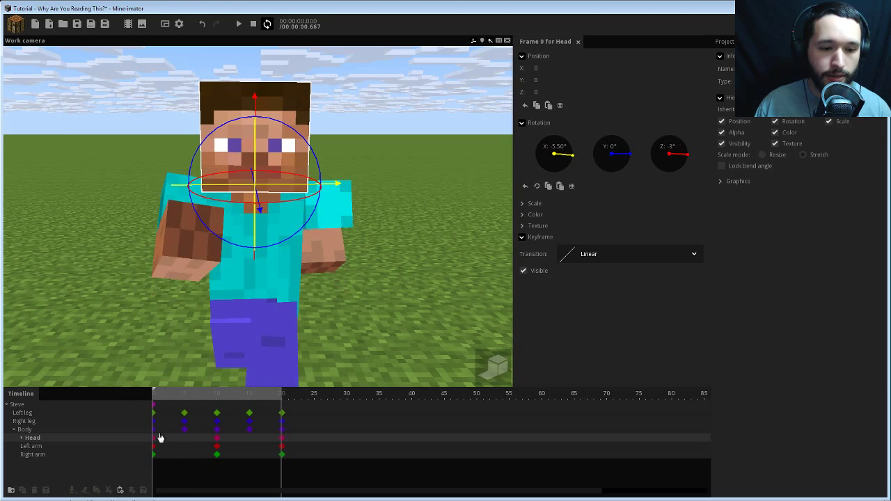
click(185, 444)
click(250, 443)
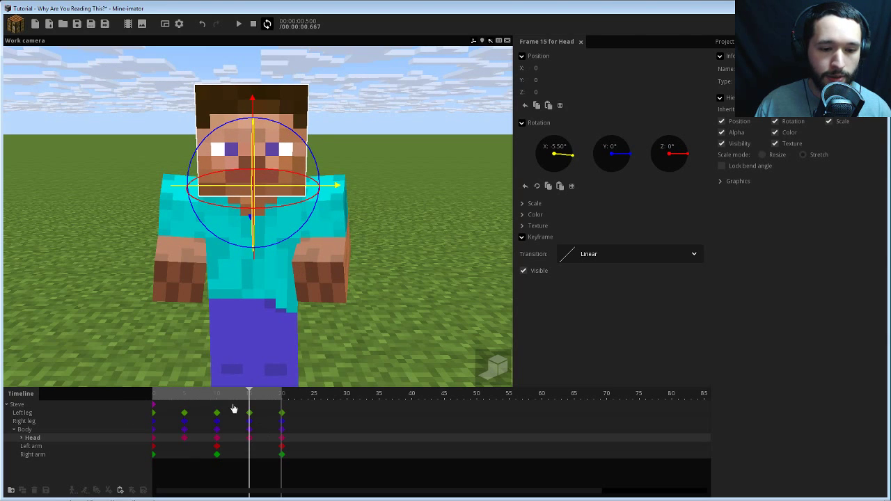
drag(234, 404, 129, 399)
- Play the looping run cycle and examine the head and body motion from the front and side
drag(414, 263, 459, 240)
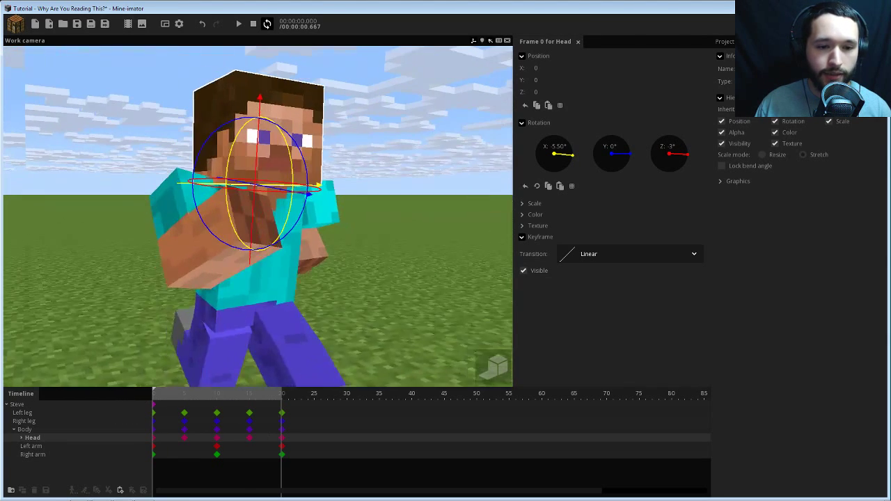
scroll(386, 247, down, 2)
click(386, 247)
drag(386, 247, 390, 255)
key(space)
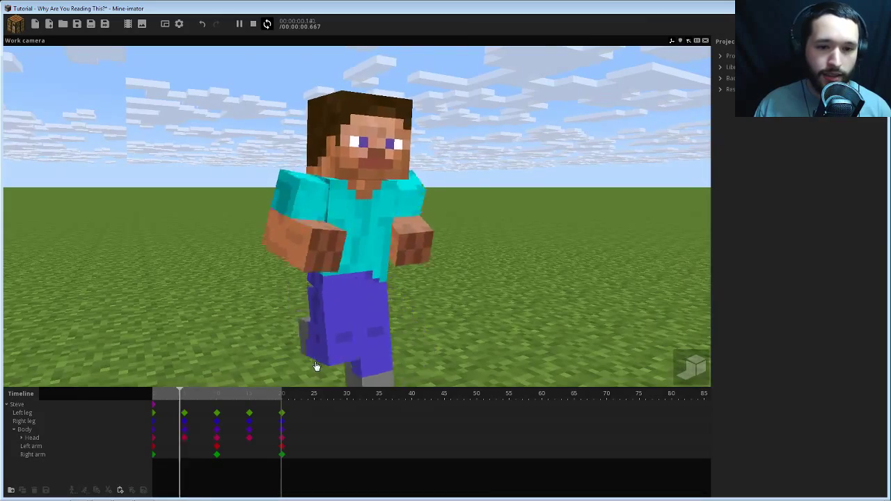
drag(446, 327, 449, 209)
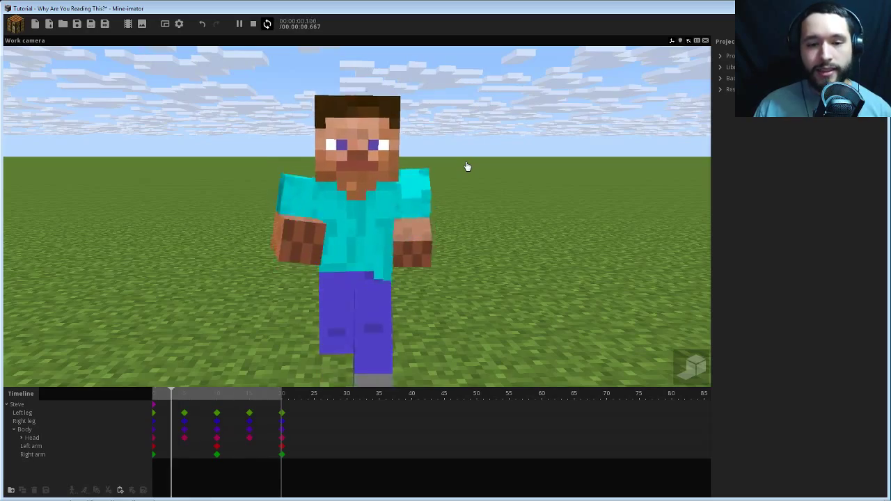
middle_drag(406, 202, 334, 207)
drag(335, 207, 335, 190)
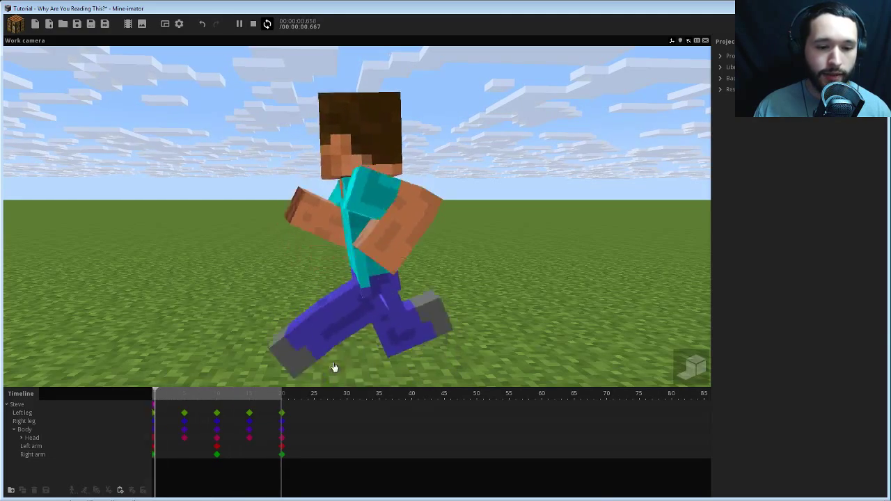
- Stop playback and examine the left leg's swing from the side over frames 0 to 4
key(space)
drag(297, 240, 253, 217)
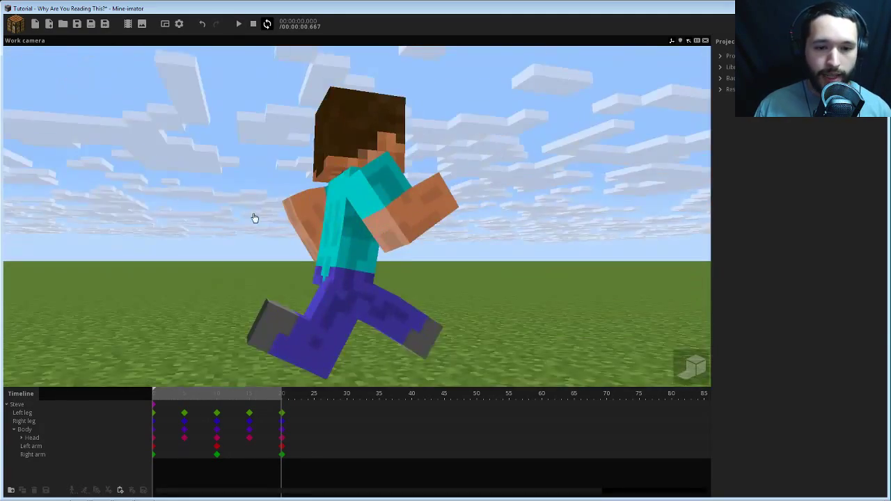
right_drag(252, 217, 355, 238)
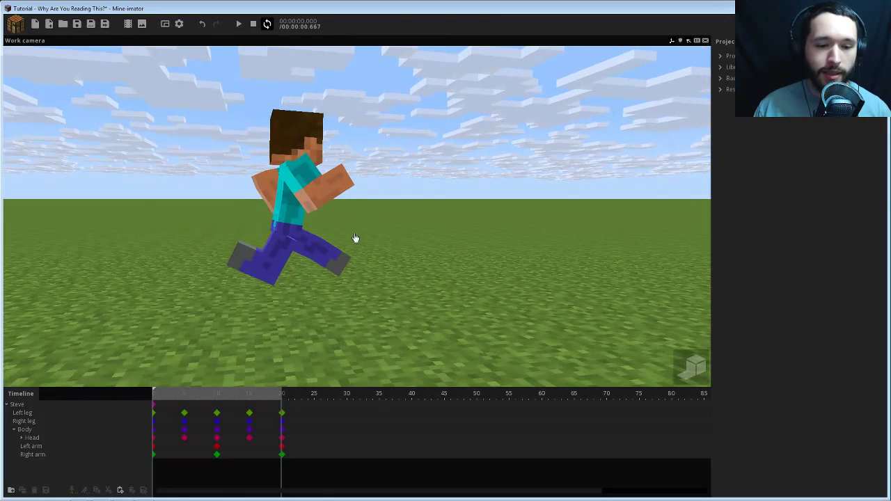
click(167, 414)
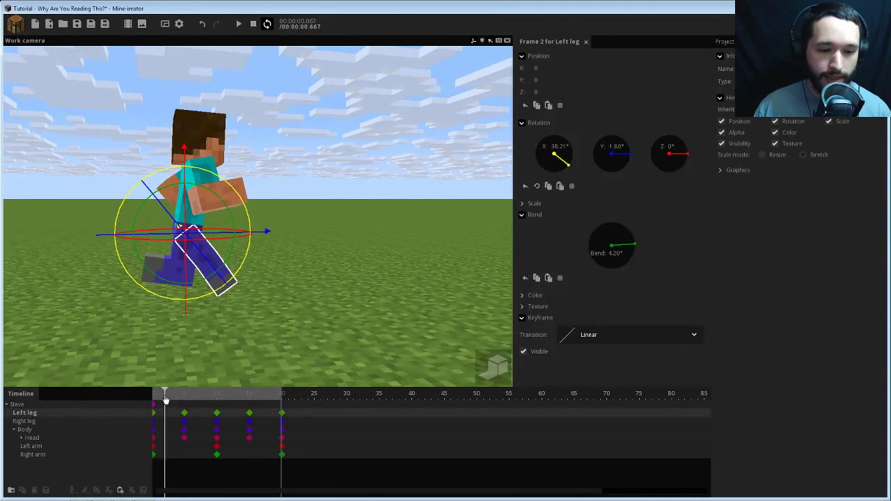
mouse_move(167, 401)
mouse_down()
mouse_move(282, 407)
mouse_move(181, 406)
mouse_up()
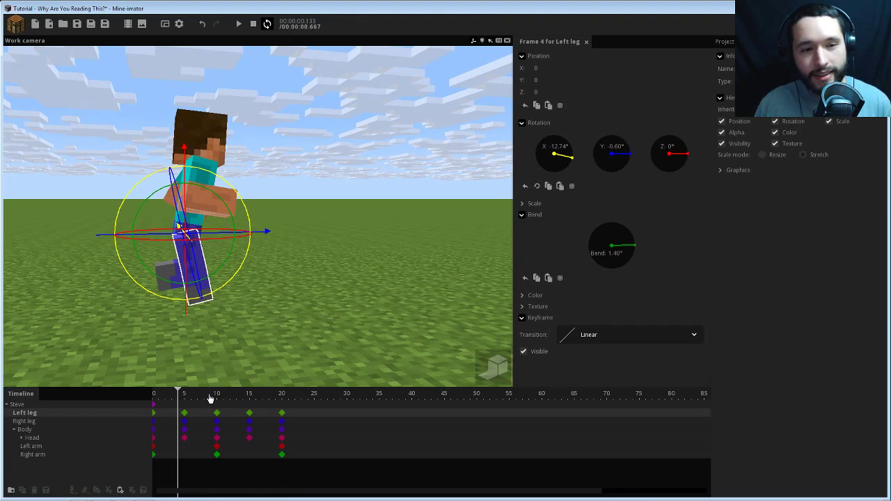
click(155, 402)
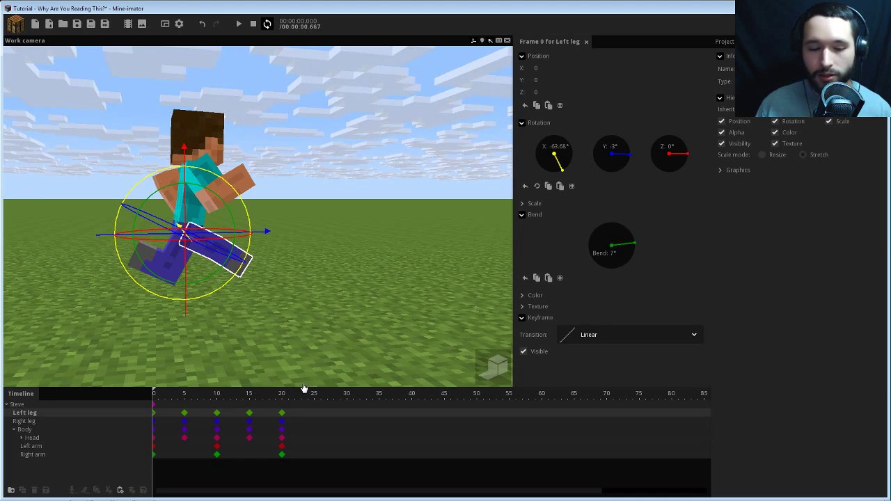
drag(161, 398, 165, 397)
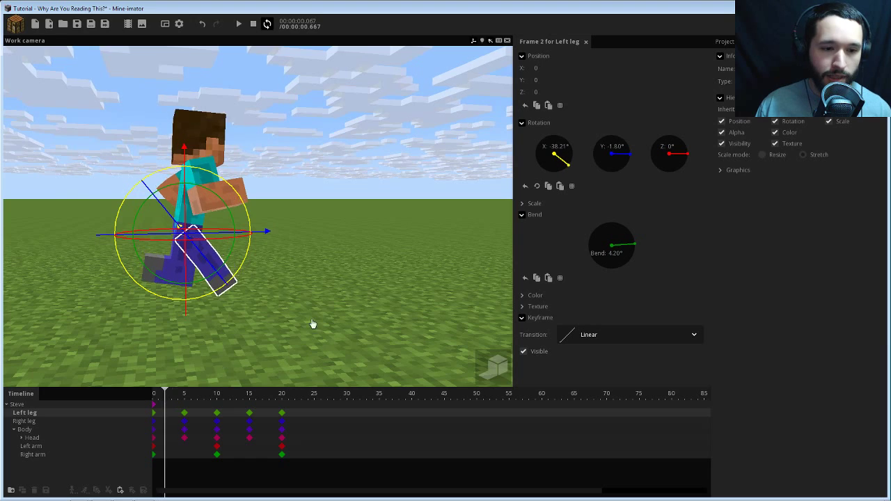
right_drag(312, 325, 350, 288)
key(w)
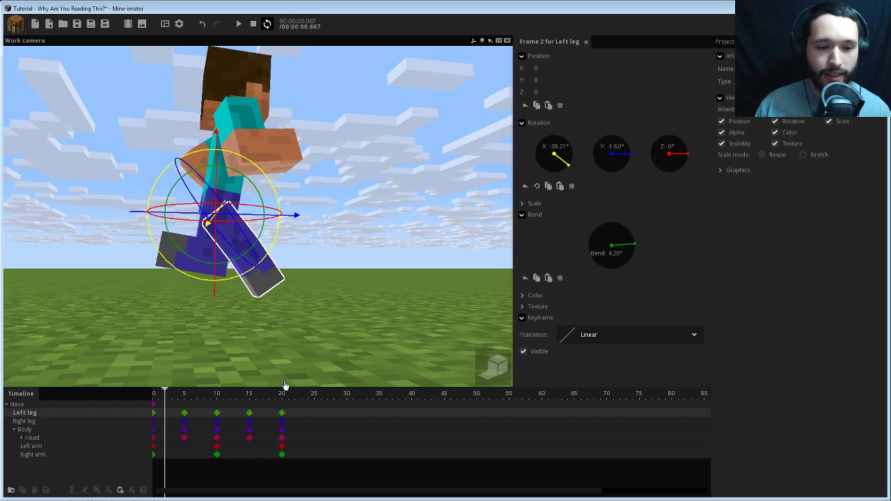
drag(331, 301, 330, 302)
scroll(330, 302, up, 2)
drag(388, 281, 388, 282)
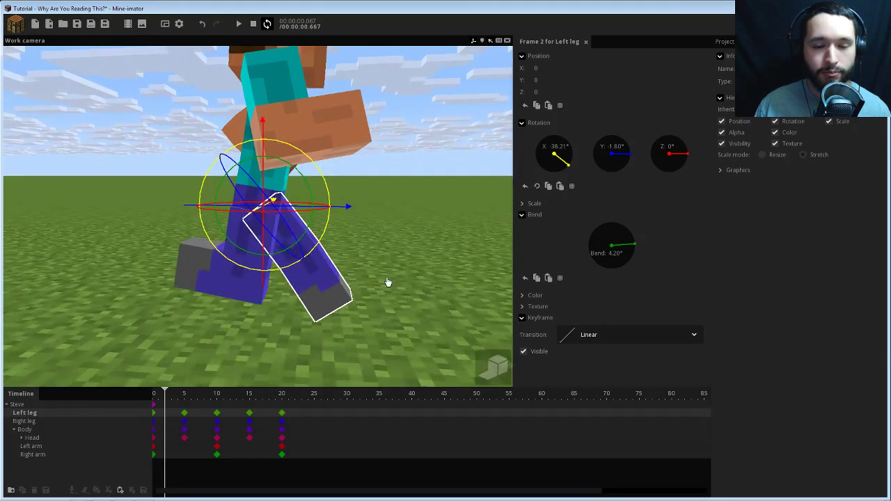
right_drag(387, 282, 365, 258)
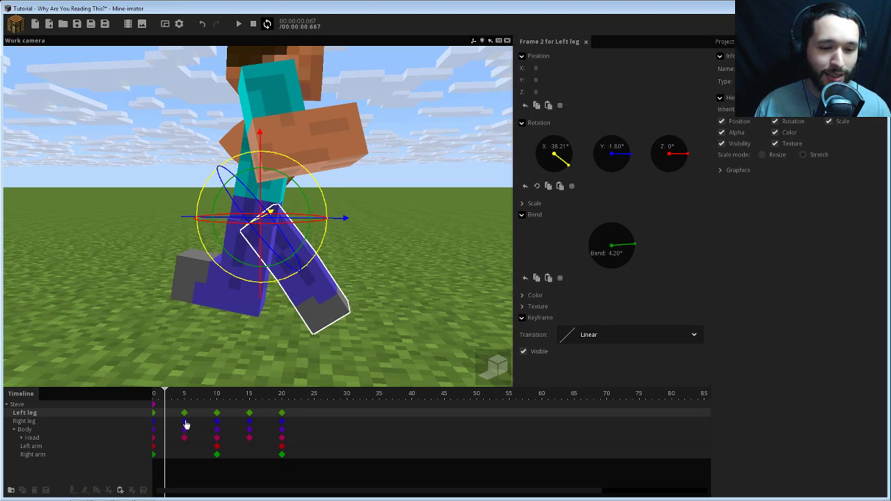
- Examine both legs' poses up close between frames 0 and 3 of the run cycle
click(159, 398)
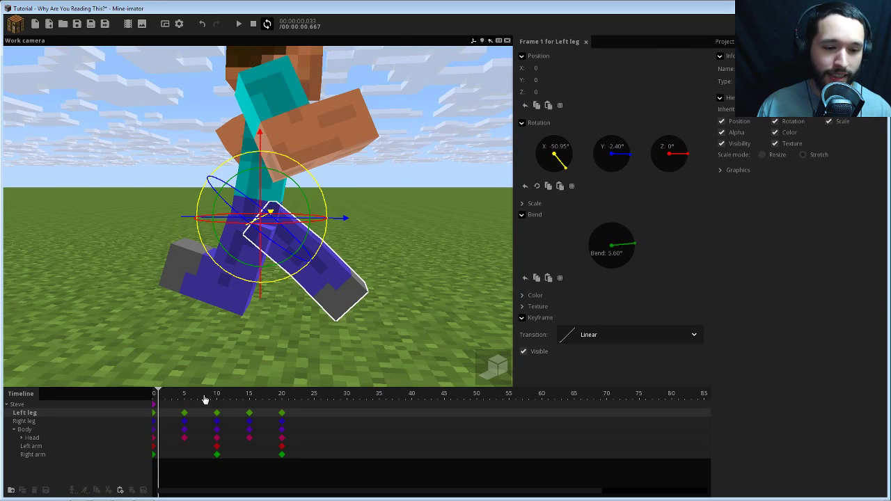
click(155, 394)
click(439, 289)
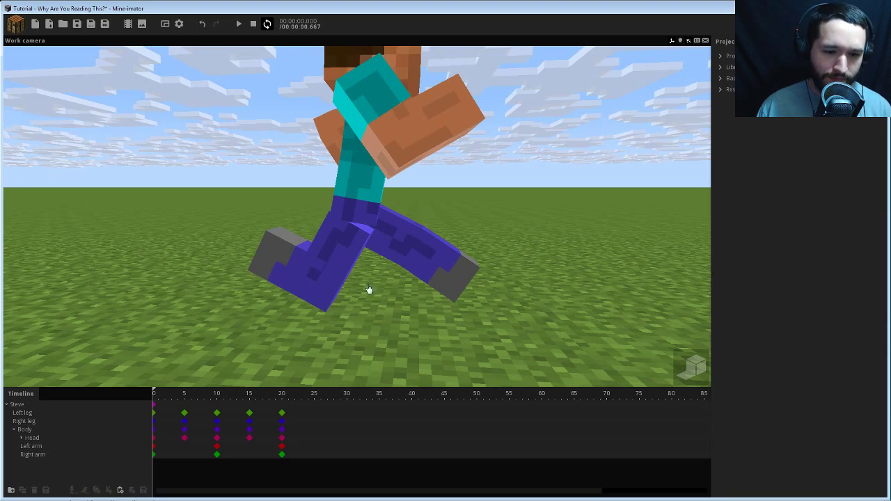
drag(373, 301, 404, 293)
scroll(373, 303, up, 3)
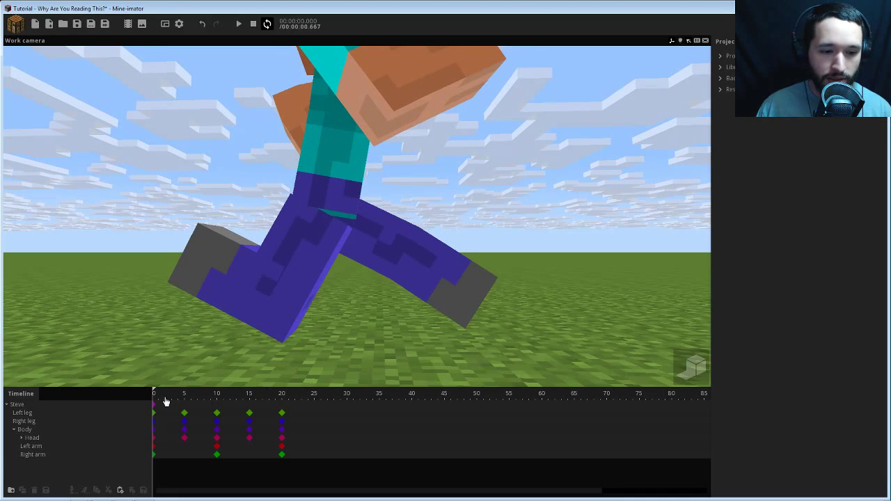
drag(160, 403, 173, 416)
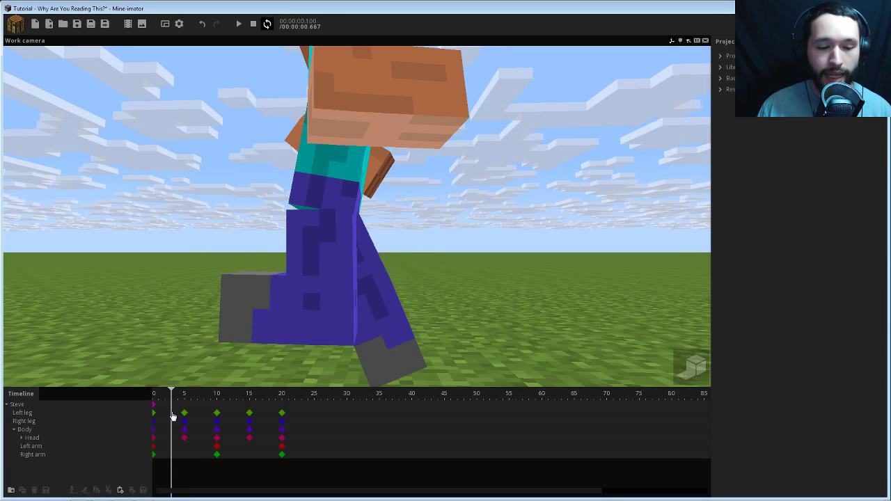
mouse_move(411, 208)
right_down()
mouse_move(433, 228)
mouse_move(404, 196)
right_up()
scroll(413, 209, down, 1)
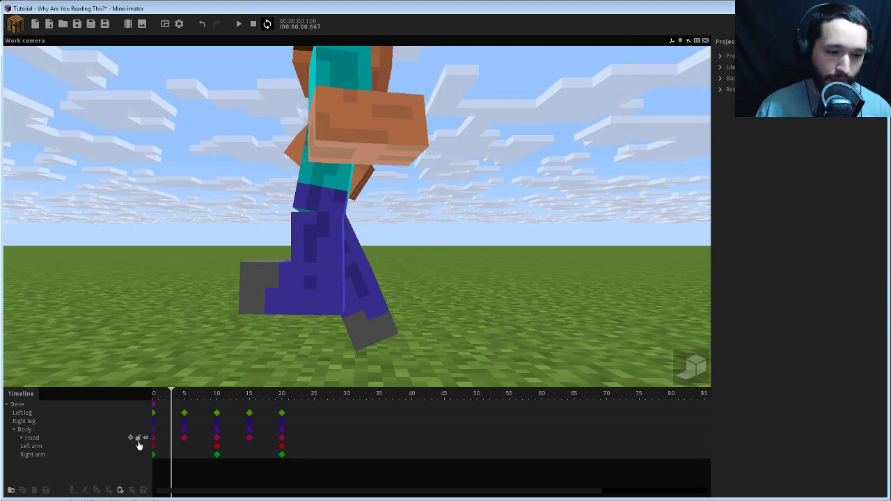
- Select the right leg and inspect its rotation and bend from frame 3 back to frame 0
click(300, 296)
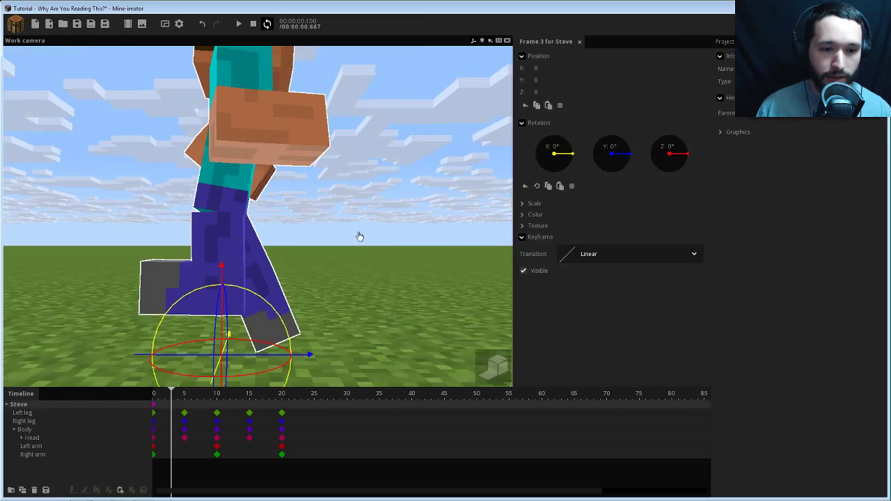
drag(360, 238, 323, 236)
click(197, 274)
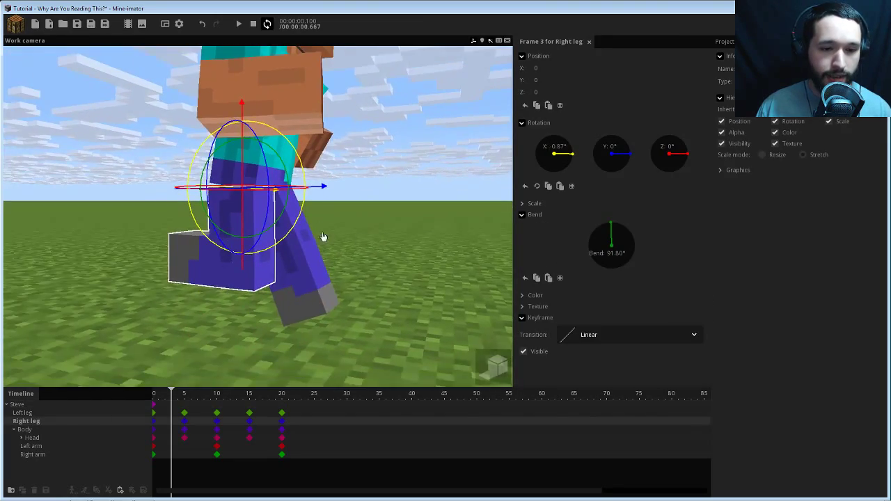
scroll(325, 240, up, 2)
drag(329, 319, 263, 324)
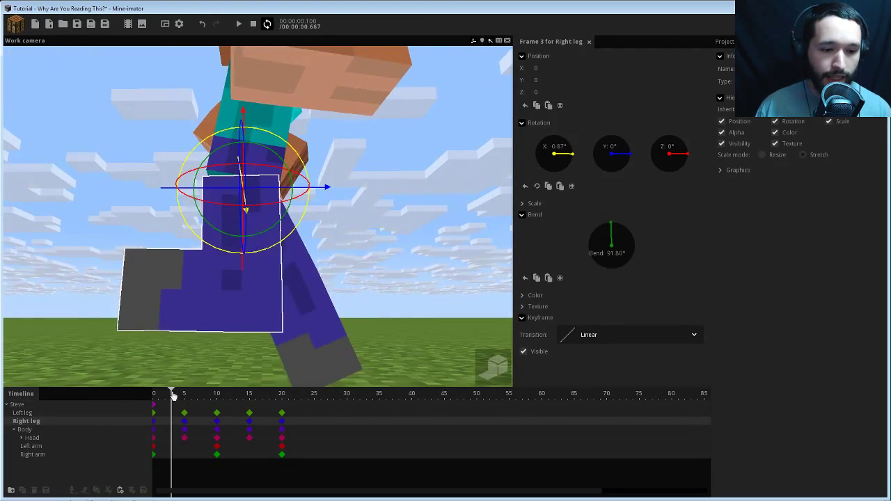
mouse_move(174, 395)
mouse_down()
mouse_move(151, 394)
mouse_move(204, 394)
mouse_move(143, 398)
mouse_move(165, 395)
mouse_move(159, 401)
mouse_up()
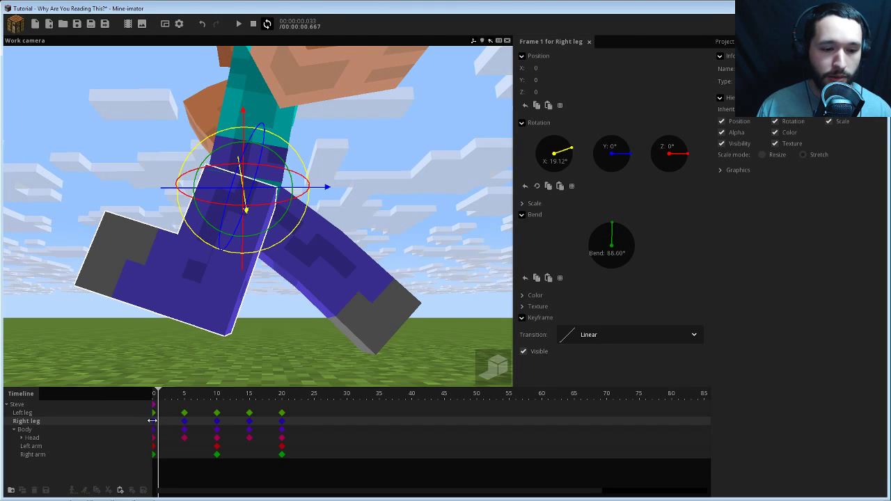
drag(159, 398, 147, 396)
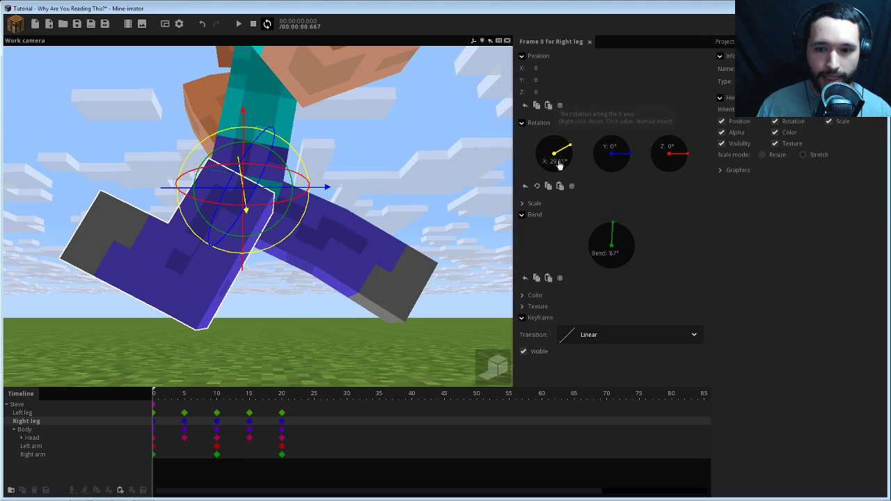
- Keyframe the right leg's X rotation at 25° on frame 1
click(159, 425)
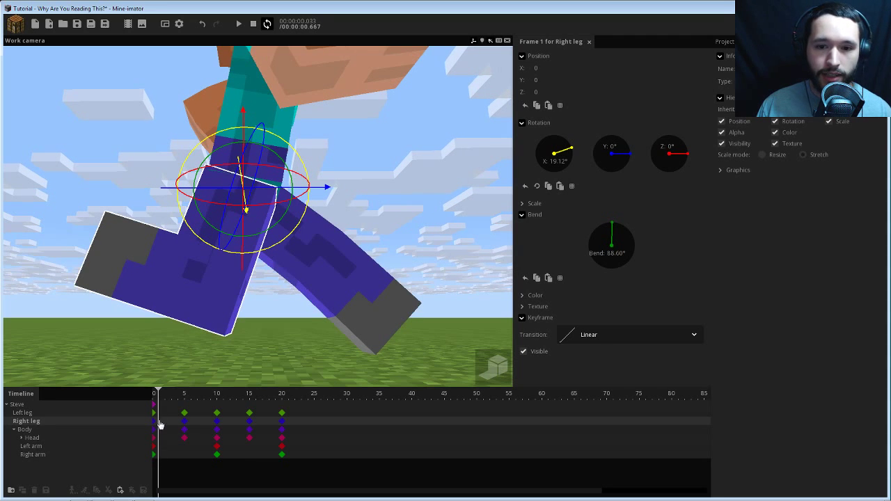
click(557, 162)
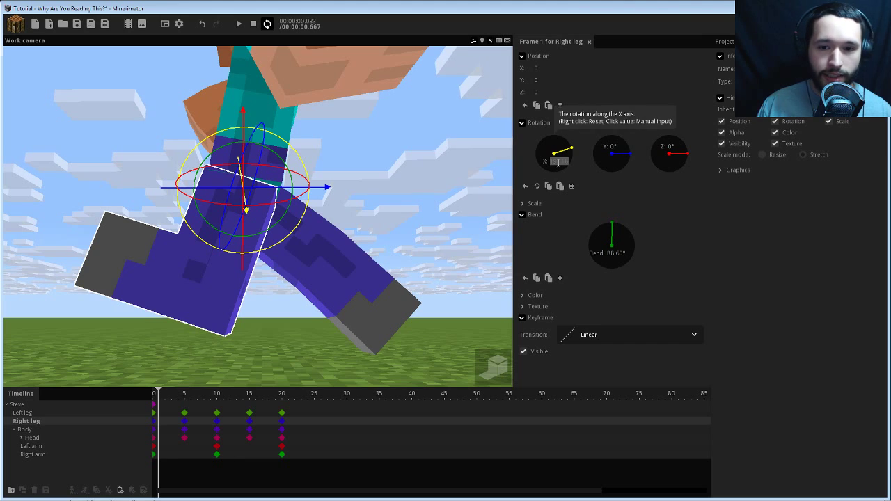
click(138, 396)
click(159, 395)
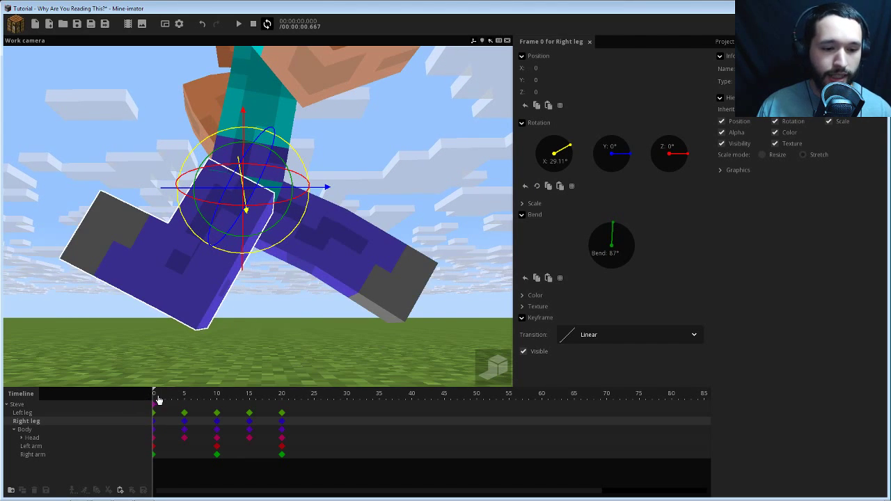
click(554, 162)
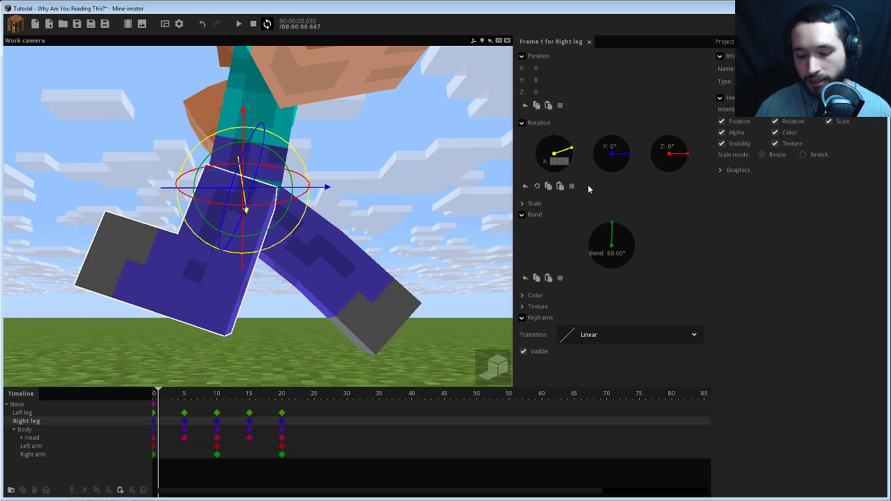
text(25)
key(Return)
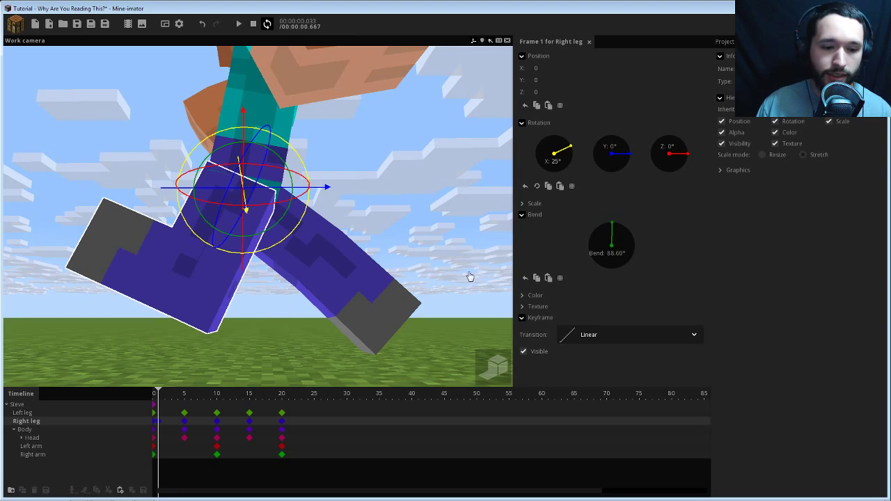
- Keyframe the right leg's X rotation at 16° on frame 2 and 5° on frame 3
click(165, 425)
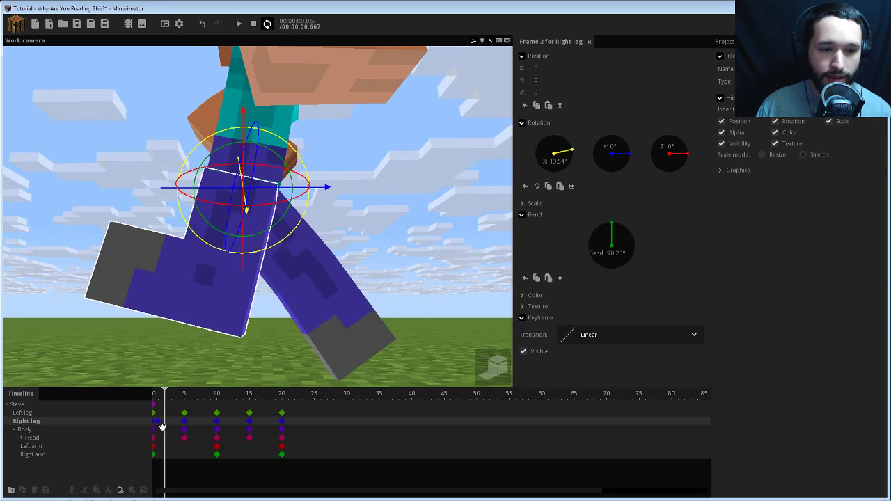
click(555, 162)
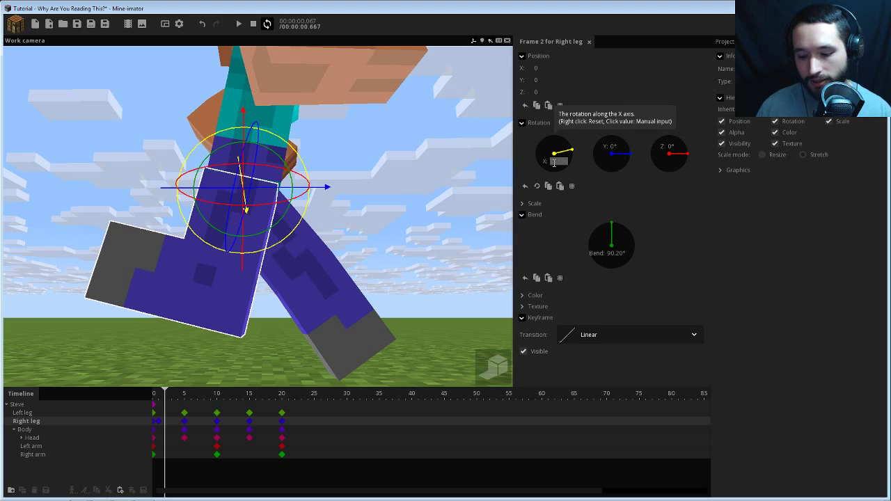
text(16)
key(Return)
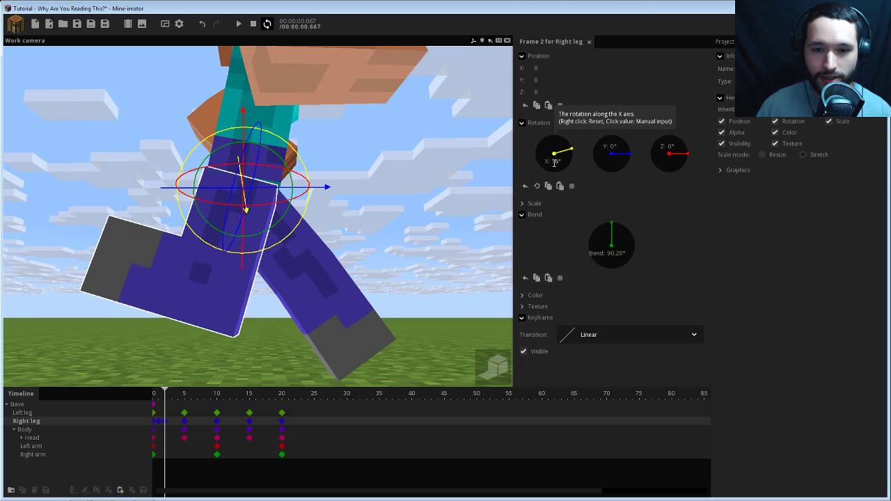
click(172, 424)
click(558, 165)
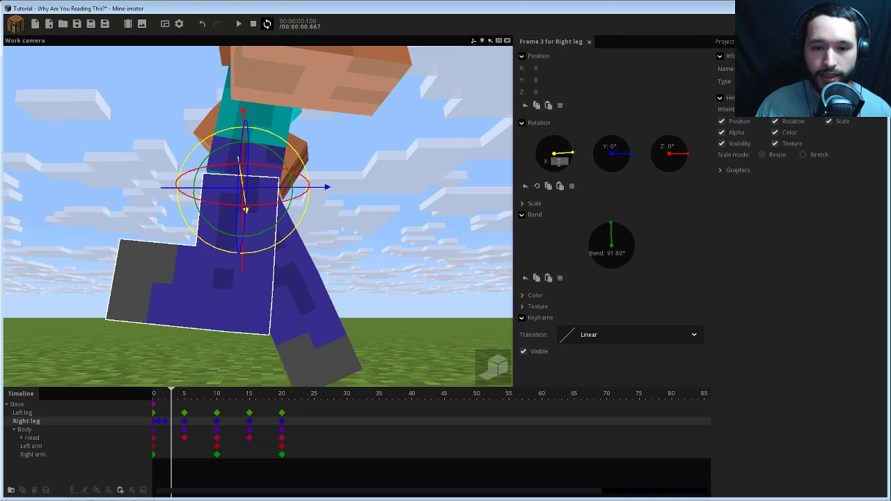
text(5)
key(Return)
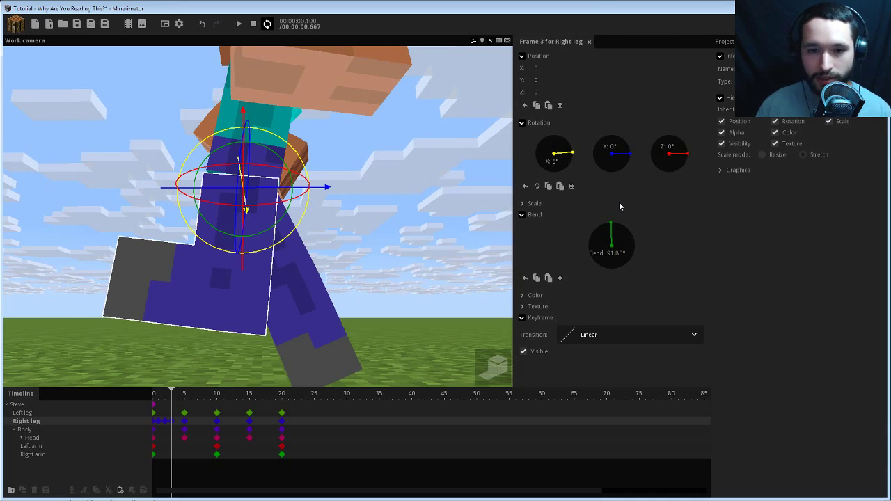
- Play the run cycle to examine the right leg's motion, and inspect its poses at frames 5 and 10
drag(159, 396, 128, 396)
key(space)
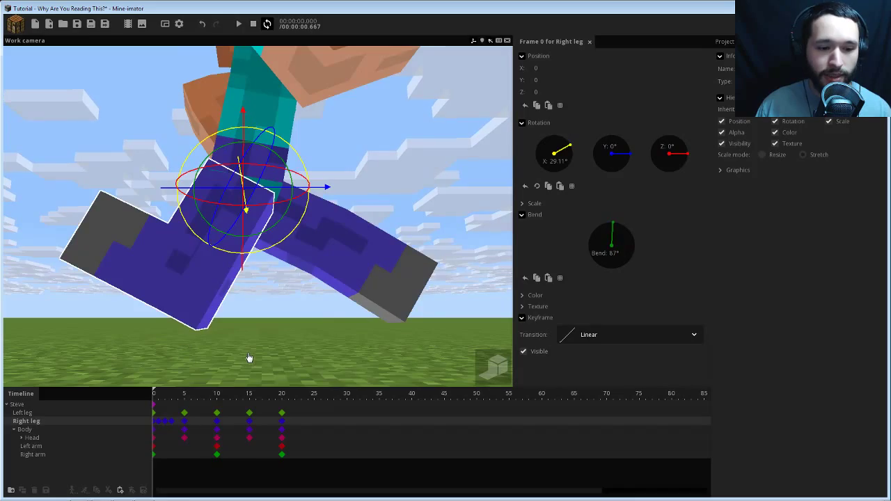
key(space)
key(space)
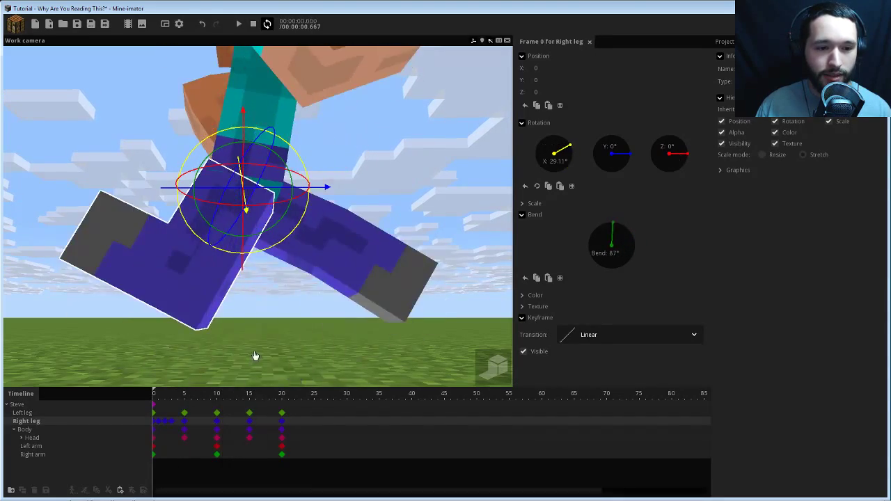
key(space)
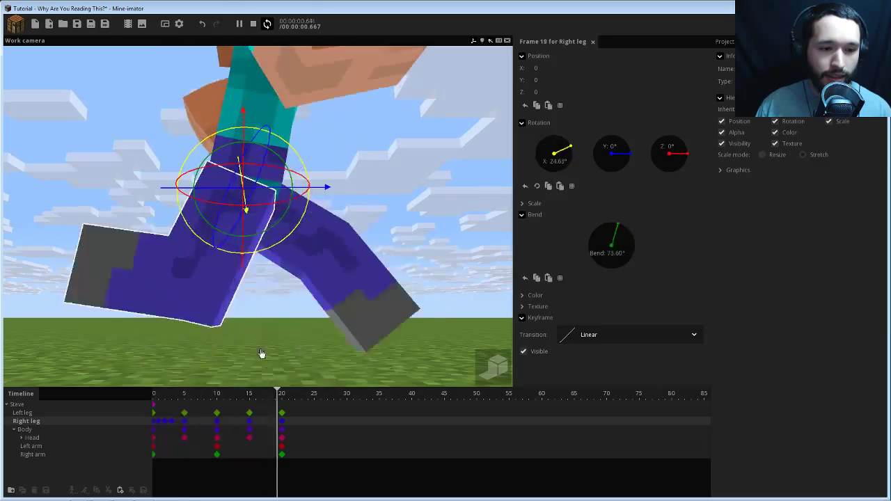
right_drag(410, 183, 431, 178)
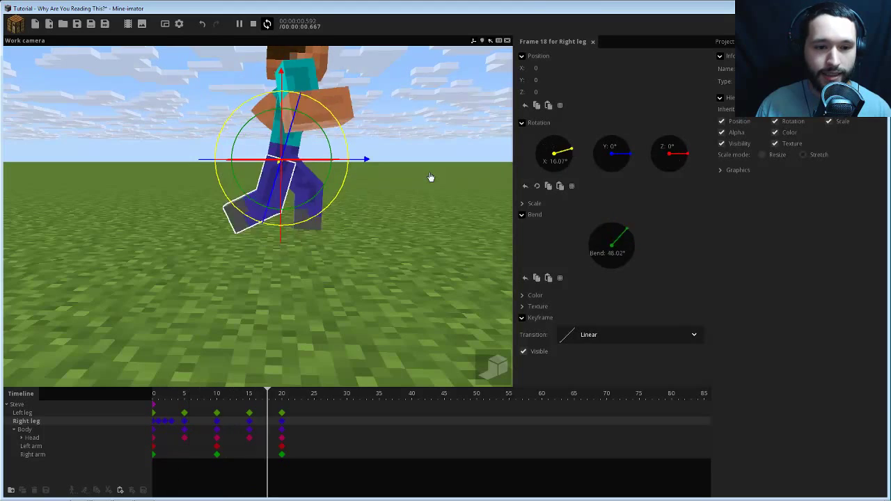
key(space)
click(186, 396)
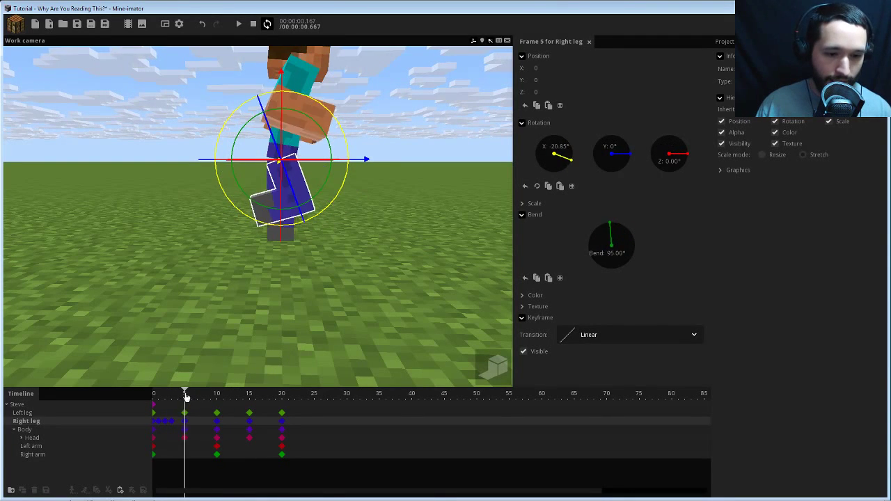
mouse_move(186, 397)
mouse_down()
mouse_move(214, 396)
mouse_move(174, 396)
mouse_move(218, 395)
mouse_up()
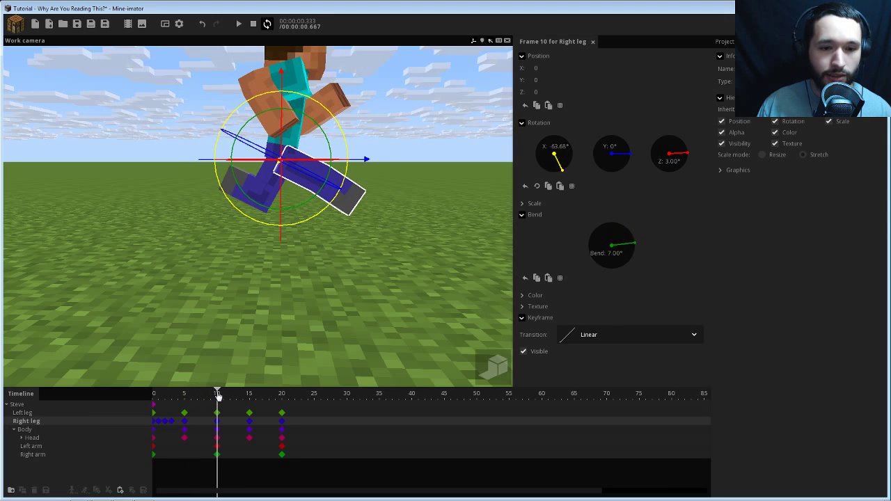
- Inspect the right leg's forward swing and keyframe its X rotation at -59° on frame 9
right_drag(389, 247, 398, 228)
scroll(389, 247, up, 3)
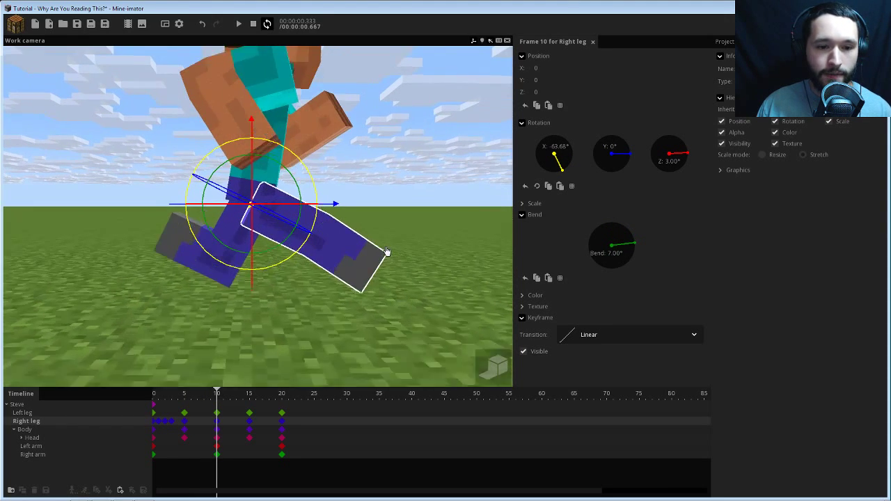
drag(388, 247, 394, 222)
mouse_move(215, 397)
mouse_down()
mouse_move(174, 397)
mouse_move(225, 397)
mouse_move(176, 397)
mouse_move(220, 397)
mouse_move(183, 397)
mouse_move(217, 401)
mouse_move(206, 402)
mouse_up()
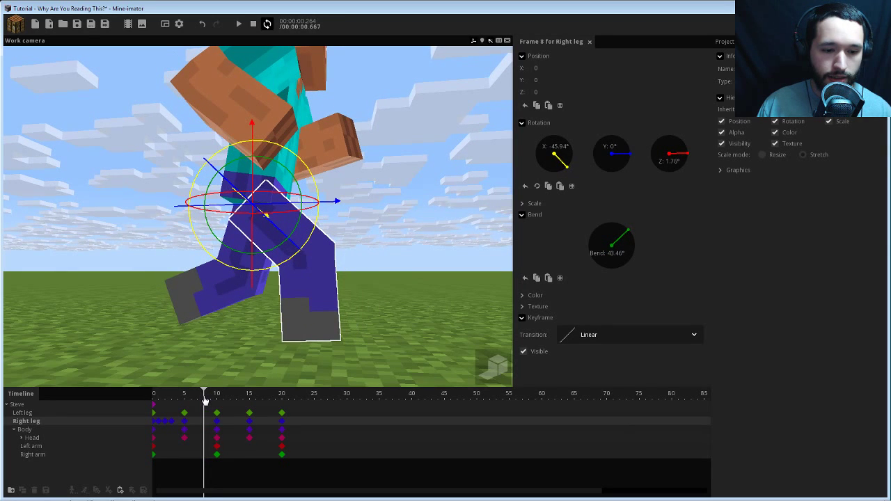
click(191, 425)
click(218, 423)
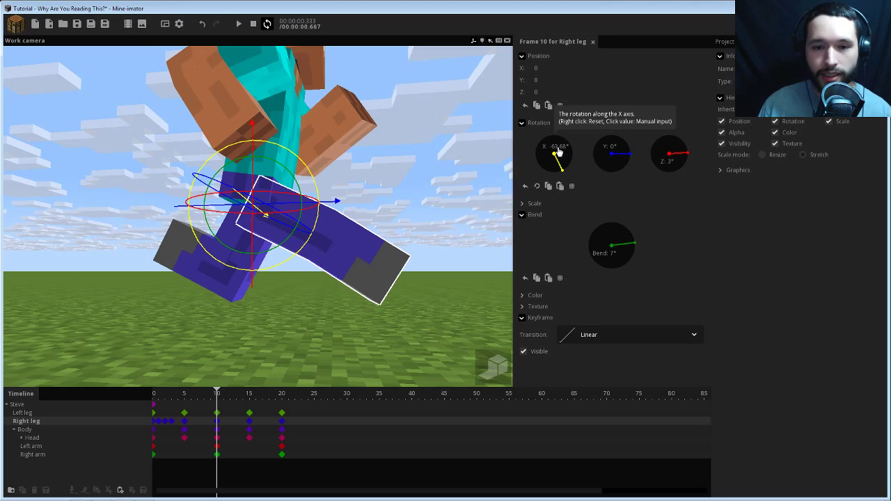
click(211, 425)
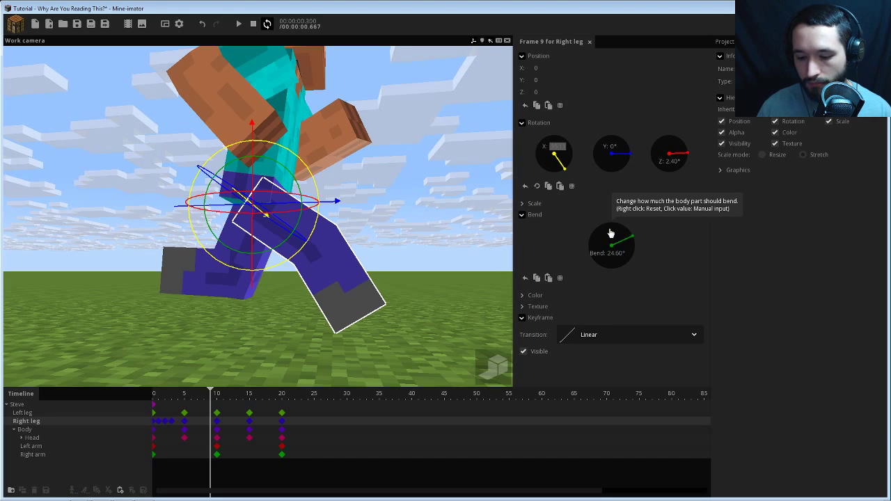
text(-59)
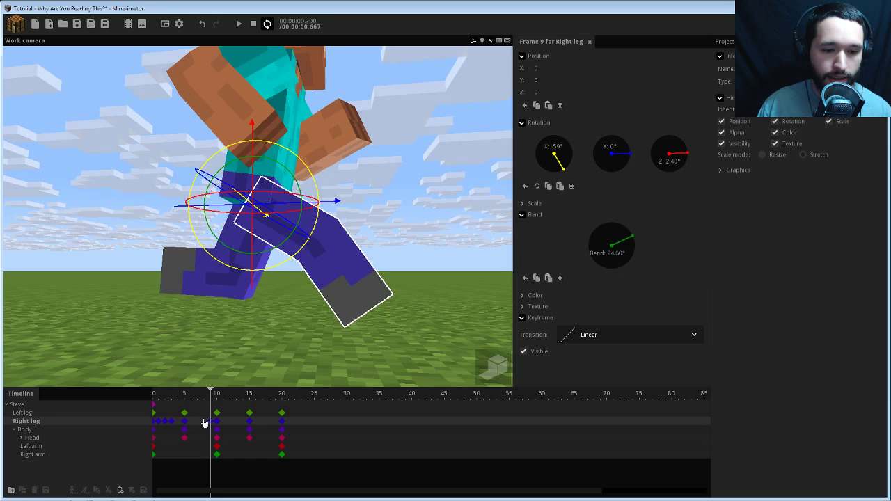
- Keyframe the right leg on frame 8 with an X rotation of -55° and a bend of 15°
click(204, 422)
click(558, 147)
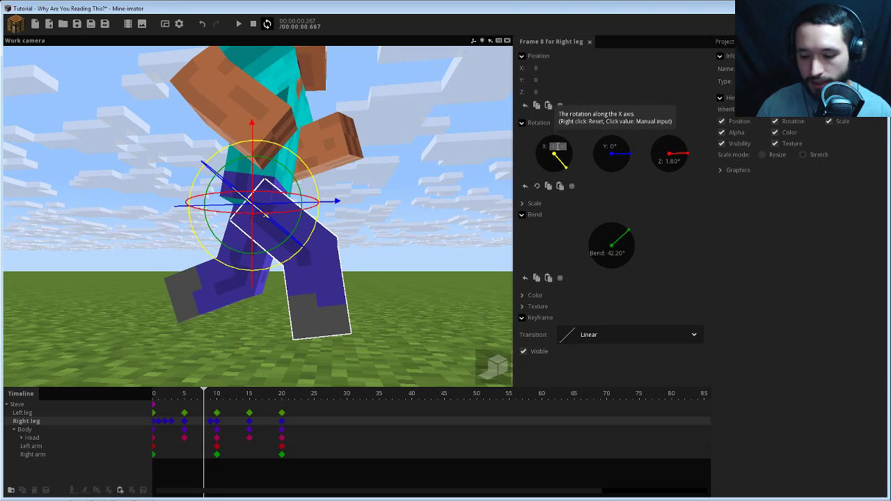
text(-55)
key(Return)
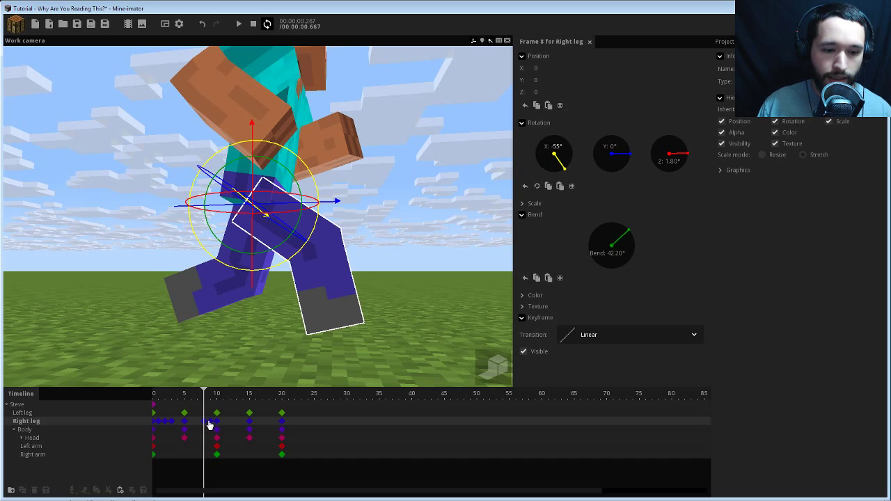
click(603, 255)
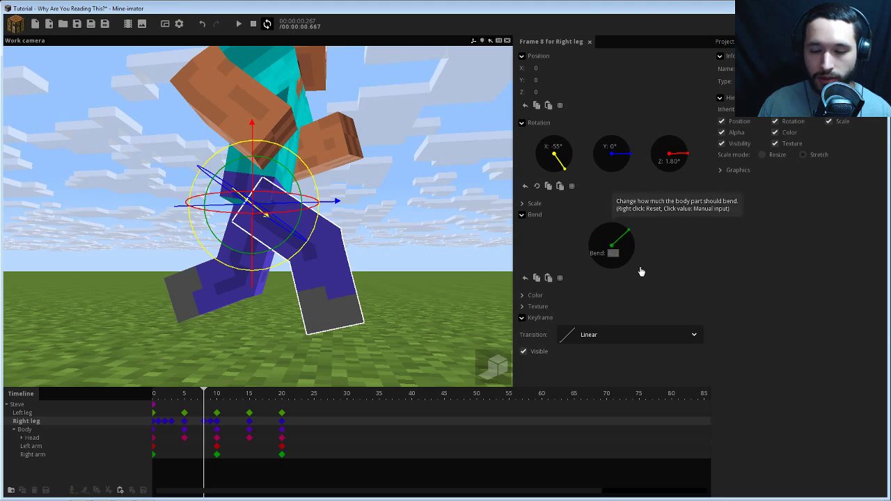
text(15)
key(Return)
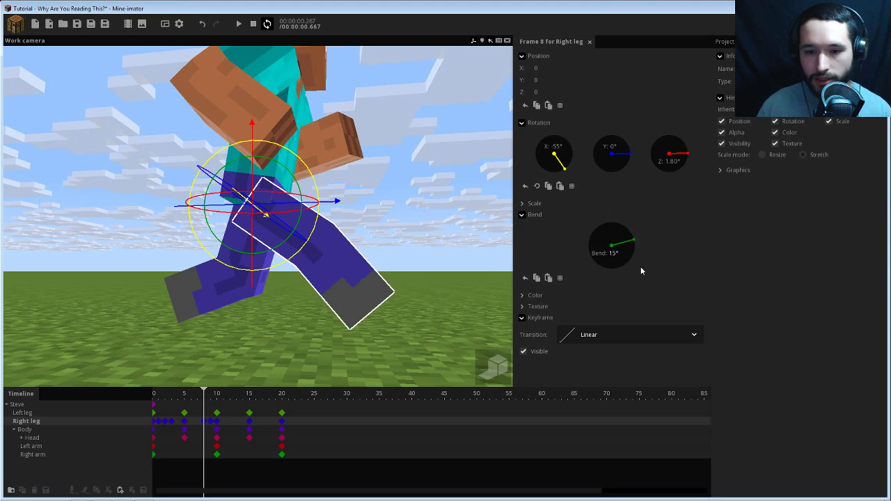
- Set the right leg's bend to 15° on frame 9 and play the run cycle to check the motion
click(211, 421)
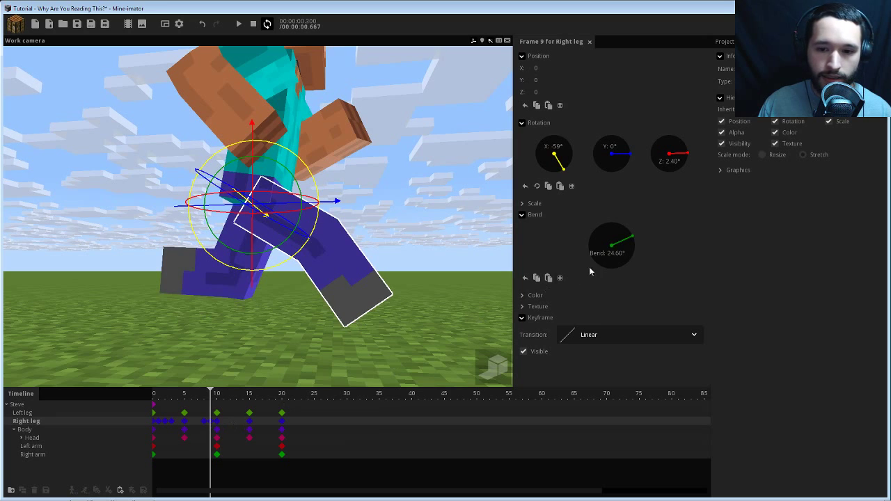
click(622, 253)
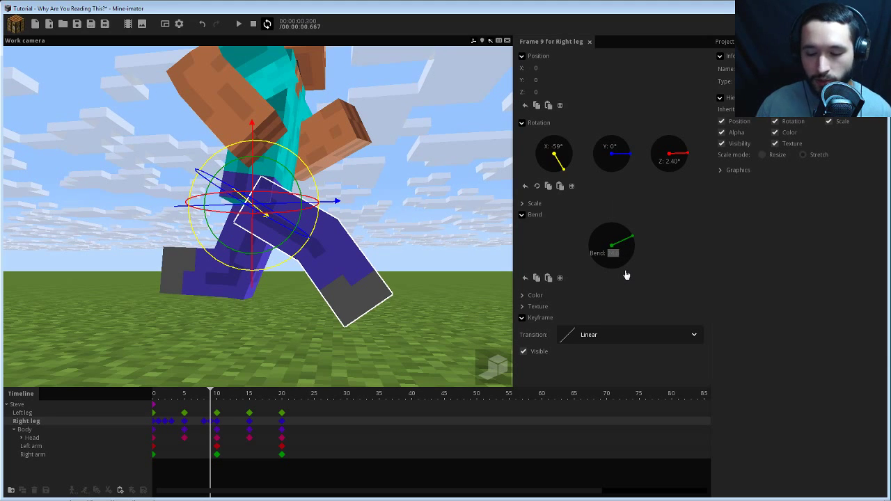
text(15)
key(Return)
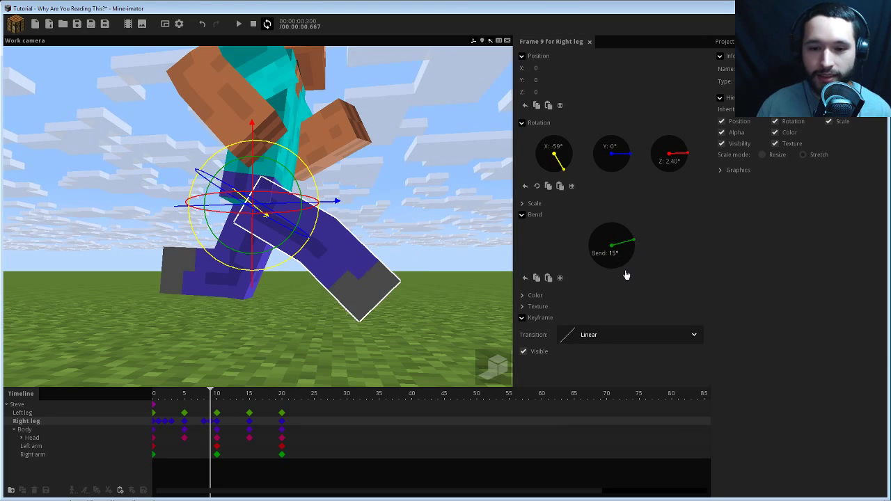
key(space)
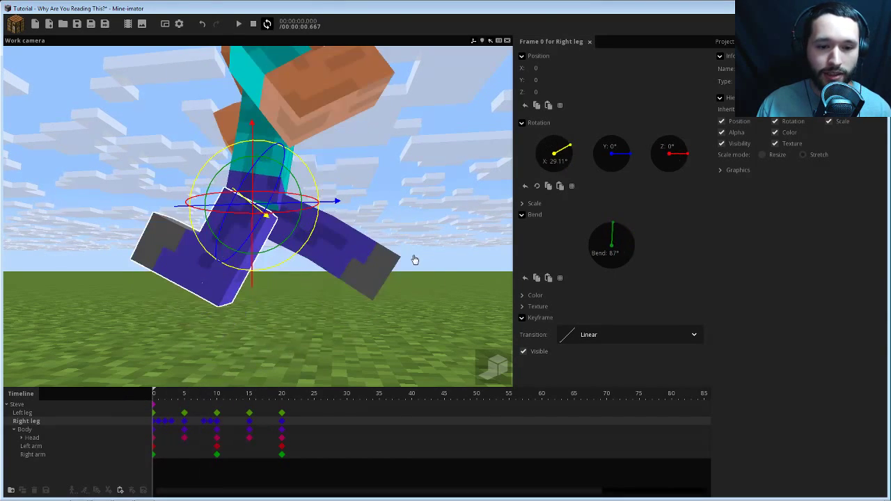
key(space)
- Compare the right leg's pose on frames 10 and 11, and keyframe its X rotation at -58° on frame 11
click(223, 428)
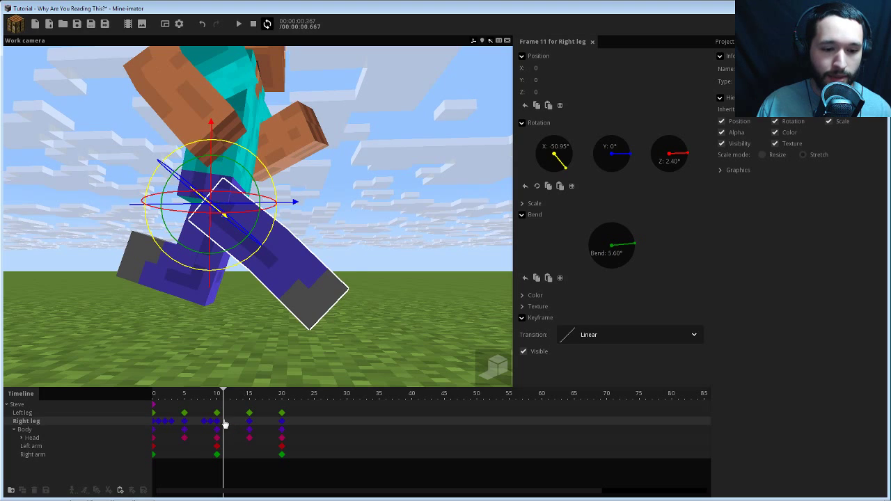
click(220, 423)
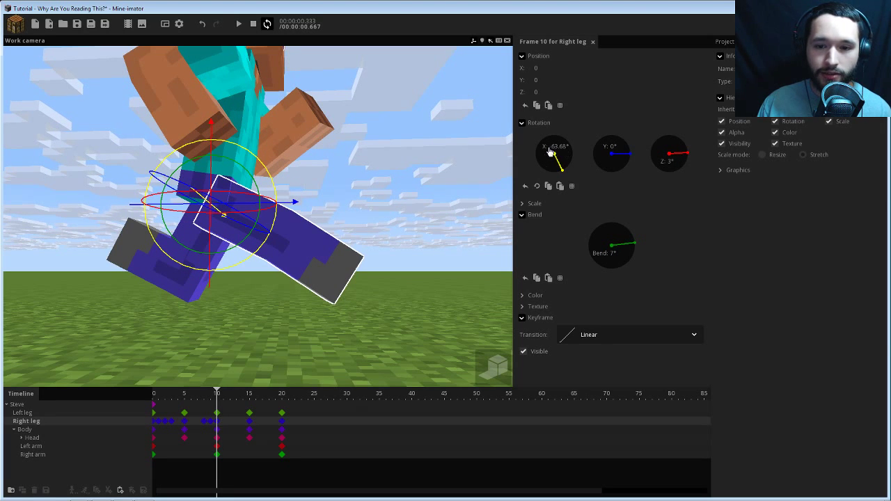
click(224, 425)
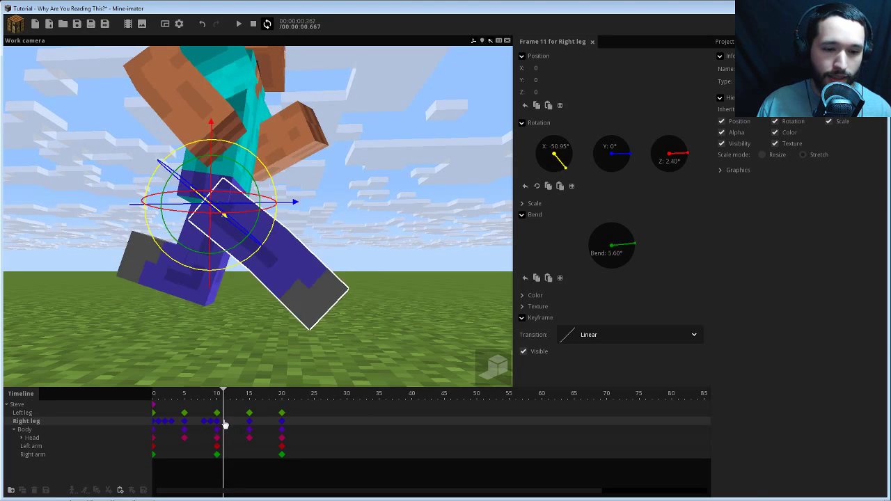
click(559, 147)
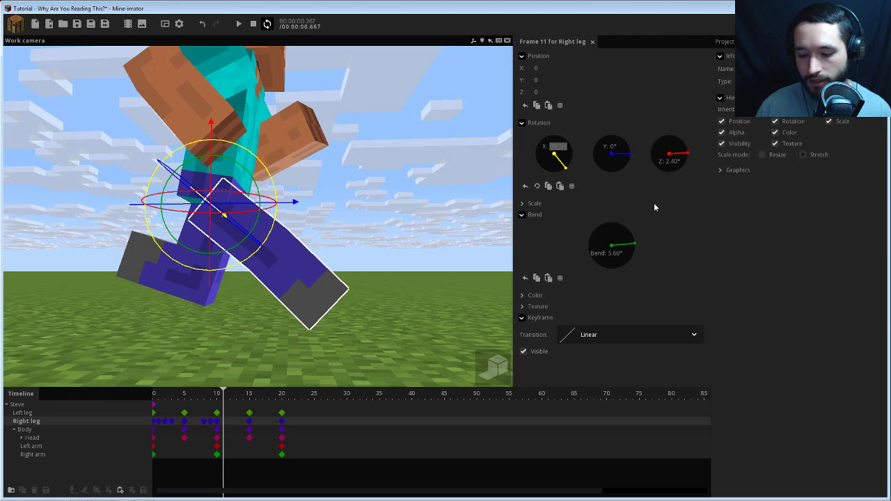
text(-5)
key(Return)
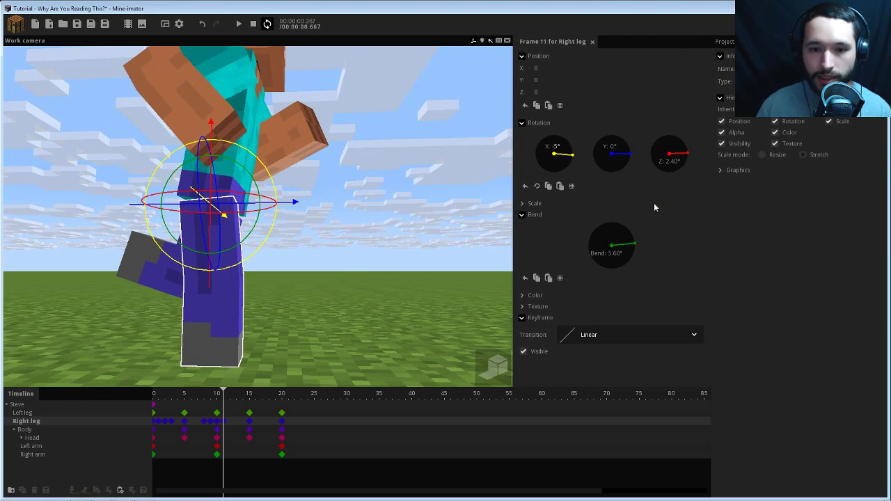
text(8)
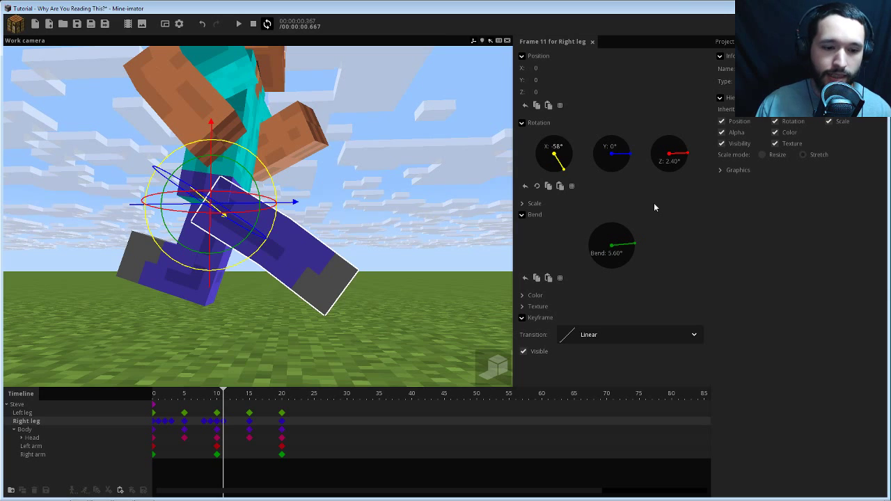
- Keyframe the right leg's X rotation at -50° on frame 12 and -40° on frame 13, and play the cycle from the start
click(233, 425)
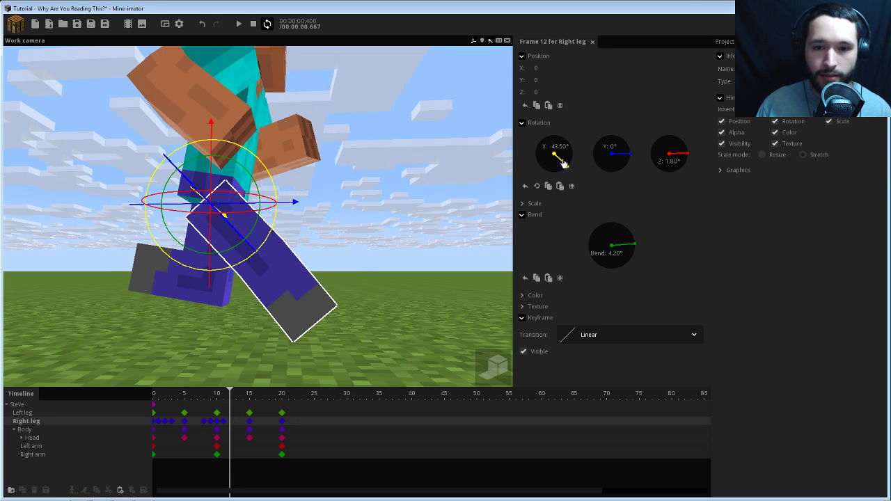
text(-)
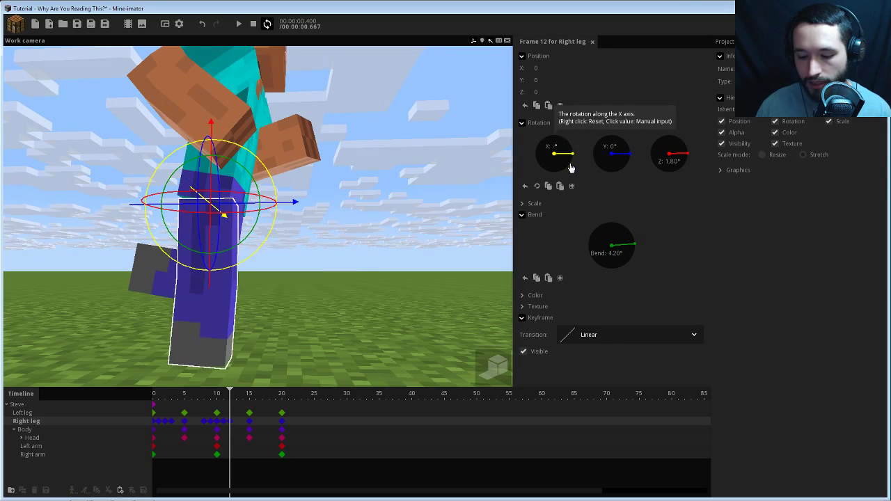
text(50)
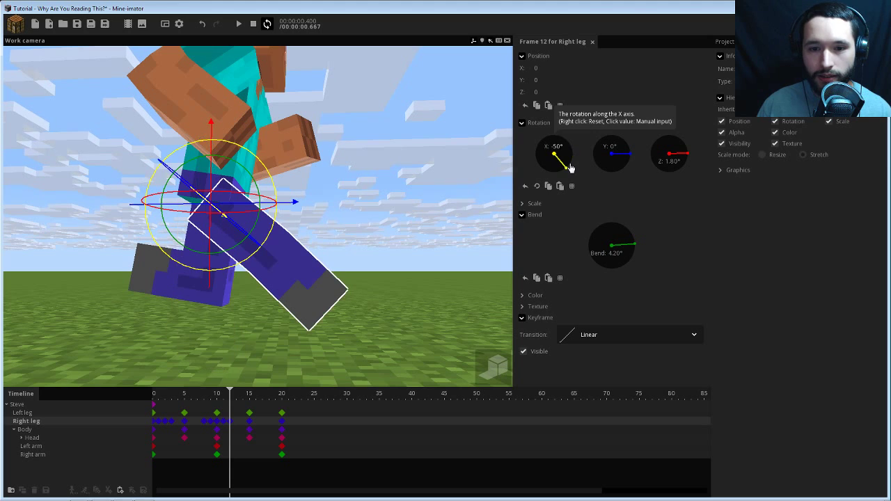
click(238, 426)
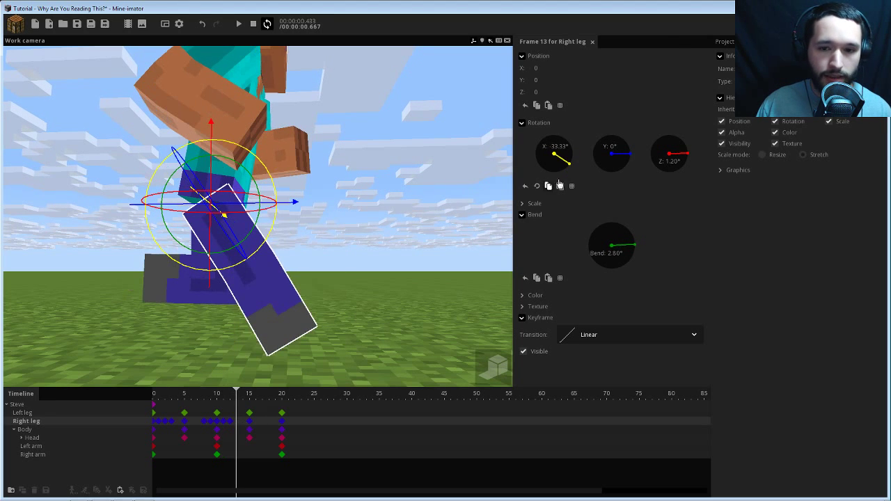
click(556, 153)
text(-)
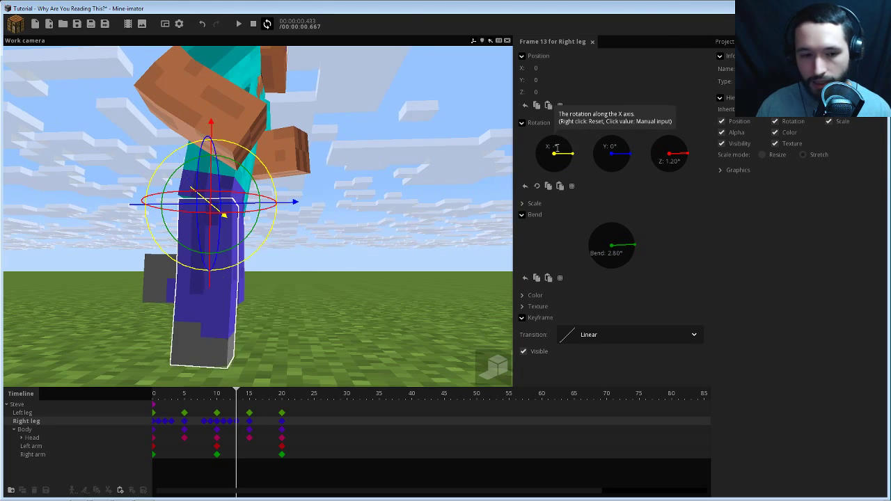
text(40)
drag(178, 395, 144, 396)
key(space)
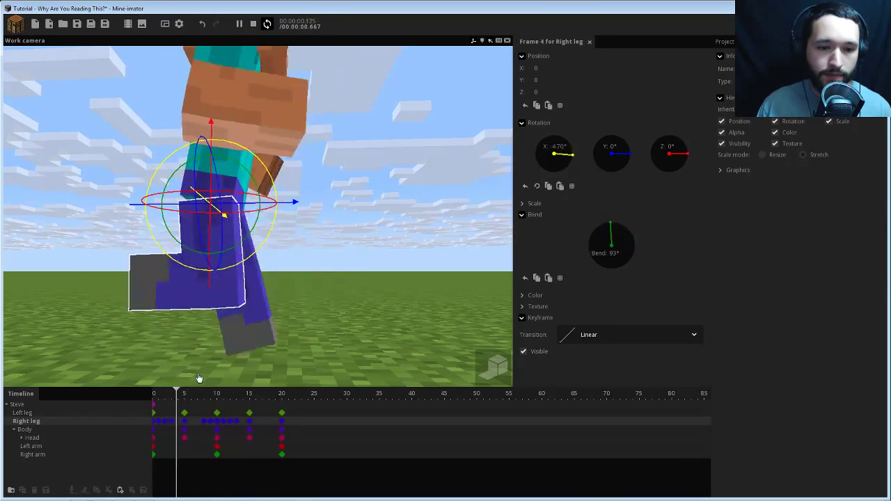
- Set the right leg's X rotation to -50° on frame 11 and -45° on frame 12
click(223, 426)
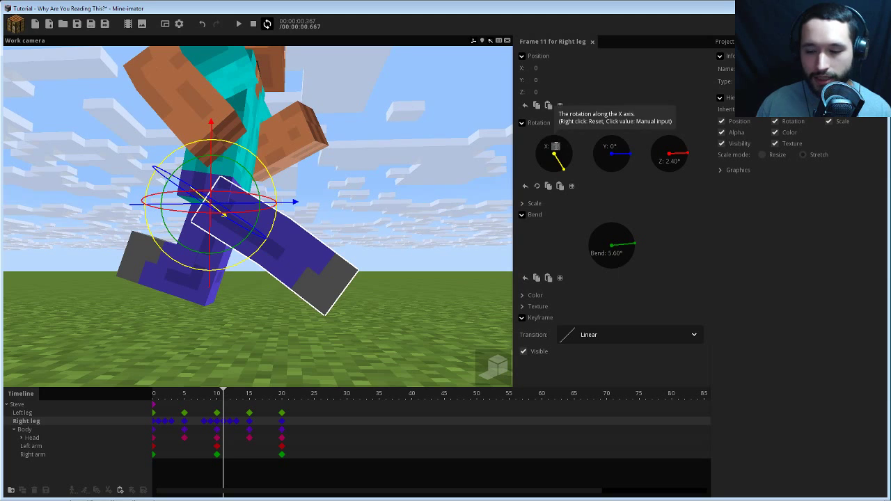
drag(556, 146, 565, 164)
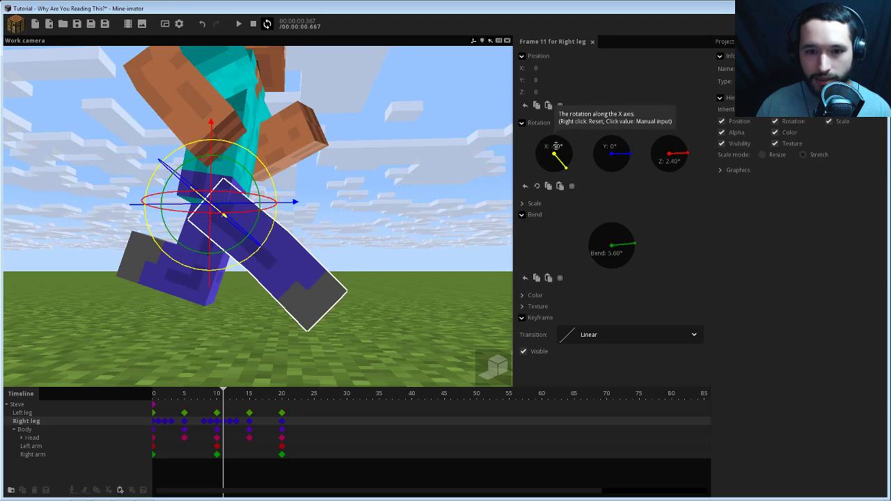
click(230, 426)
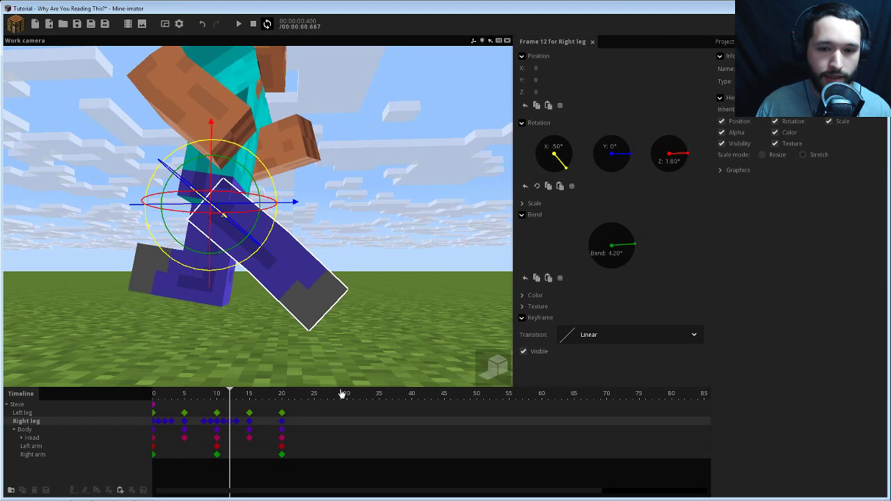
right_click(561, 148)
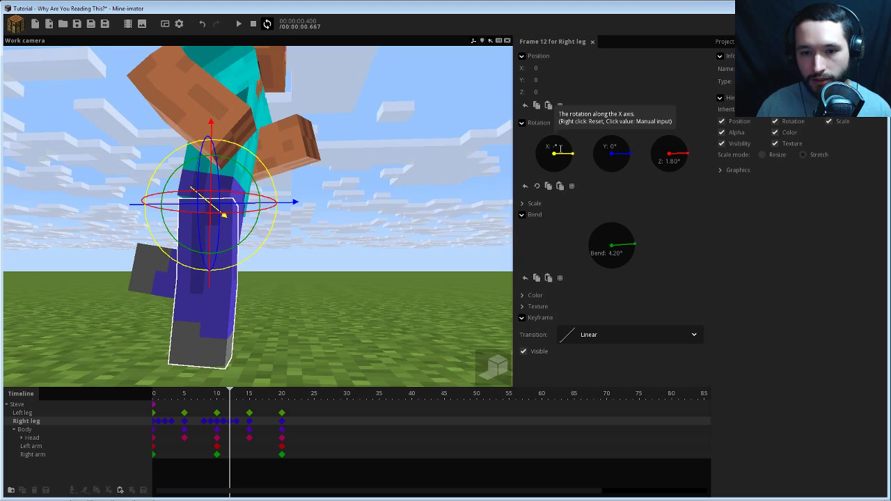
drag(560, 148, 568, 166)
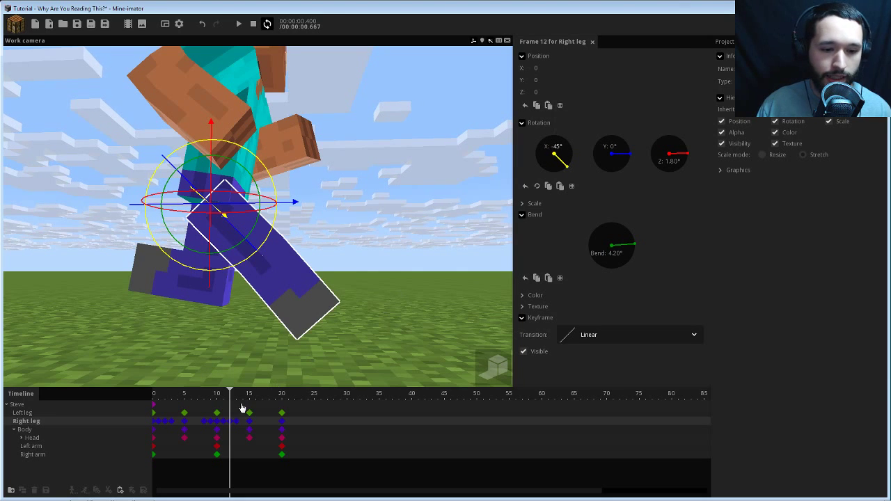
- Set the right leg's X rotation to -35° on frame 13
click(236, 426)
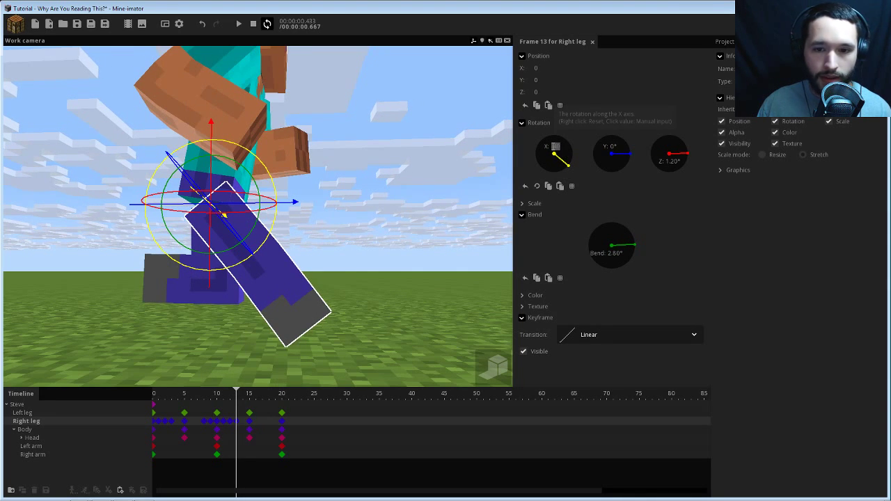
right_click(554, 151)
drag(554, 150, 554, 147)
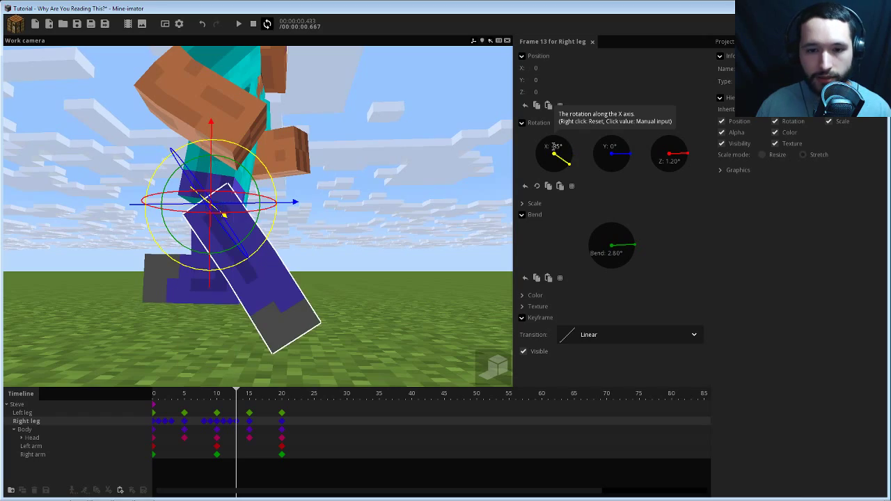
- Play the run cycle to examine the eased right leg swing, and review its keyframes on frames 1 and 2
key(space)
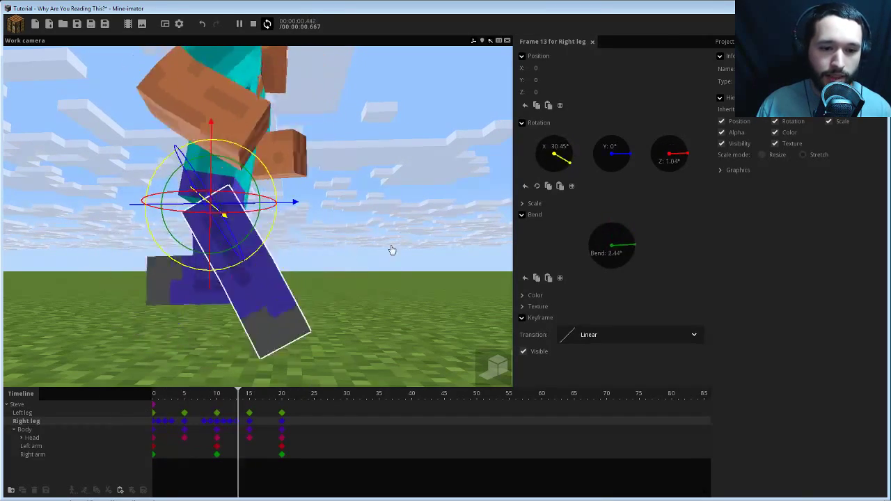
key(space)
drag(392, 251, 383, 266)
scroll(388, 252, down, 3)
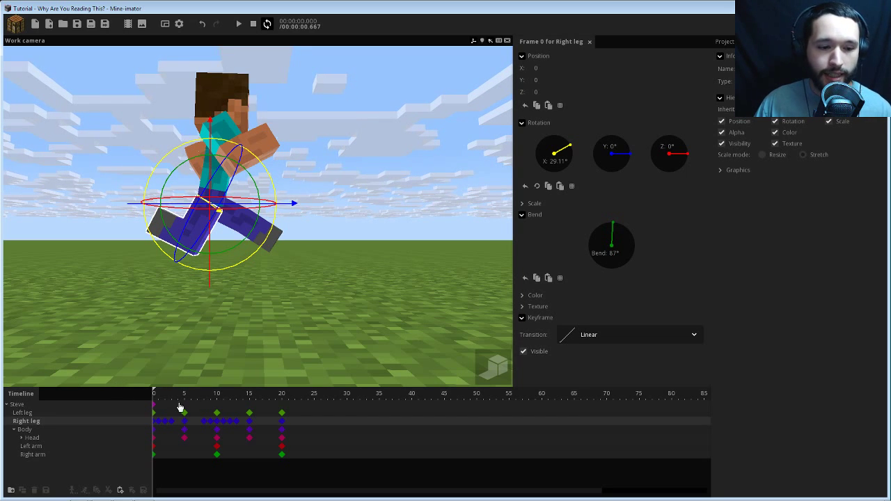
click(161, 426)
click(166, 426)
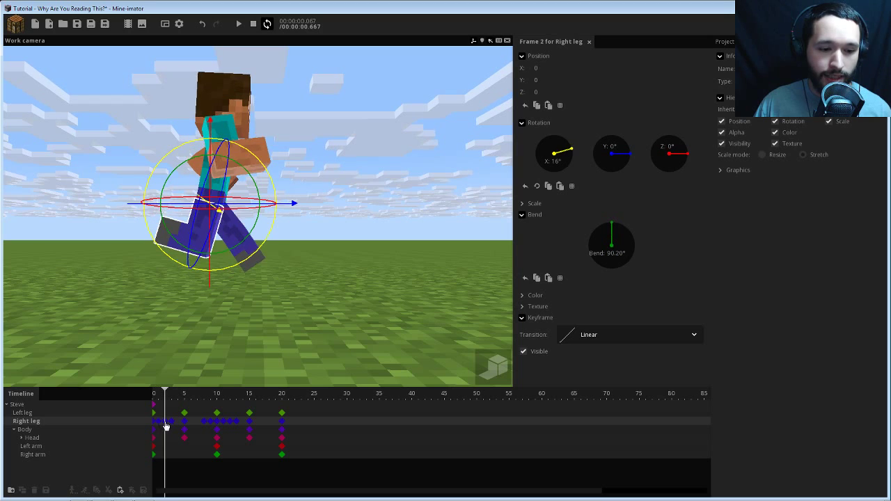
- Play the run cycle from the first frame with the right leg deselected to examine its motion
click(171, 426)
click(130, 396)
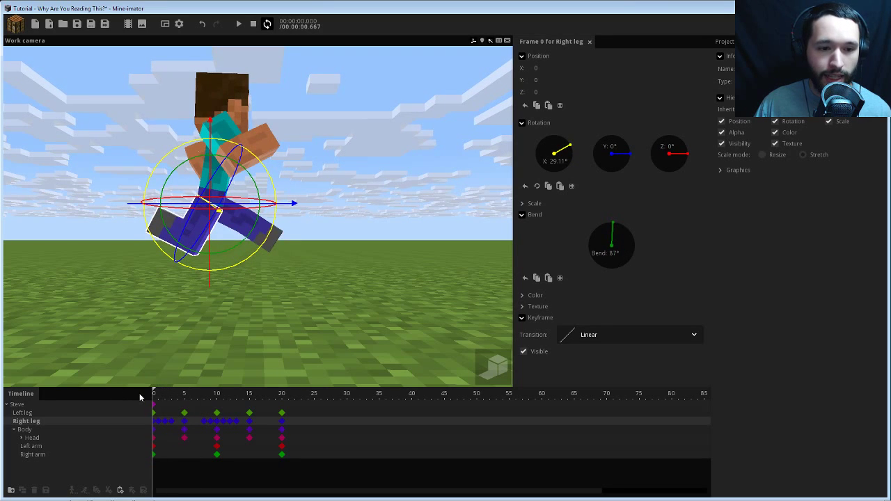
key(space)
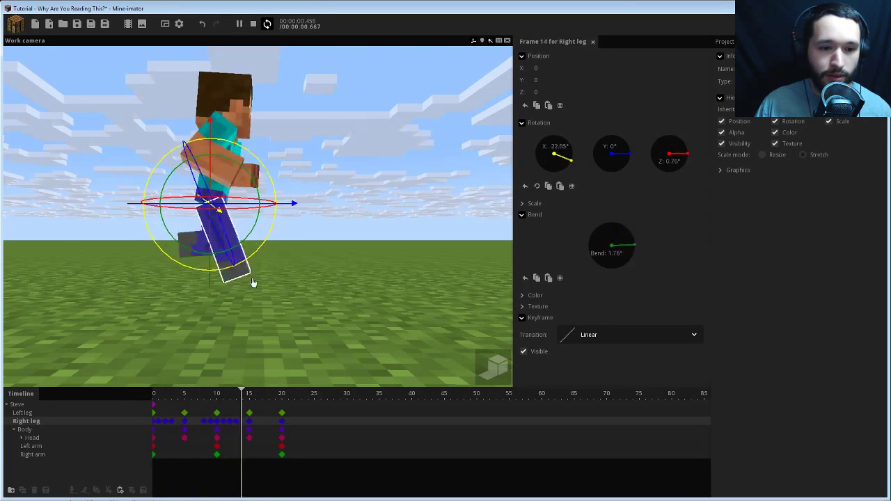
click(390, 215)
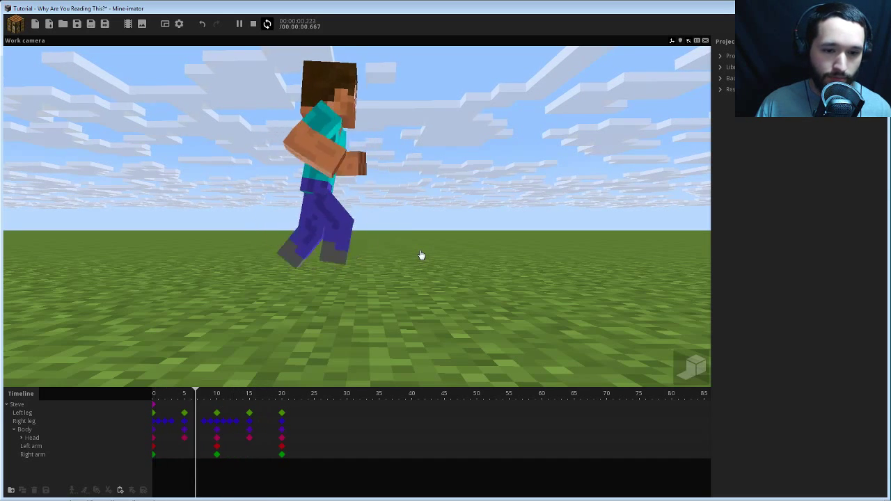
key(space)
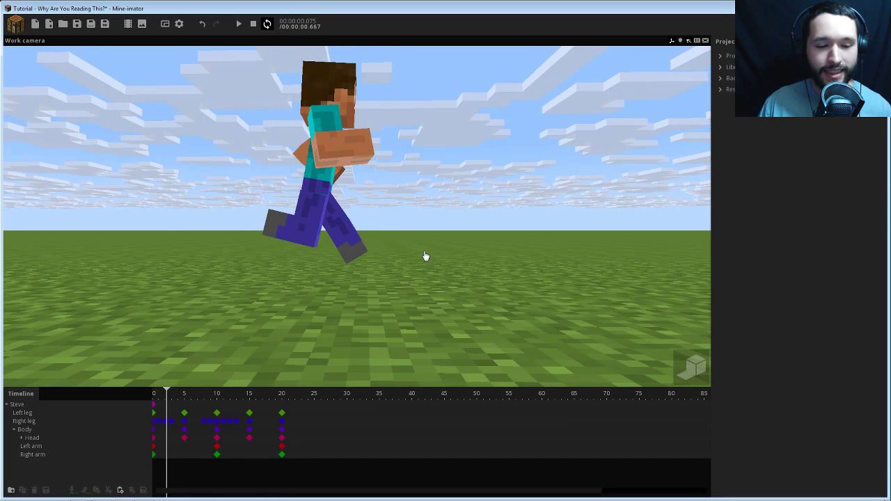
- Copy the right leg's keyframes on frames 11 to 13 onto the left leg at frames 1 to 3
drag(181, 399, 214, 404)
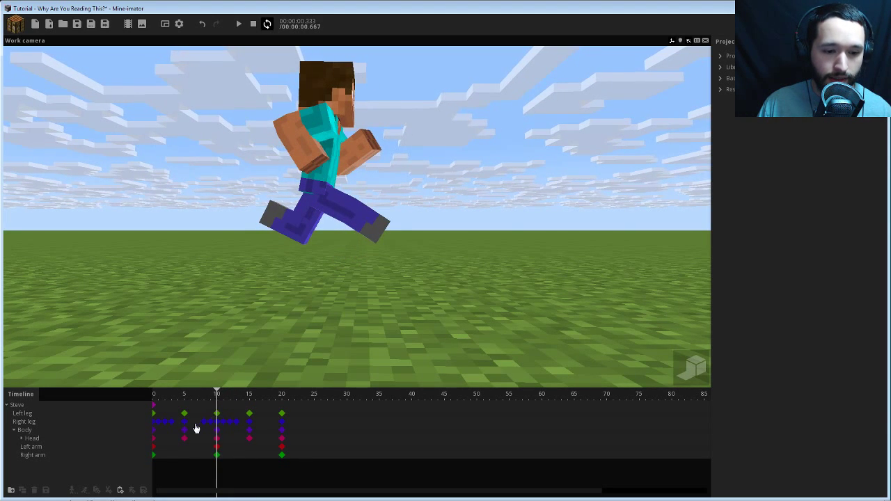
click(204, 422)
click(218, 423)
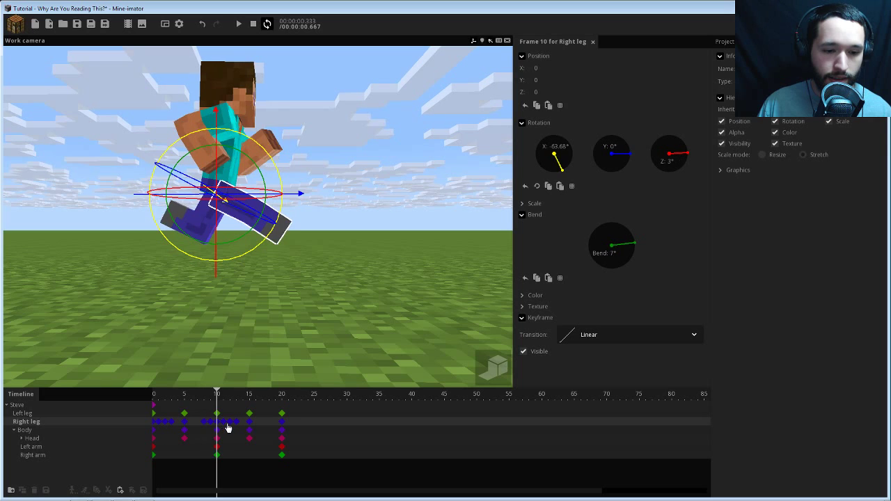
click(225, 423)
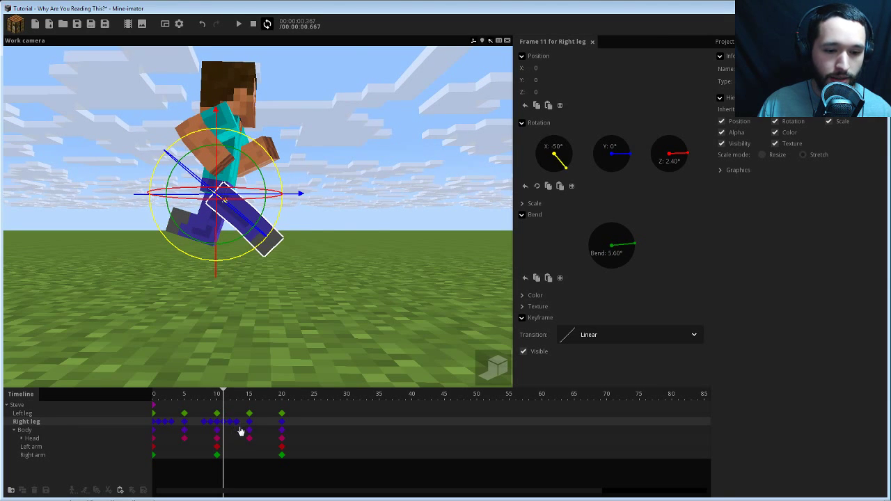
drag(240, 426, 148, 396)
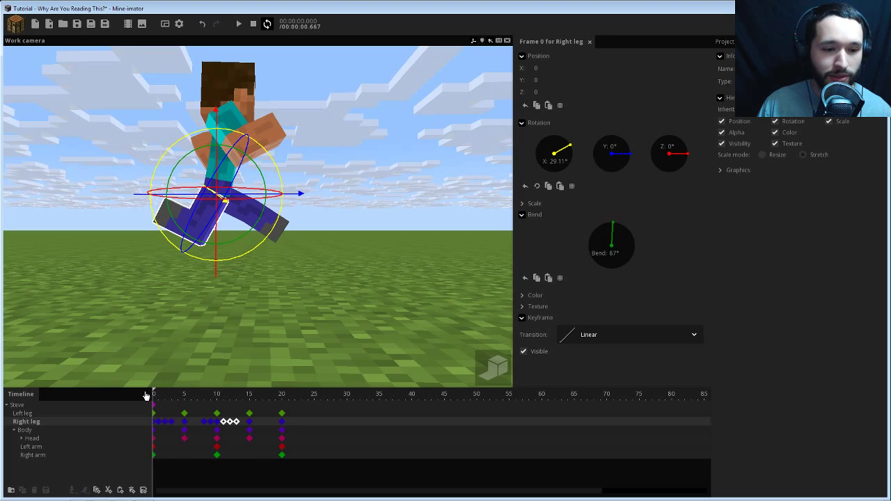
click(154, 415)
click(159, 397)
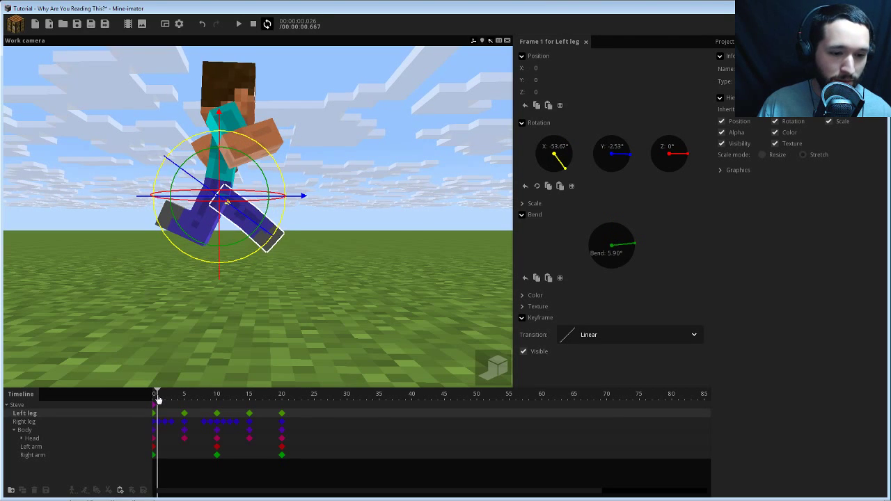
scroll(162, 409, up, 1)
scroll(167, 416, up, 1)
drag(207, 496, 203, 495)
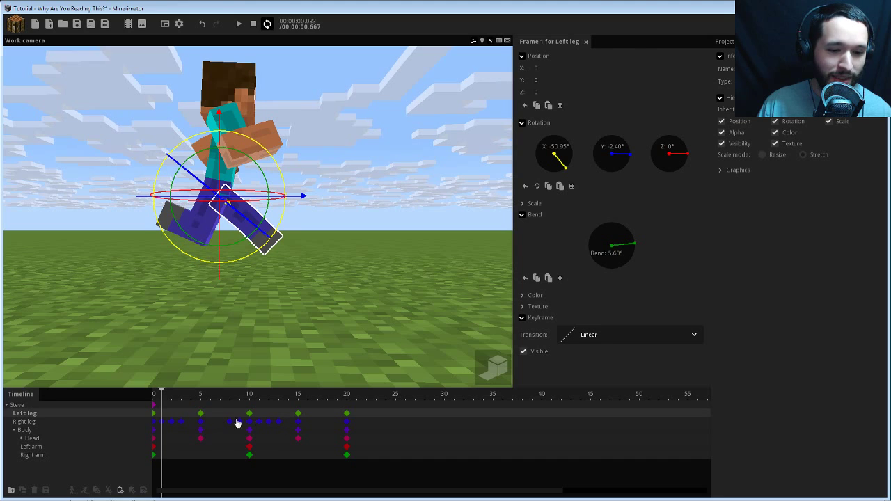
key(ctrl+v)
click(181, 414)
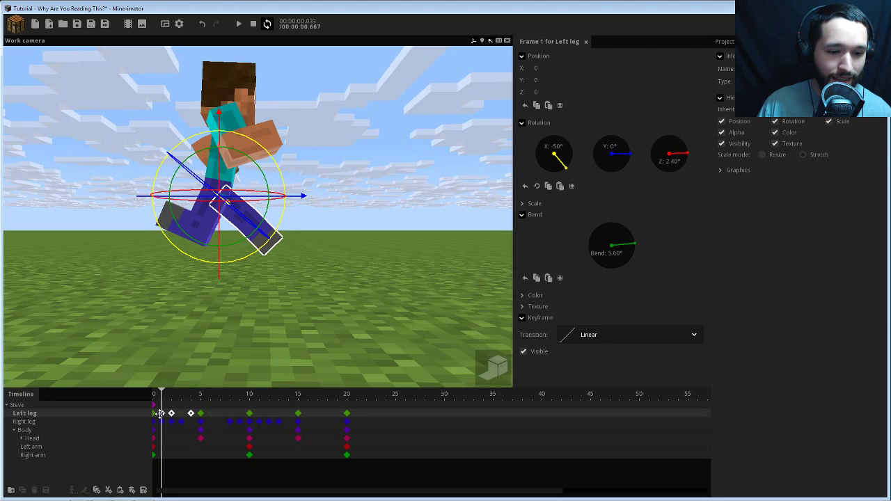
click(185, 414)
- Try pasting the right leg's frame 8–9 keyframes onto the left leg at frames 13–14, and its frame 11–13 keyframes at frames 16–18
drag(191, 415, 242, 426)
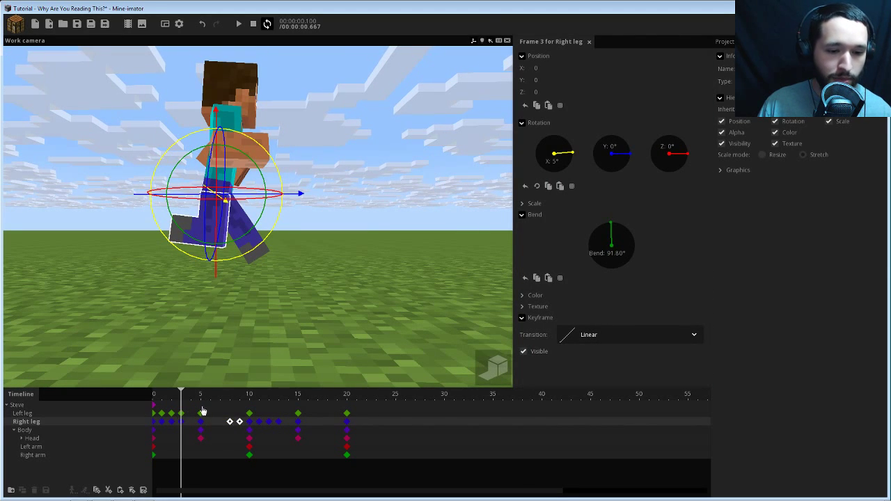
drag(226, 398, 257, 427)
click(266, 414)
key(ctrl+v)
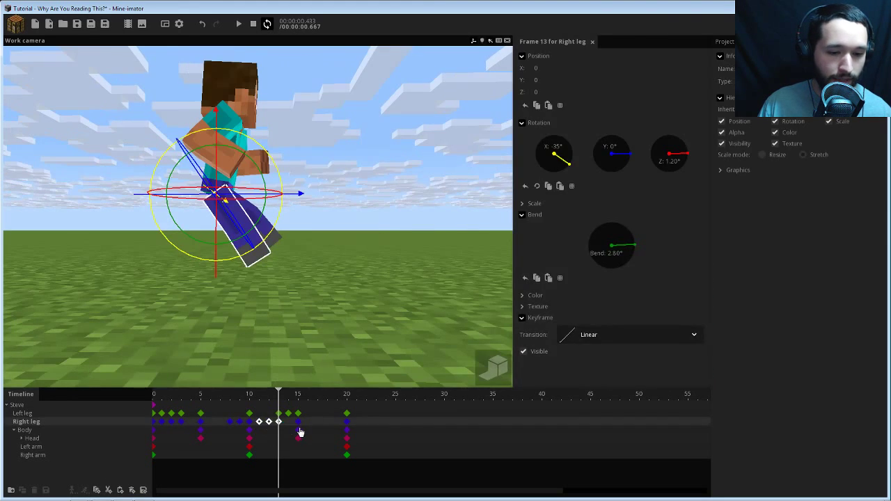
key(ctrl+c)
click(310, 413)
key(ctrl+v)
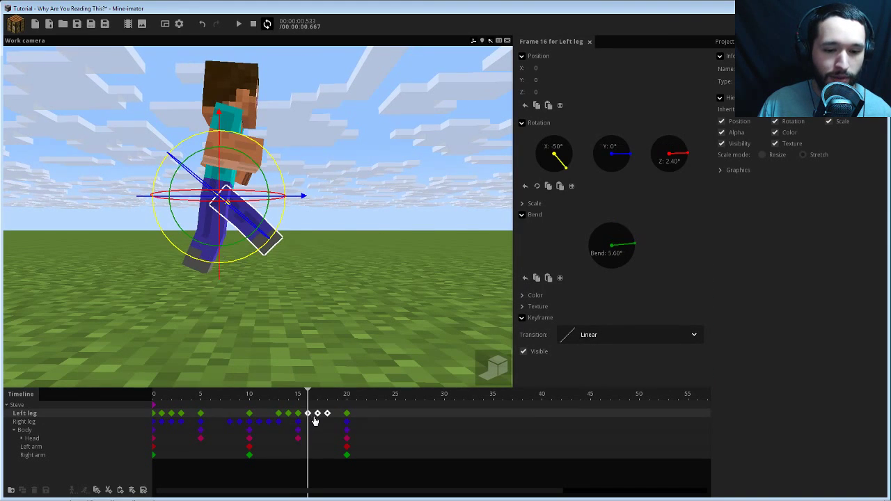
- Return to the first frame, deselect the character and play the run cycle to check the left leg
drag(282, 398, 139, 388)
click(425, 254)
drag(424, 254, 421, 243)
key(space)
key(space)
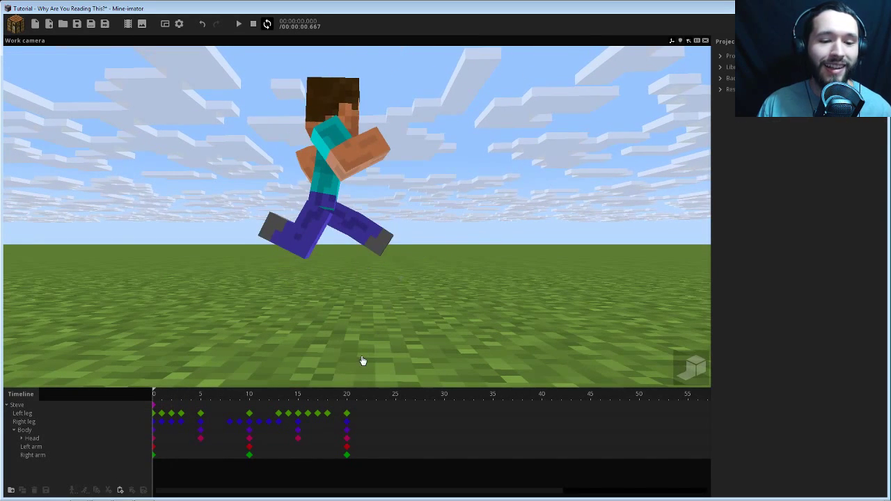
- Undo the keyframes pasted onto the left leg at frames 13–14 and 16–18
key(ctrl+z)
key(ctrl+z)
key(ctrl+z)
key(ctrl+z)
key(ctrl+z)
key(ctrl+z)
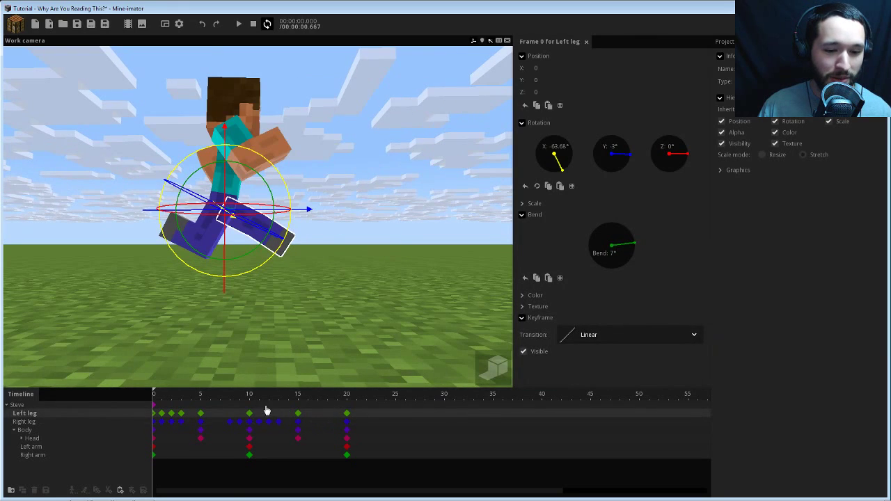
- Copy the right leg's keyframes on frames 11 to 13 onto the left leg at frames 21 to 23
drag(227, 395, 345, 416)
click(240, 422)
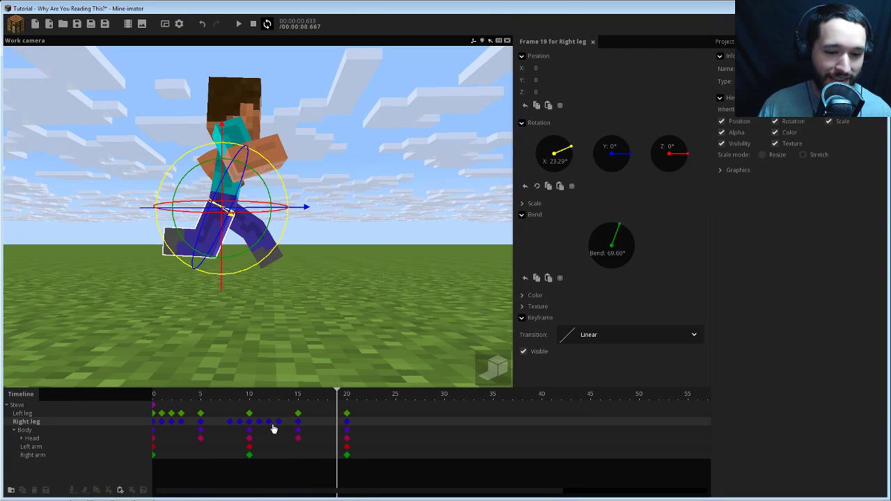
drag(223, 426, 283, 426)
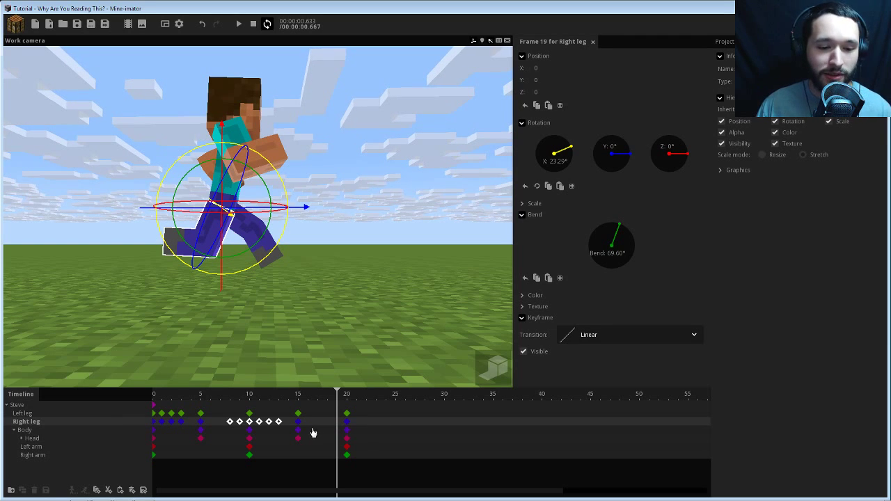
click(280, 427)
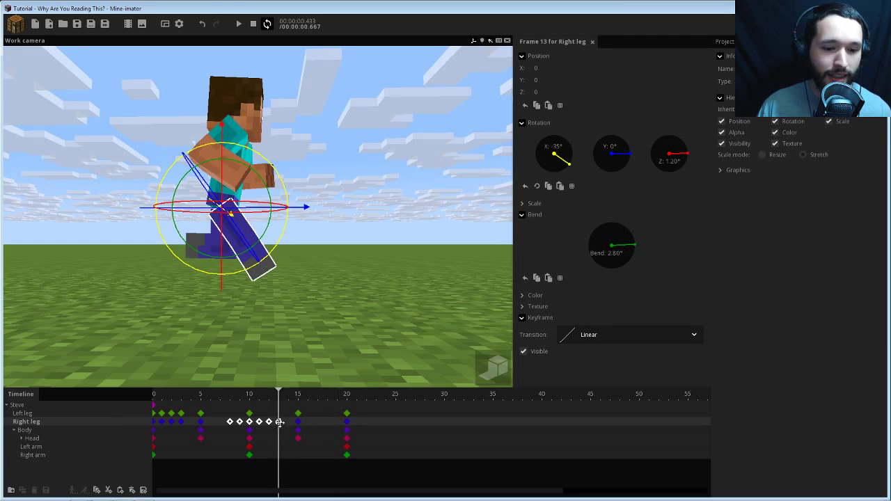
click(284, 425)
drag(284, 425, 255, 428)
click(360, 417)
key(ctrl+v)
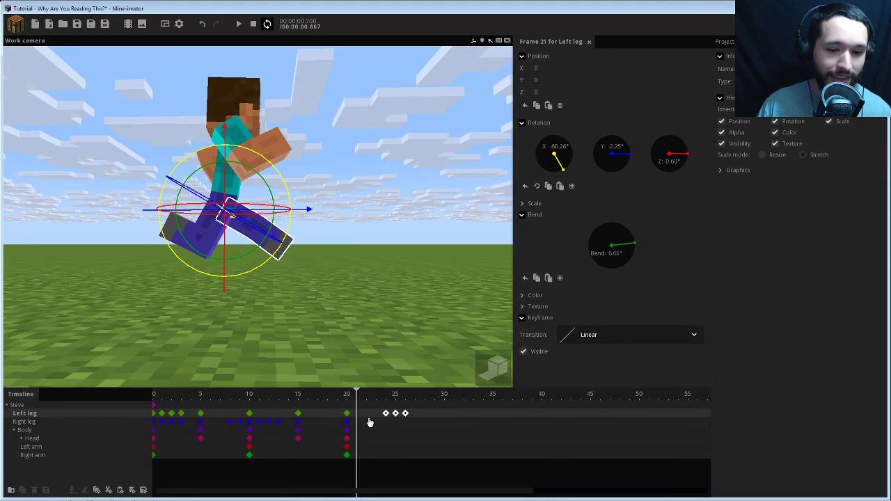
drag(386, 416, 357, 417)
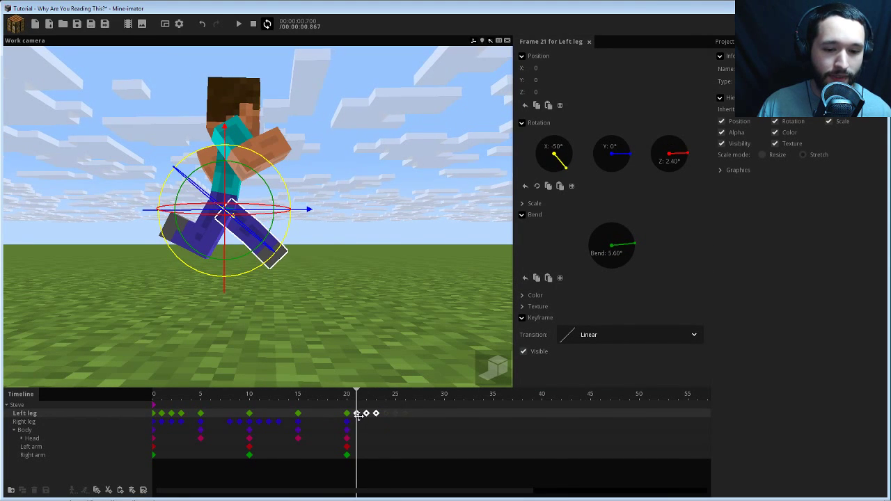
- Copy the right leg's keyframes on frames 8 and 9 onto the left leg at frames 18 and 19
click(228, 425)
drag(227, 424, 252, 426)
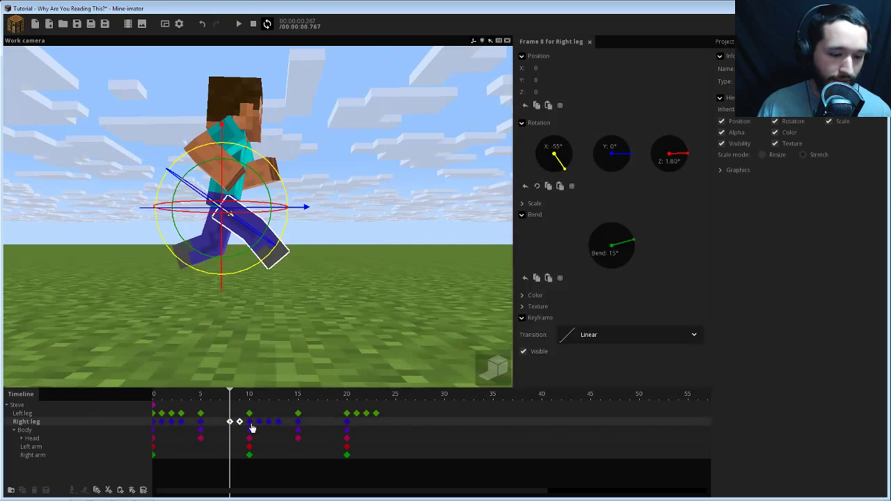
click(326, 414)
key(ctrl+v)
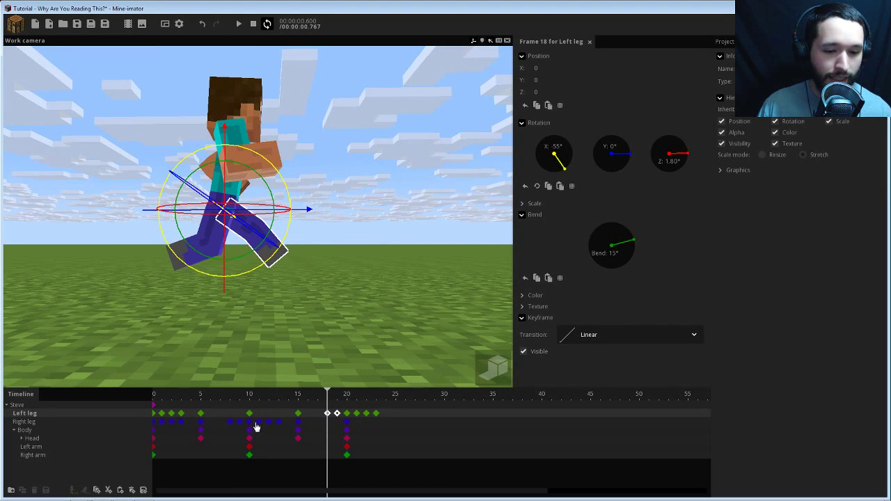
- Copy the right leg's keyframes on frames 1 to 3 onto the left leg at frames 11 to 13
drag(191, 426, 273, 423)
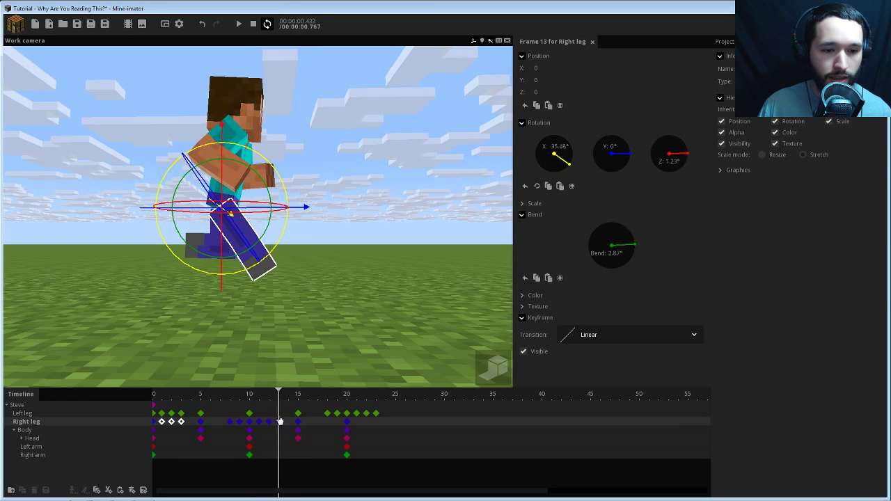
click(251, 414)
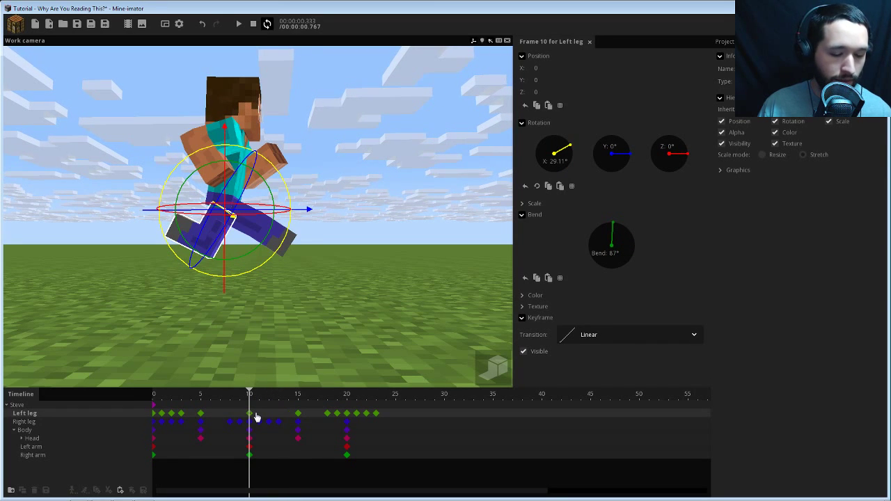
click(258, 417)
key(ctrl+v)
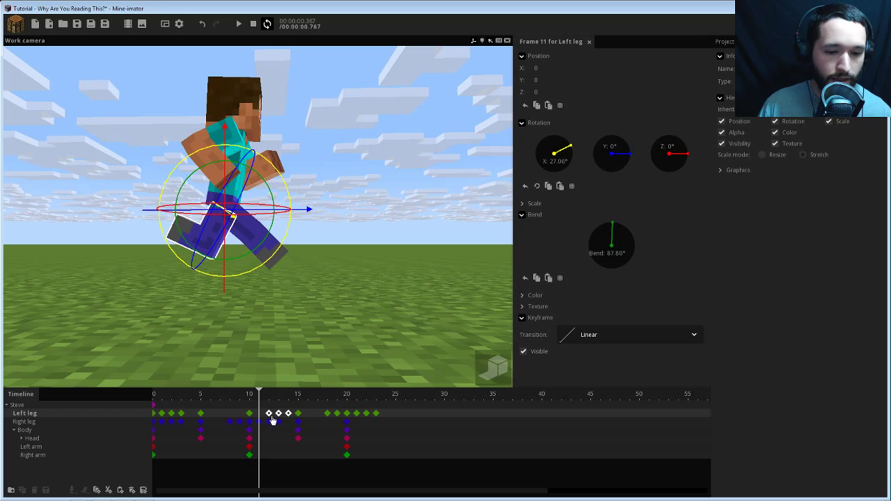
drag(270, 416, 259, 413)
- Deselect the character and play the run cycle repeatedly to examine the motion of both legs
key(space)
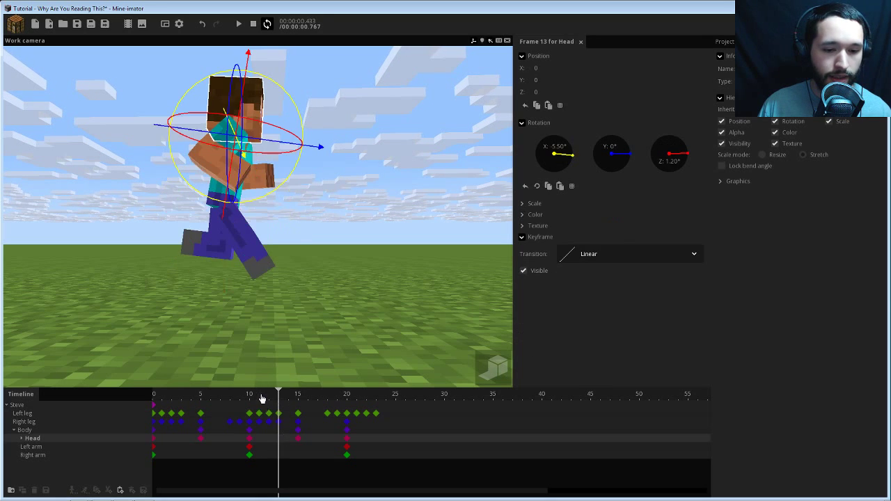
click(328, 277)
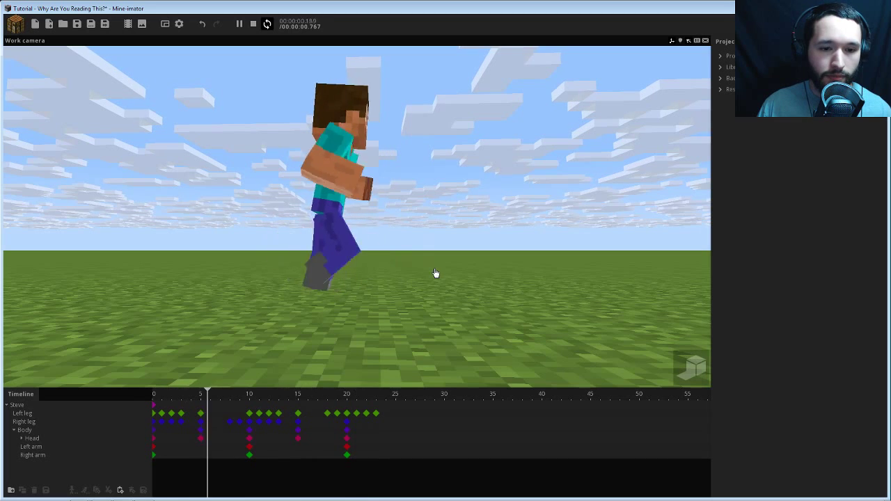
key(space)
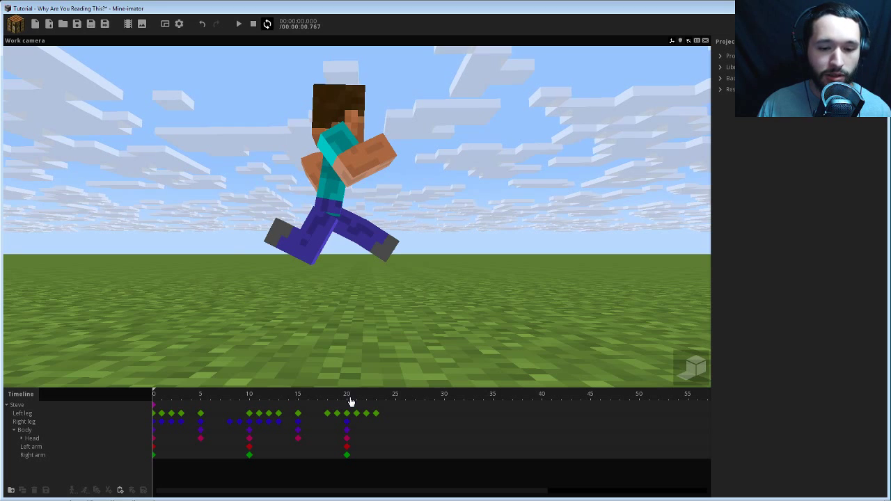
key(space)
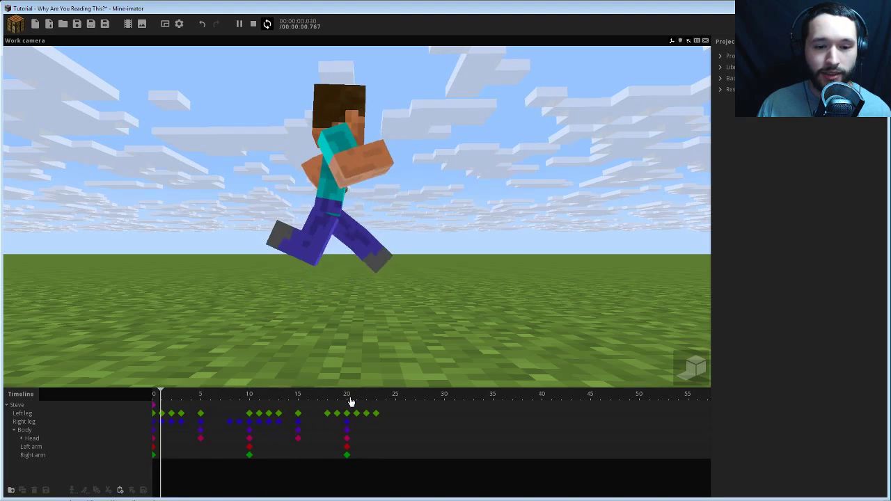
drag(338, 396, 119, 396)
key(space)
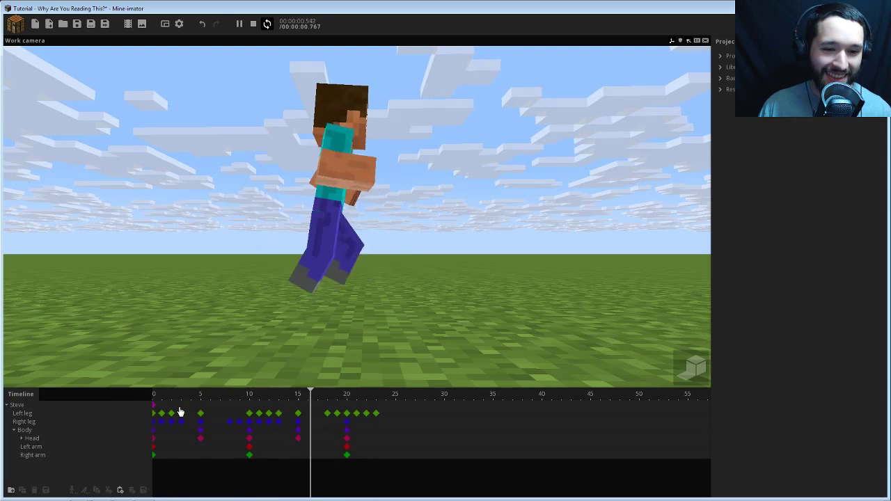
key(space)
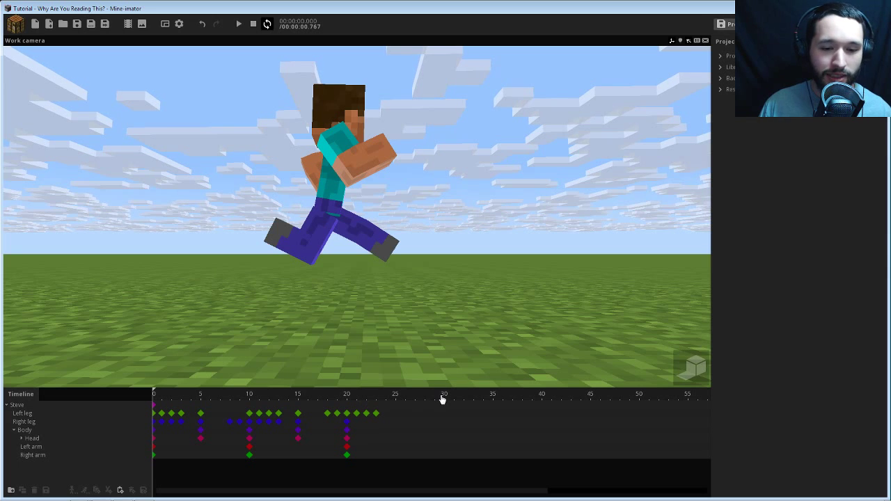
- Limit the looping playback region to frames 0 to 20
key(space)
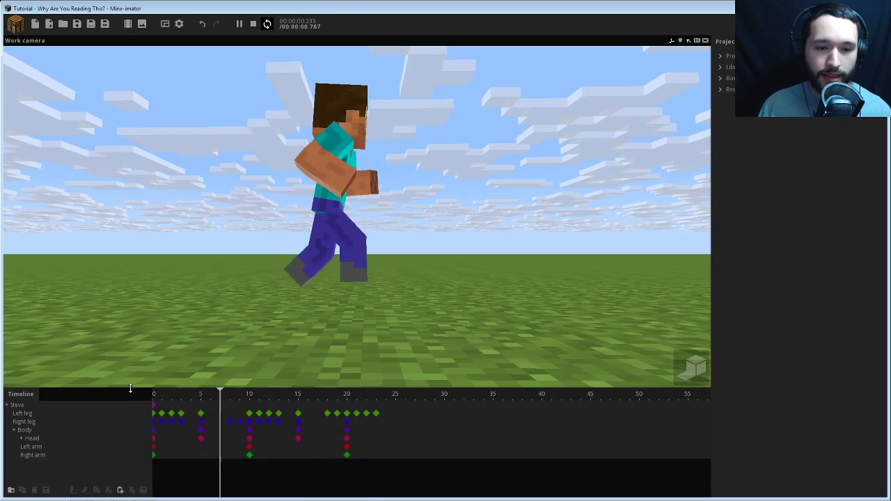
key(space)
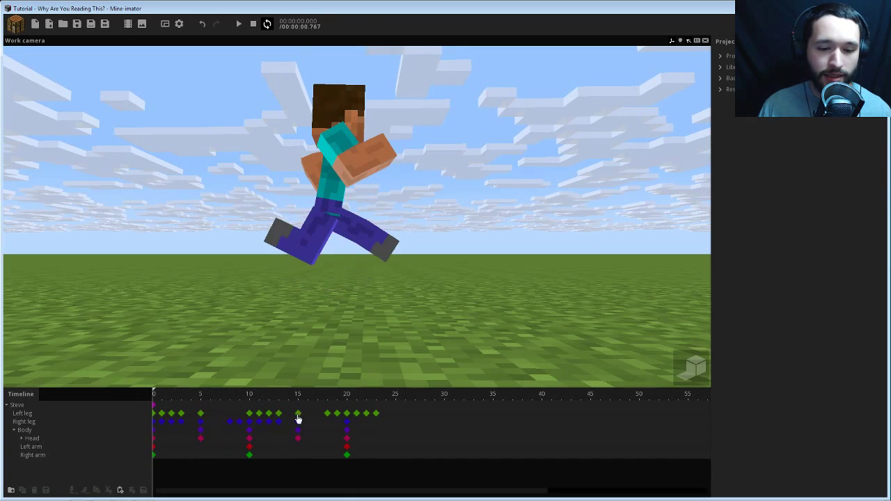
drag(348, 397, 148, 399)
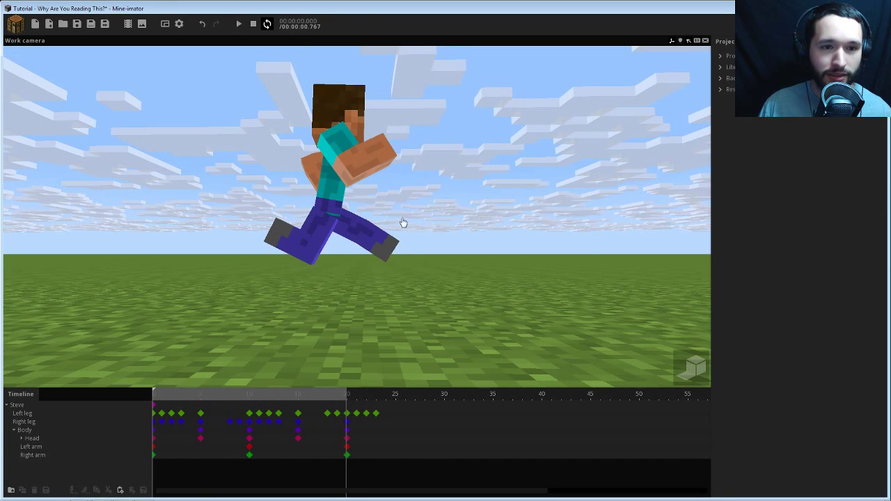
- Play the loop of frames 0 to 20 and examine the run cycle from the side
key(space)
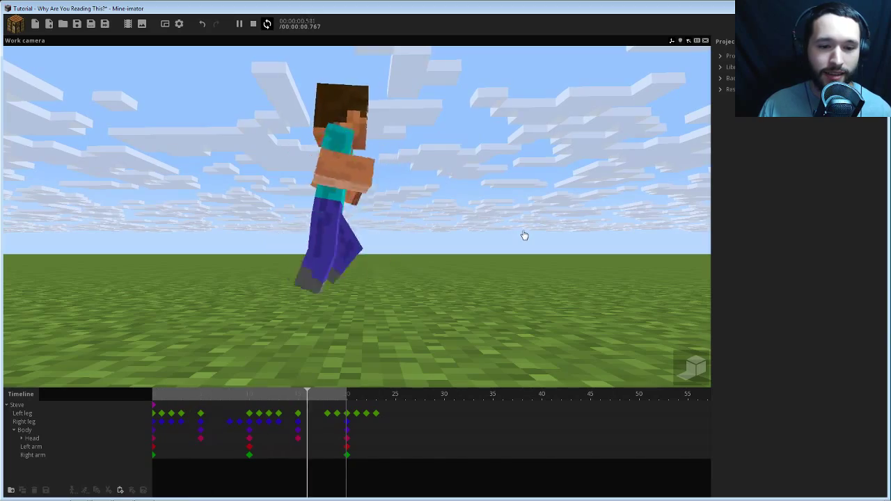
drag(579, 245, 473, 193)
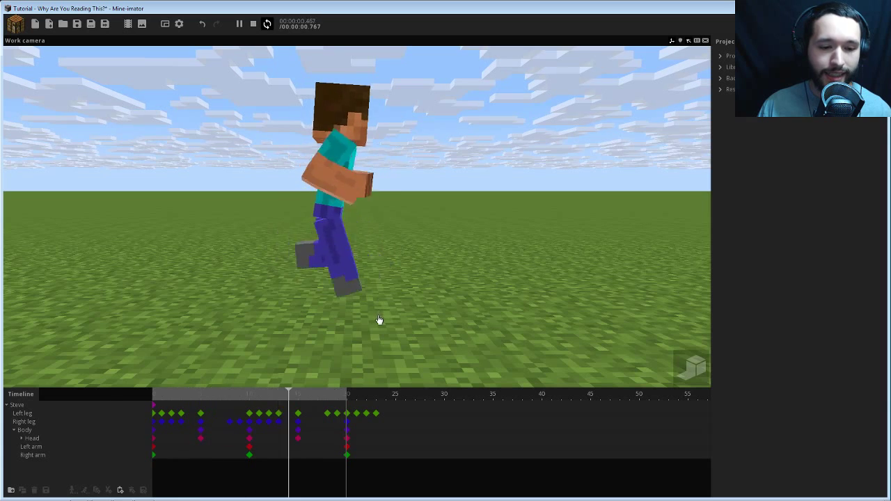
key(space)
- Save the project and clear the playback region from the timeline
click(171, 458)
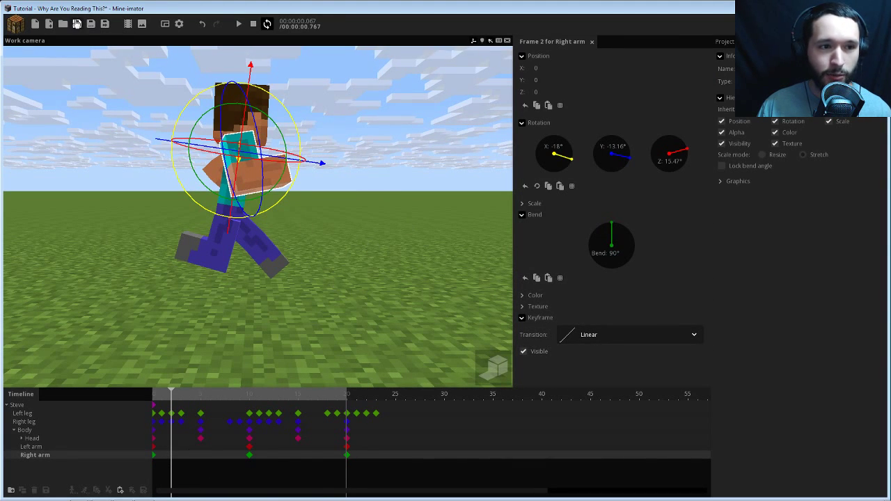
click(77, 23)
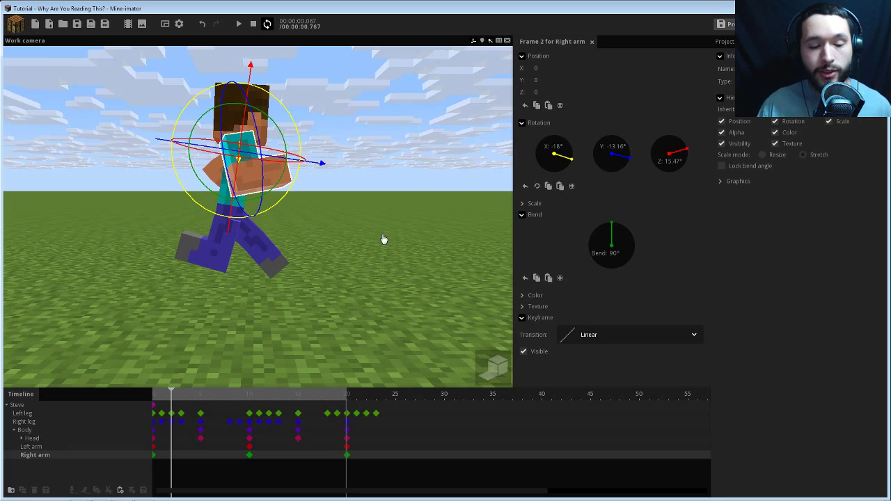
right_click(201, 399)
- View the available easing transitions for the right arm, leaving the transition as Linear
click(590, 340)
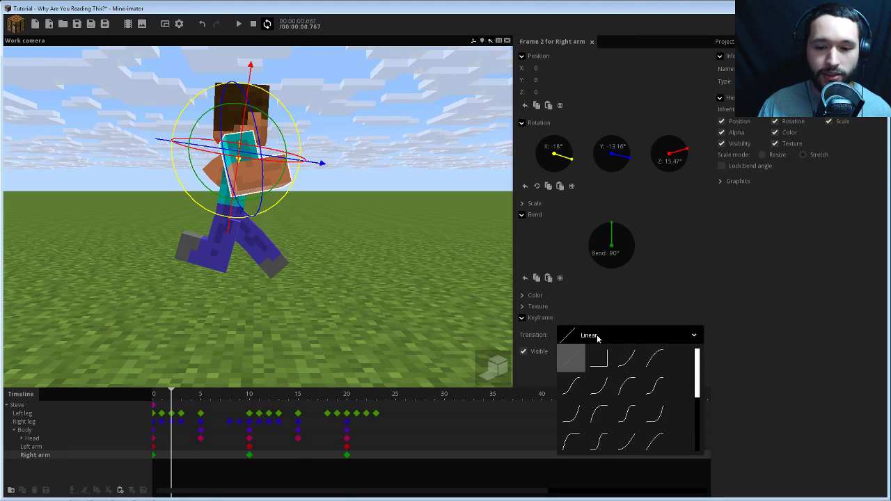
click(598, 337)
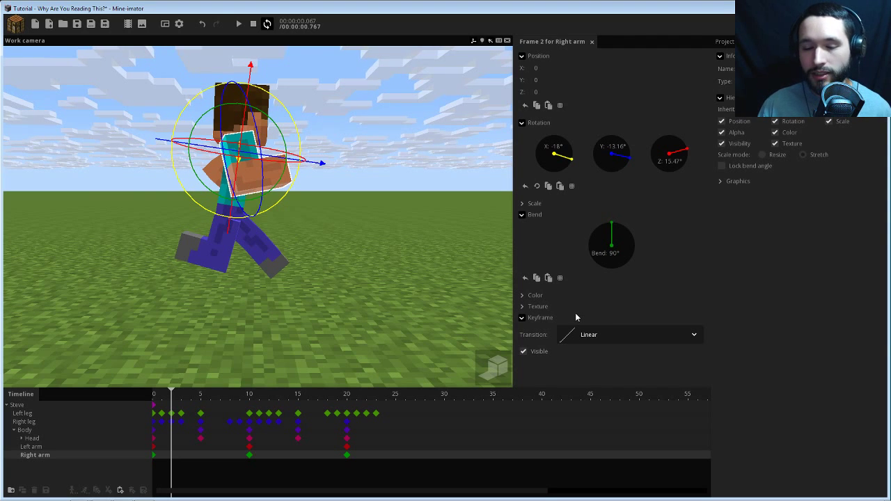
drag(203, 396, 165, 401)
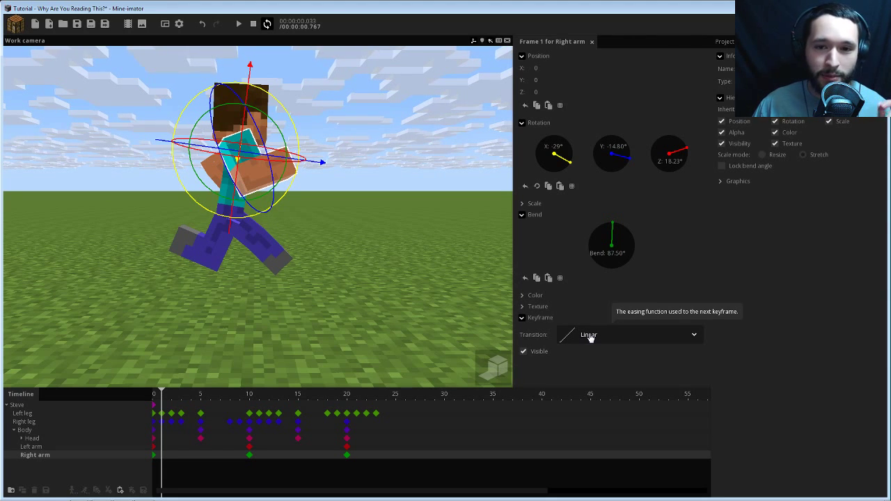
- Deselect the right arm and play the run cycle from frame 0 while viewing the character from the front
click(384, 193)
right_drag(455, 145, 487, 153)
right_drag(440, 210, 449, 182)
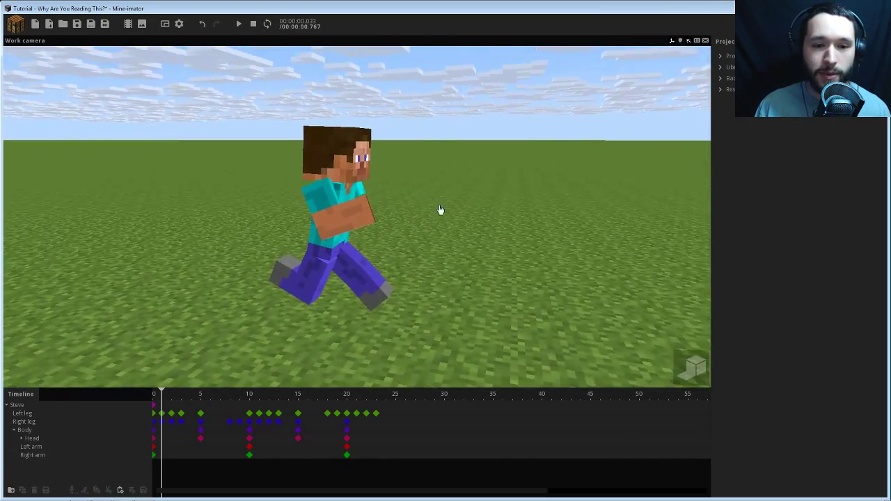
drag(450, 224, 300, 219)
drag(224, 403, 112, 390)
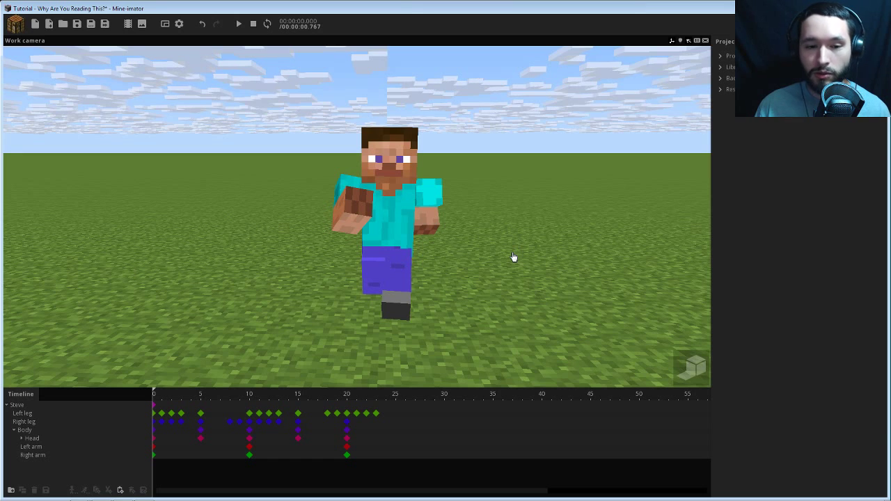
key(space)
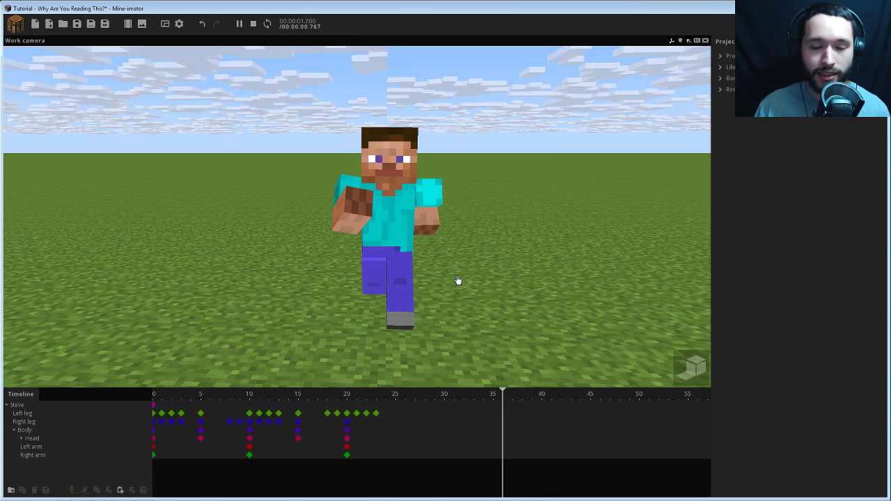
key(space)
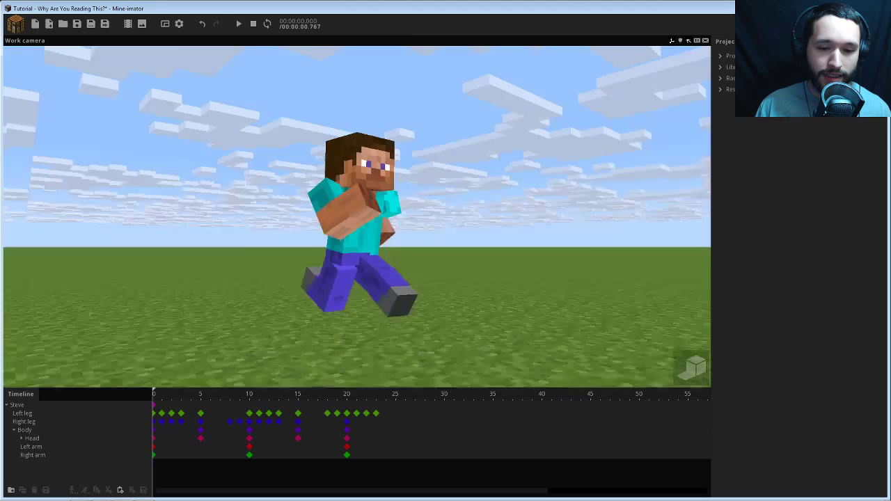
- Copy the keyframes of all body parts from frame 5 through frame 23 and paste them starting at frame 25
drag(345, 292, 358, 284)
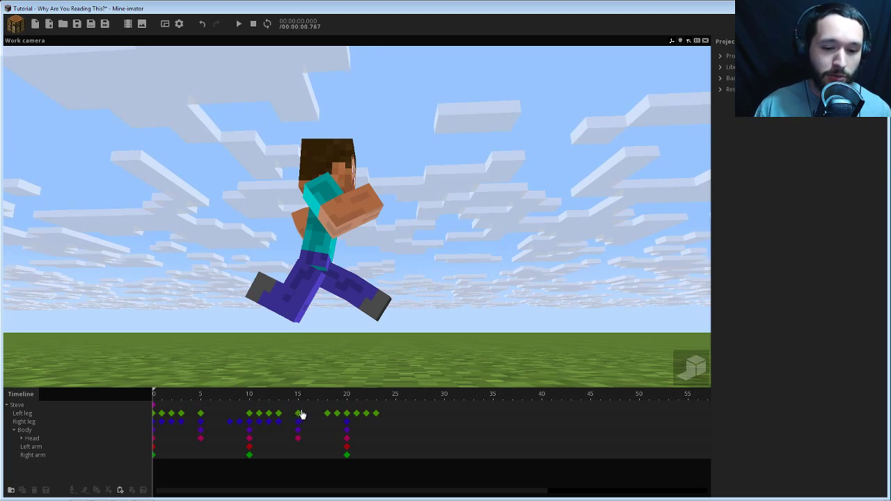
drag(319, 401, 139, 399)
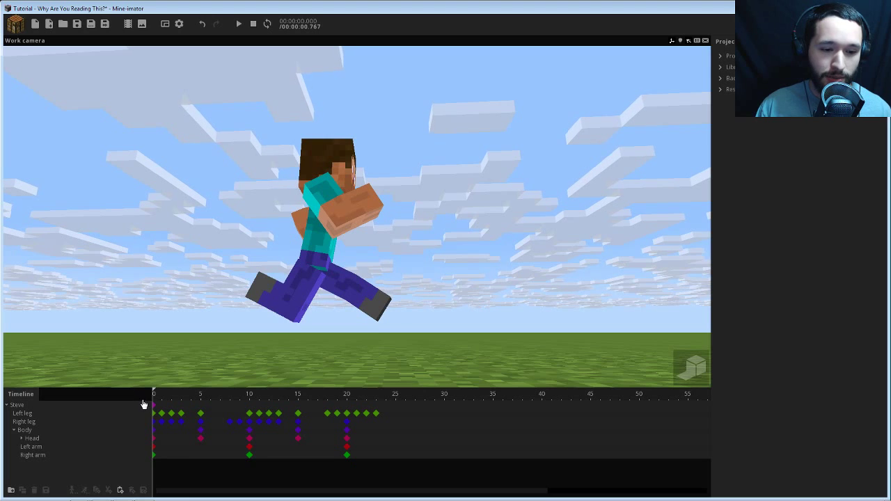
click(154, 413)
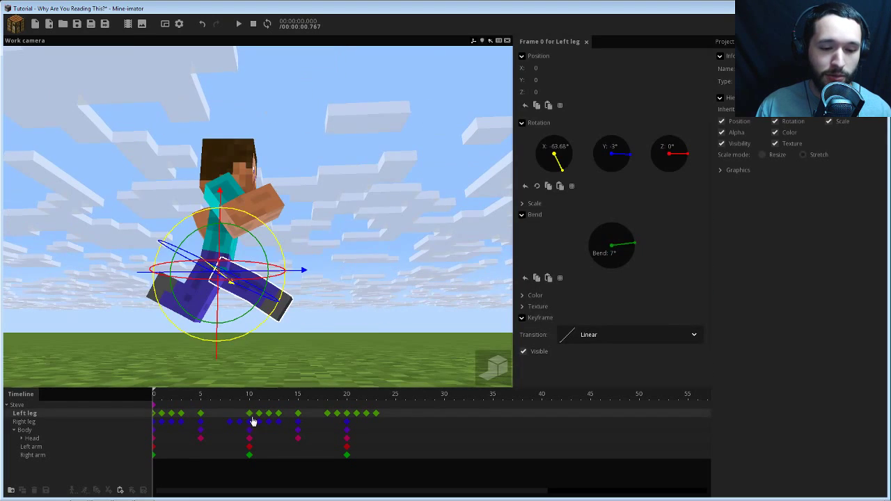
click(376, 413)
drag(377, 401, 200, 401)
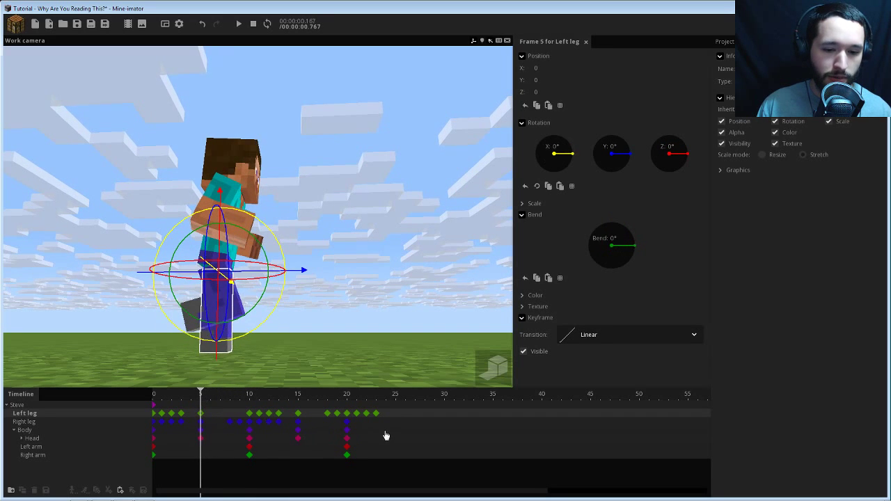
drag(396, 418, 197, 461)
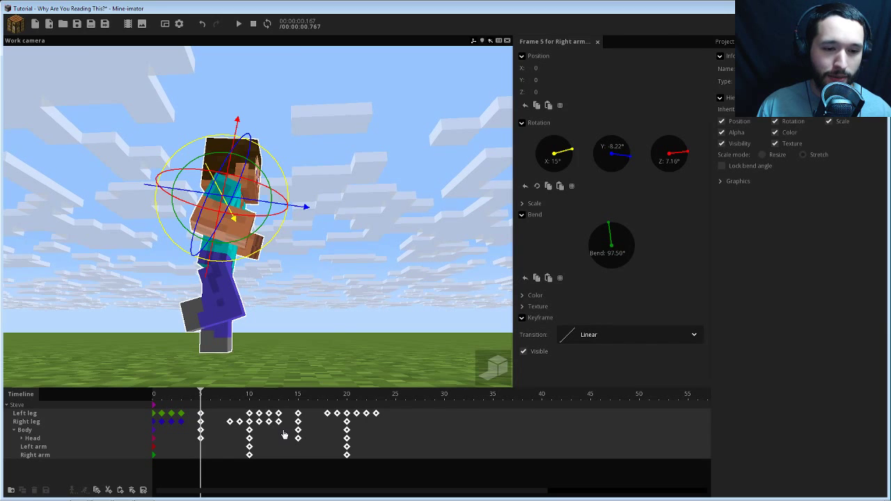
drag(326, 403, 349, 409)
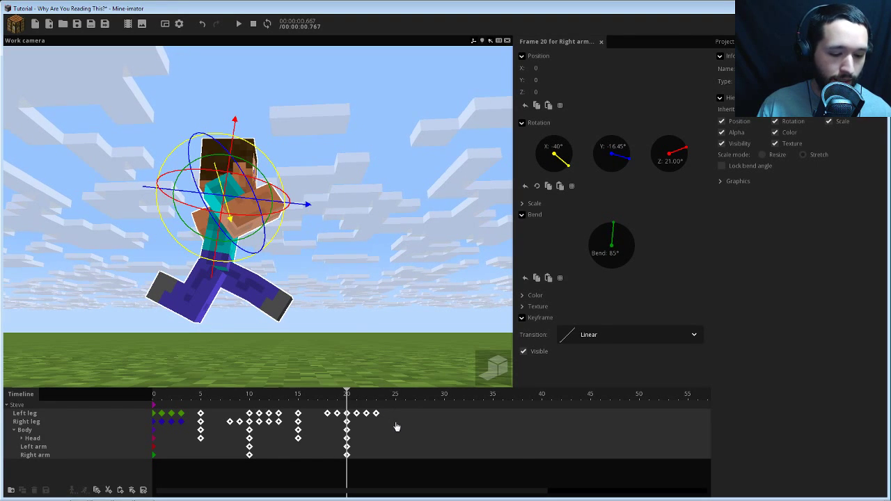
key(ctrl+v)
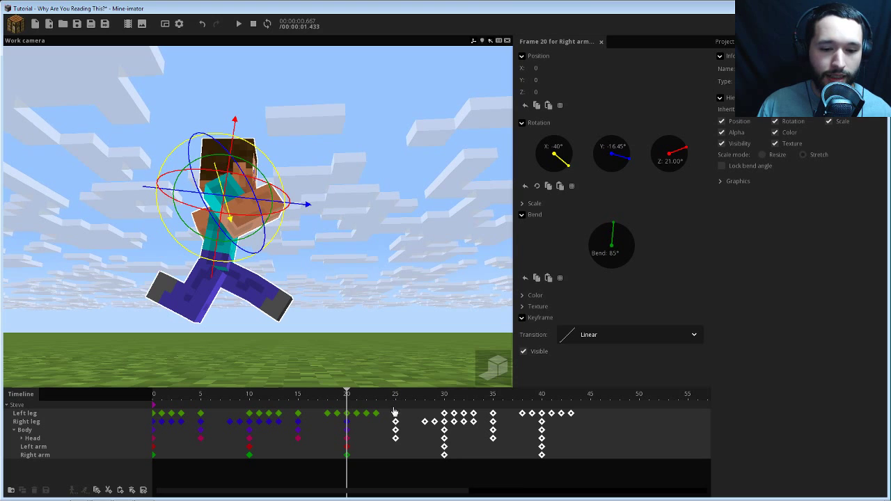
- Paste the copied run cycle keyframes four more times, starting at frames 45, 65, 85 and 105
scroll(450, 431, down, 4)
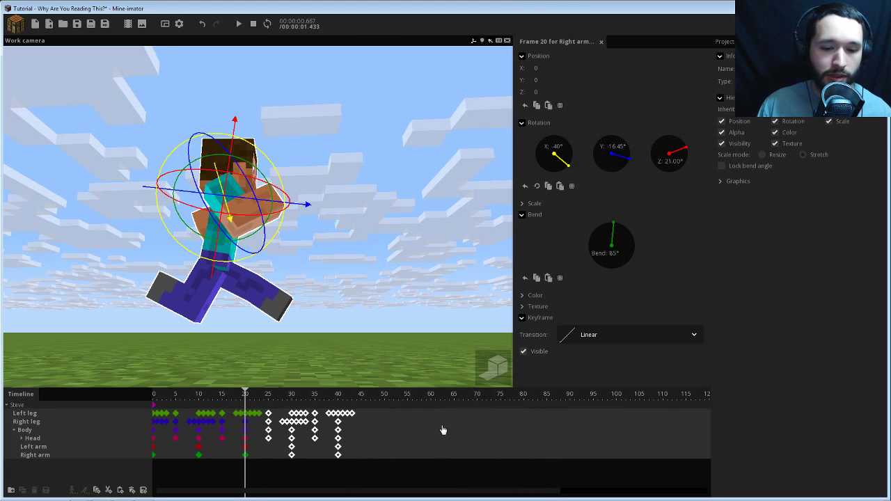
key(ctrl+v)
click(360, 413)
key(ctrl+v)
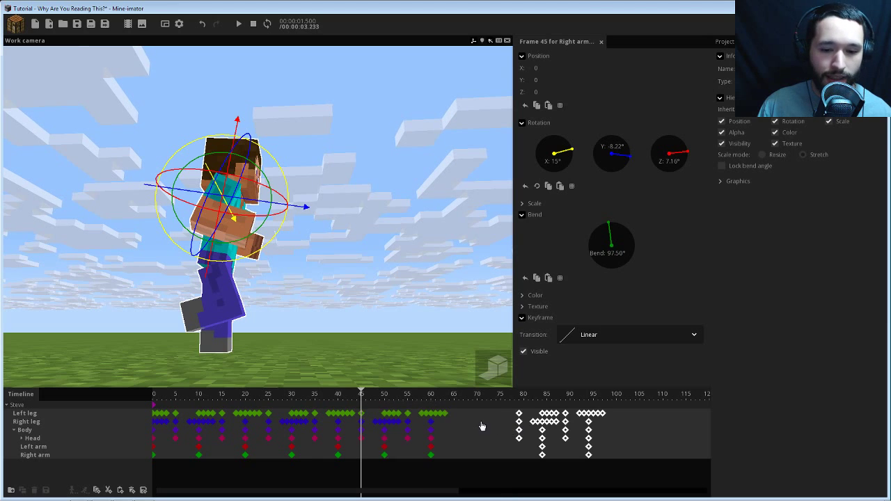
drag(519, 419, 454, 415)
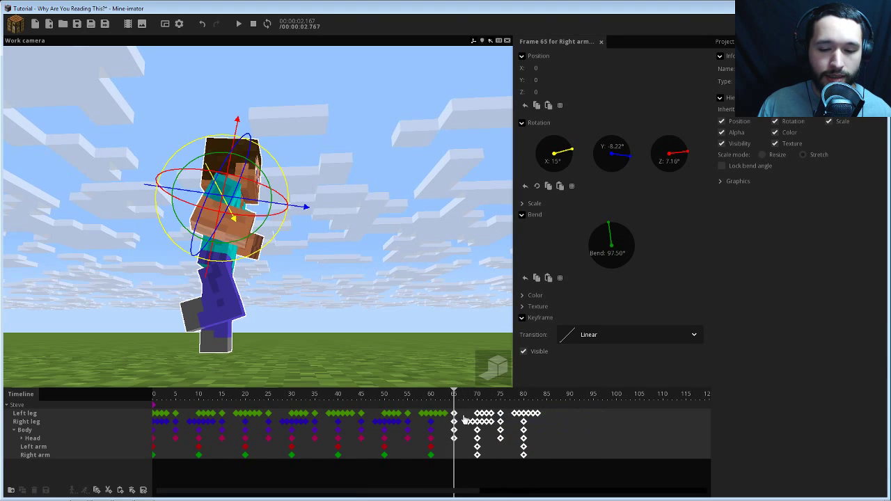
key(ctrl+v)
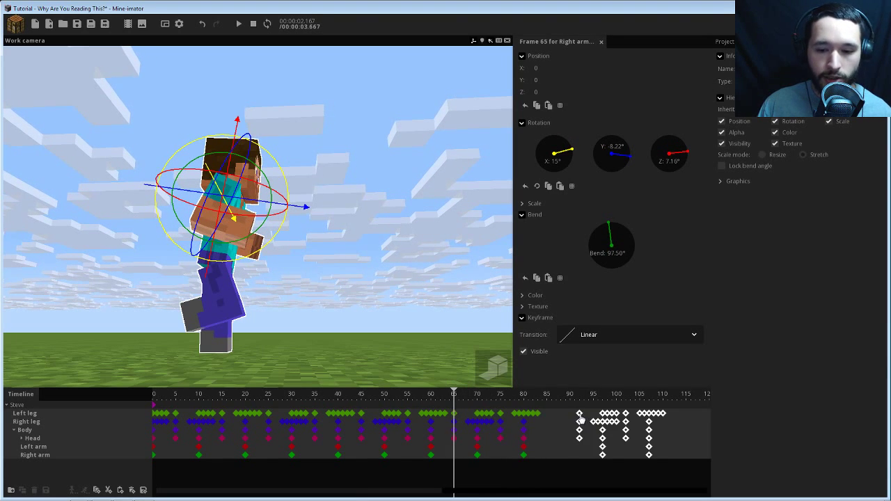
drag(581, 418, 547, 416)
key(ctrl+v)
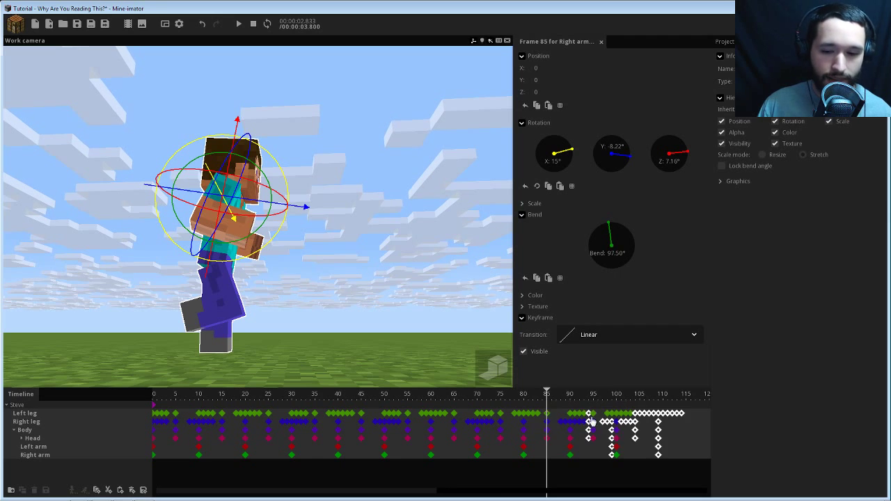
drag(627, 418, 686, 415)
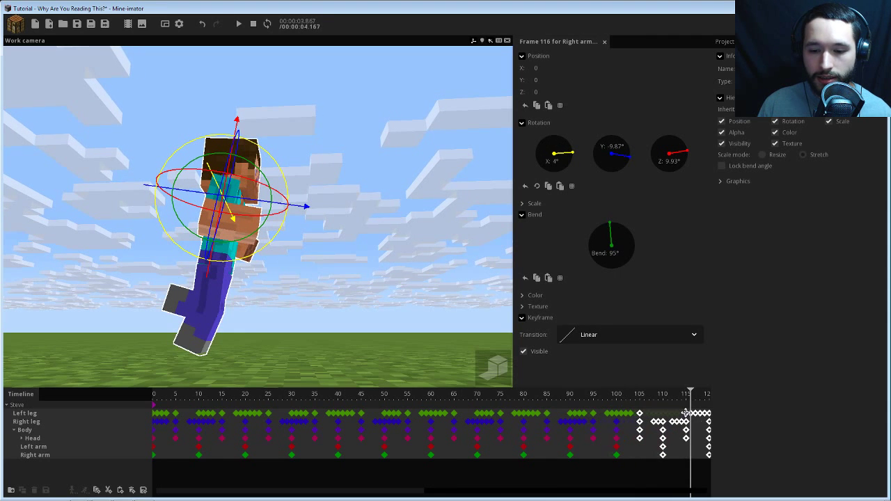
ctrl+scroll(628, 422, down, 4)
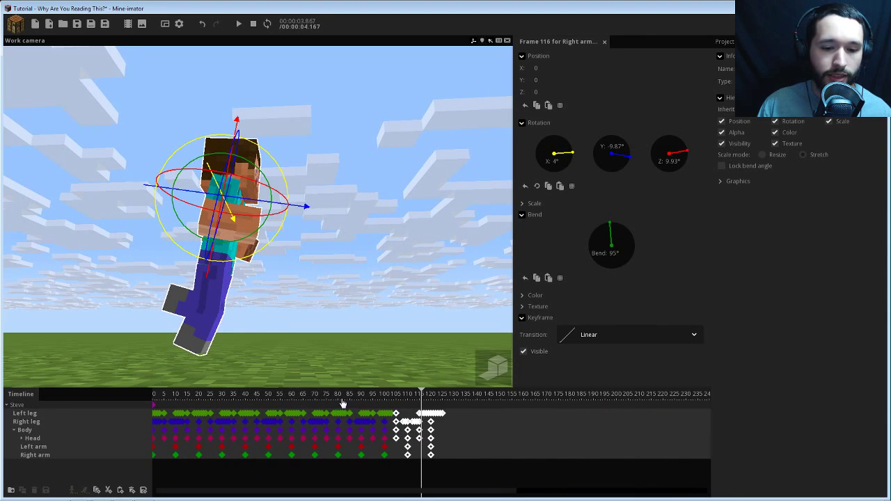
- Deselect the character and play the extended run animation from frame 0 to examine it from the side
drag(342, 404, 114, 390)
click(387, 235)
mouse_move(430, 195)
mouse_down()
mouse_move(430, 223)
mouse_move(430, 190)
mouse_up()
scroll(429, 196, down, 1)
right_drag(425, 223, 393, 209)
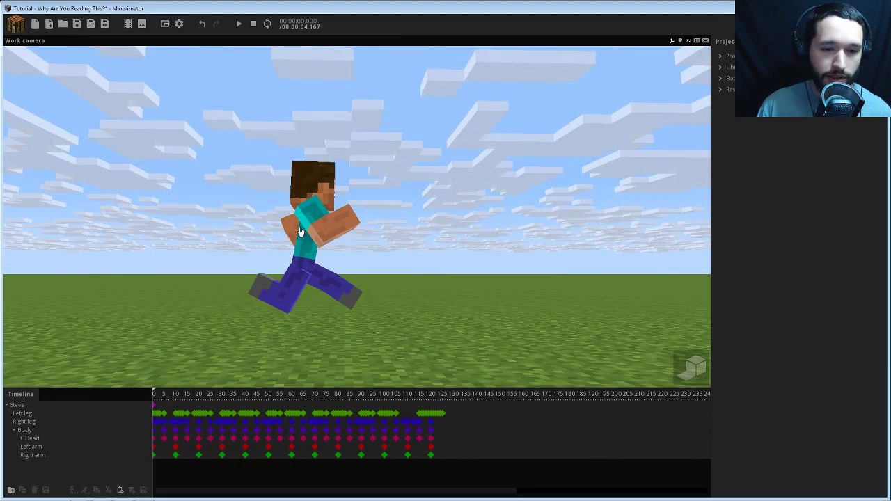
right_drag(380, 255, 375, 251)
drag(382, 250, 367, 265)
scroll(374, 251, up, 1)
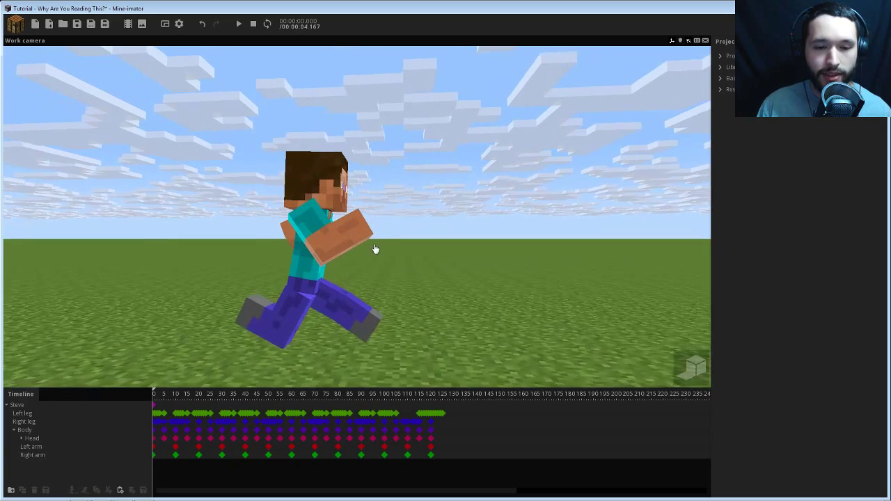
right_drag(375, 246, 370, 258)
key(space)
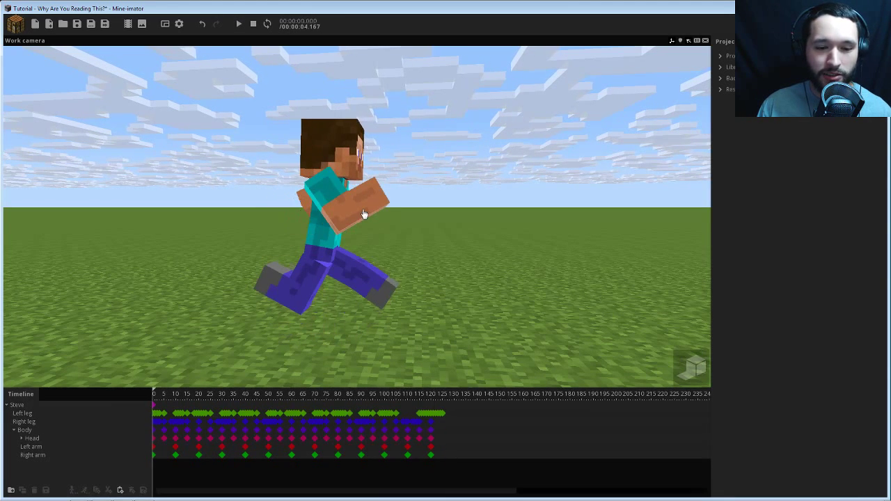
key(space)
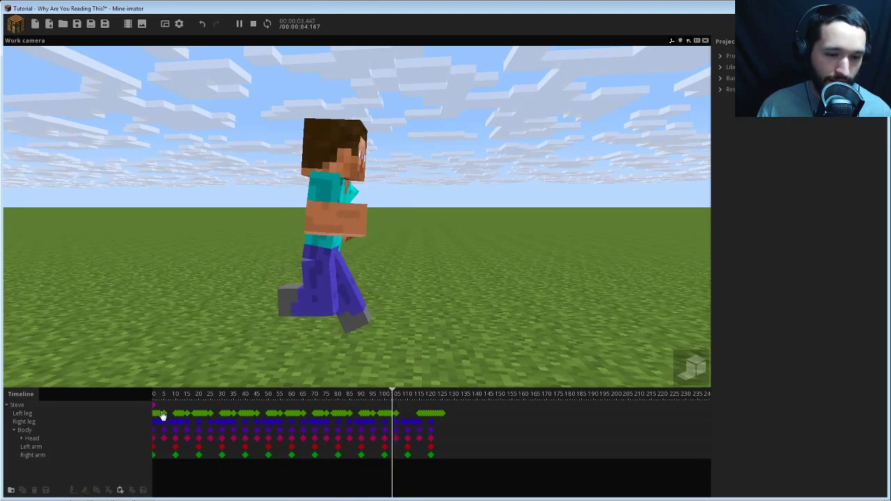
- Add keyframes for the whole Steve character on frames 5 and 10
click(187, 400)
scroll(187, 401, up, 5)
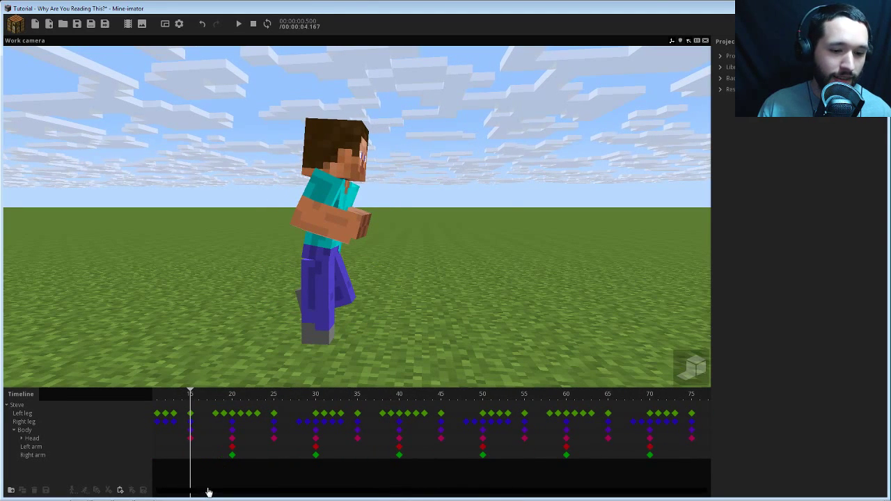
drag(206, 492, 132, 491)
drag(224, 394, 202, 392)
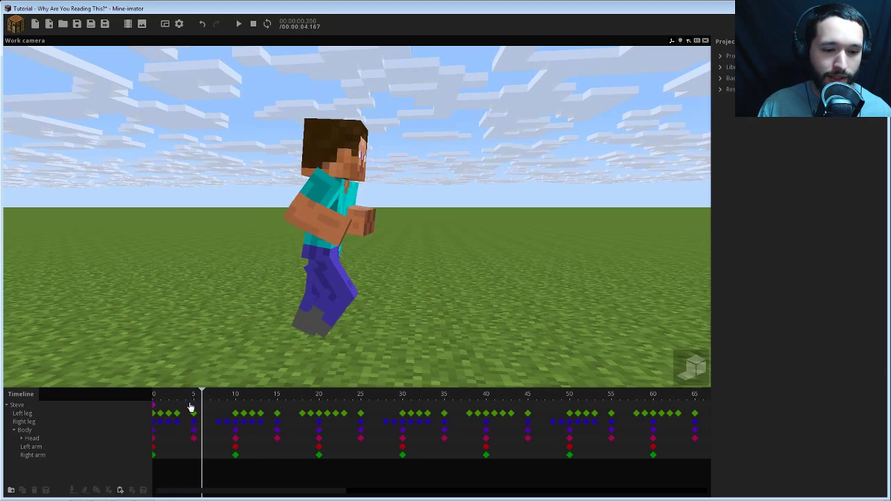
click(193, 409)
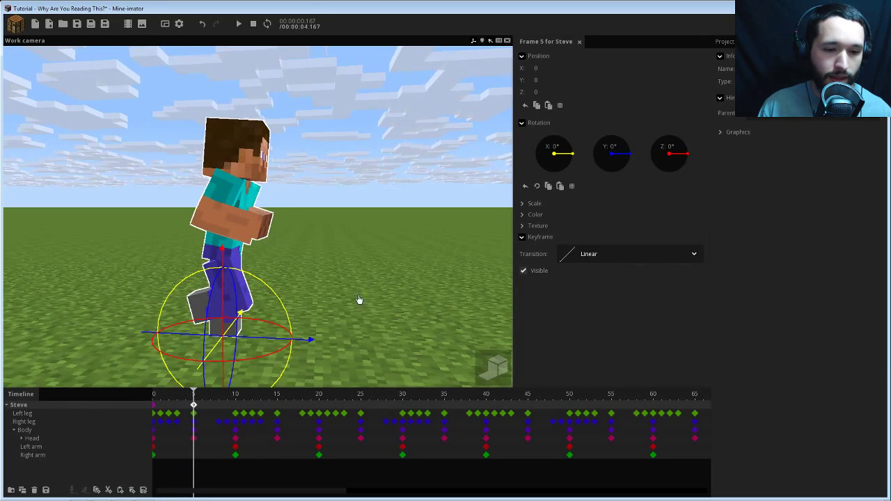
drag(359, 299, 341, 271)
right_drag(330, 243, 330, 261)
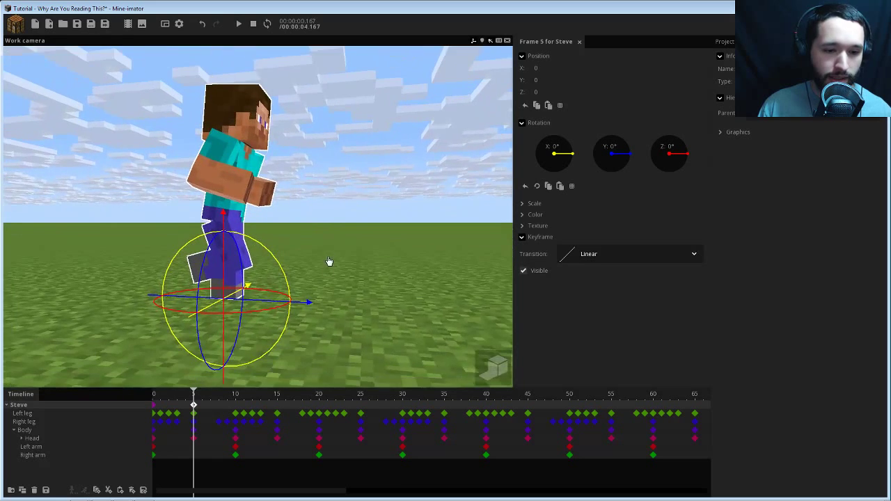
drag(329, 262, 226, 301)
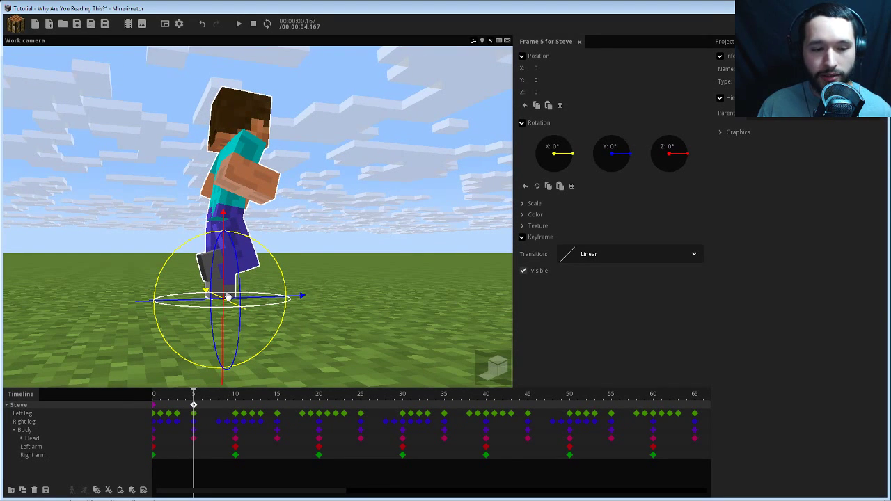
click(236, 405)
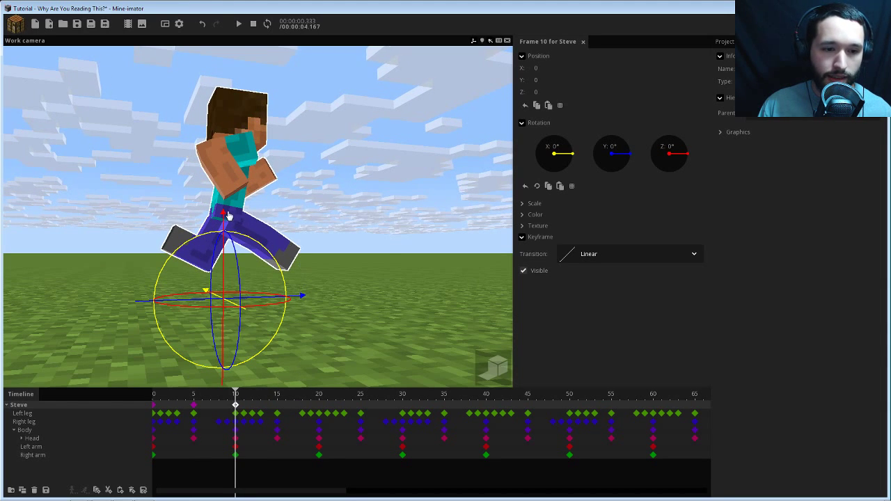
- Raise the whole Steve character on frame 10 by setting its Z position to 1
drag(228, 217, 228, 209)
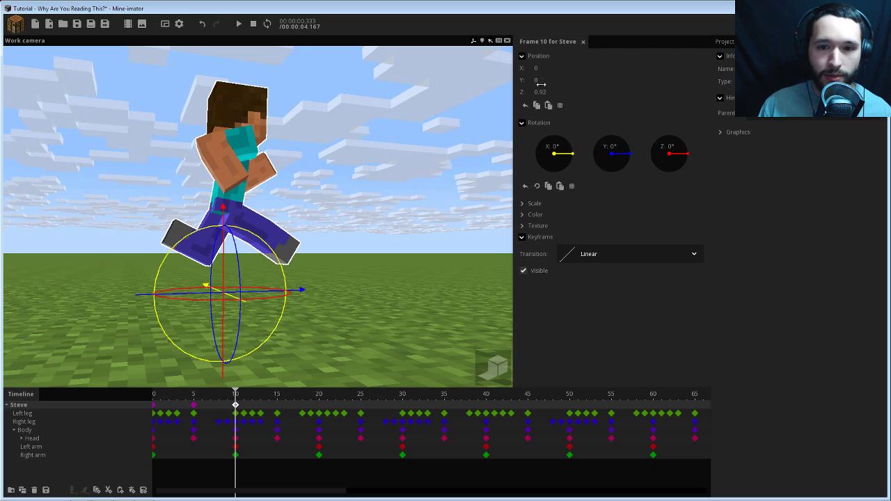
click(539, 92)
text(4)
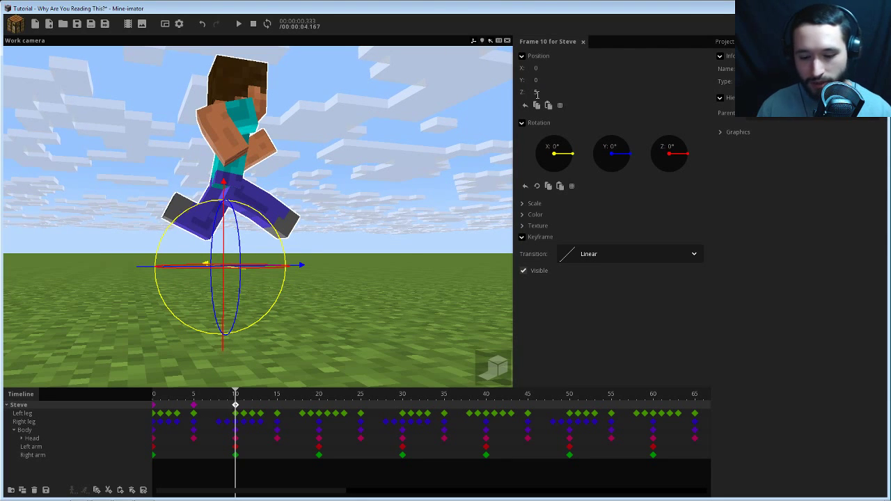
key(BackSpace)
text(1)
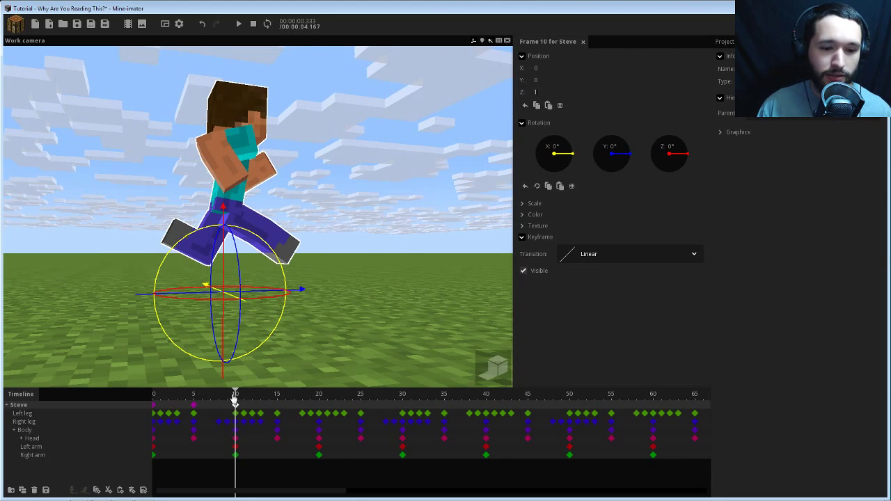
- Play the animation from frame 0 and scrub through to frame 18 to check Steve's vertical movement
drag(234, 398, 137, 392)
key(space)
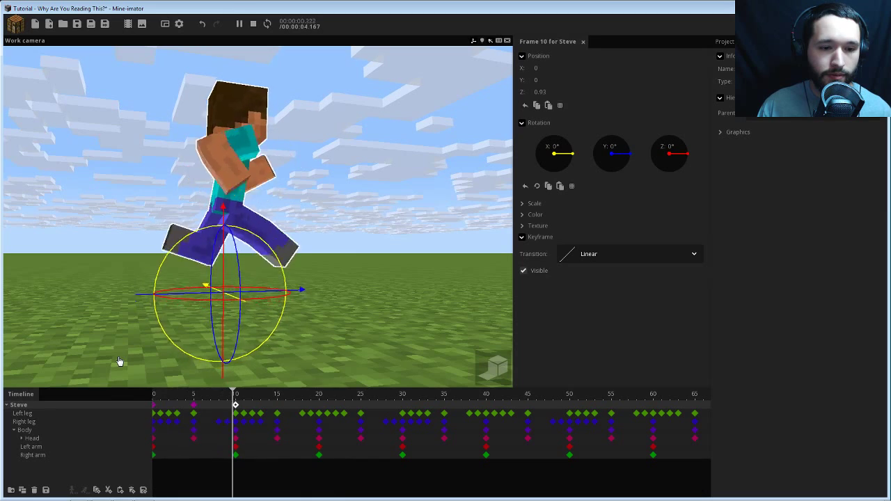
key(space)
drag(193, 395, 302, 402)
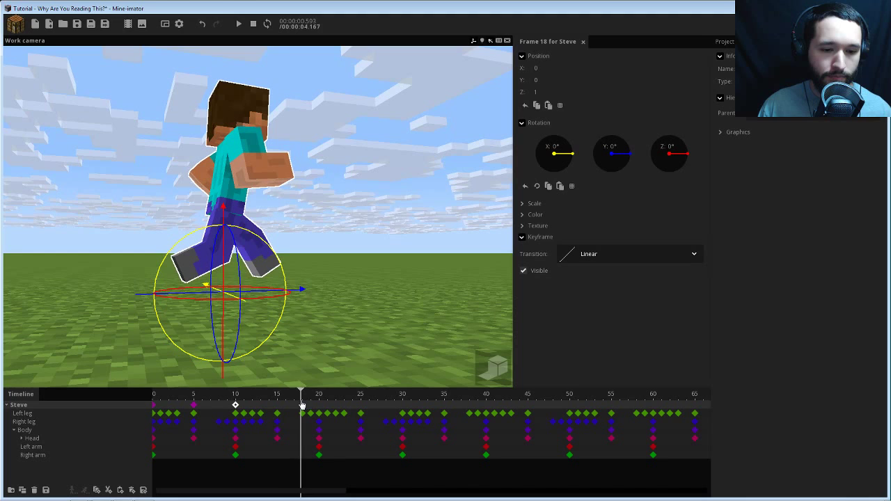
- Set Steve's Z position to 1 on the frame 0 keyframe
click(195, 406)
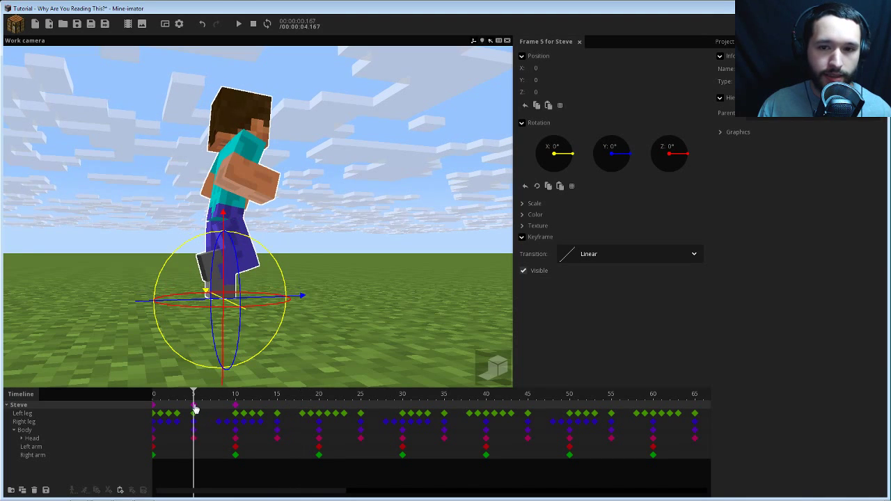
click(154, 407)
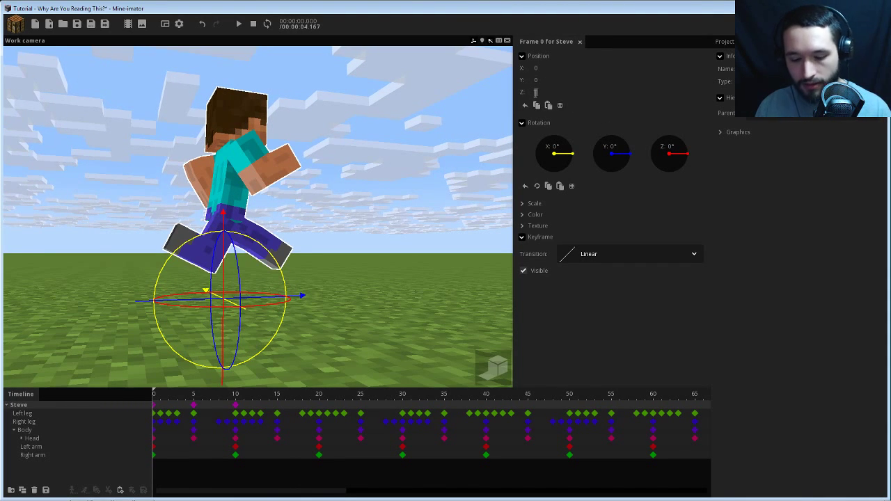
drag(534, 92, 535, 92)
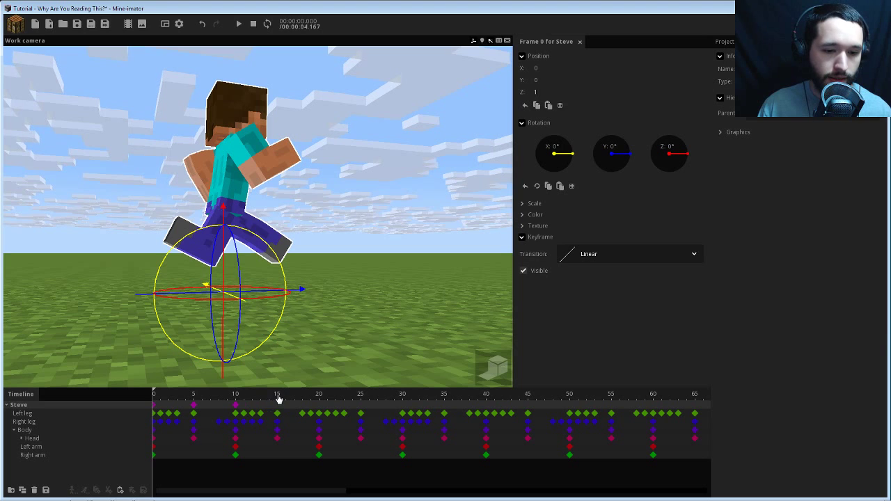
- Mark frames 0 to 15 as the playback range, enable looping and play the run to check the bounce
drag(277, 401, 103, 406)
key(space)
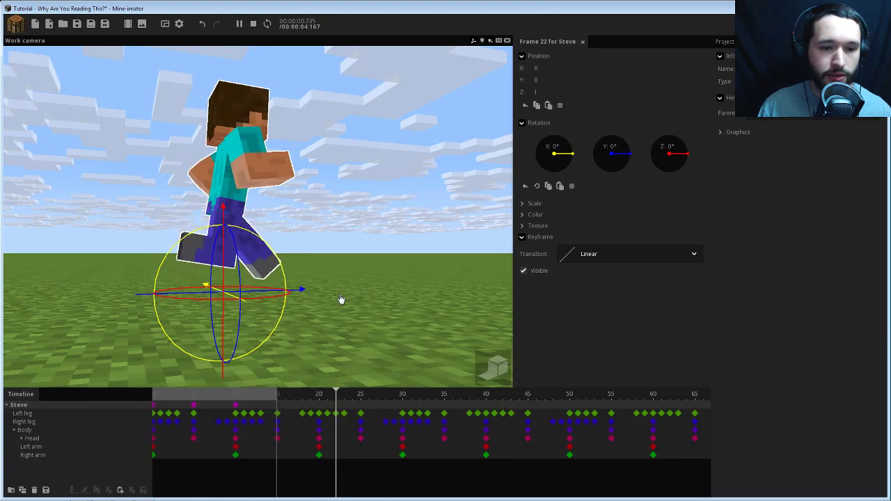
key(space)
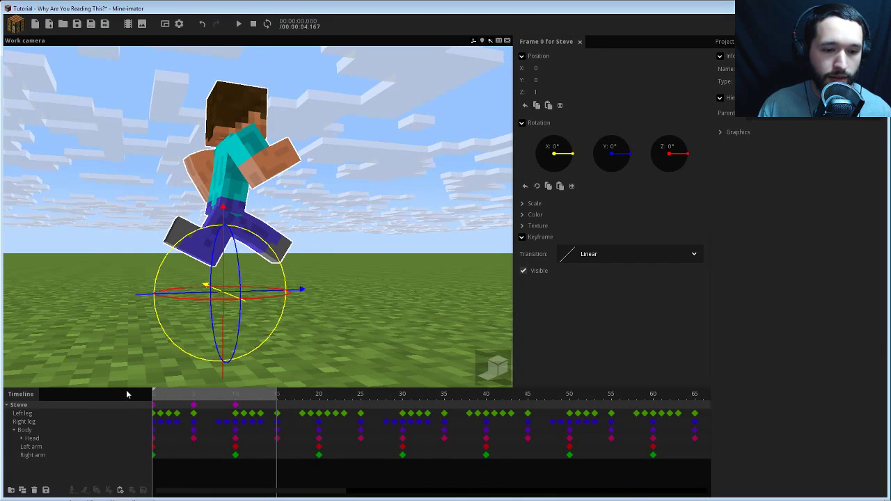
click(268, 24)
key(space)
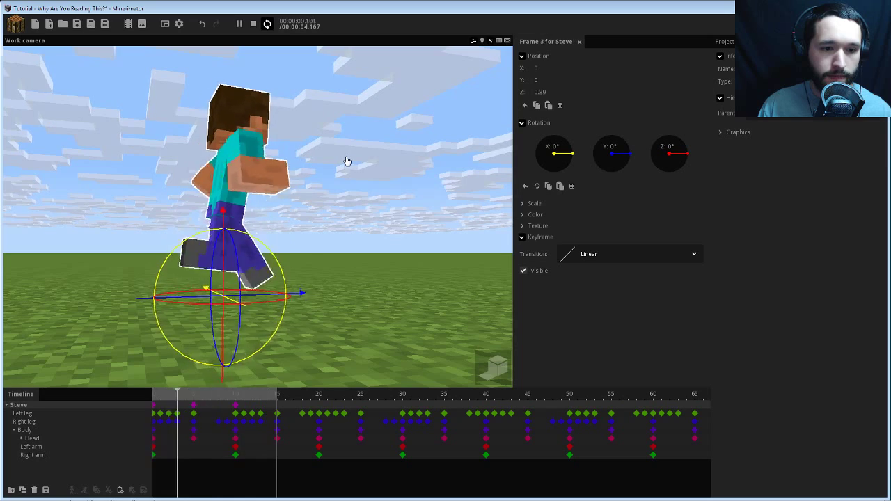
key(space)
mouse_move(179, 401)
mouse_down()
mouse_move(281, 397)
mouse_move(159, 395)
mouse_move(271, 396)
mouse_move(192, 394)
mouse_up()
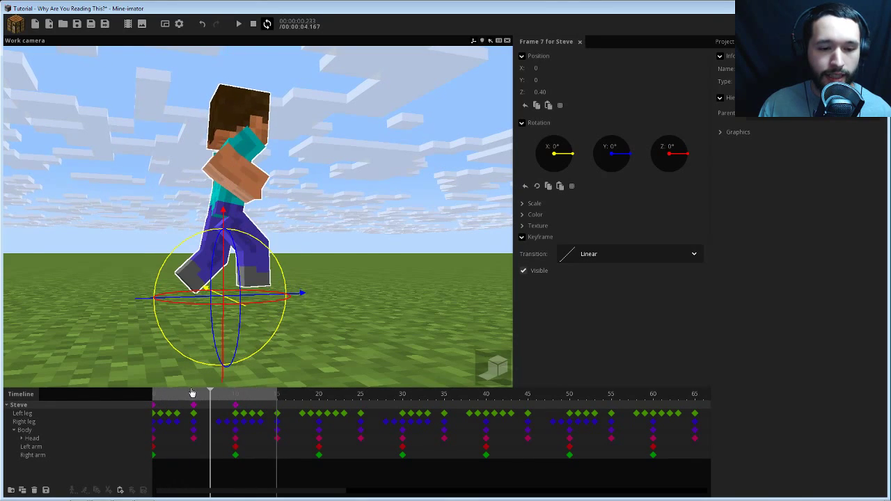
- Examine Steve's leg poses against the vertical motion on frames 1, 13 and 16, viewed from the side and up close
drag(348, 327, 349, 296)
right_drag(349, 296, 360, 265)
drag(360, 265, 364, 248)
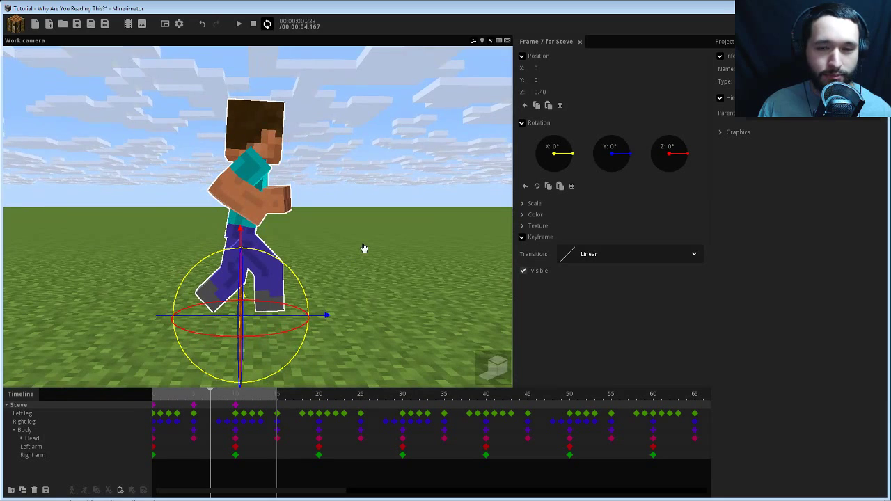
drag(214, 403, 259, 388)
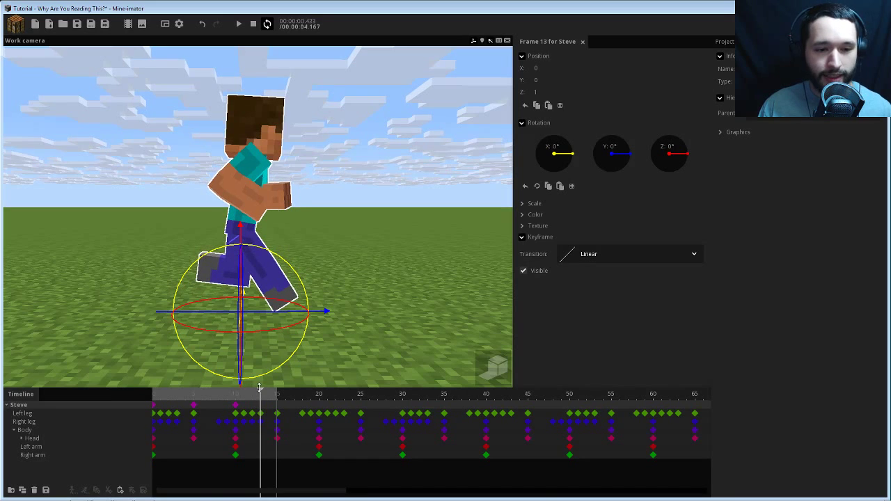
click(160, 409)
mouse_move(384, 255)
mouse_down()
mouse_move(328, 240)
mouse_move(384, 255)
mouse_move(380, 240)
mouse_up()
scroll(382, 255, up, 2)
right_drag(358, 248, 362, 268)
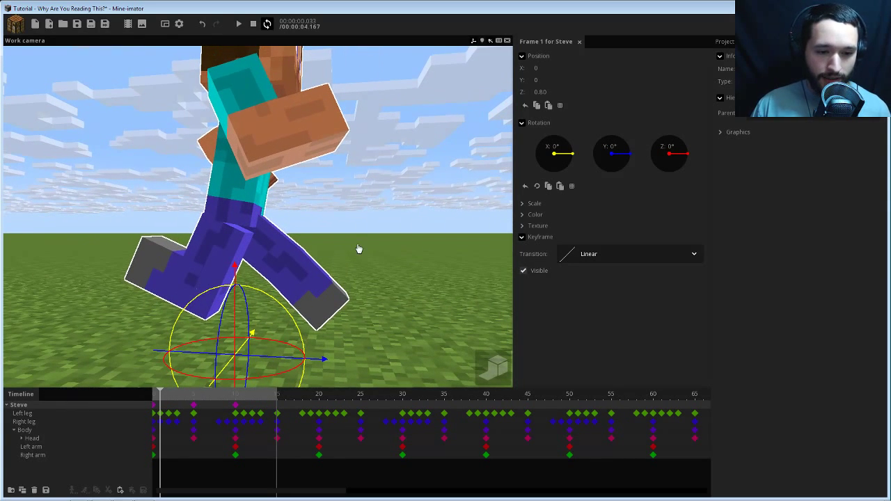
click(252, 406)
click(287, 399)
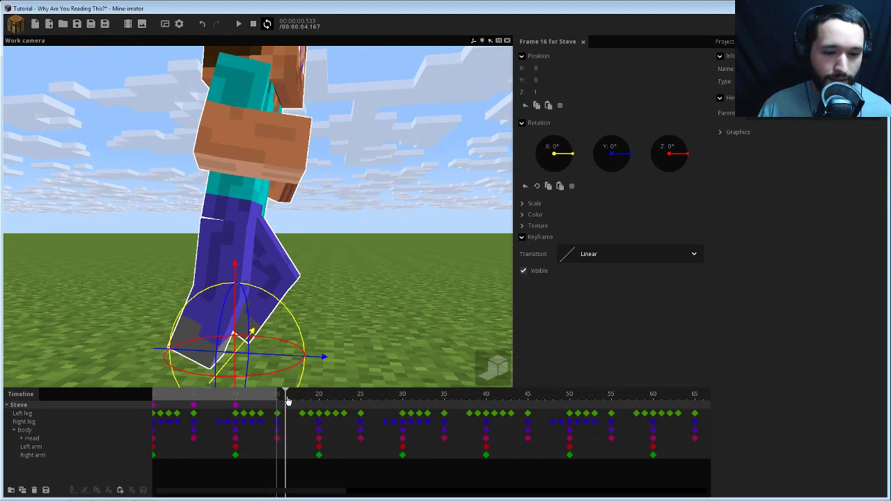
- Clear the playback range and repeatedly duplicate Steve's frame 5 and 10 keyframes every five frames through frame 60
right_click(289, 400)
drag(256, 405, 143, 408)
click(178, 407)
click(154, 407)
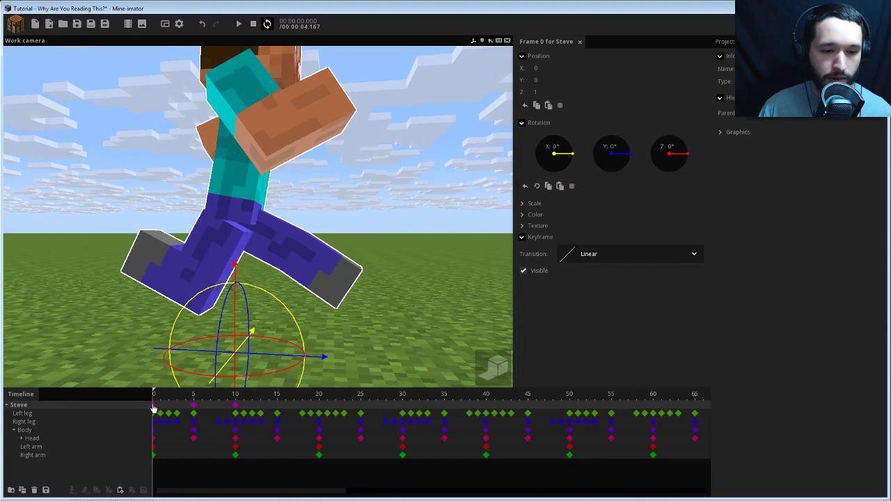
click(197, 408)
click(237, 408)
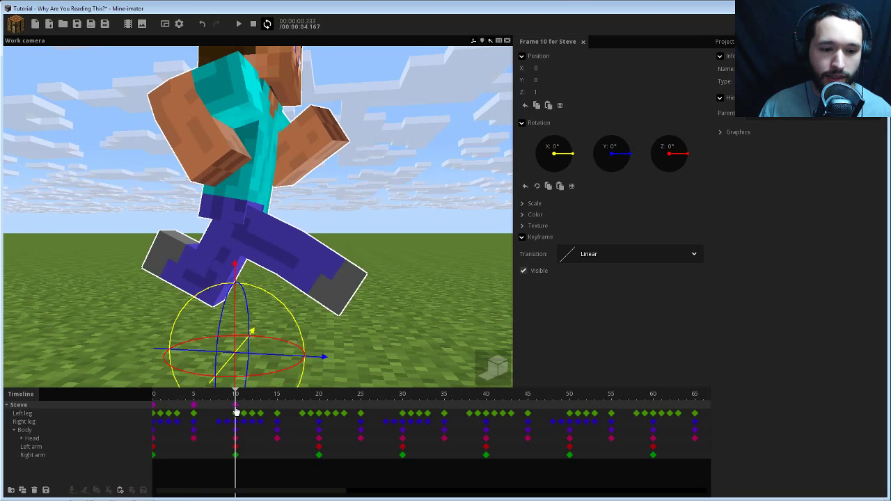
drag(263, 411, 189, 412)
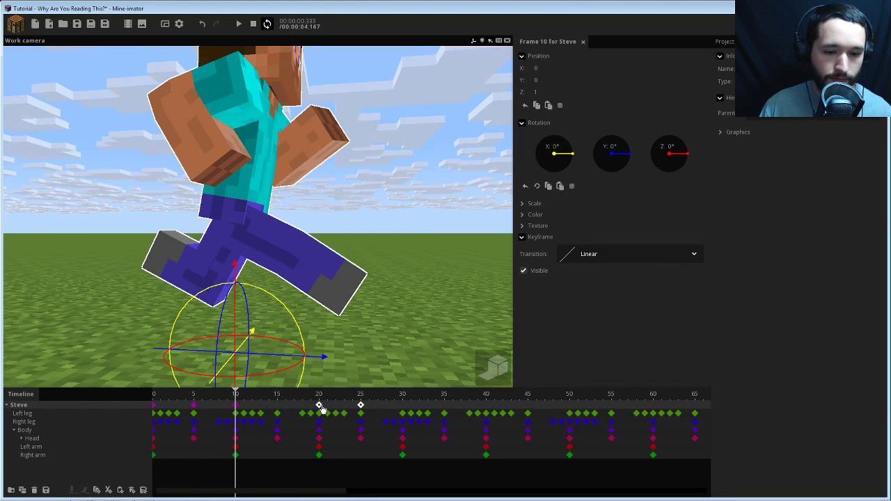
drag(321, 408, 277, 406)
drag(376, 406, 361, 405)
drag(552, 409, 528, 408)
drag(606, 408, 611, 405)
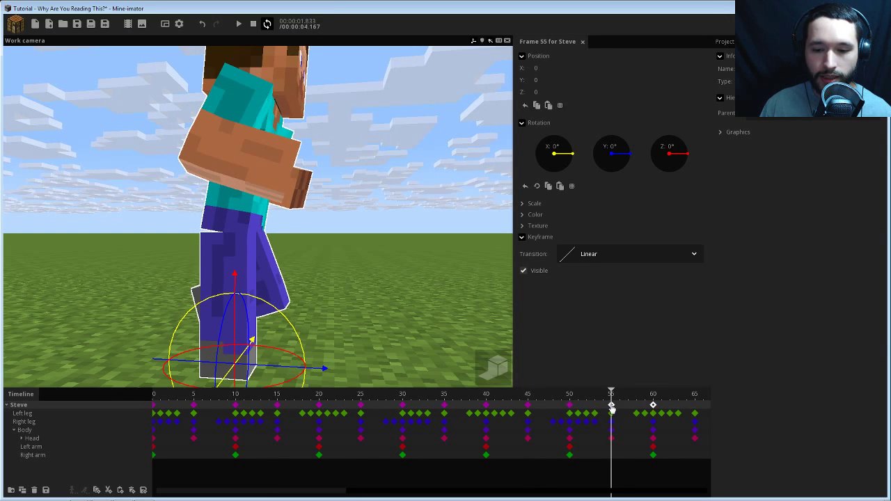
- Duplicate Steve's keyframes from frames 5 through 60 and place the copies starting at frame 65
ctrl+scroll(545, 417, down, 3)
drag(414, 409, 167, 411)
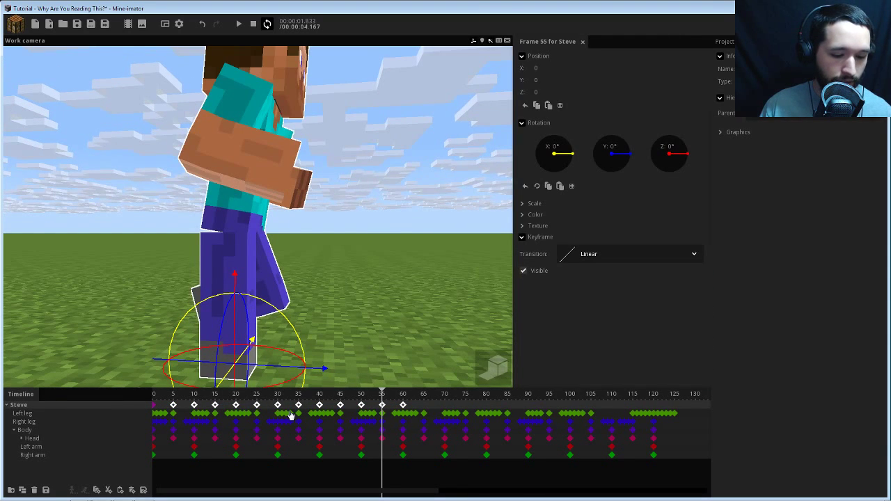
key(ctrl+d)
click(424, 405)
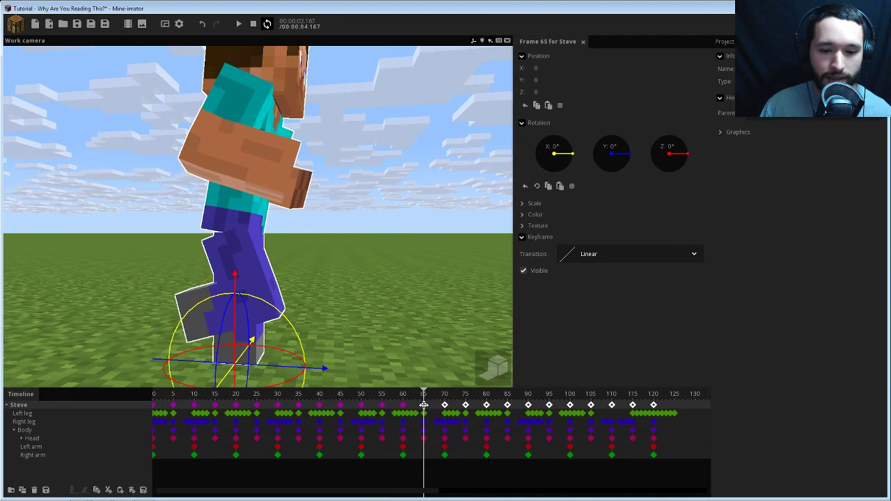
- Deselect Steve and play the full bouncing run from frame 0, viewing the whole character from the side
click(404, 395)
drag(408, 396, 137, 396)
click(385, 289)
scroll(424, 227, down, 5)
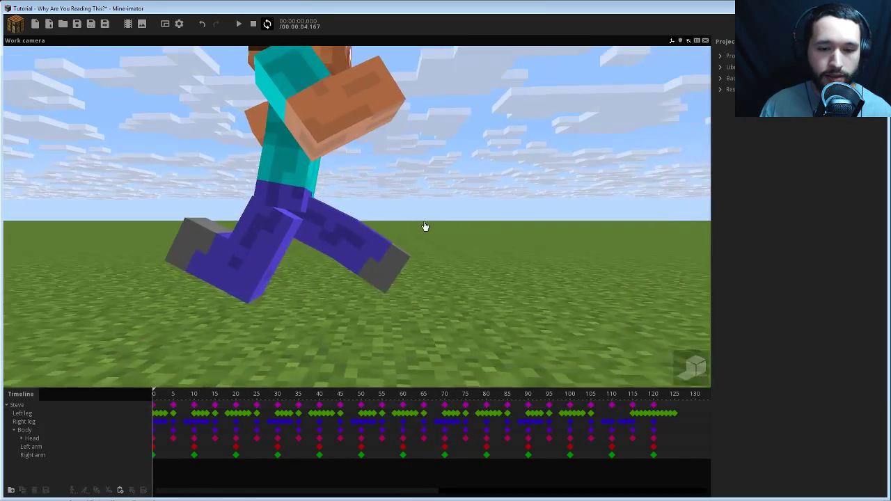
key(space)
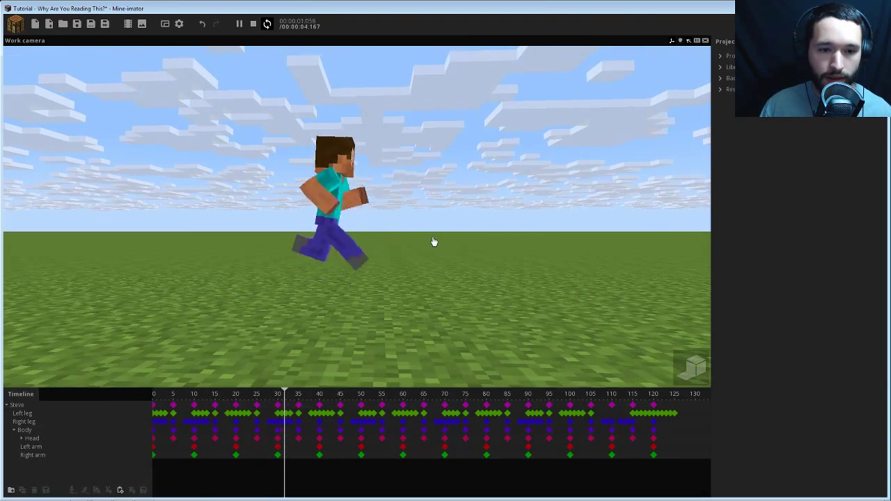
right_drag(438, 221, 438, 244)
drag(432, 226, 431, 207)
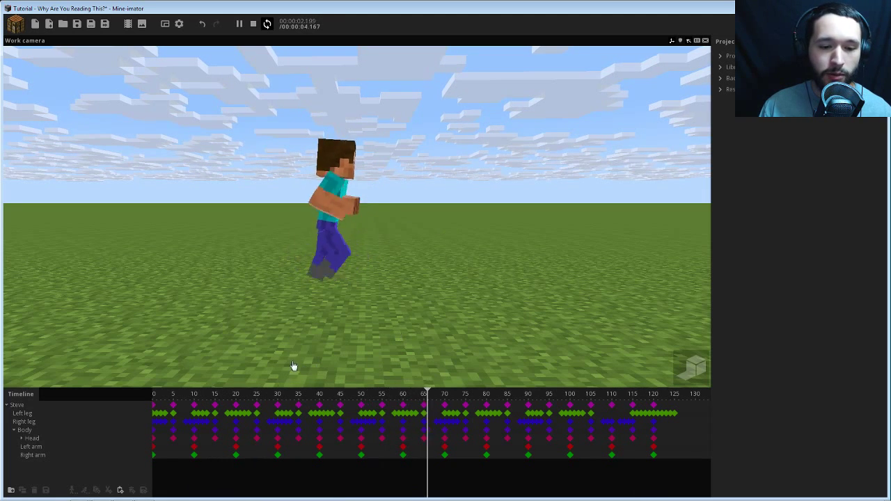
key(space)
- Select all of Steve's whole-body keyframes from frame 0 through 120 and change their transition to a gentle S-shaped ease-in-out curve
drag(662, 410, 146, 406)
click(576, 259)
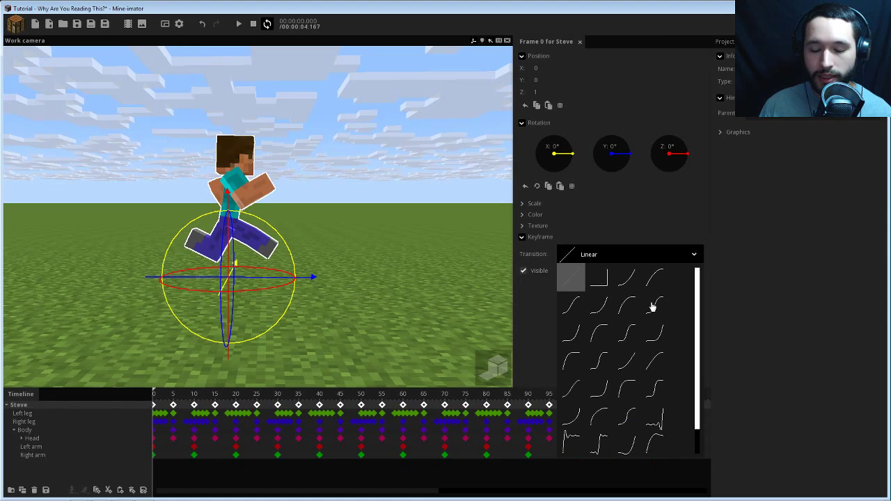
click(571, 392)
- Deselect the character and play the run from frame 0 to review the eased bounce
click(441, 169)
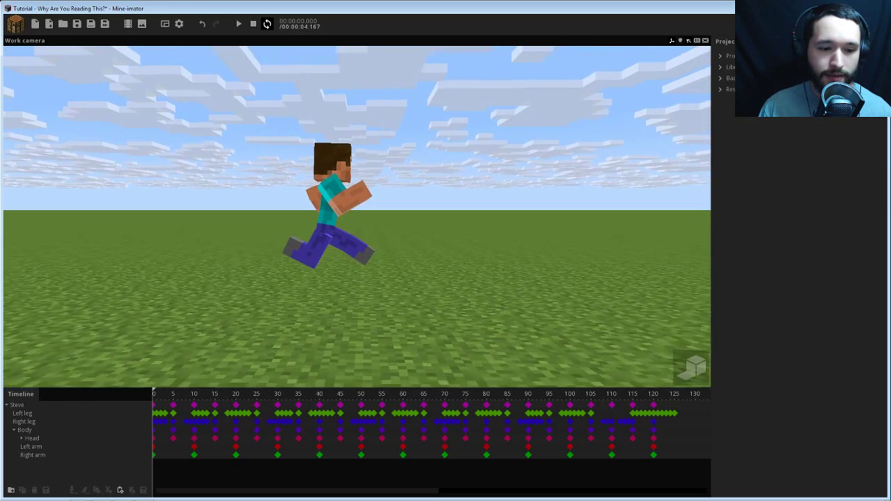
key(space)
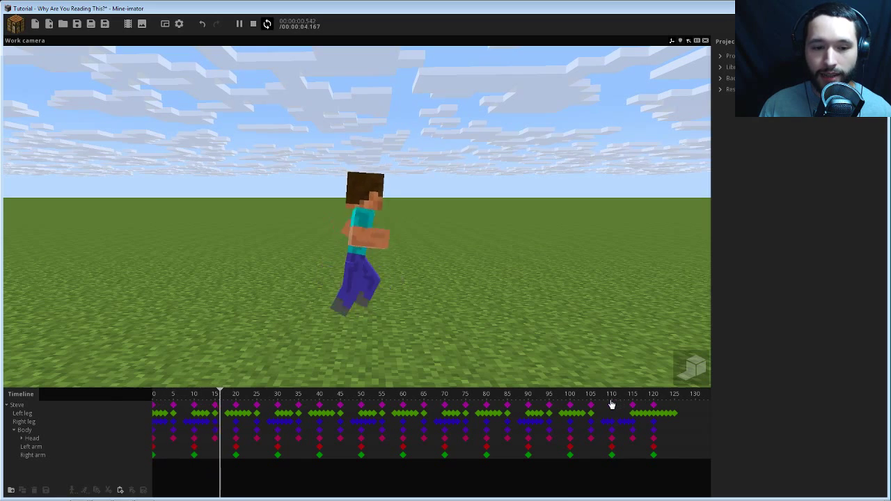
key(space)
- Delete the leftover left leg keyframes from frame 121 through 125
drag(654, 395, 670, 395)
right_drag(436, 301, 429, 288)
key(w)
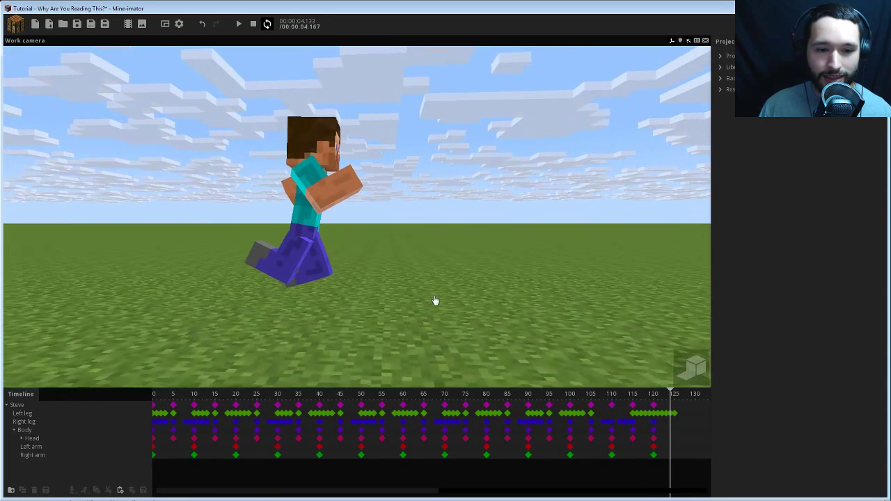
click(661, 415)
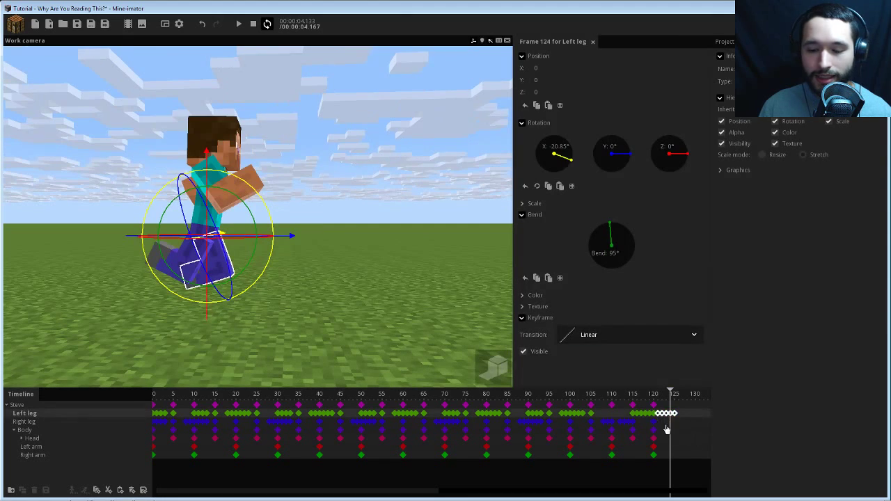
click(652, 395)
ctrl+scroll(627, 418, up, 3)
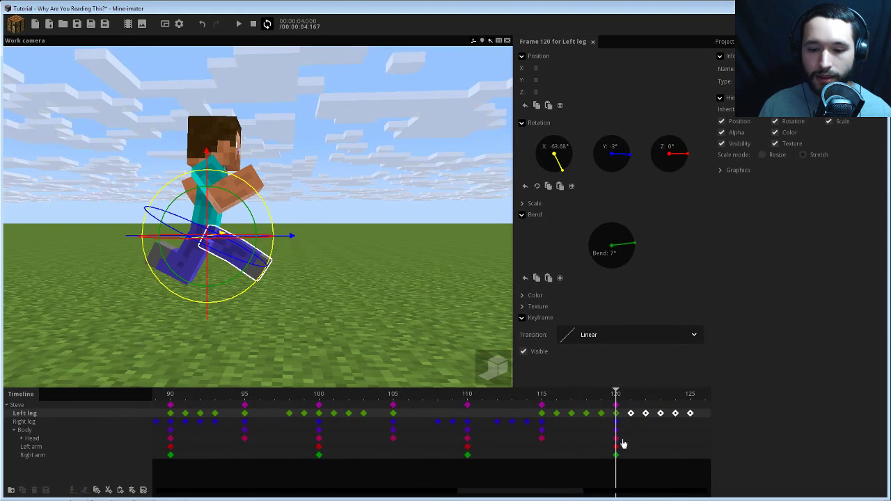
middle_drag(566, 466, 261, 425)
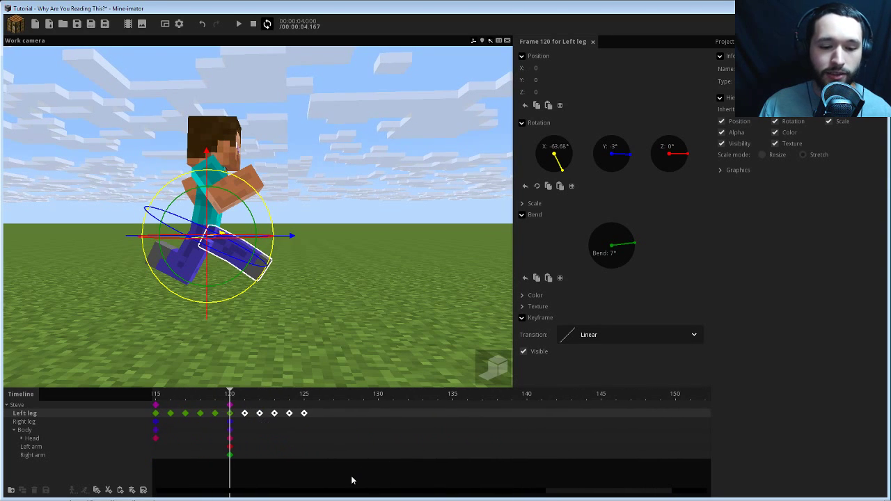
drag(571, 496, 544, 478)
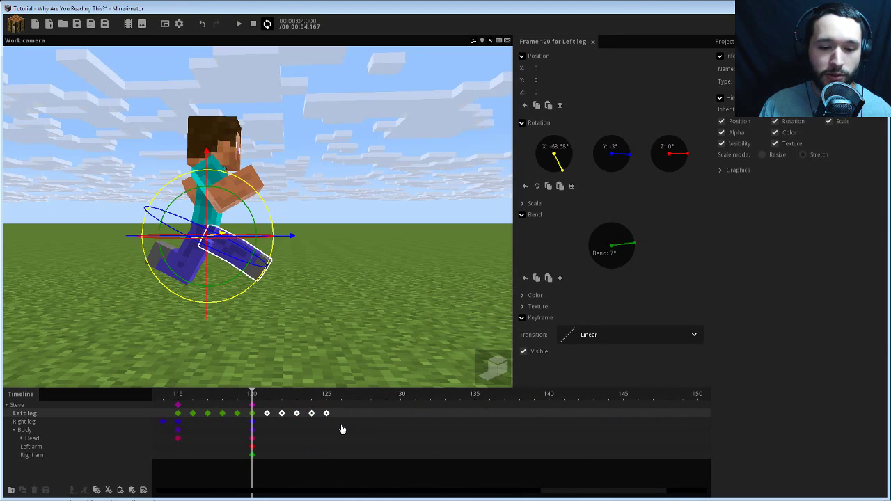
middle_drag(297, 403, 367, 419)
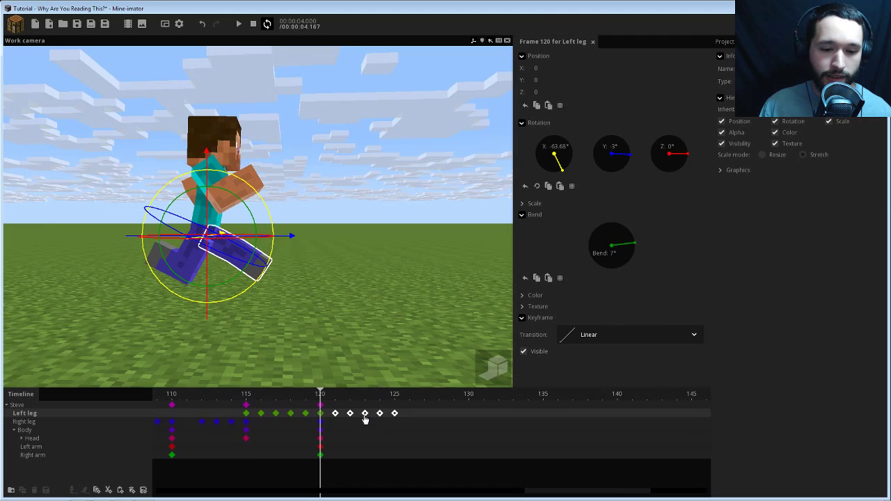
click(350, 413)
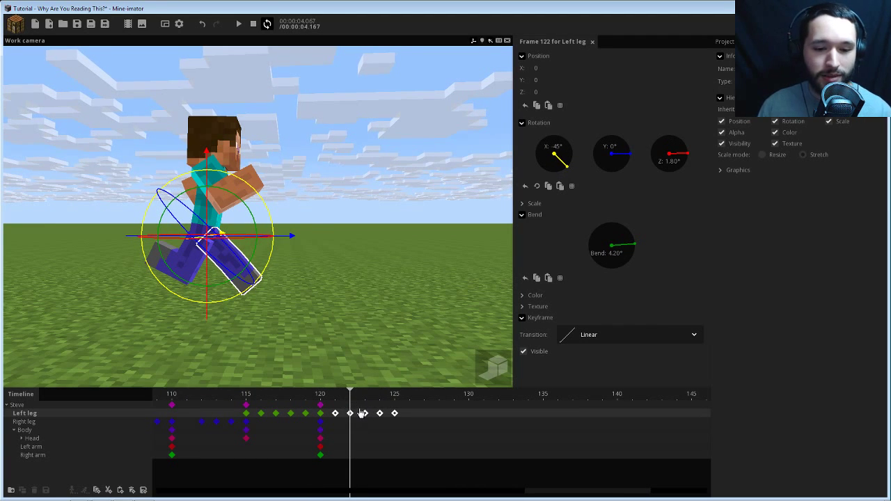
key(Delete)
- At frame 130, select Steve and all his body parts and reset their rotations and bends to 0° for a standing pose
click(470, 413)
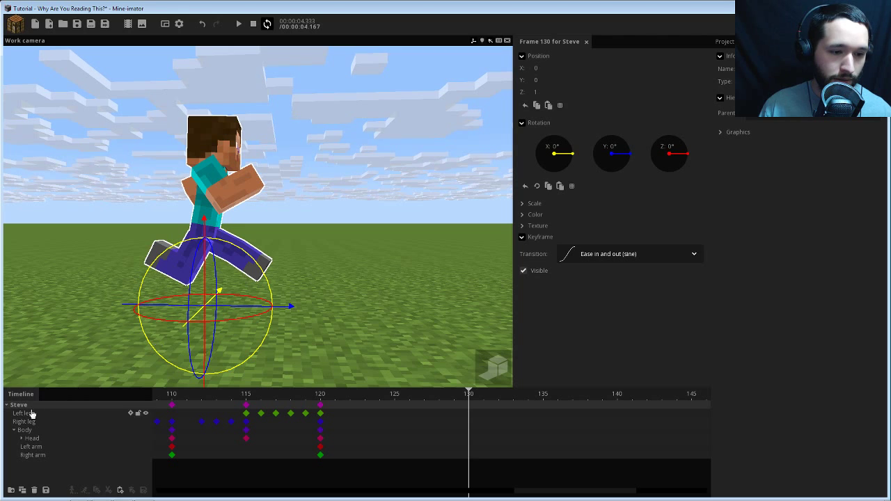
drag(43, 475, 10, 407)
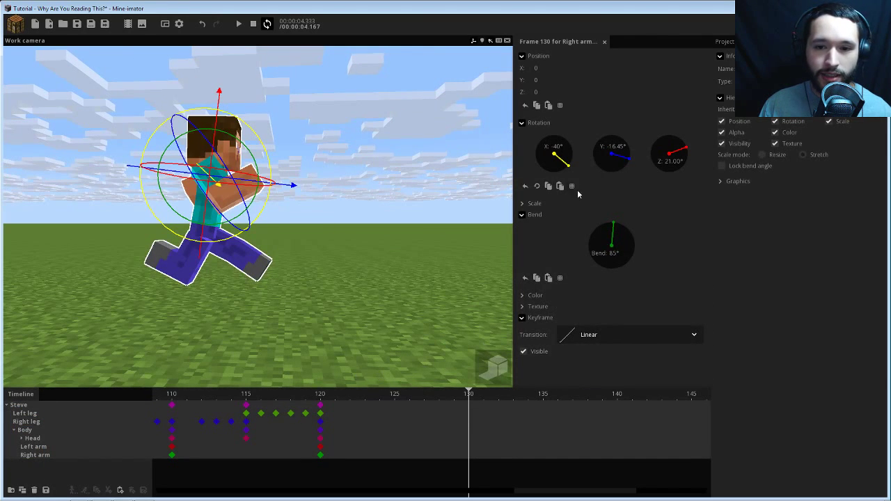
right_click(557, 158)
right_click(611, 157)
right_click(680, 157)
right_click(622, 246)
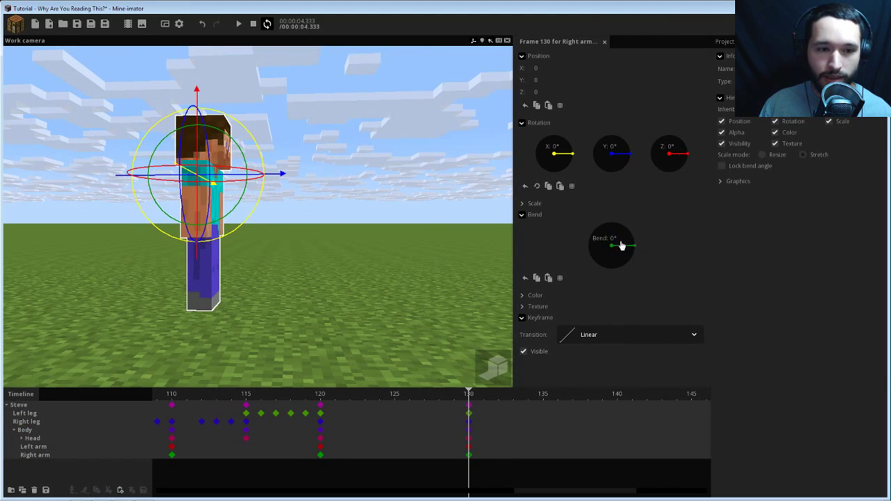
- Play the end of the run from about frame 113 to review how Steve comes to a stop
drag(327, 390, 273, 387)
click(245, 392)
key(space)
click(218, 392)
key(space)
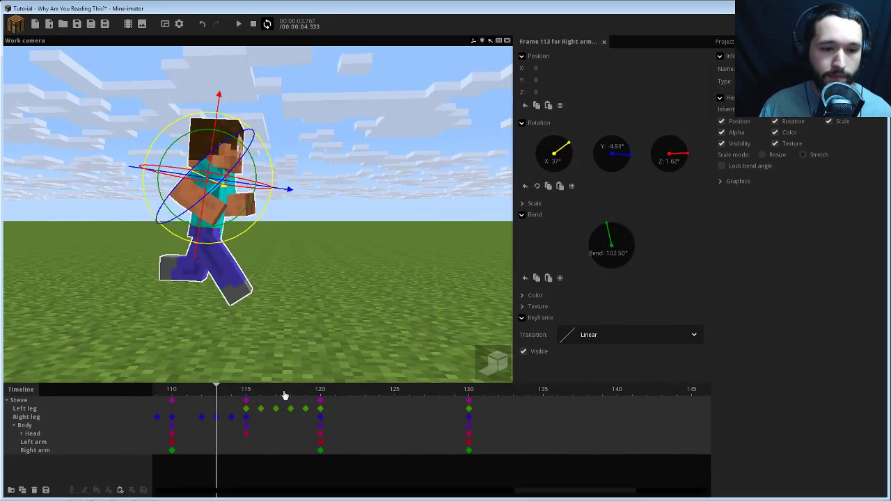
- Reset Steve's whole-body position to 0 at frame 130 so he stands on the ground
drag(422, 394, 485, 390)
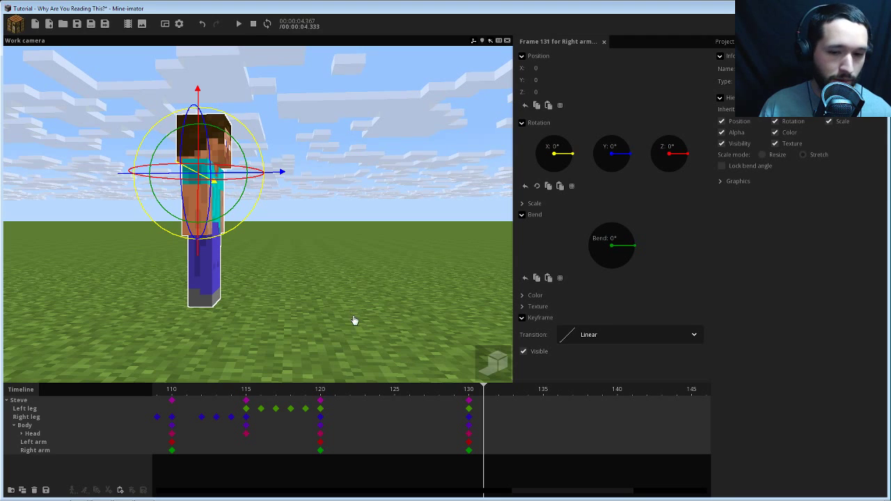
drag(332, 400, 459, 403)
click(469, 401)
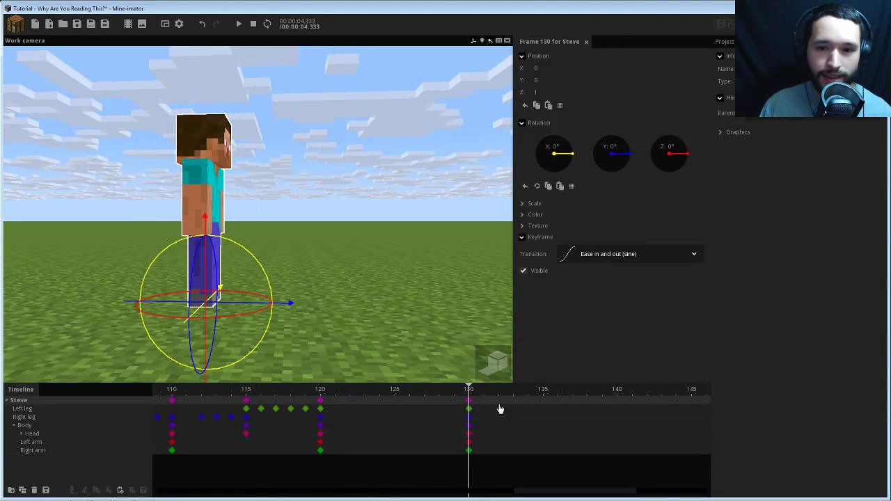
click(526, 106)
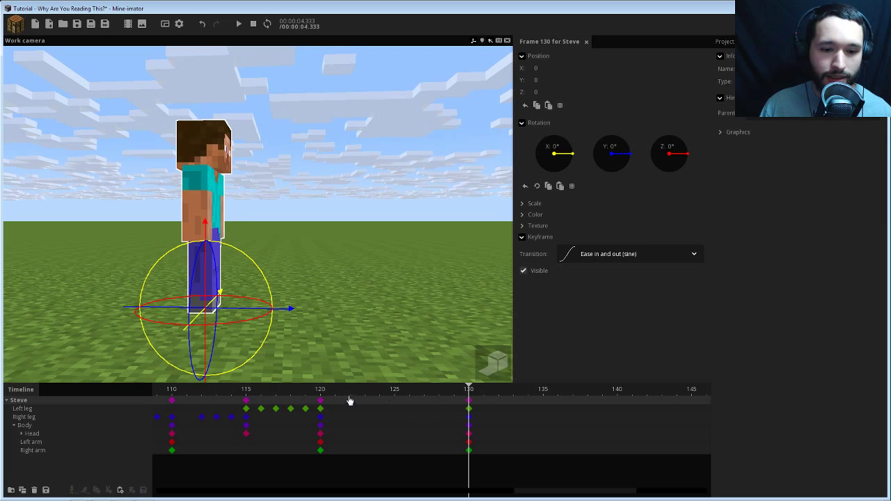
- Preview the stop and move all of Steve's standing-pose keyframes from frame 130 to frame 127
drag(348, 398, 263, 394)
key(space)
key(space)
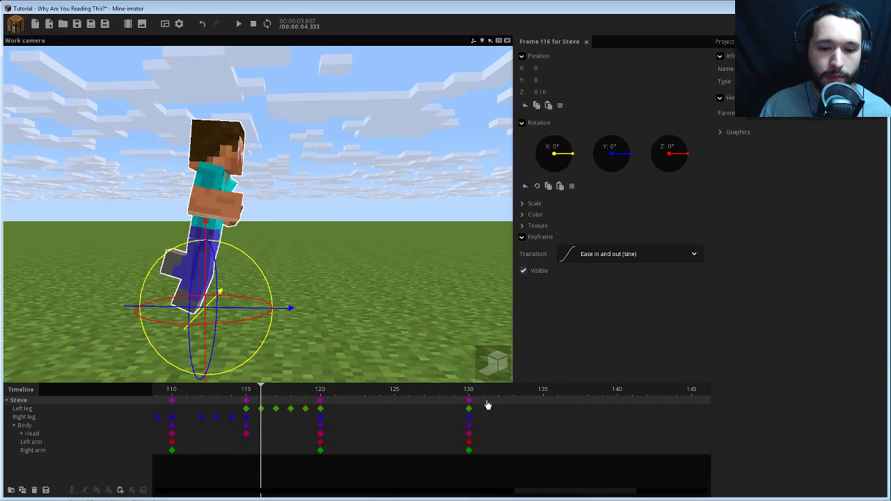
drag(487, 405, 462, 436)
drag(469, 405, 424, 410)
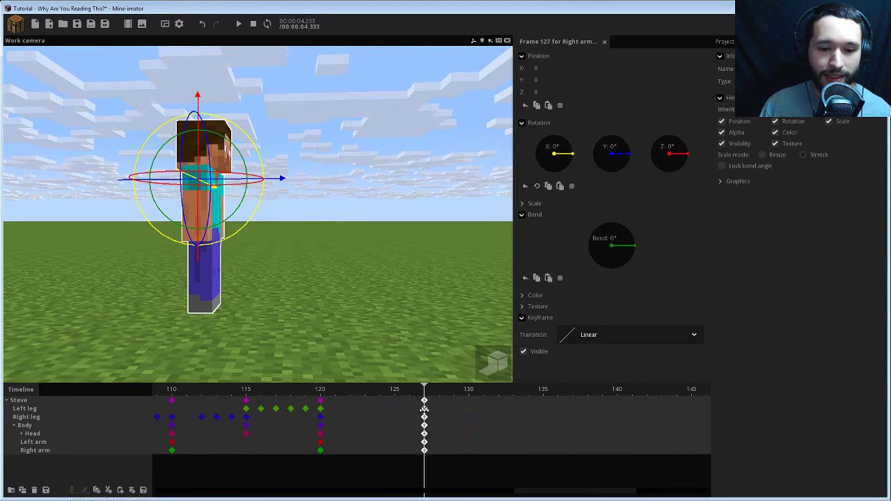
- Play the shortened transition from around frame 120 to review the quicker stop
drag(337, 396, 321, 408)
key(space)
key(space)
key(space)
key(space)
- Add a whole-body Steve keyframe at frame 140 to extend the animation past the standing pose
scroll(341, 409, down, 4)
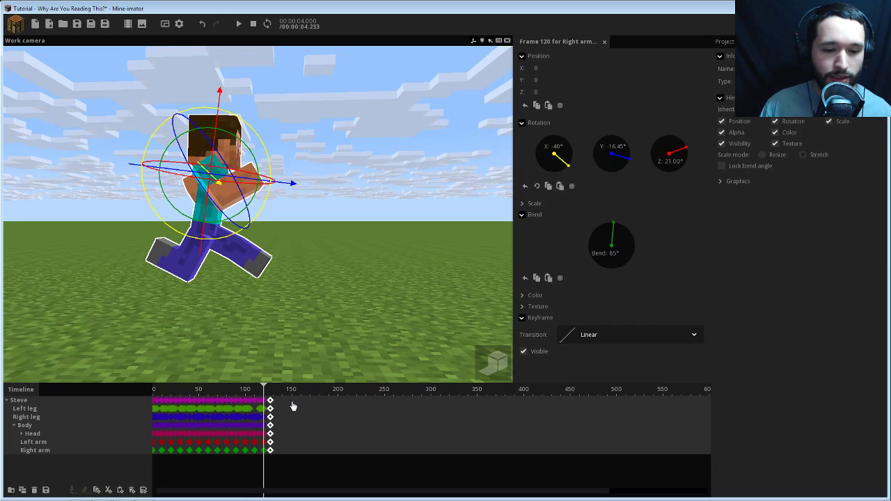
click(292, 405)
scroll(291, 405, up, 4)
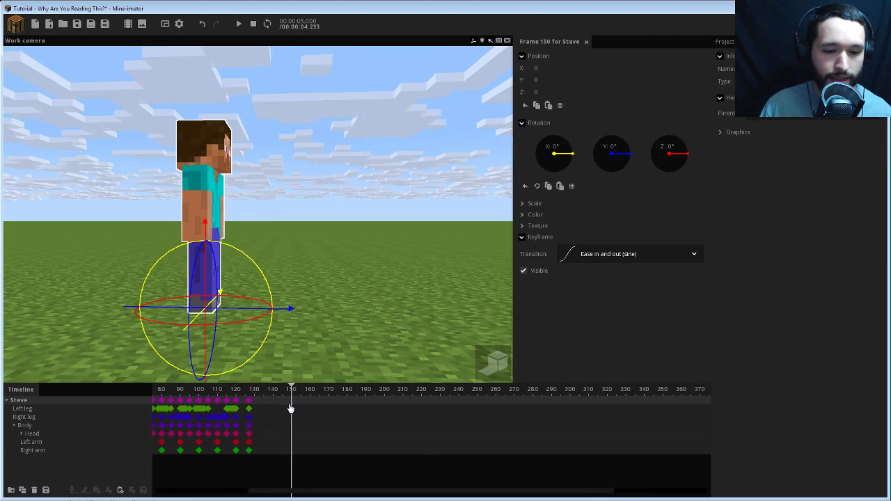
click(266, 404)
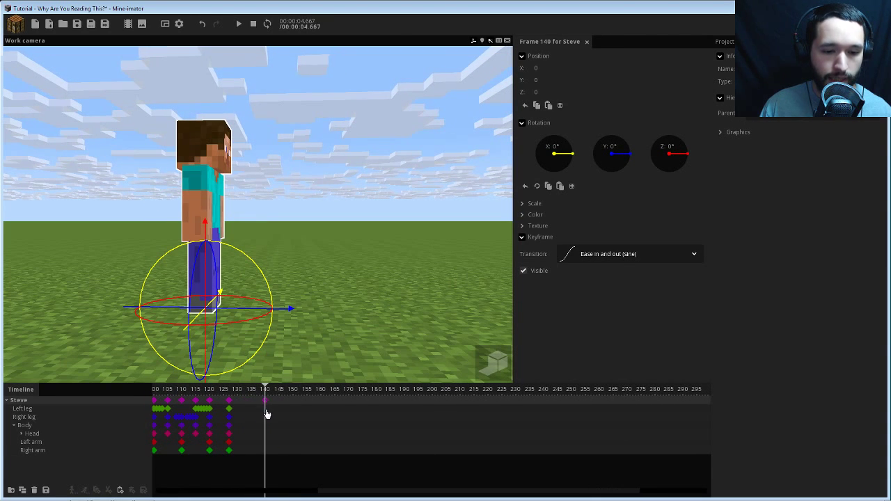
- Deselect Steve and play the whole animation from frame 0, viewing the run and stop from different angles
click(253, 24)
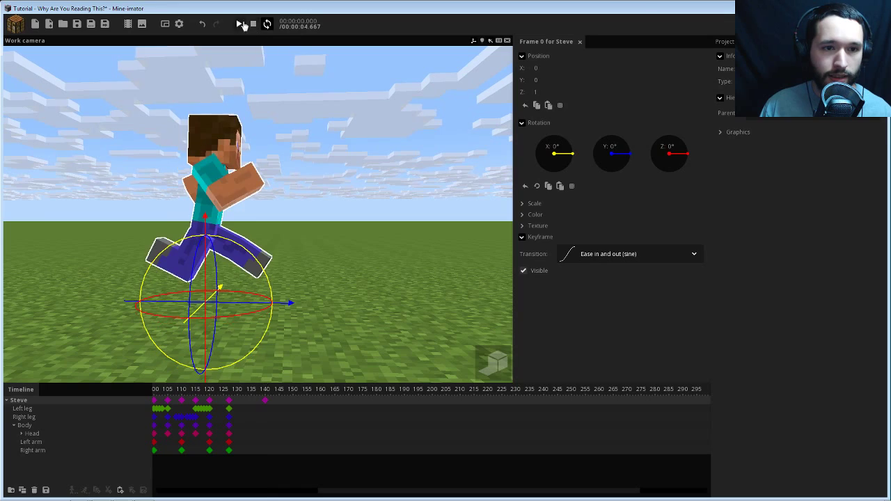
click(315, 123)
click(240, 25)
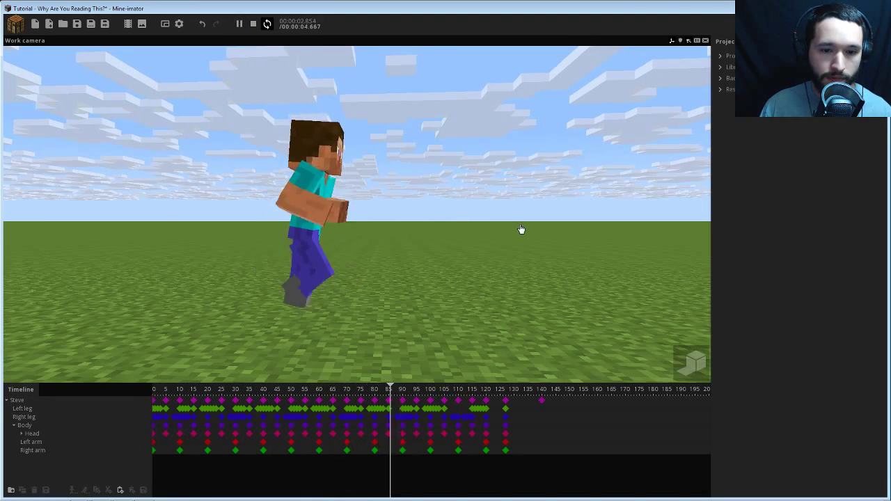
drag(527, 204, 21, 157)
drag(356, 214, 326, 255)
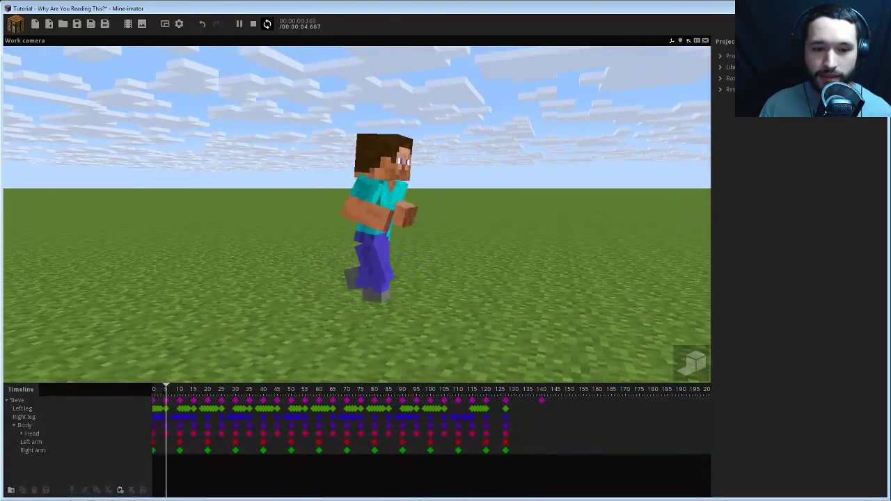
drag(590, 192, 601, 193)
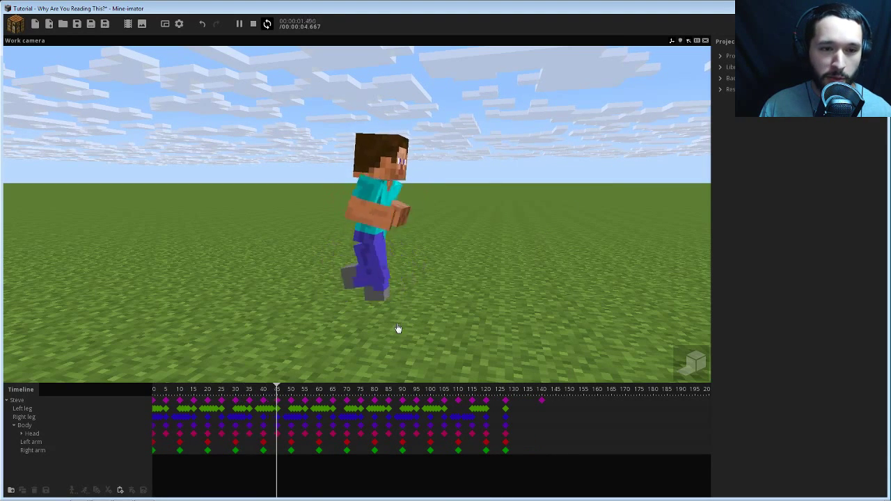
- Stop the playback and save the project
key(space)
click(76, 25)
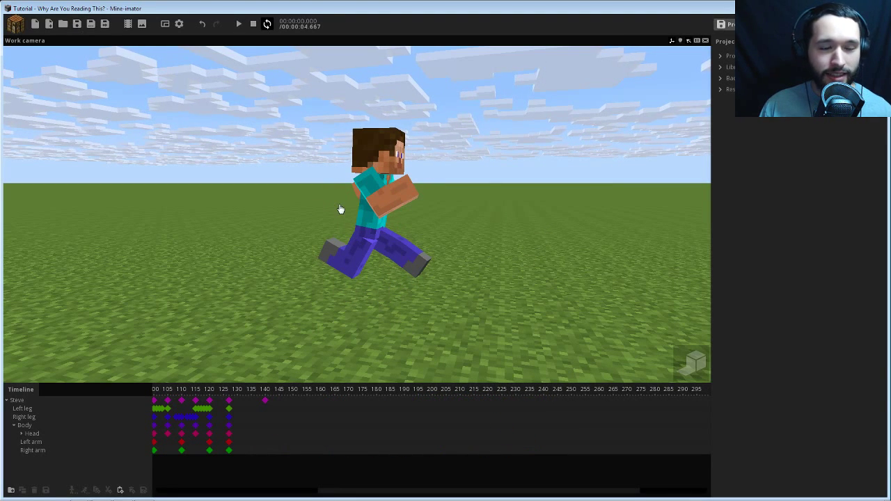
- Put Steve into a new folder named CharacterController and expand it to show his timelines
click(39, 403)
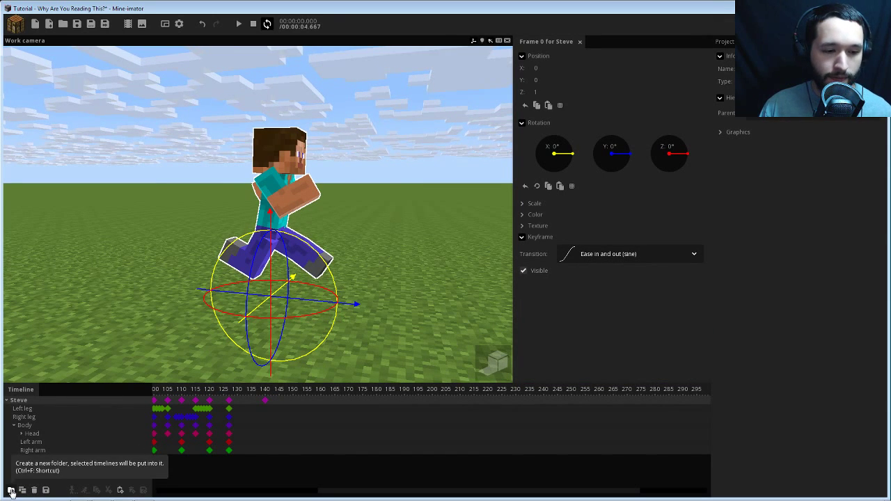
click(10, 491)
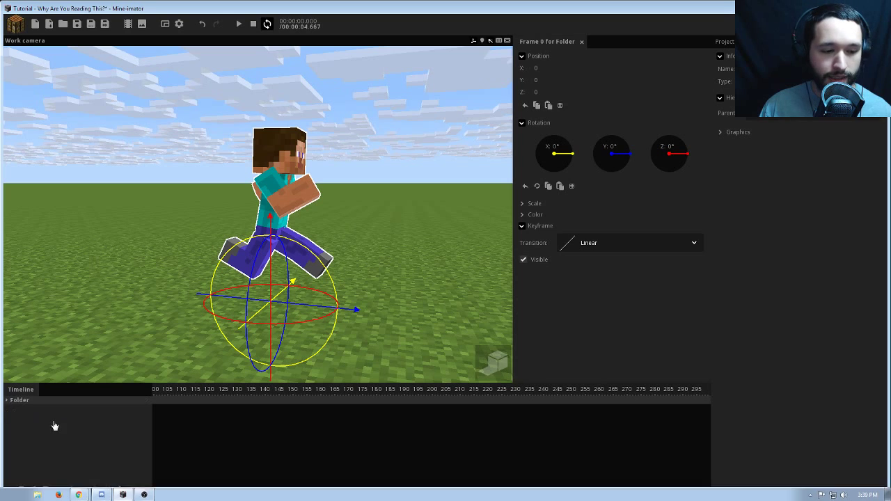
click(10, 402)
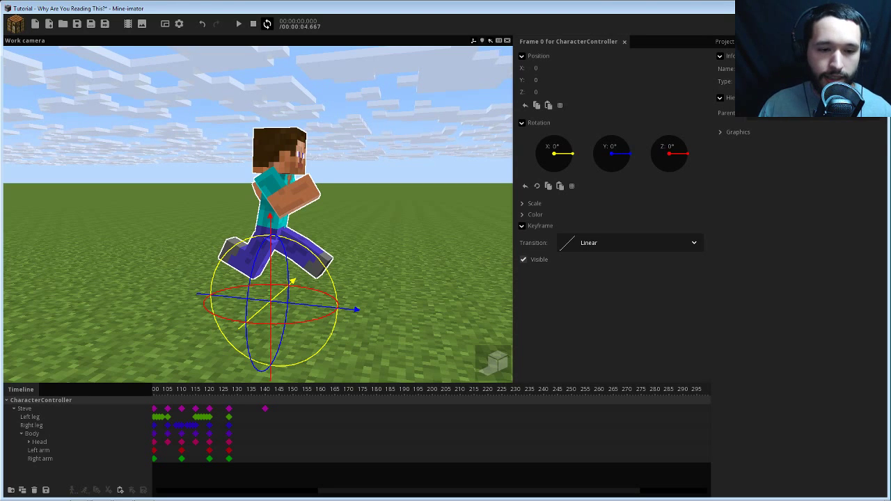
- Add a starting keyframe for the CharacterController folder at frame 0
click(158, 404)
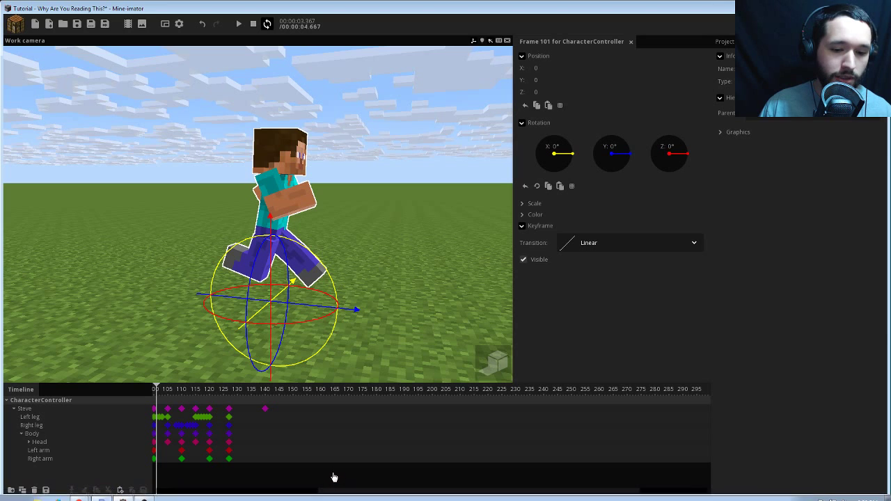
drag(335, 489, 165, 491)
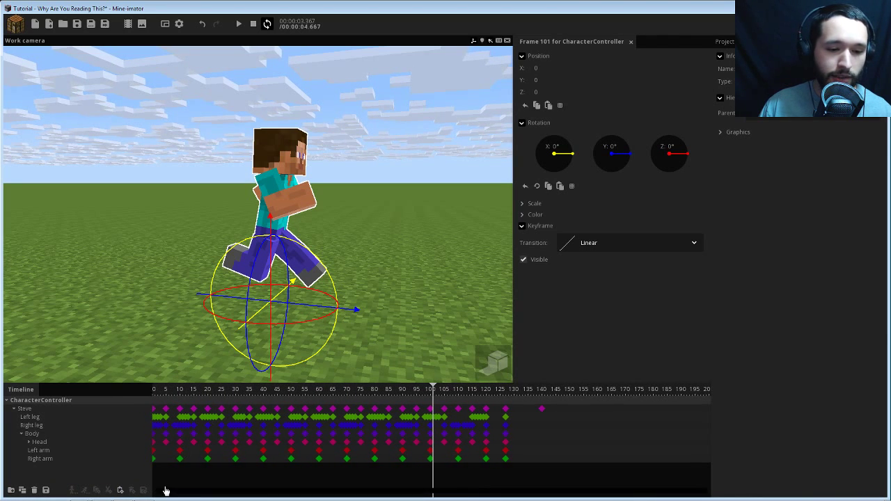
click(164, 404)
drag(164, 405, 143, 400)
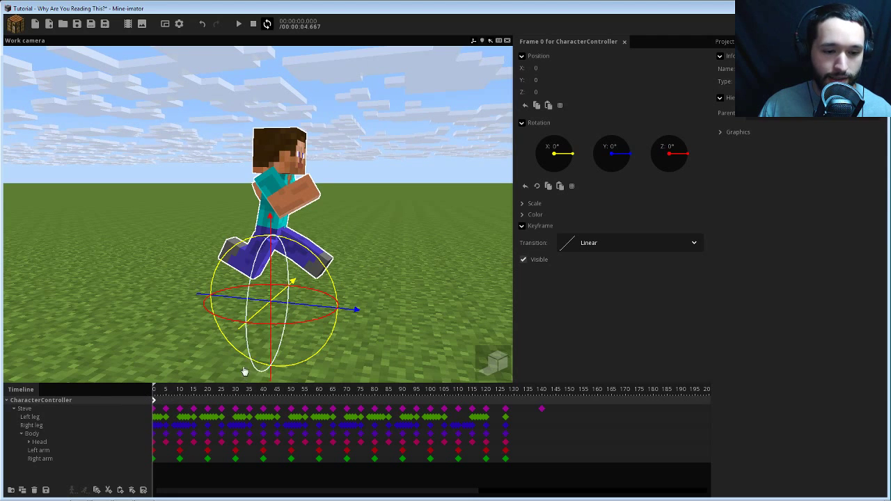
- Add a CharacterController keyframe at frame 130 and move the folder forward to about 115.55 on the Y axis
click(34, 409)
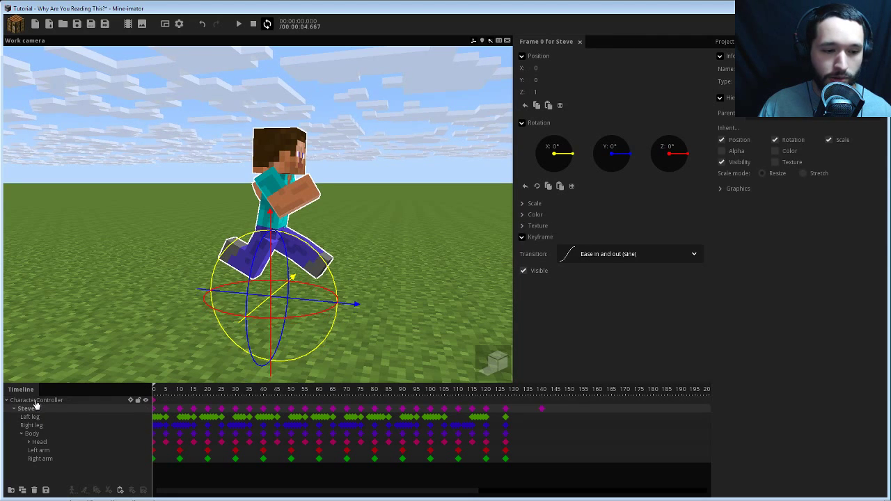
click(109, 403)
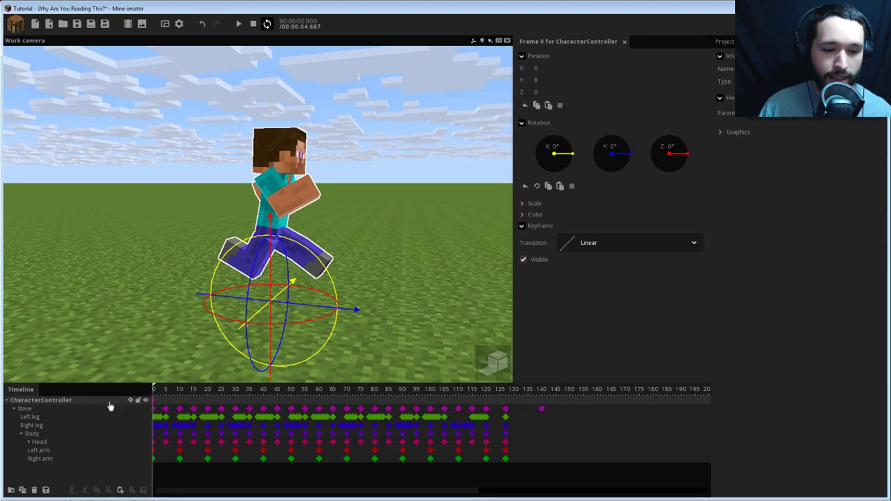
click(515, 407)
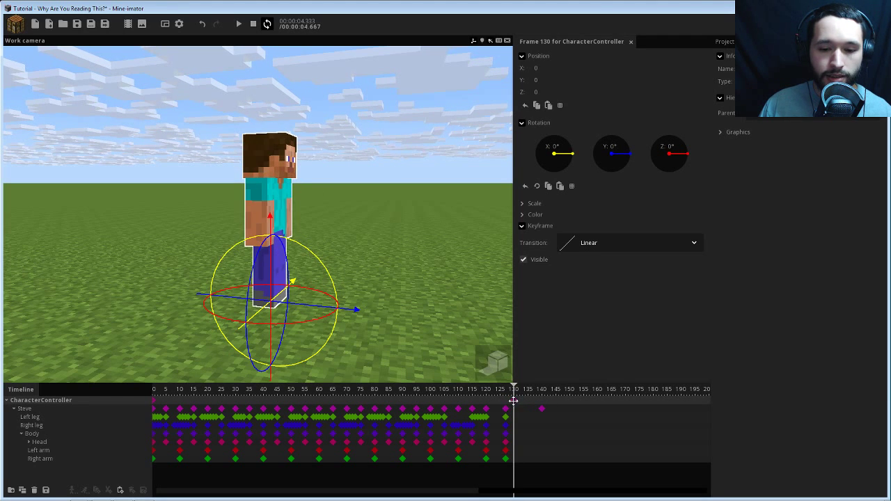
scroll(378, 209, down, 3)
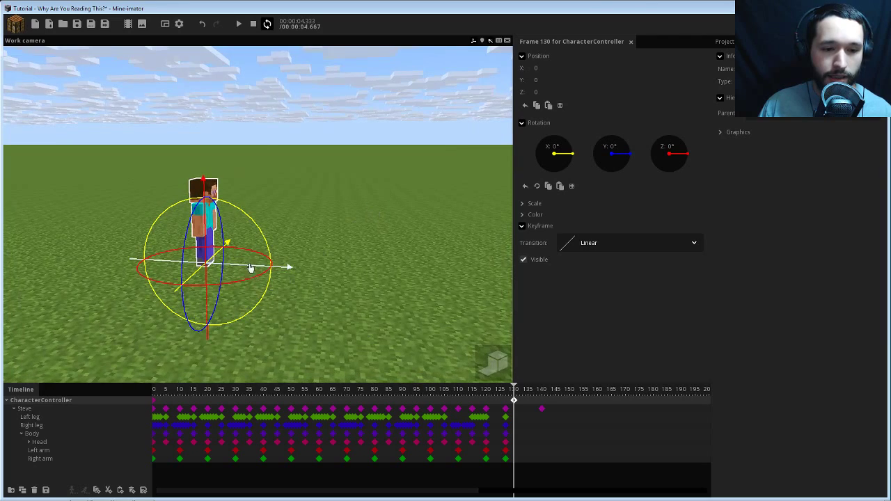
drag(235, 270, 469, 280)
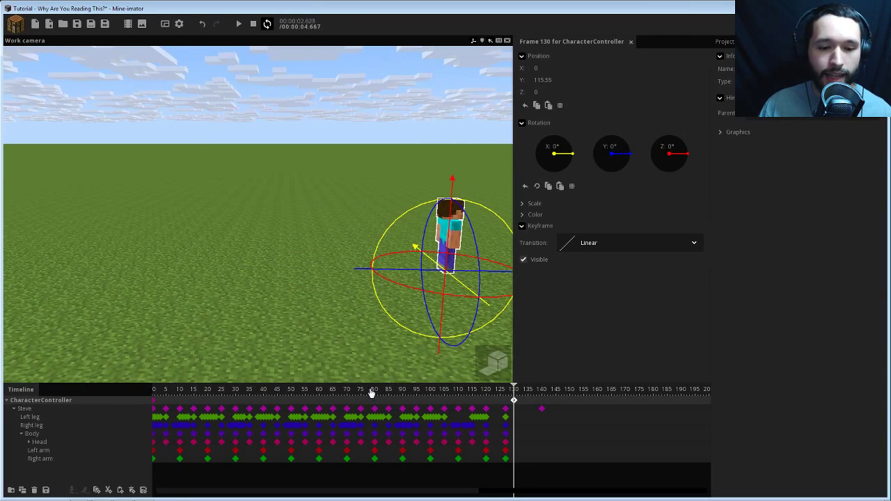
- Move the CharacterController folder at frame 130 further forward to about 212.20 on the Y axis and preview the run
key(space)
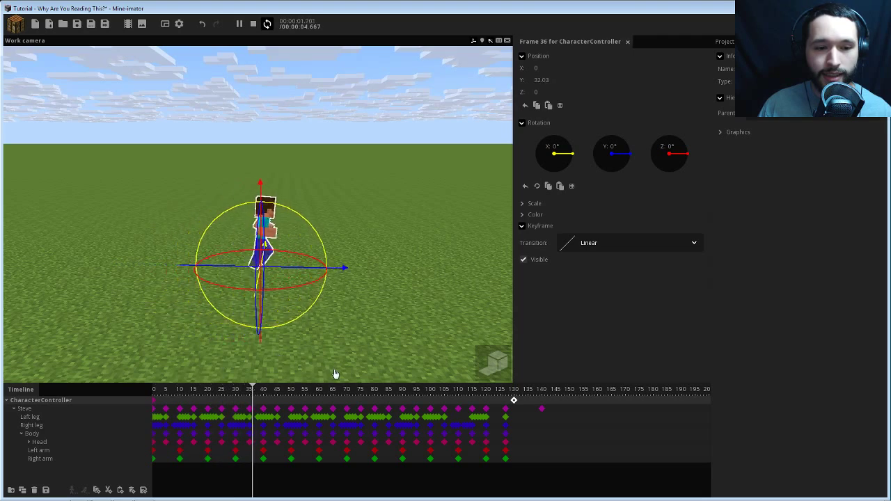
key(space)
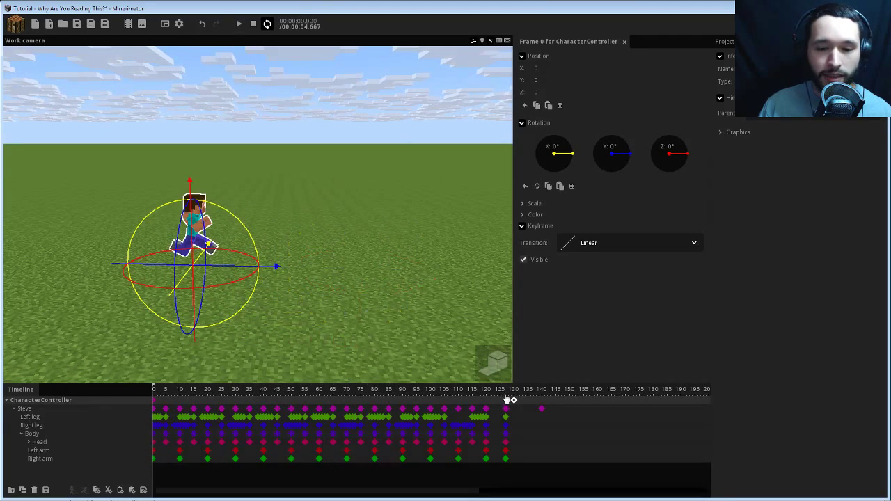
click(513, 404)
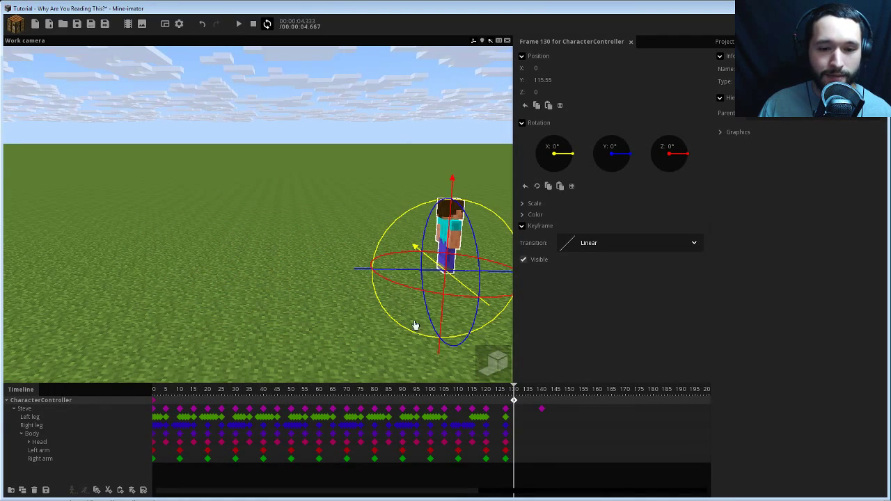
drag(408, 263, 472, 262)
key(space)
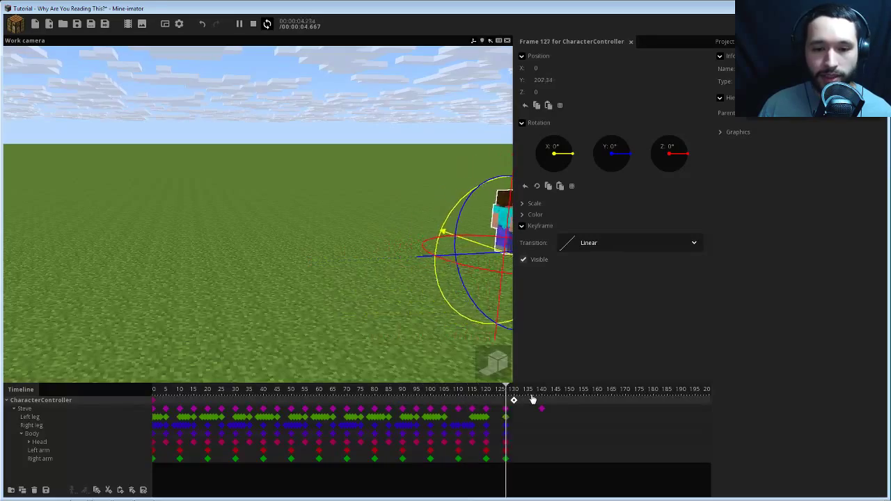
key(space)
- Examine Steve's feet up close against the ground during the first frames of the run to check for sliding
right_drag(317, 282, 331, 281)
key(w)
key(w)
drag(157, 395, 166, 395)
right_drag(278, 301, 350, 261)
key(w)
drag(350, 261, 372, 207)
scroll(384, 234, down, 2)
drag(164, 392, 163, 394)
scroll(163, 396, up, 5)
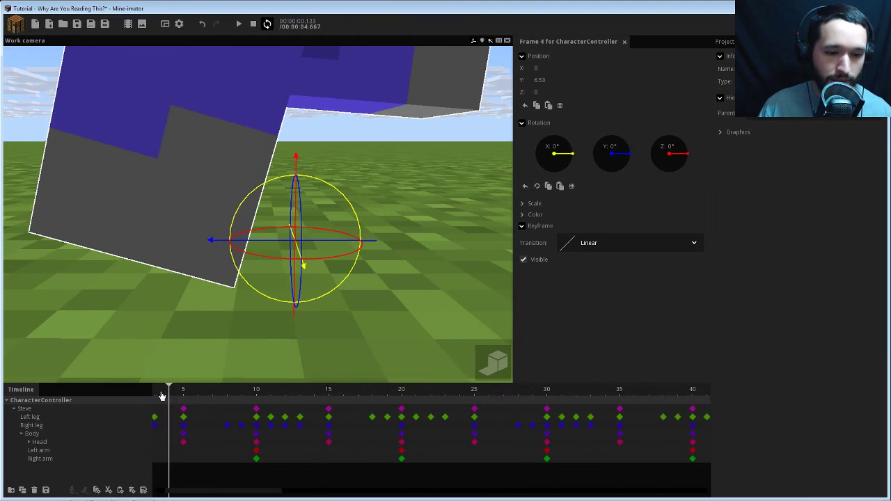
- Compare the position of Steve's planted left foot on the grass between frames 4 and 6
drag(214, 493, 170, 493)
mouse_move(204, 389)
mouse_down()
mouse_move(167, 388)
mouse_move(210, 388)
mouse_up()
drag(356, 295, 377, 280)
scroll(376, 279, down, 2)
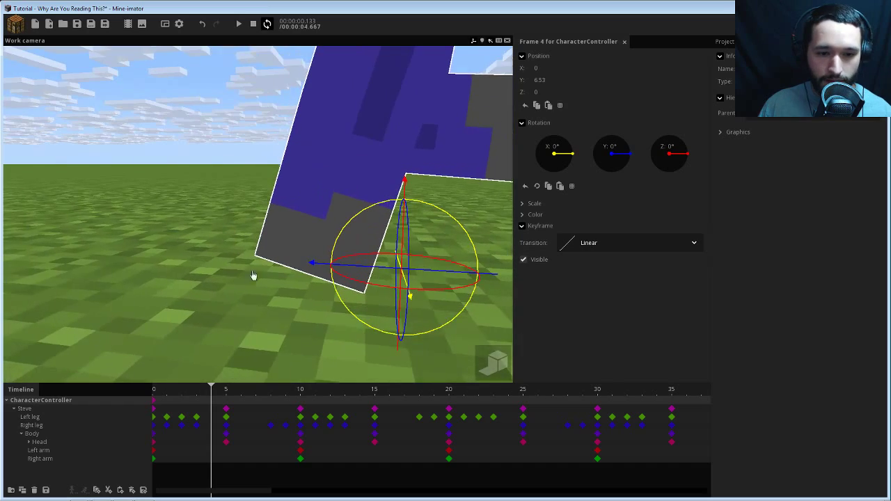
right_drag(252, 276, 307, 292)
drag(223, 391, 221, 446)
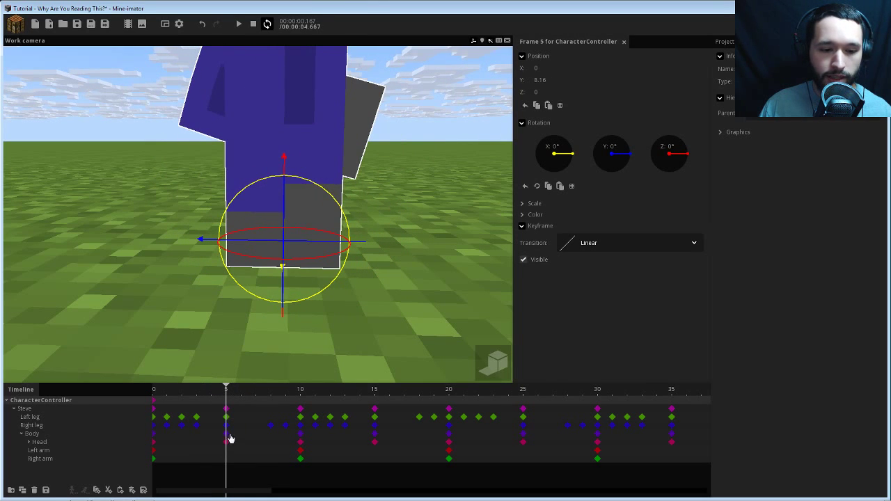
click(235, 419)
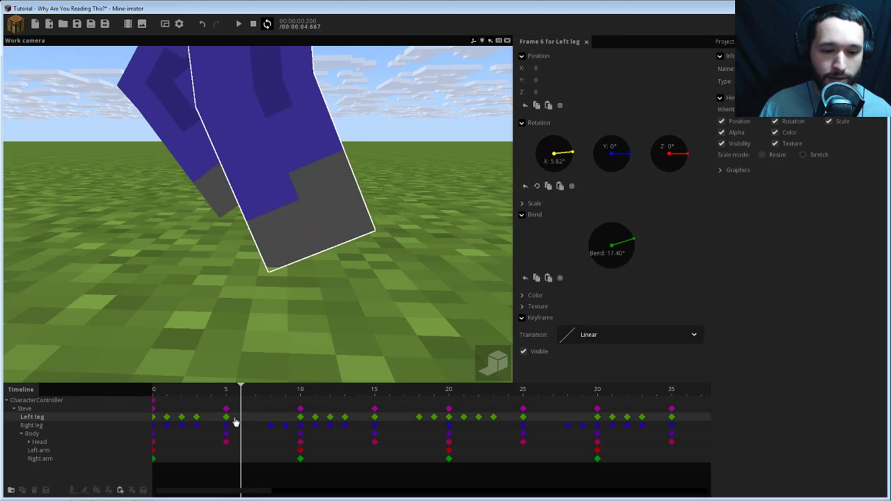
click(213, 423)
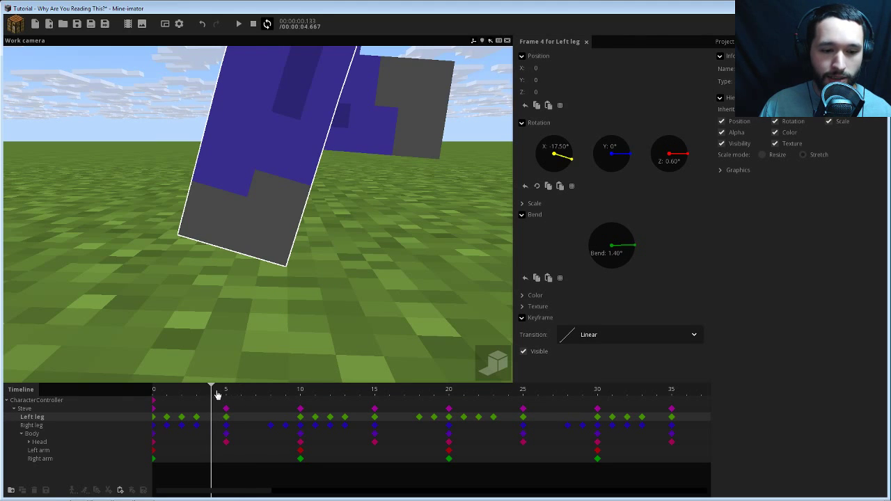
drag(211, 391, 251, 414)
- Move the CharacterController keyframe at frame 130 forward to about 234 on the Y axis and replay the run
scroll(252, 410, down, 5)
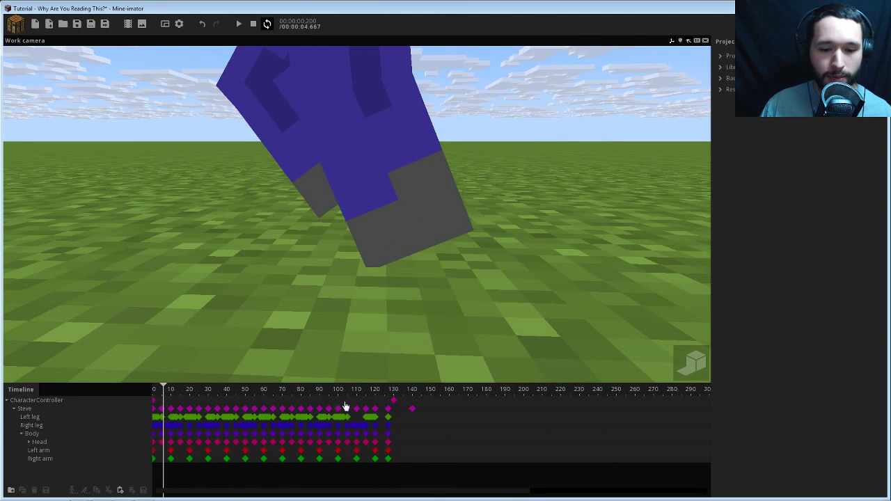
click(392, 402)
scroll(285, 282, down, 8)
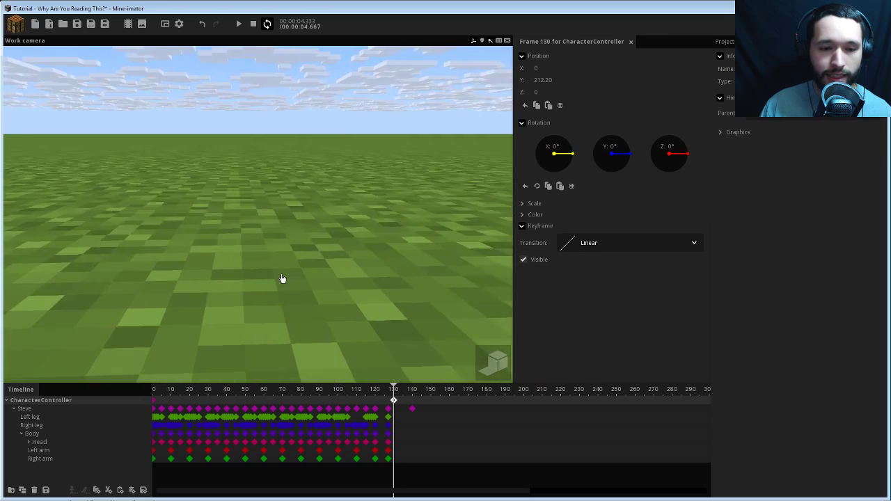
drag(271, 274, 318, 264)
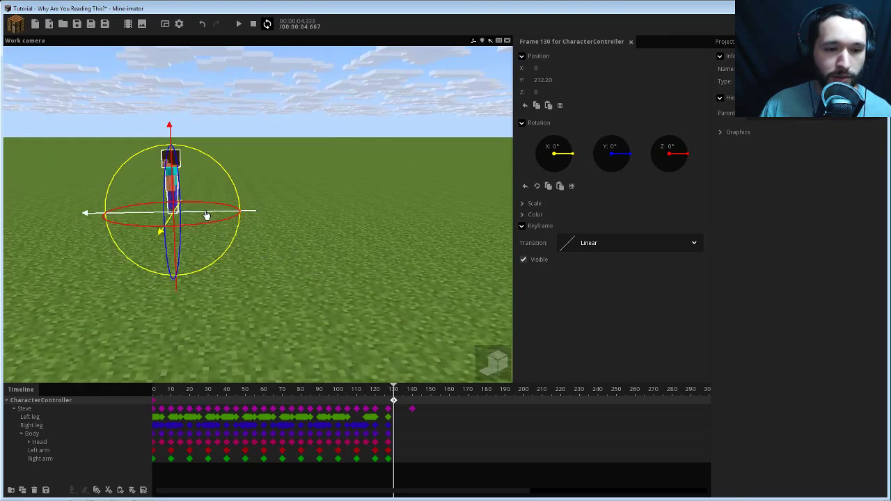
drag(204, 217, 189, 222)
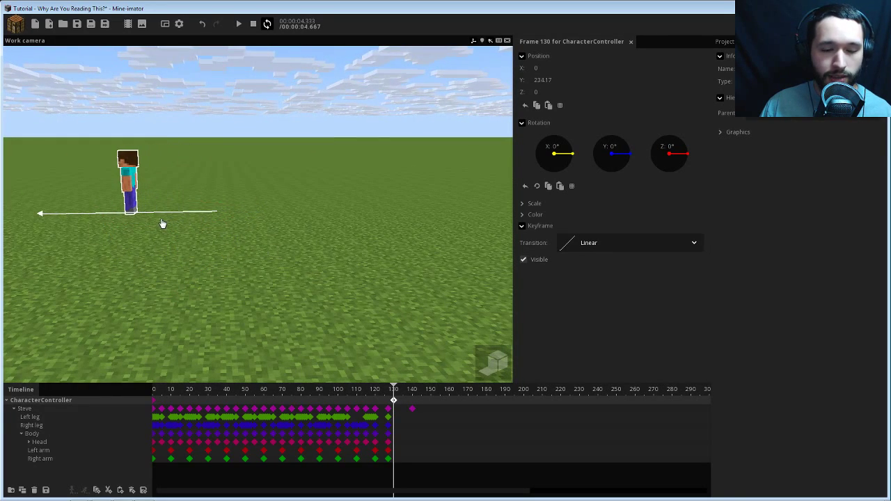
drag(364, 394, 132, 387)
key(space)
key(space)
click(294, 269)
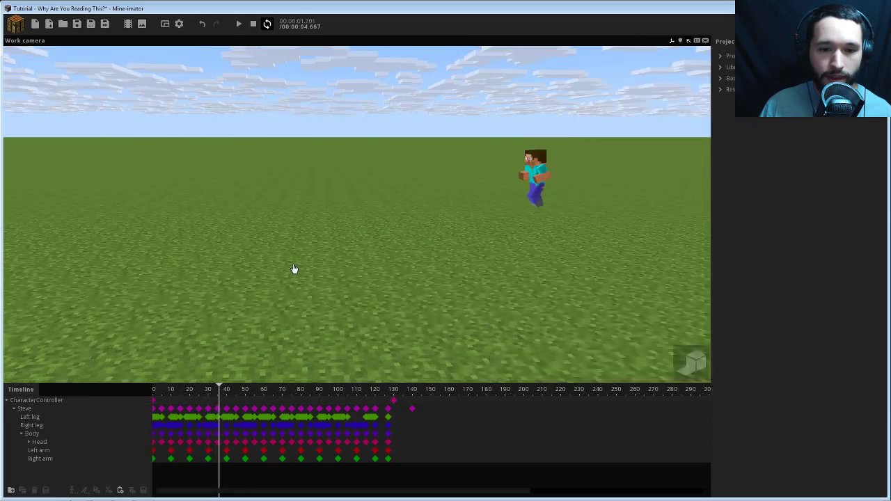
- Check the planted foot for sliding between frames 5 and 6 and save the project
right_drag(546, 235, 468, 237)
key(w)
key(w)
drag(203, 395, 191, 395)
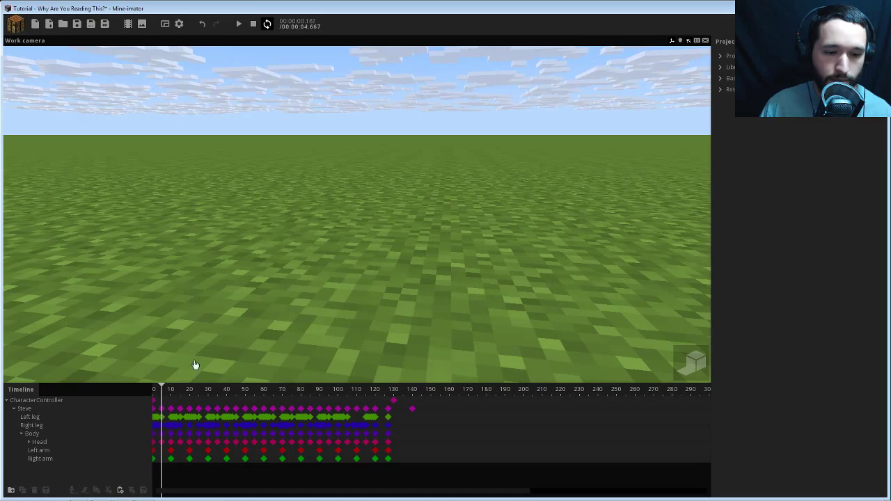
mouse_move(422, 263)
right_down()
mouse_move(394, 264)
mouse_move(417, 250)
right_up()
key(w)
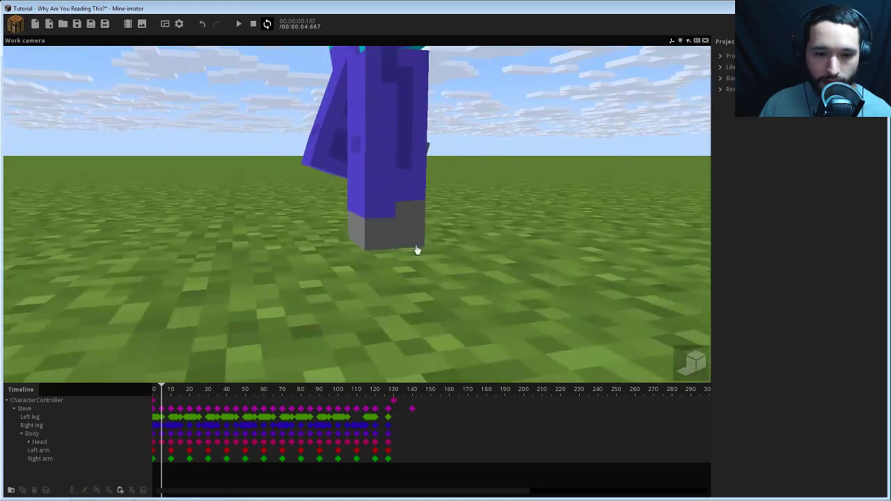
scroll(417, 250, up, 2)
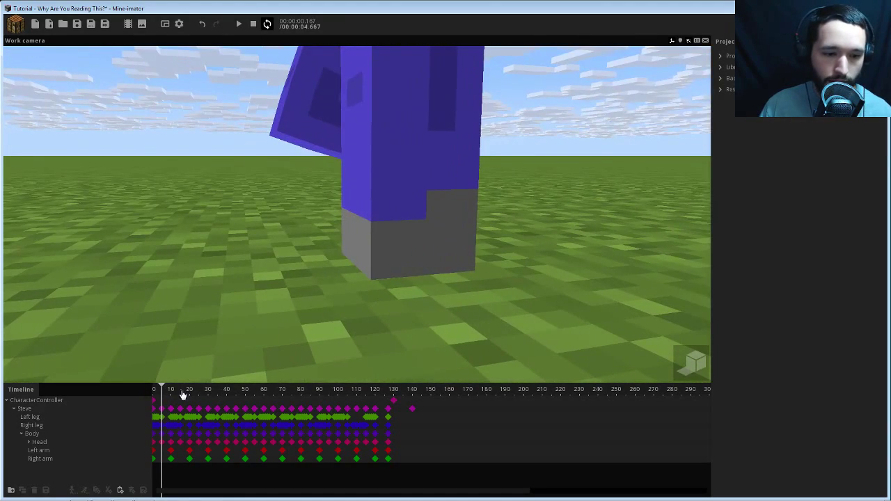
click(163, 394)
scroll(162, 395, up, 4)
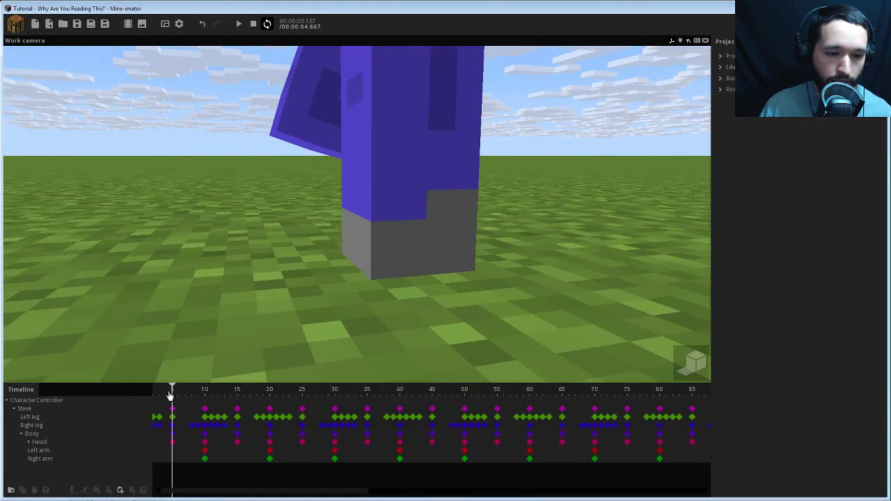
key(ctrl+s)
mouse_move(171, 394)
mouse_down()
mouse_move(155, 395)
mouse_move(185, 394)
mouse_move(155, 397)
mouse_move(191, 409)
mouse_move(160, 408)
mouse_move(179, 413)
mouse_up()
- Move the CharacterController keyframe at frame 130 forward to about 319.75 on the Y axis
scroll(191, 410, down, 5)
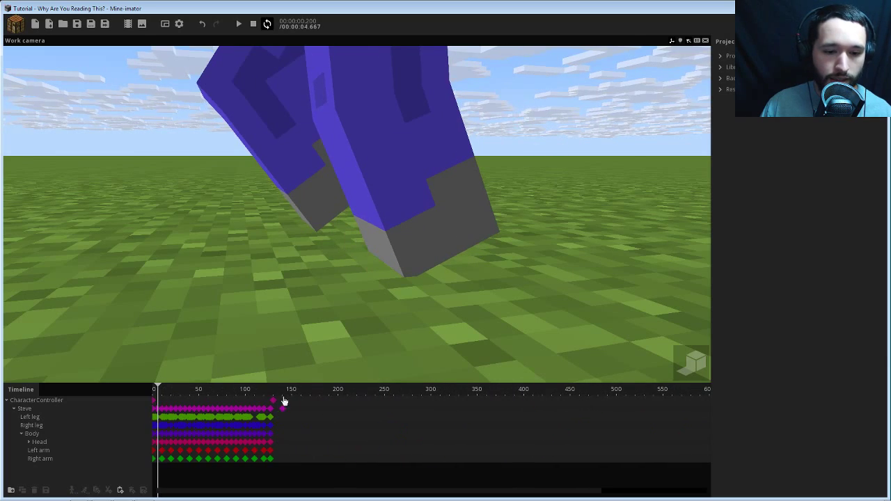
click(272, 402)
right_drag(327, 275, 306, 251)
drag(259, 239, 222, 238)
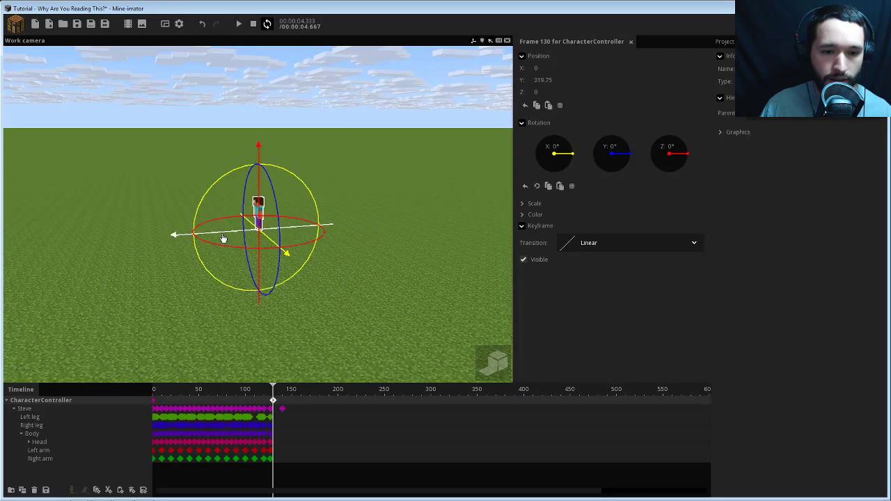
- Examine Steve's landing foot up close against the ground at frames 4 and 5
drag(193, 392, 156, 393)
scroll(163, 411, up, 7)
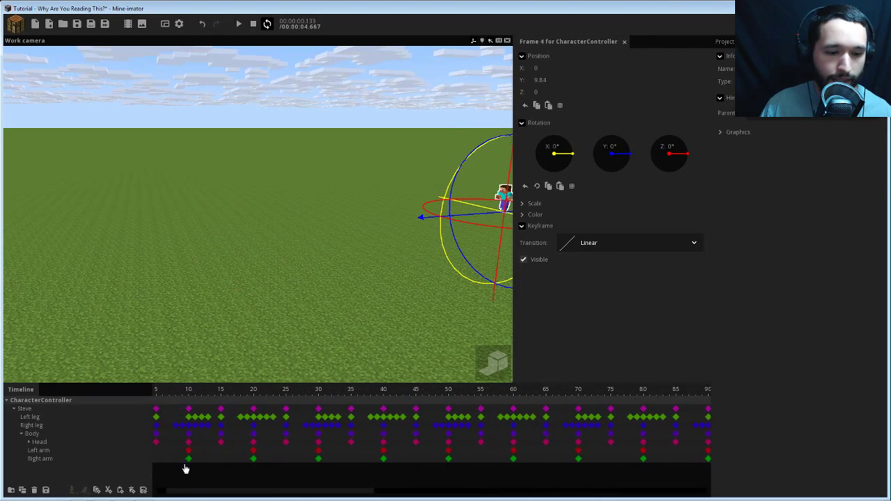
drag(194, 493, 164, 492)
right_drag(360, 292, 384, 255)
scroll(363, 261, up, 12)
scroll(378, 271, up, 6)
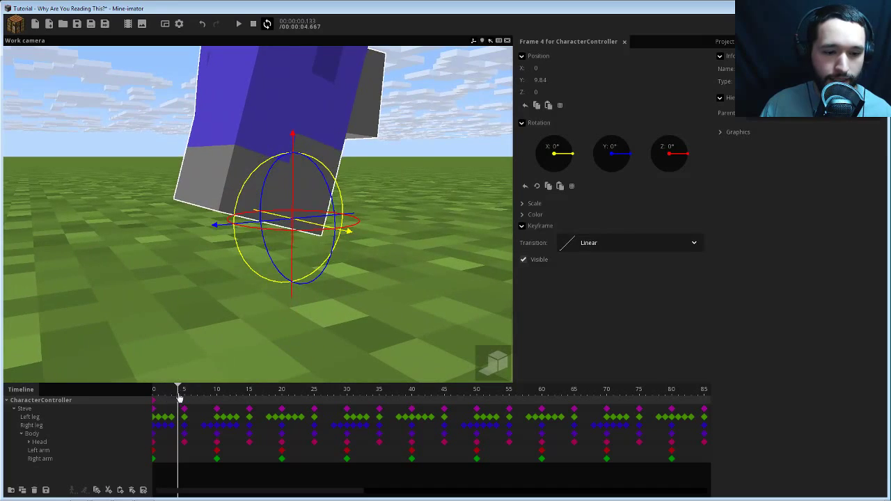
mouse_move(179, 395)
mouse_down()
mouse_move(165, 396)
mouse_move(195, 395)
mouse_move(183, 395)
mouse_up()
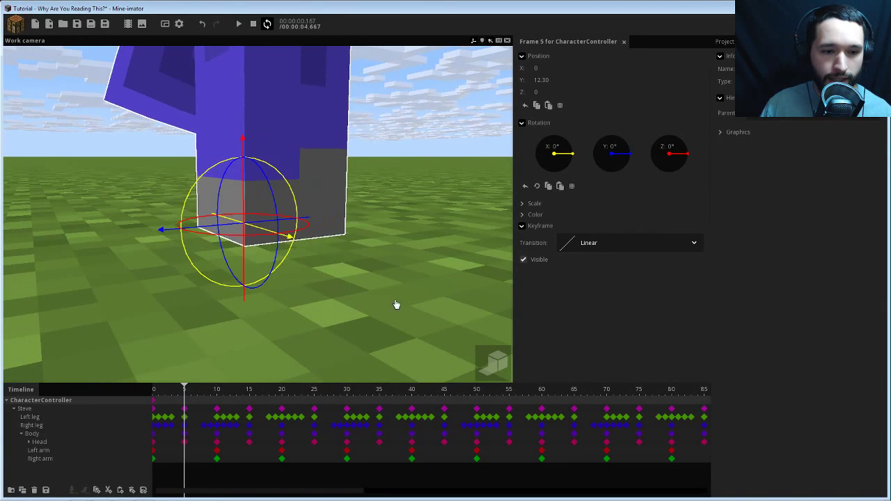
- Compare the planted foot's position with the ground blocks from the side while advancing from frame 5 to 9
drag(397, 305, 388, 304)
scroll(380, 306, up, 2)
scroll(374, 304, up, 3)
right_drag(380, 307, 432, 279)
scroll(385, 296, down, 4)
scroll(444, 258, up, 3)
scroll(397, 264, down, 3)
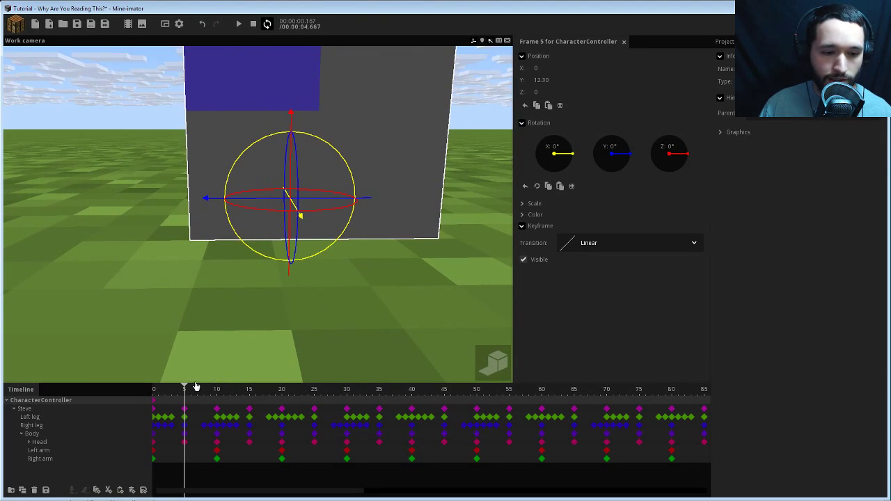
drag(191, 393, 210, 394)
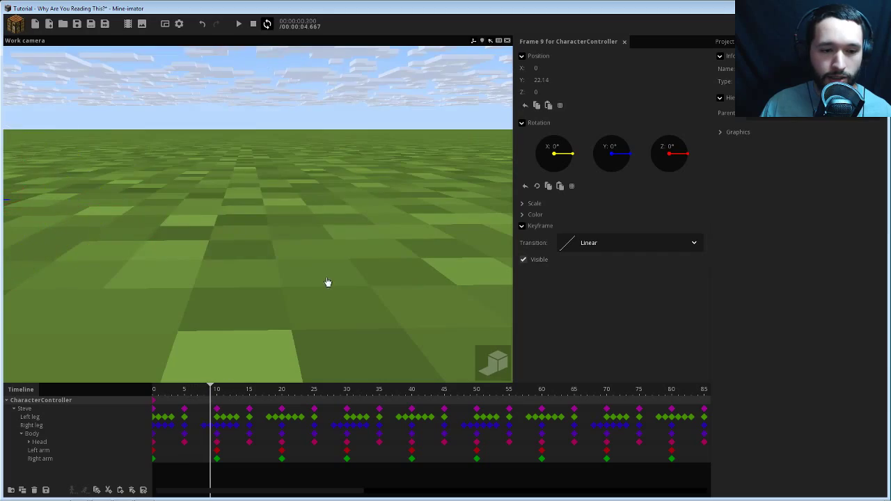
- Deselect the CharacterController and play the run from frame 0, watching Steve's forward movement from different angles
scroll(321, 285, down, 5)
drag(318, 283, 381, 259)
scroll(397, 209, down, 4)
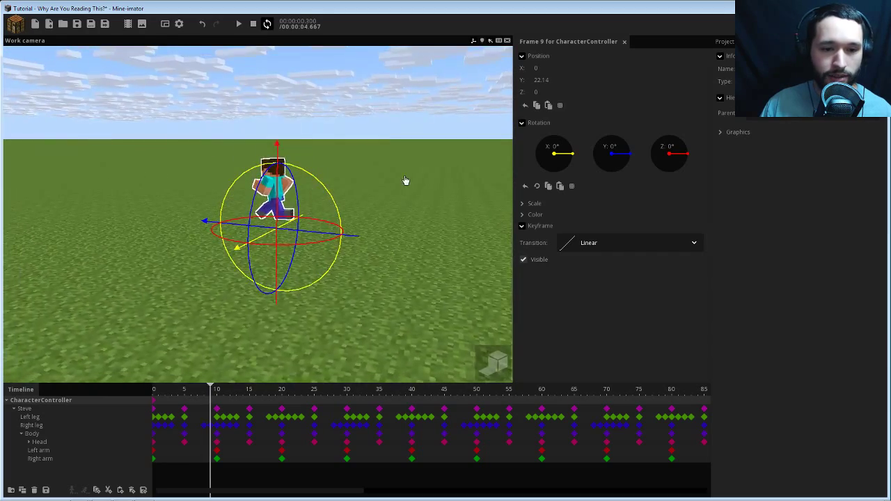
drag(406, 181, 412, 186)
click(306, 297)
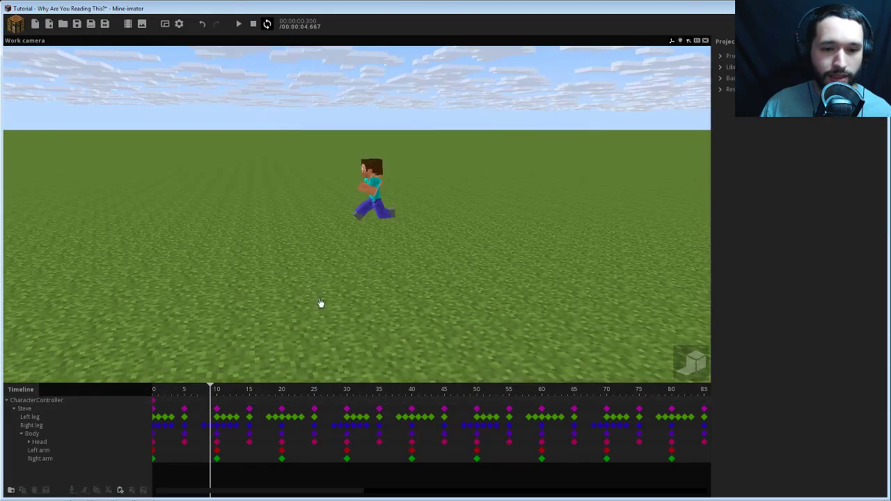
scroll(278, 418, down, 6)
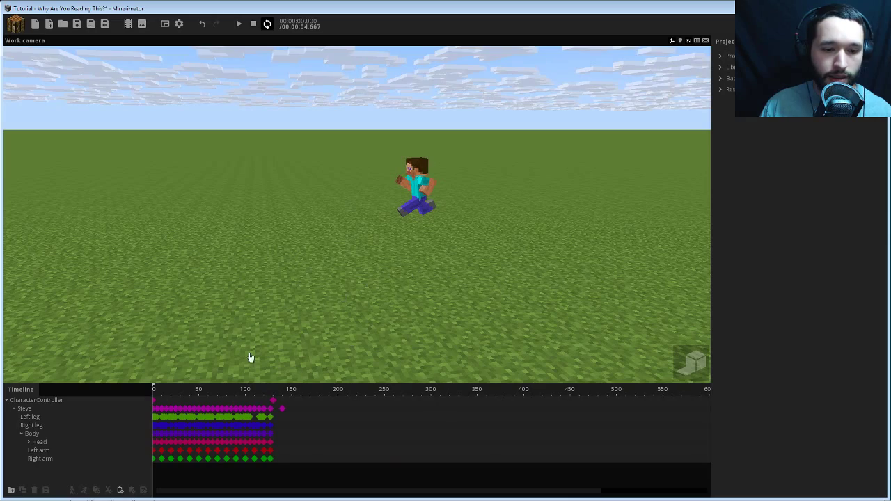
key(space)
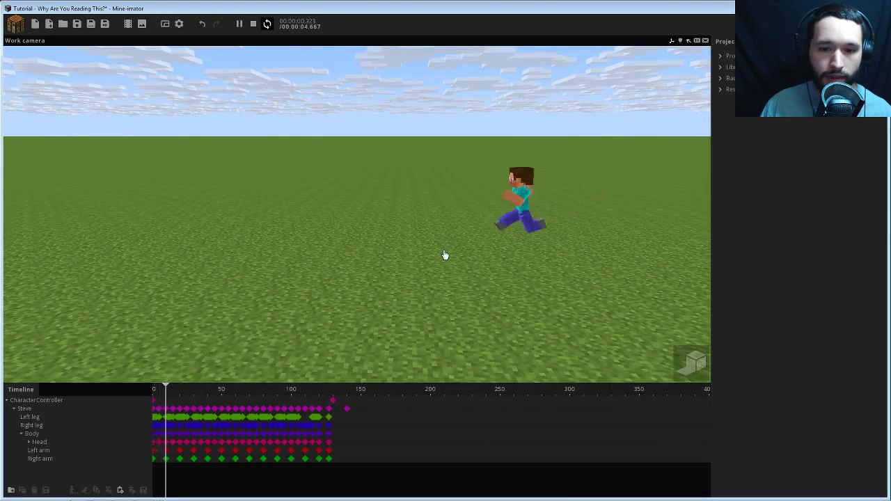
right_drag(490, 242, 496, 259)
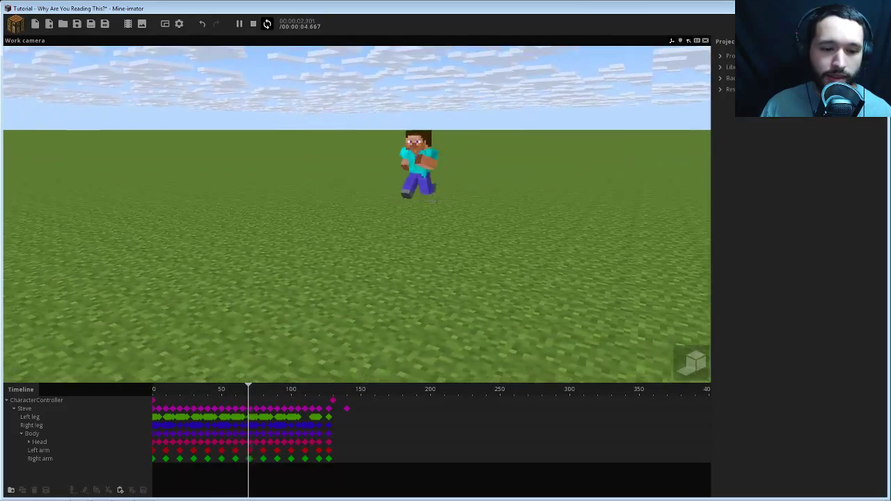
key(space)
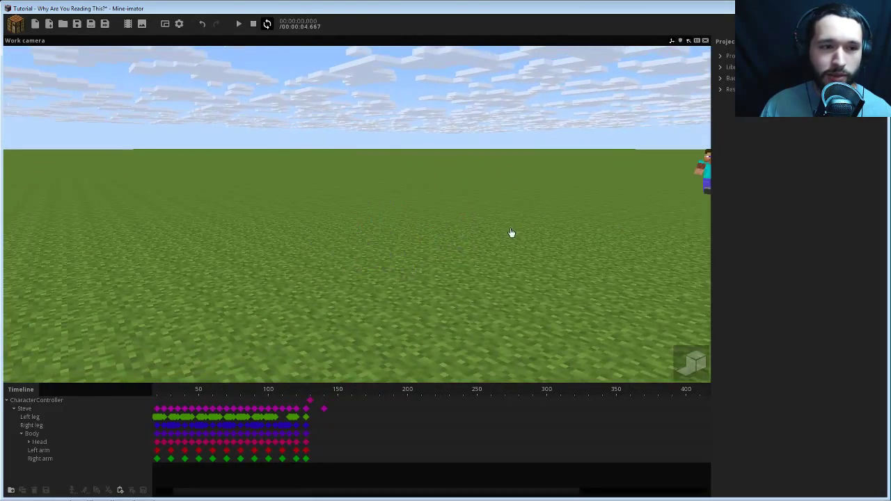
right_drag(447, 205, 378, 199)
key(w)
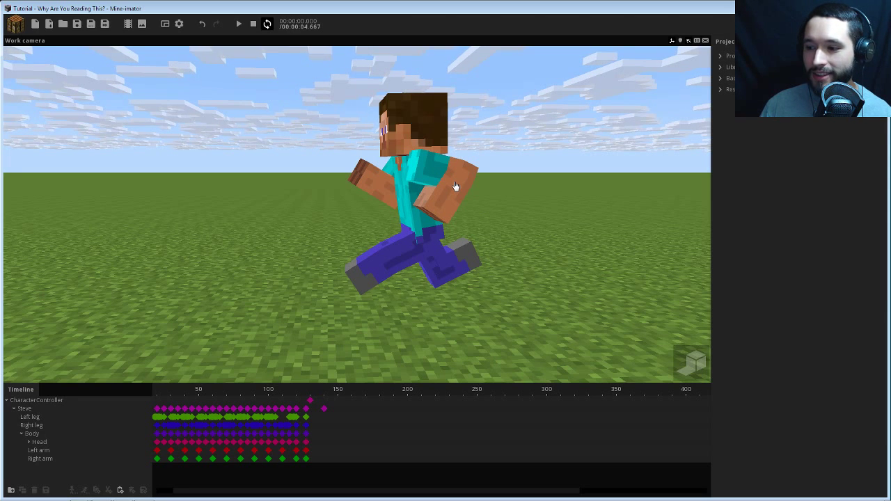
right_drag(476, 252, 476, 252)
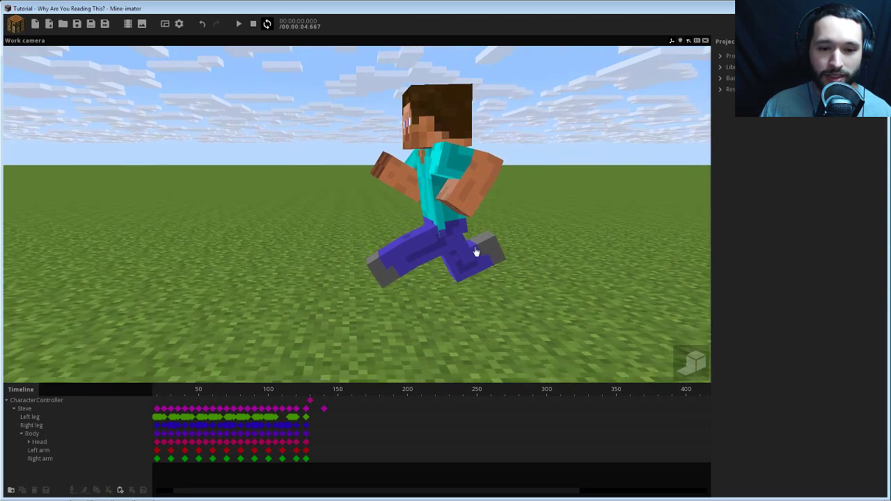